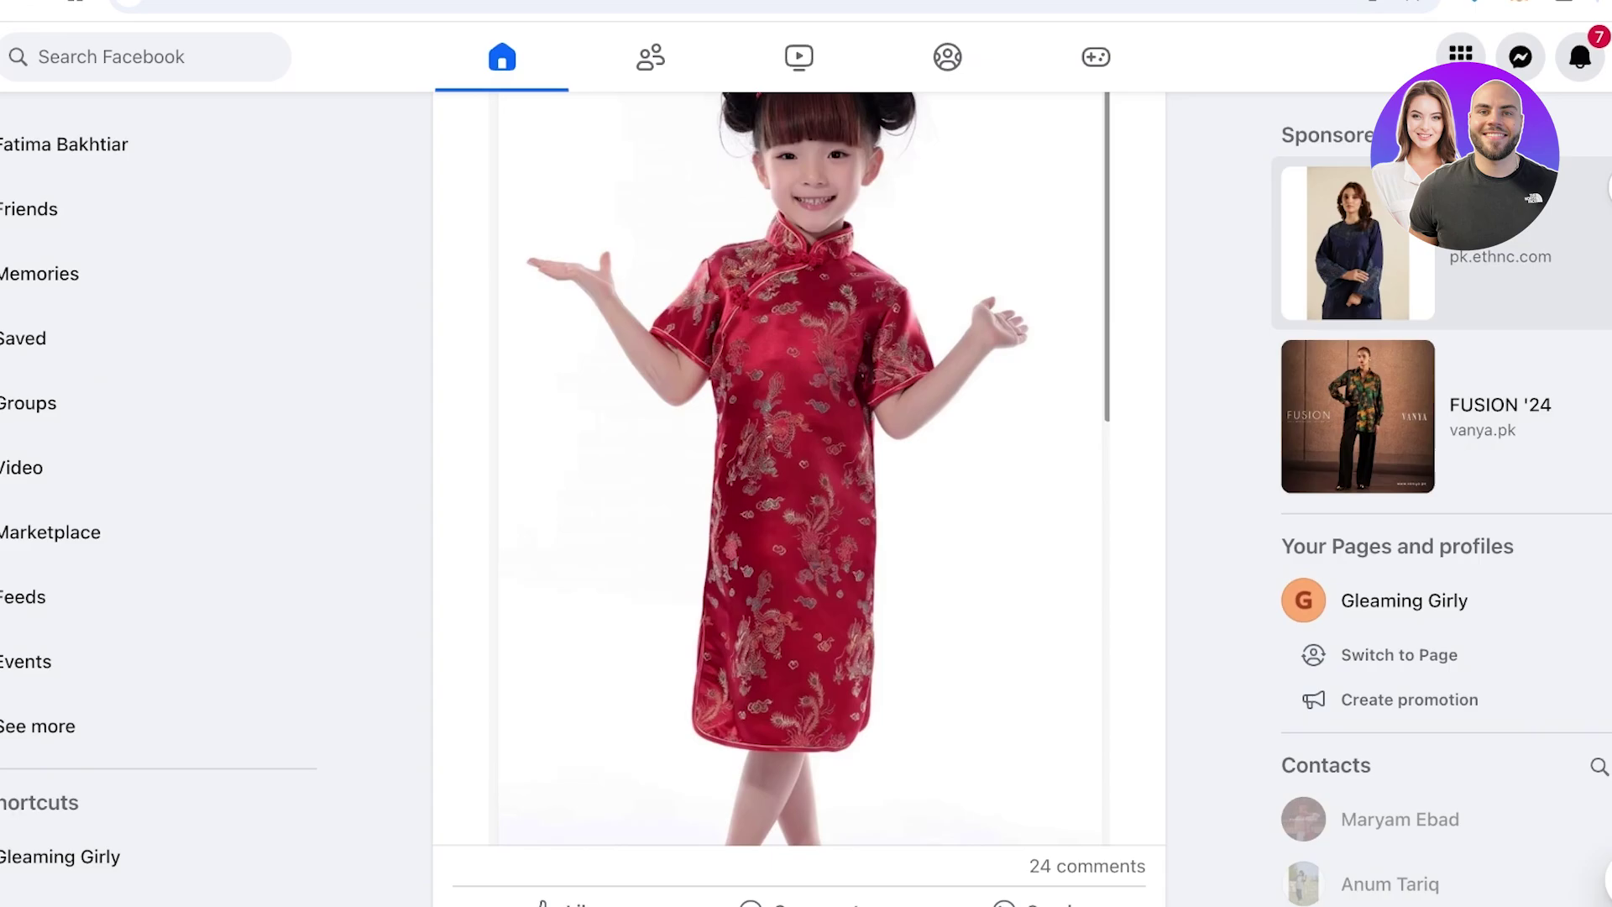
Start creating a new Facebook Page from the Menu's Create column
click(1460, 53)
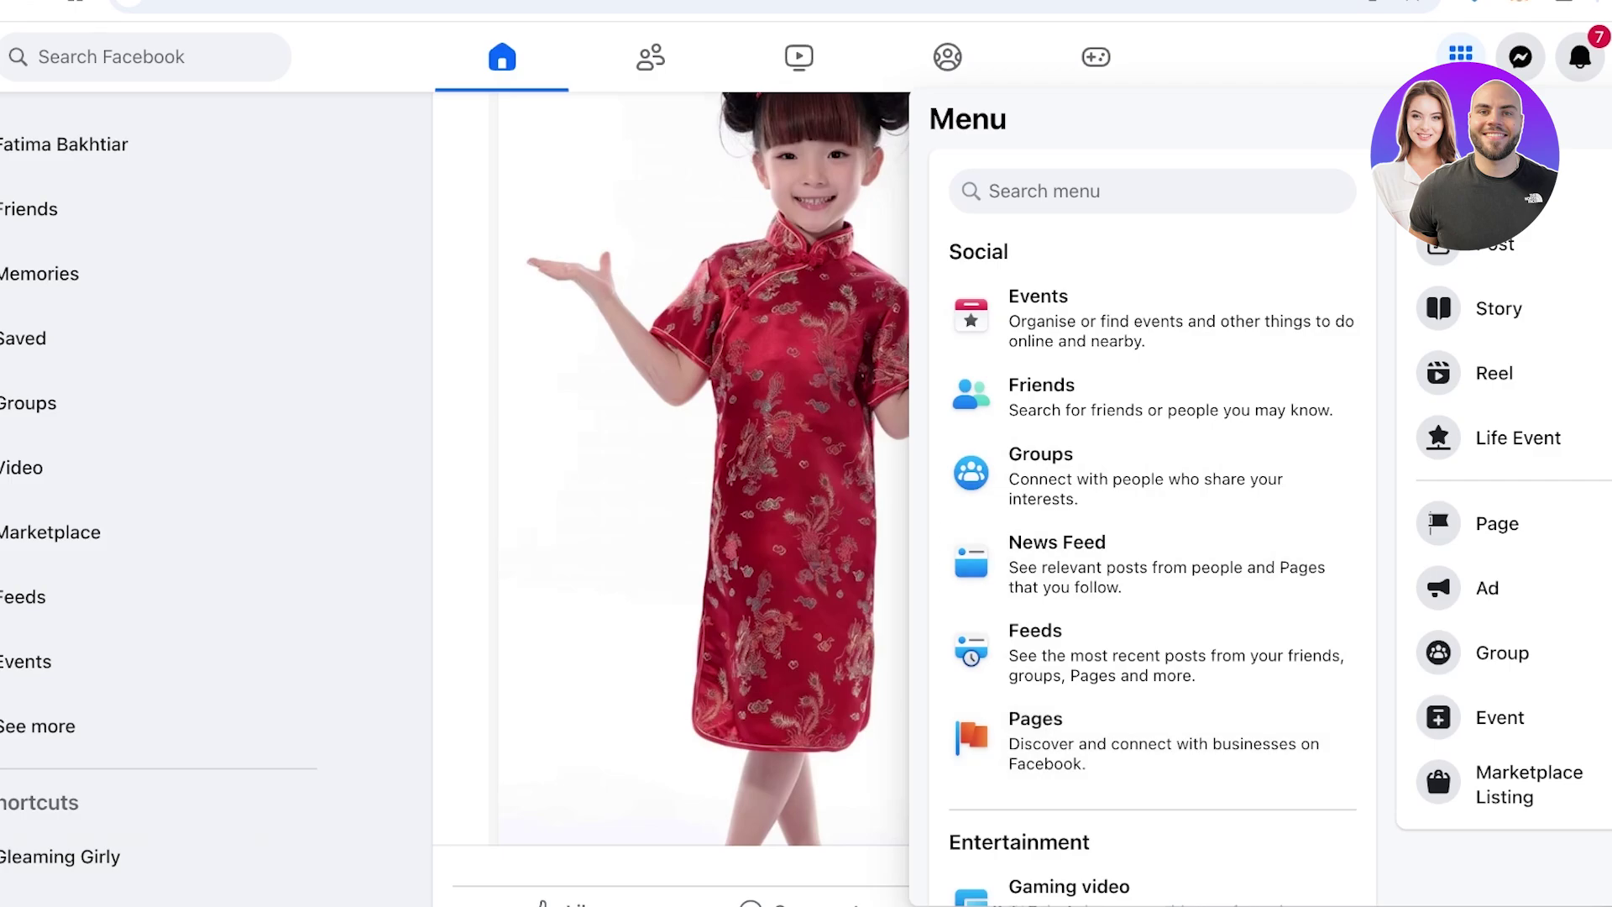
click(1497, 523)
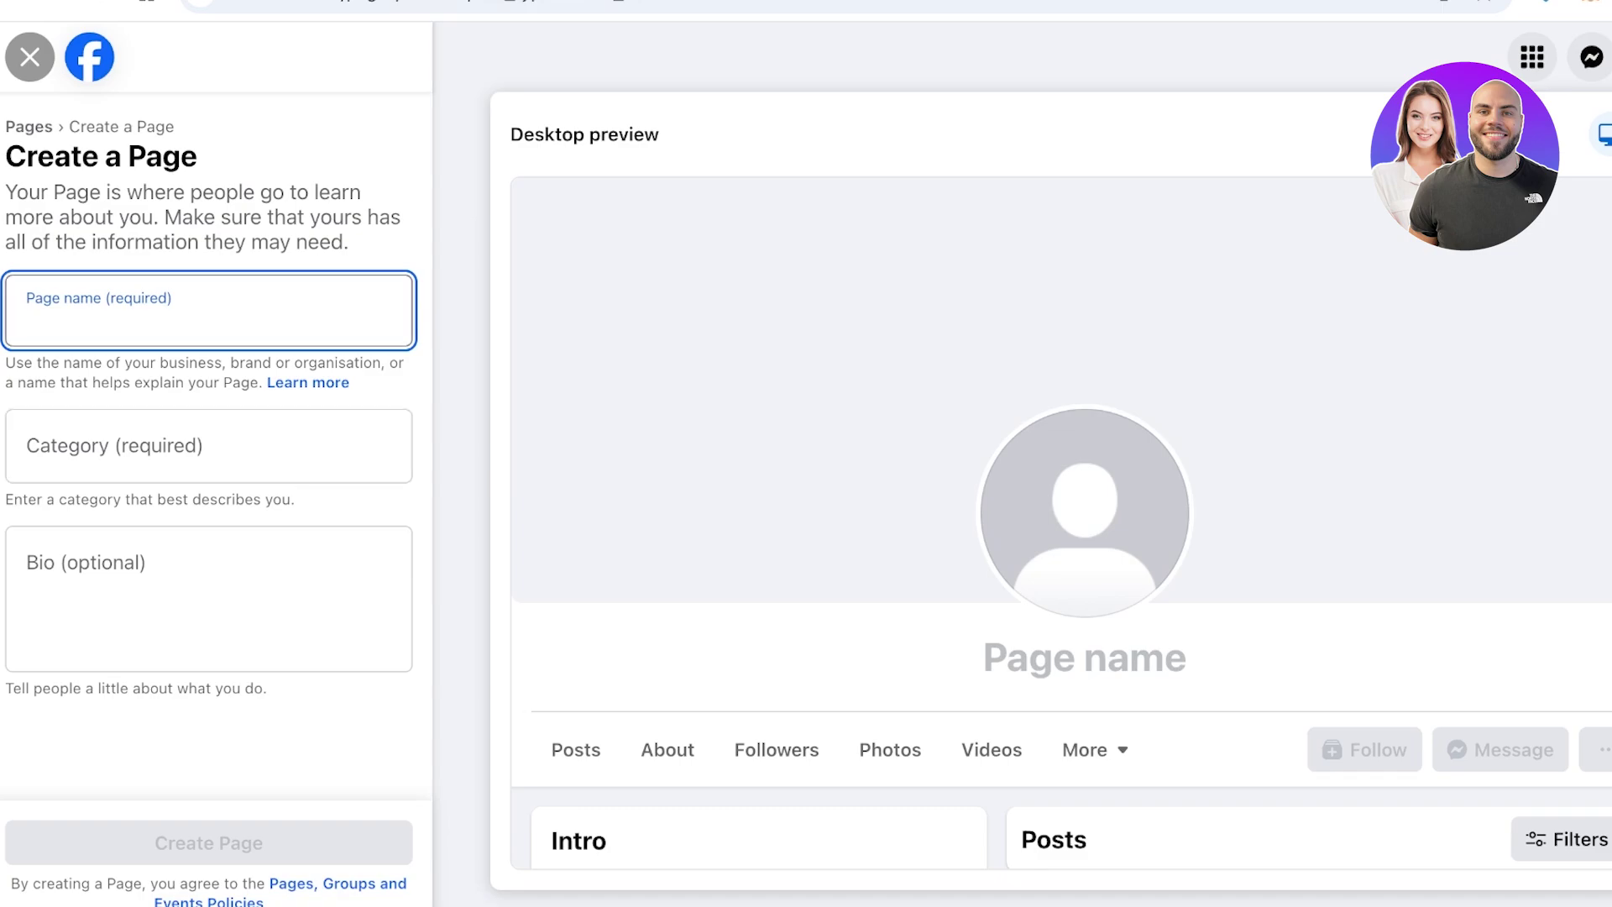
Name the Page 'Spencer' and set its category to Clothing (brand)
text(A)
key(BackSpace)
text(SPENCER)
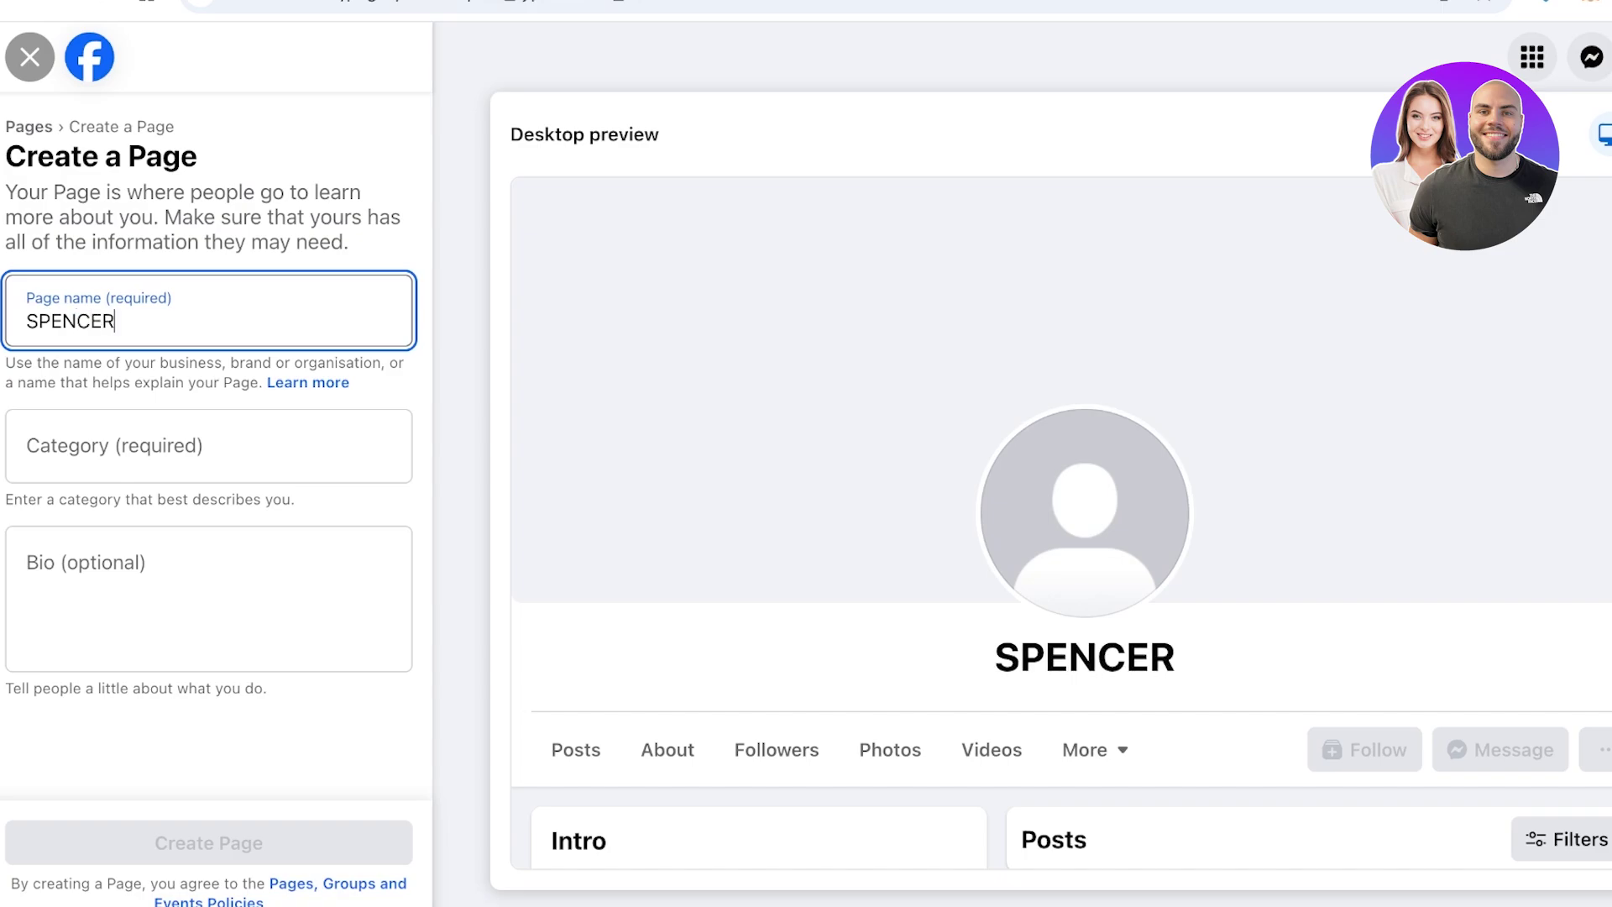
key(ctrl+a)
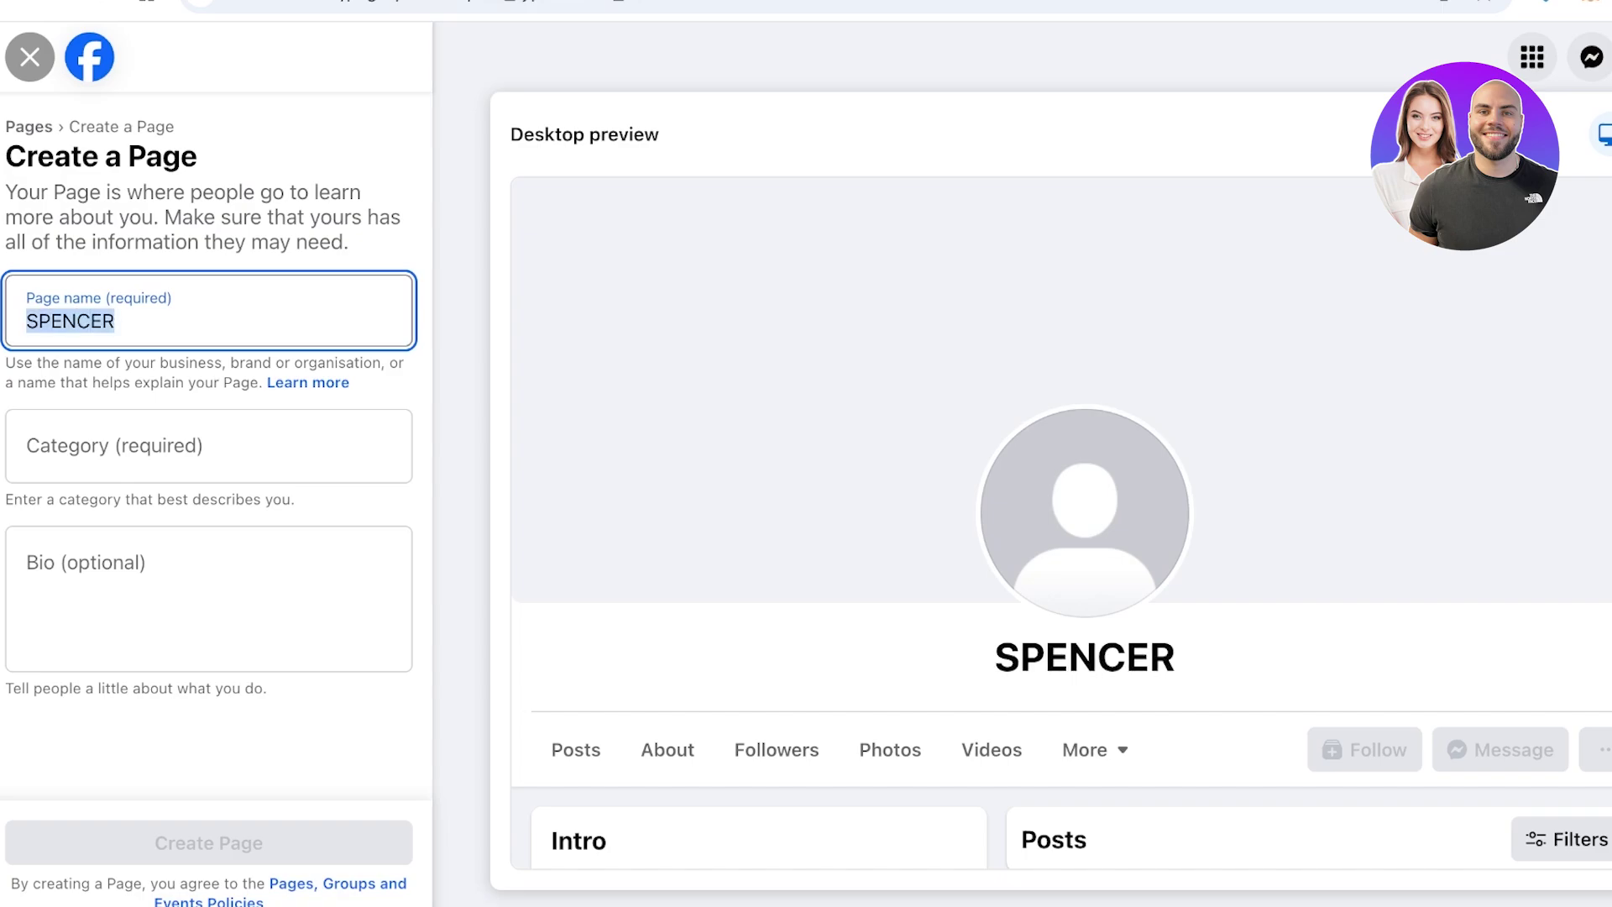
text(A)
key(BackSpace)
text(Spencer)
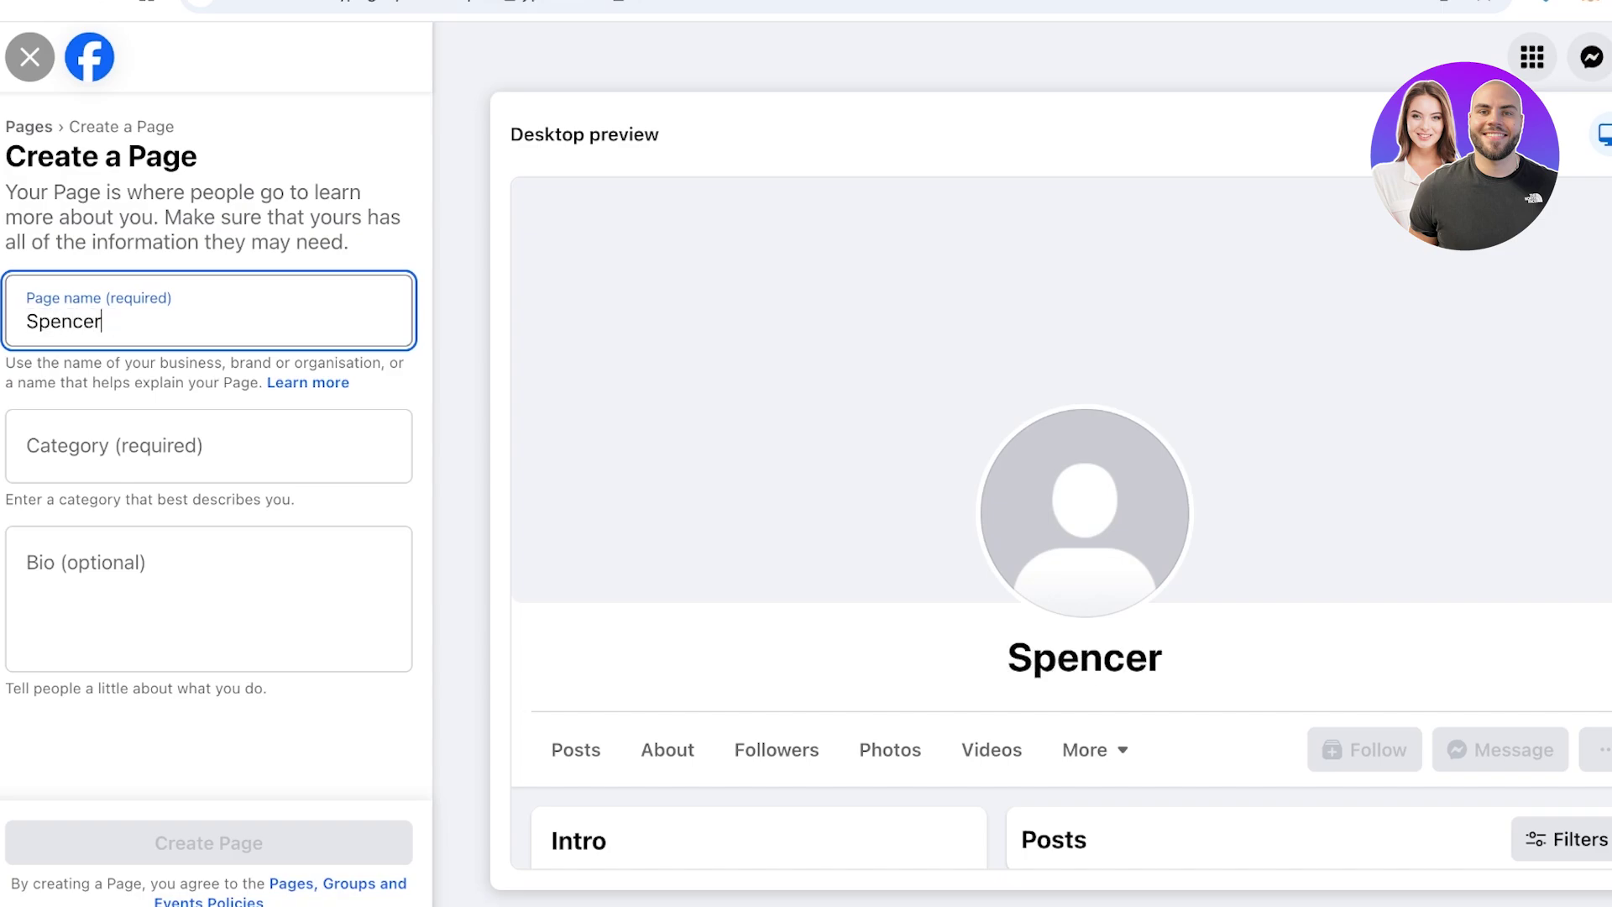
click(208, 446)
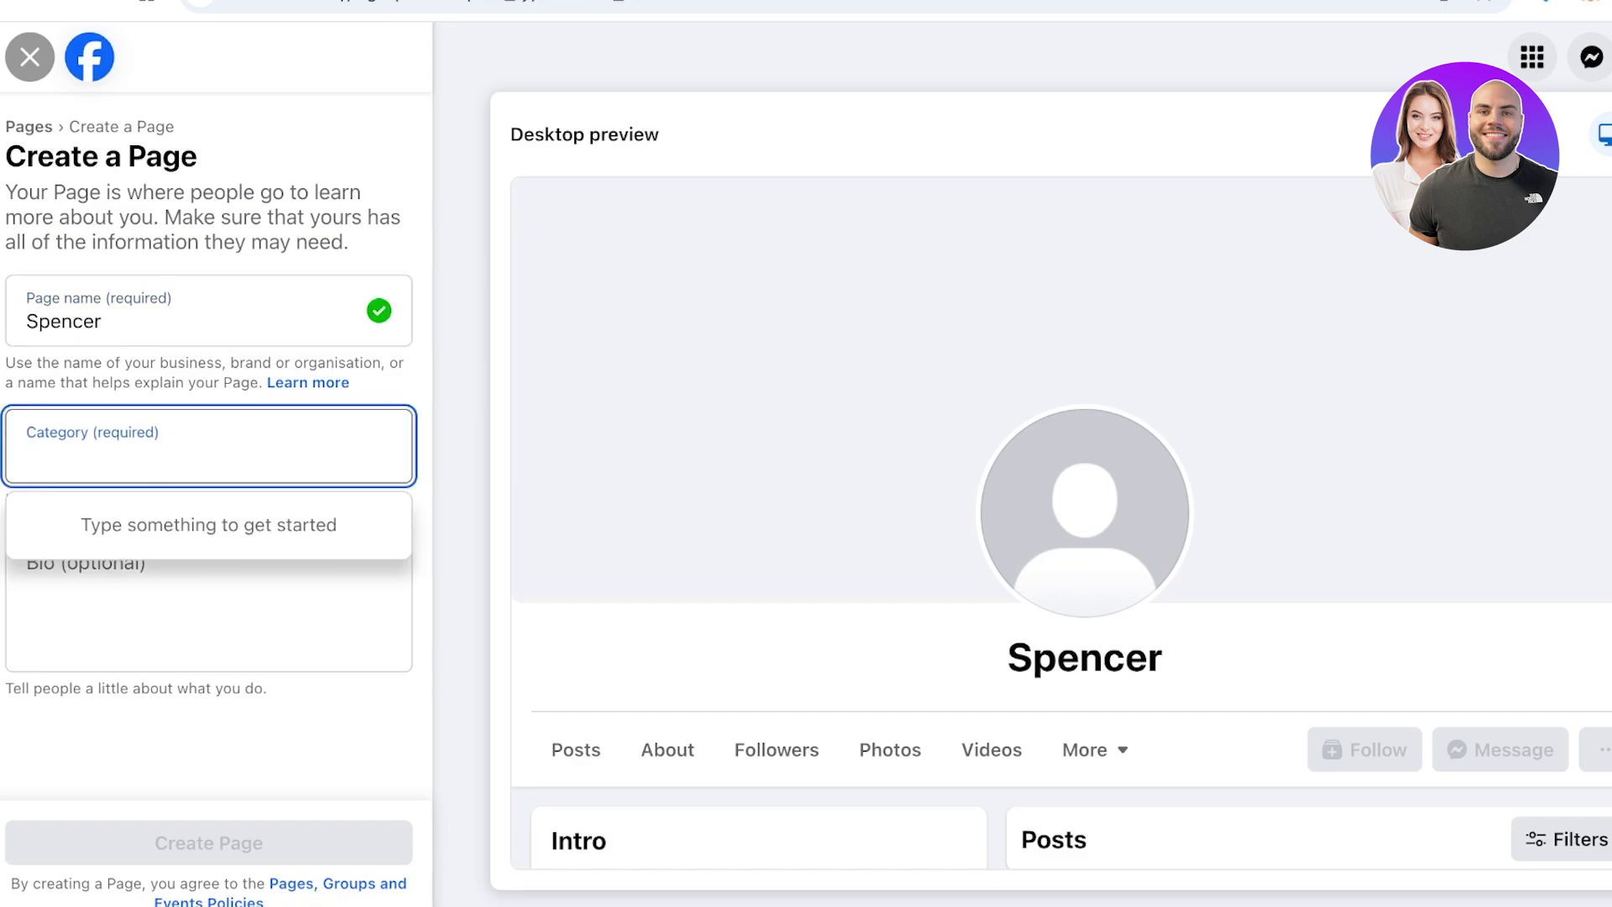
text(clothing)
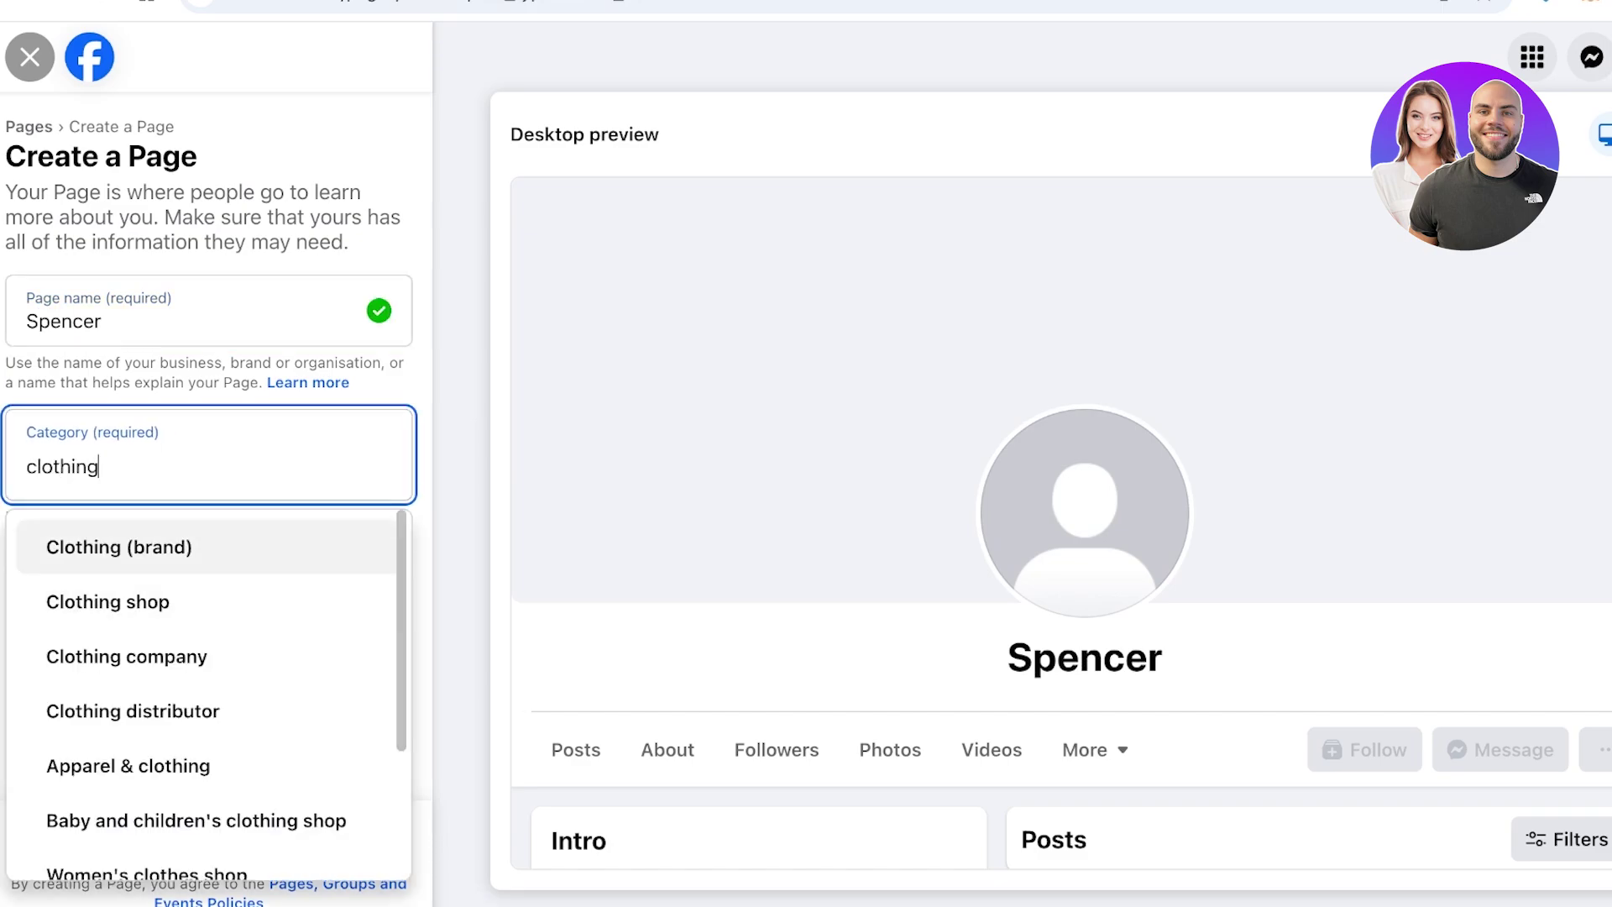
key(Return)
Add the bio 'Chic clothing' and create the Page
key(Tab)
text(A)
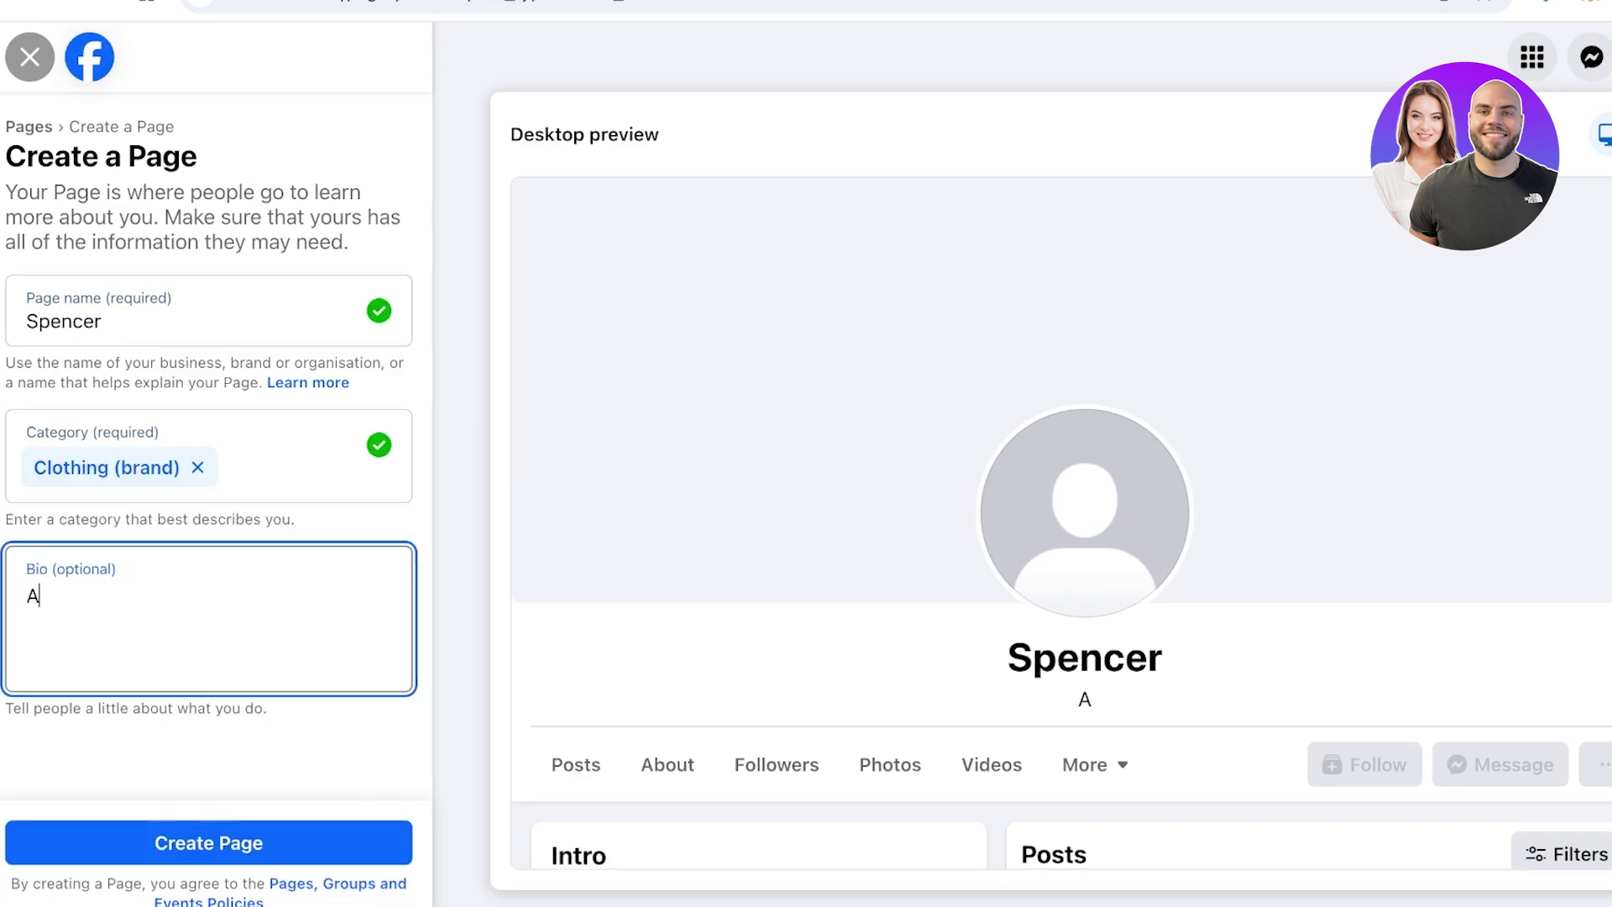
key(BackSpace)
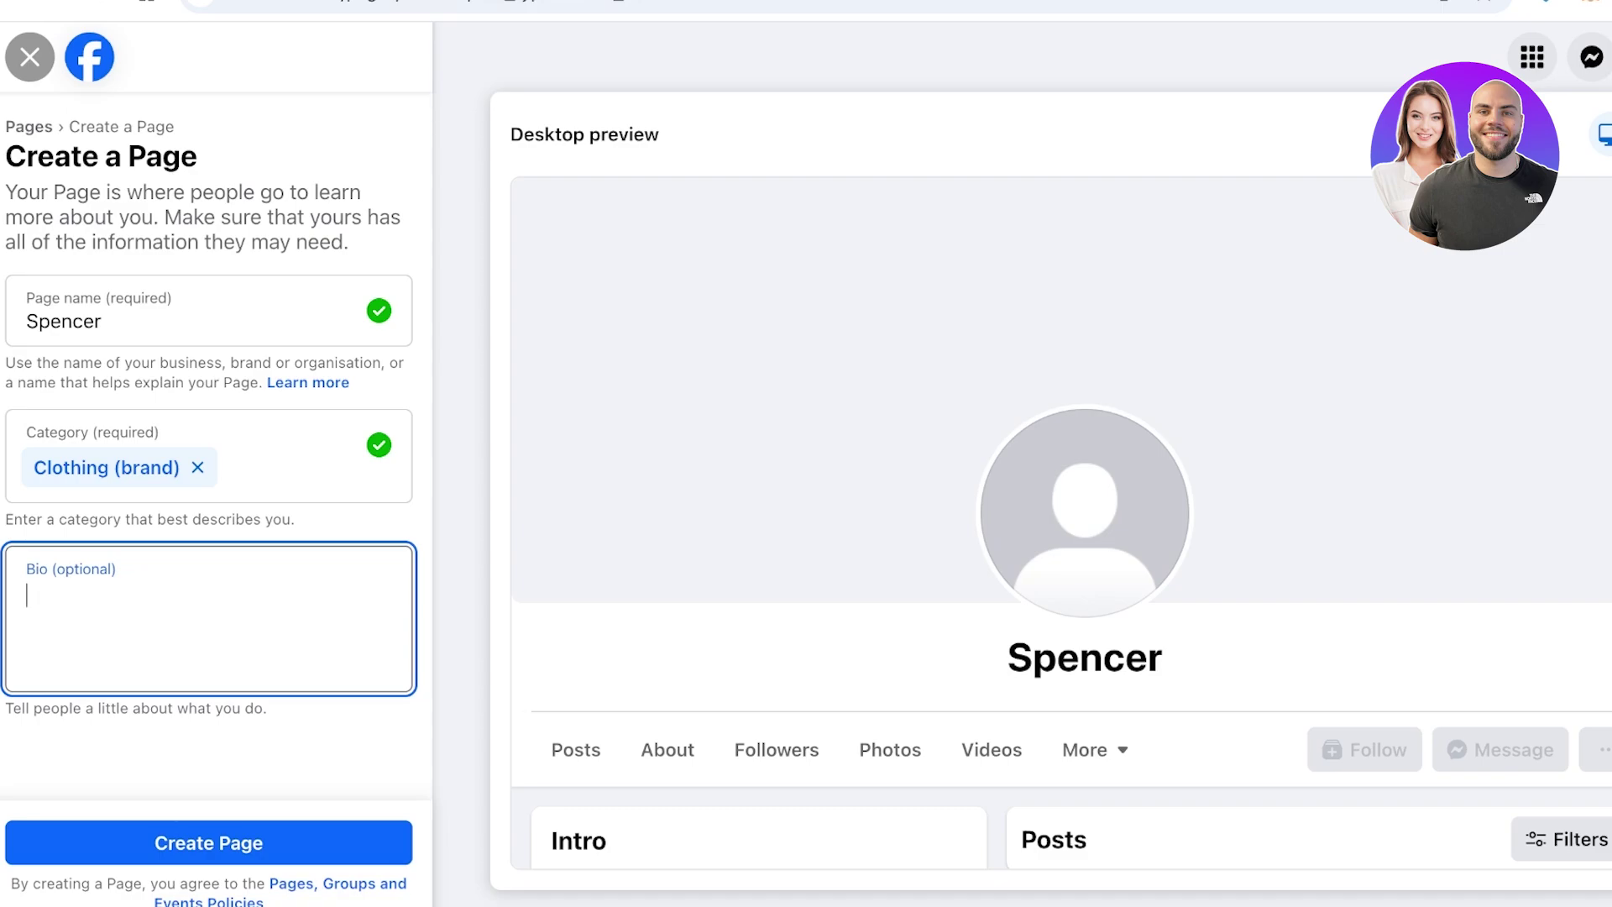
text(Chic cl)
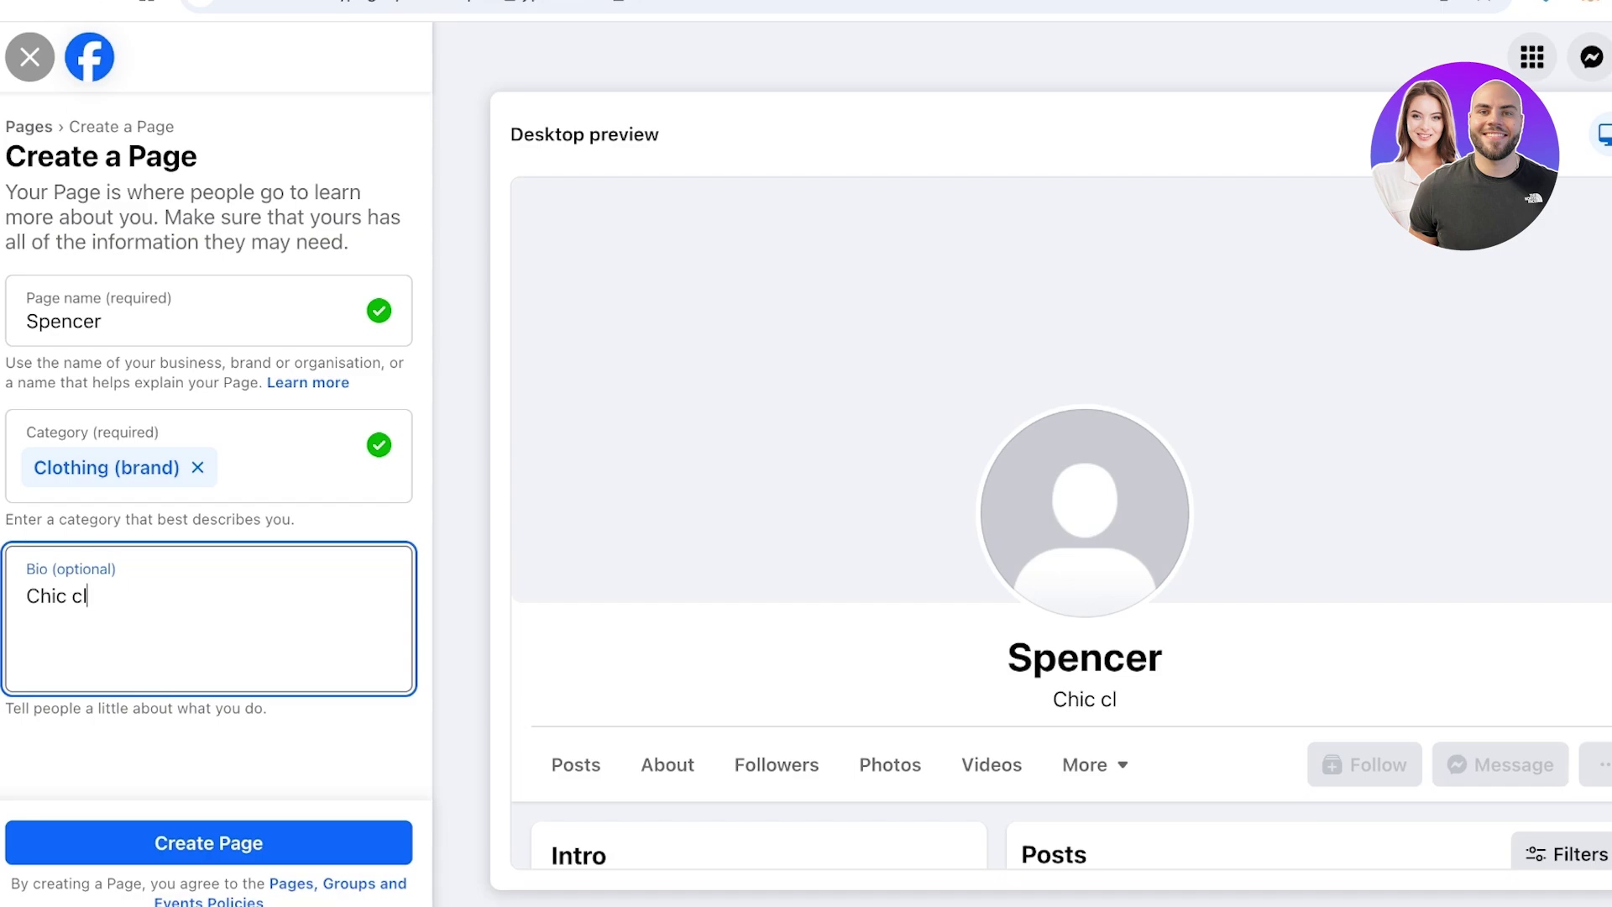
text(othing)
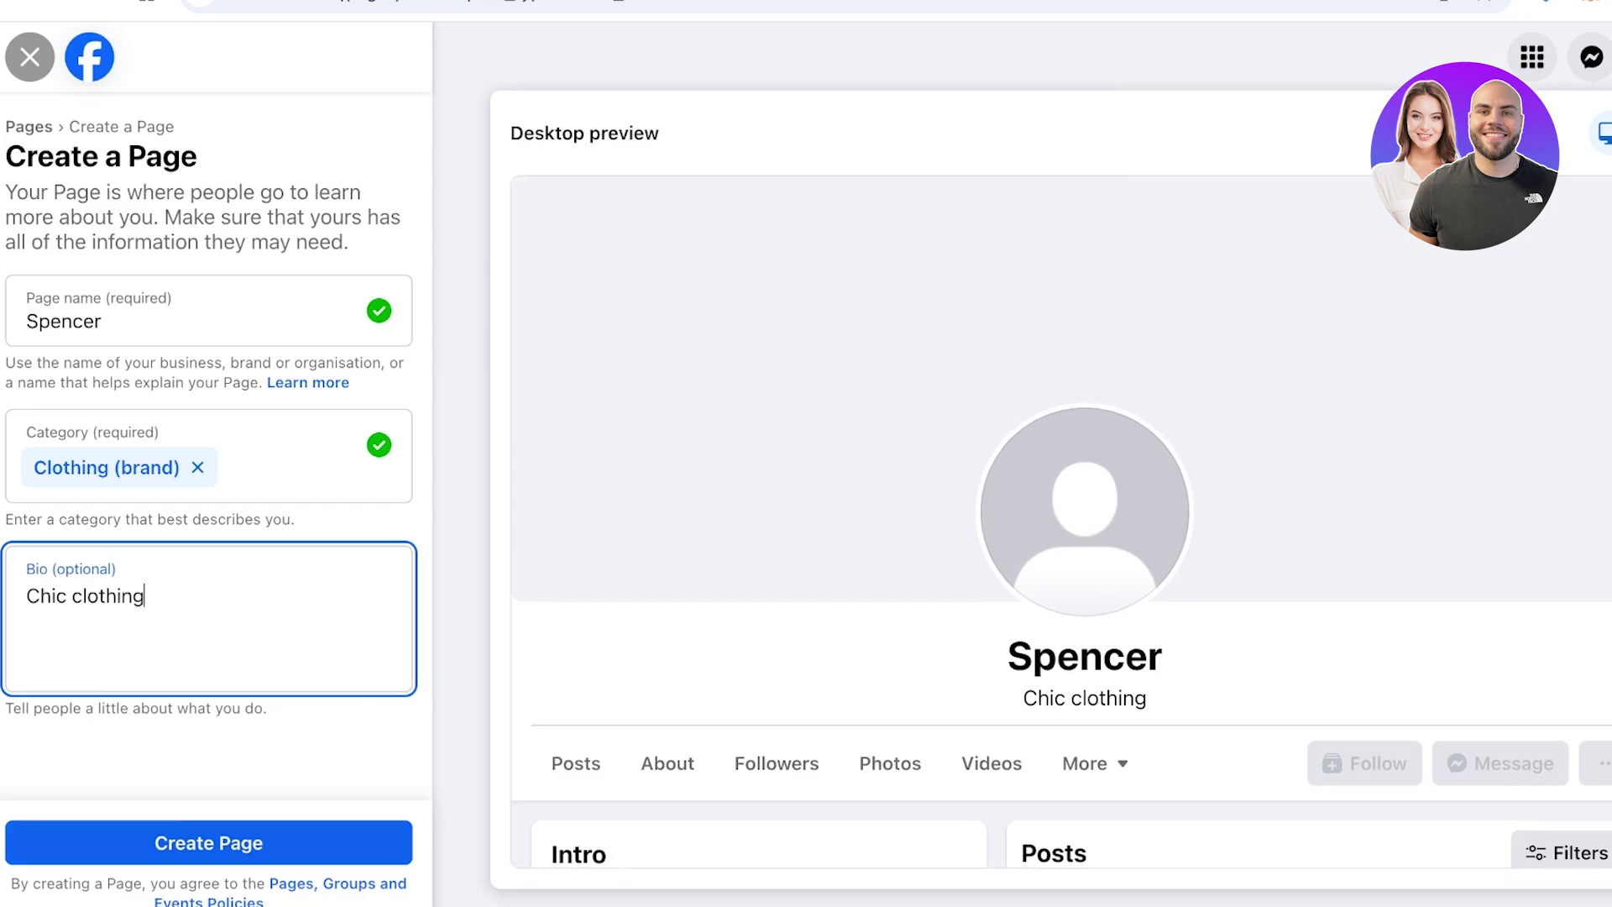
key(Tab)
key(Return)
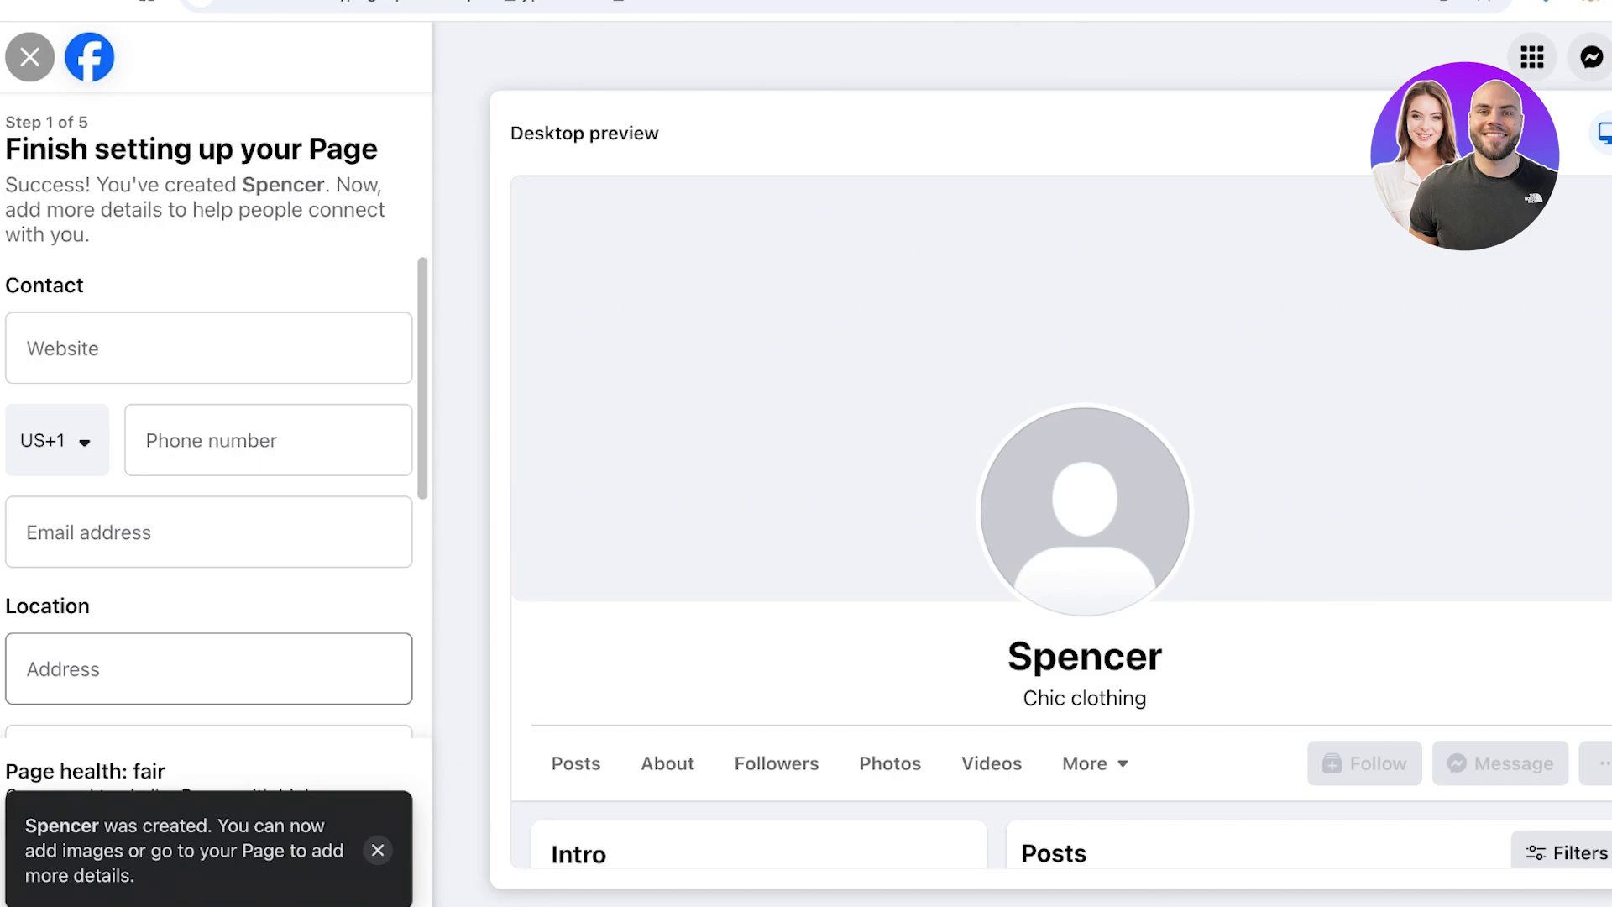
click(208, 348)
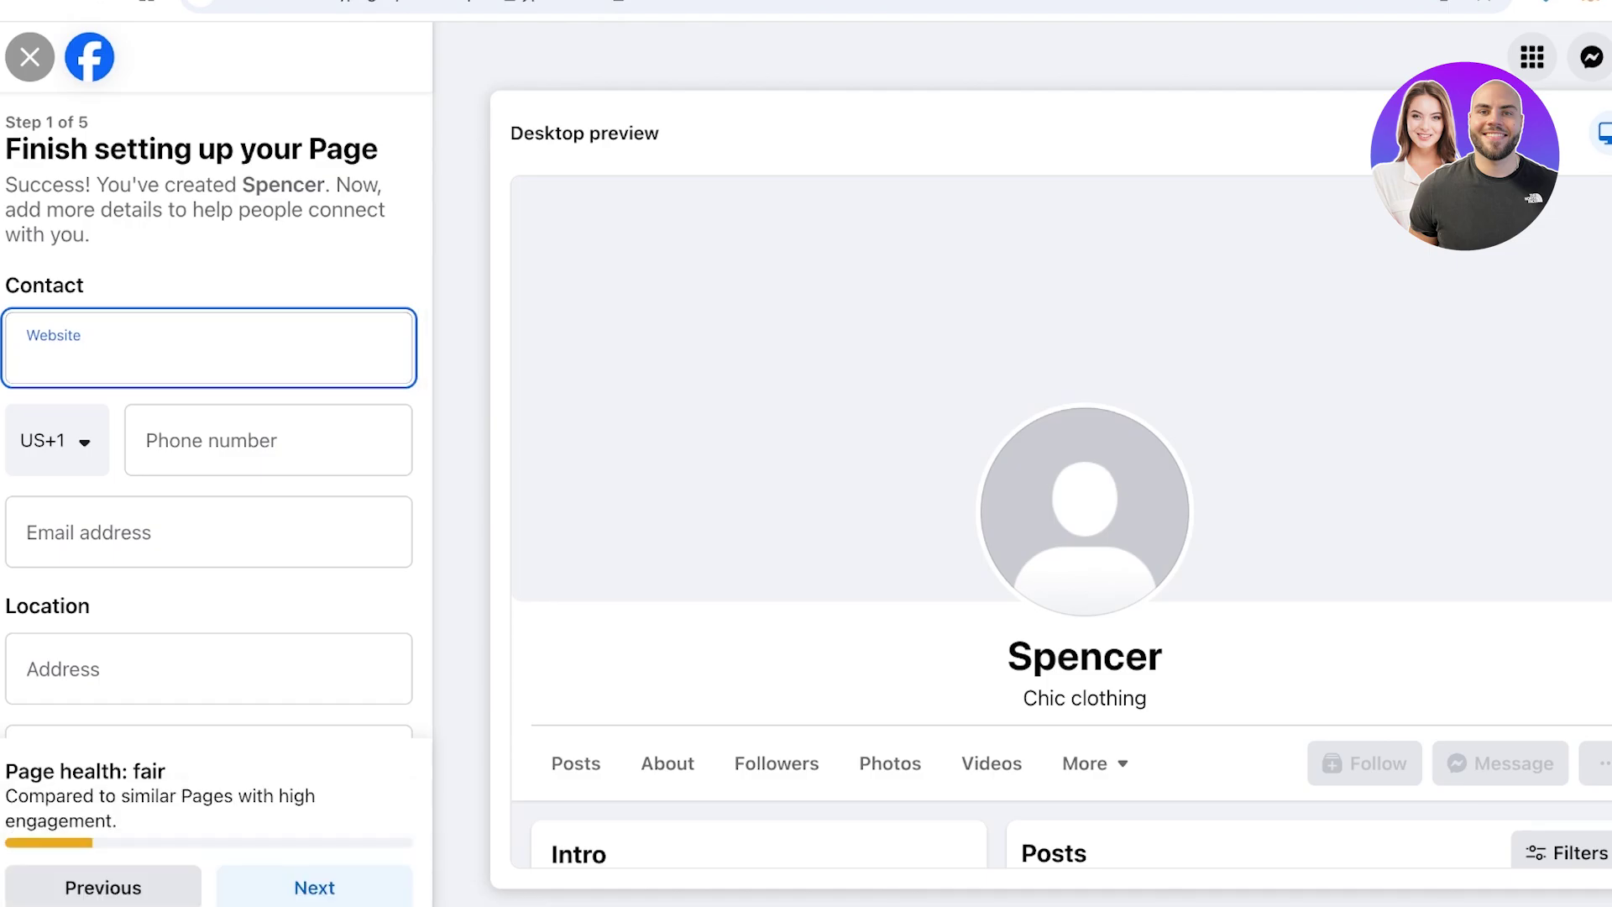
key(ctrl+t)
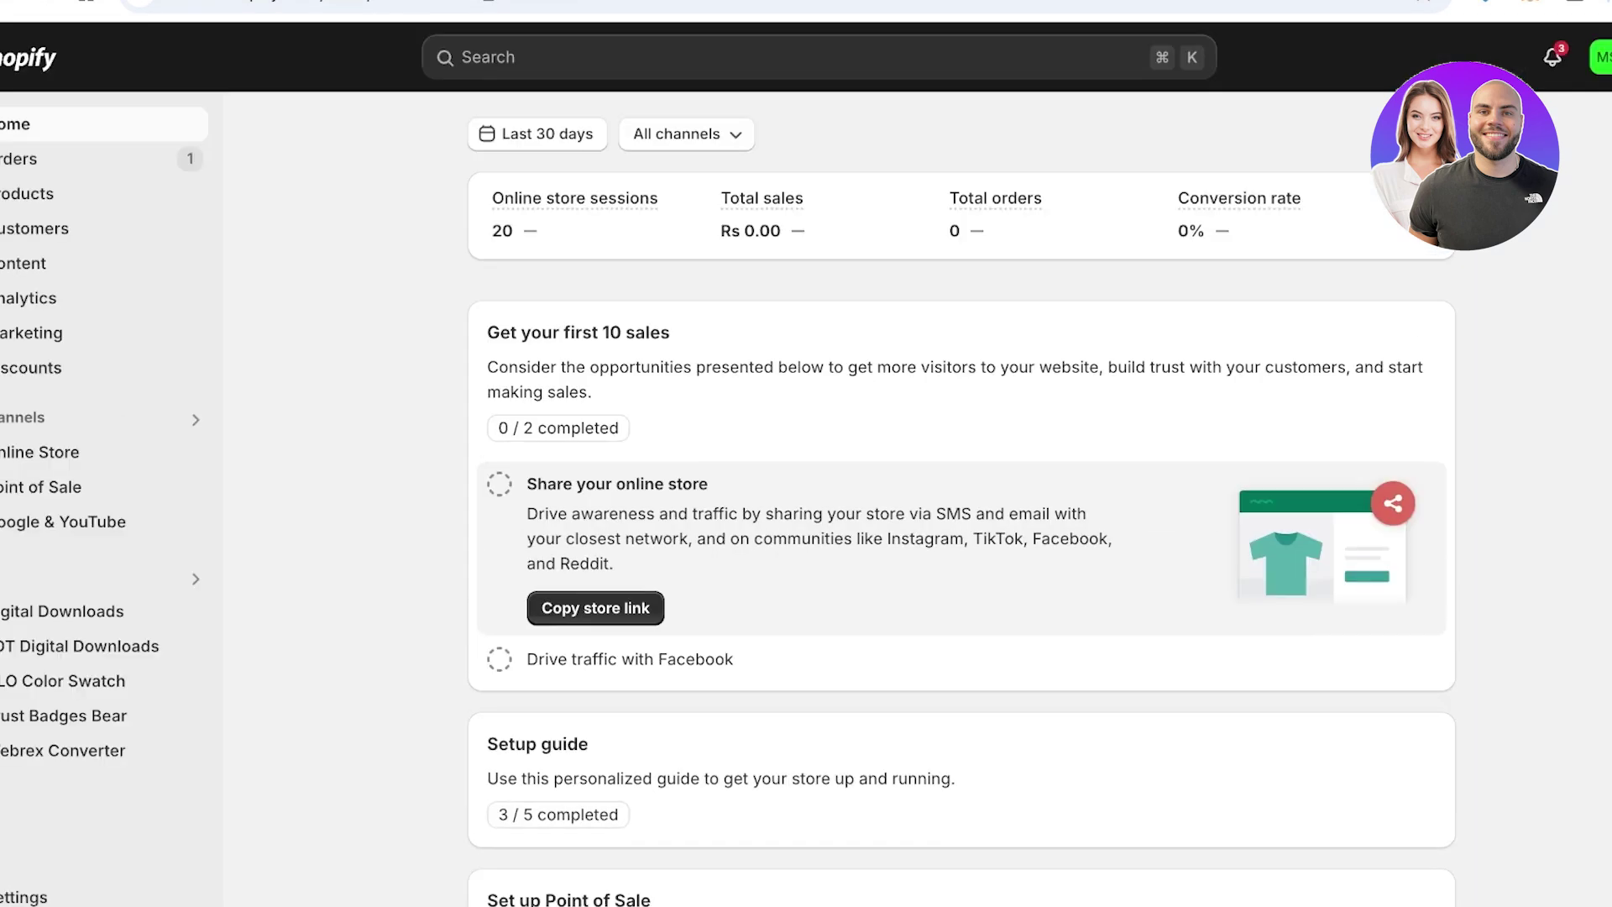
click(50, 451)
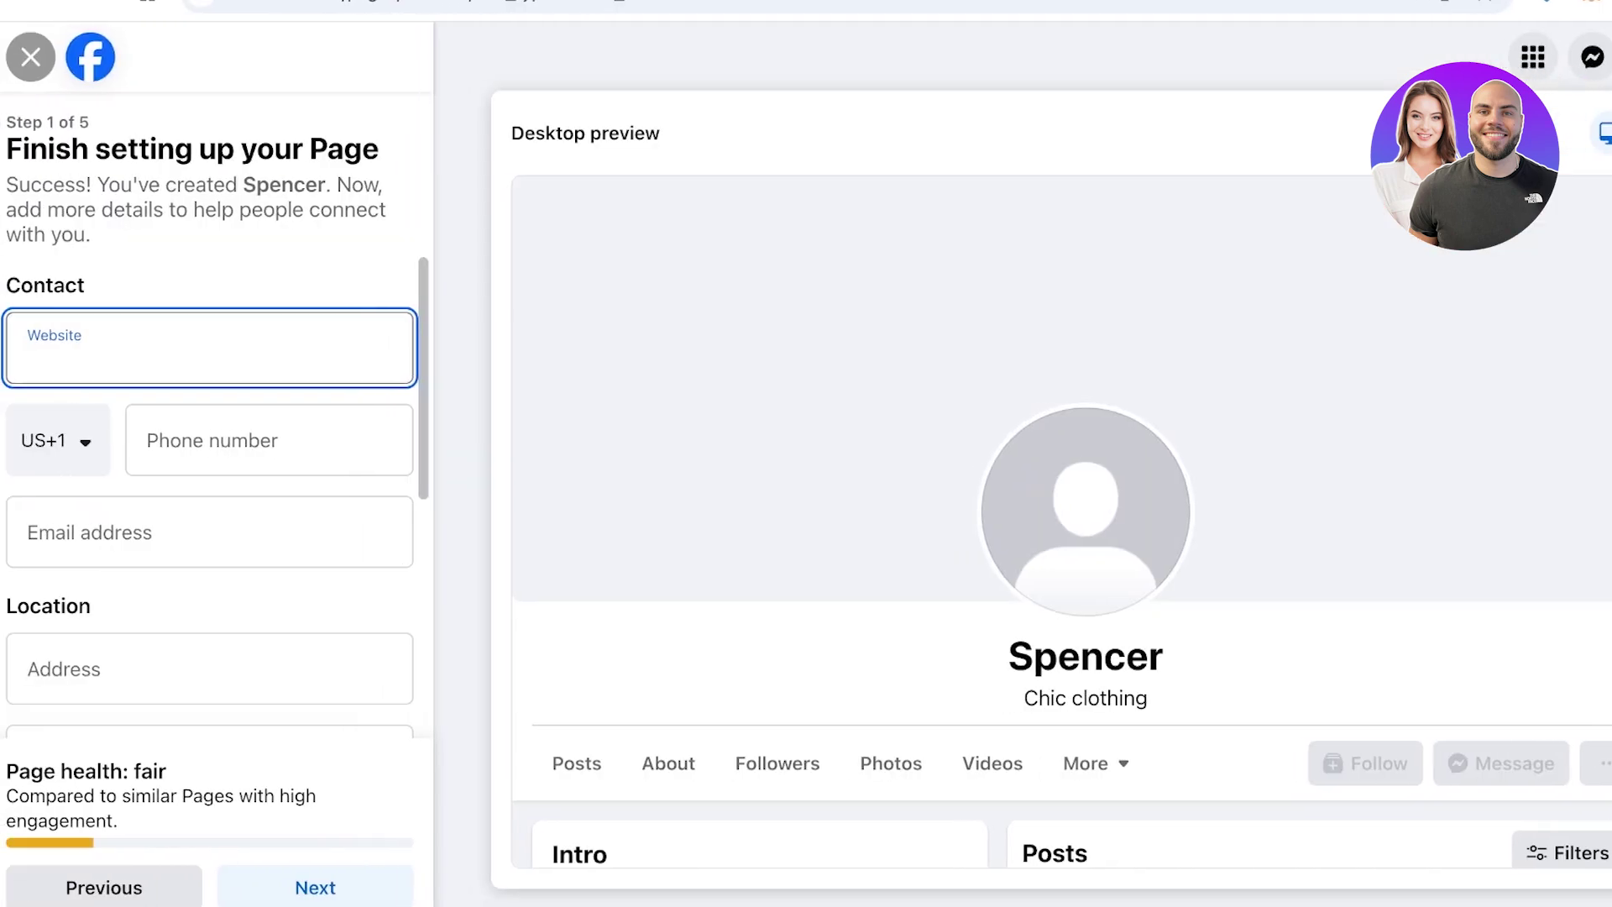
text(https://c77ee1-60.myshopify.com/)
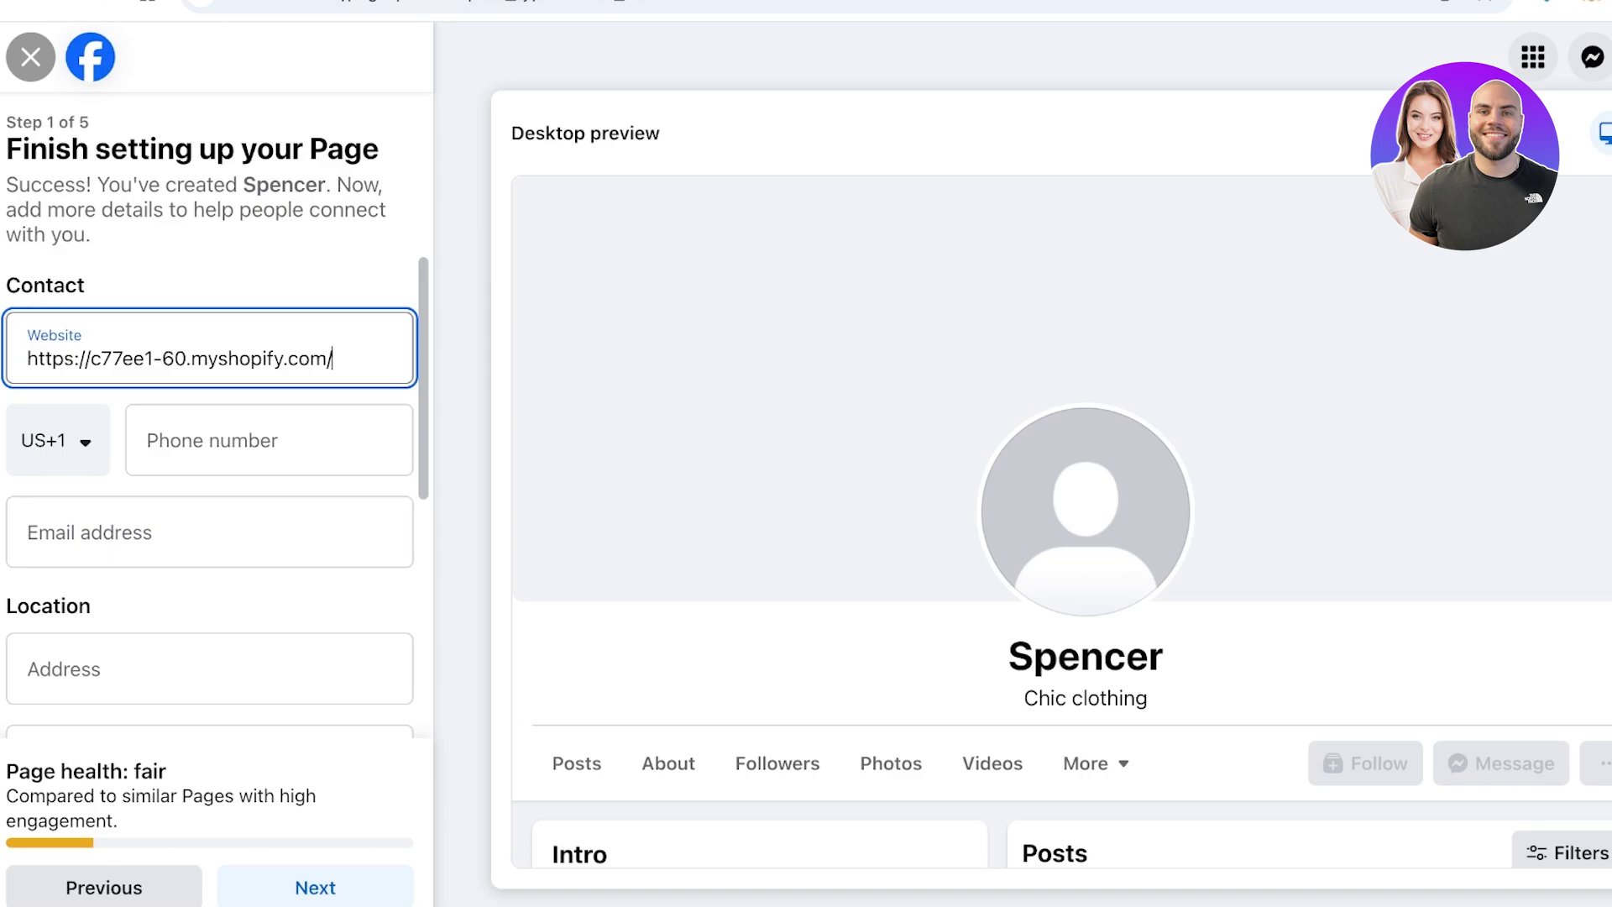
drag(91, 358, 27, 359)
key(BackSpace)
key(Tab)
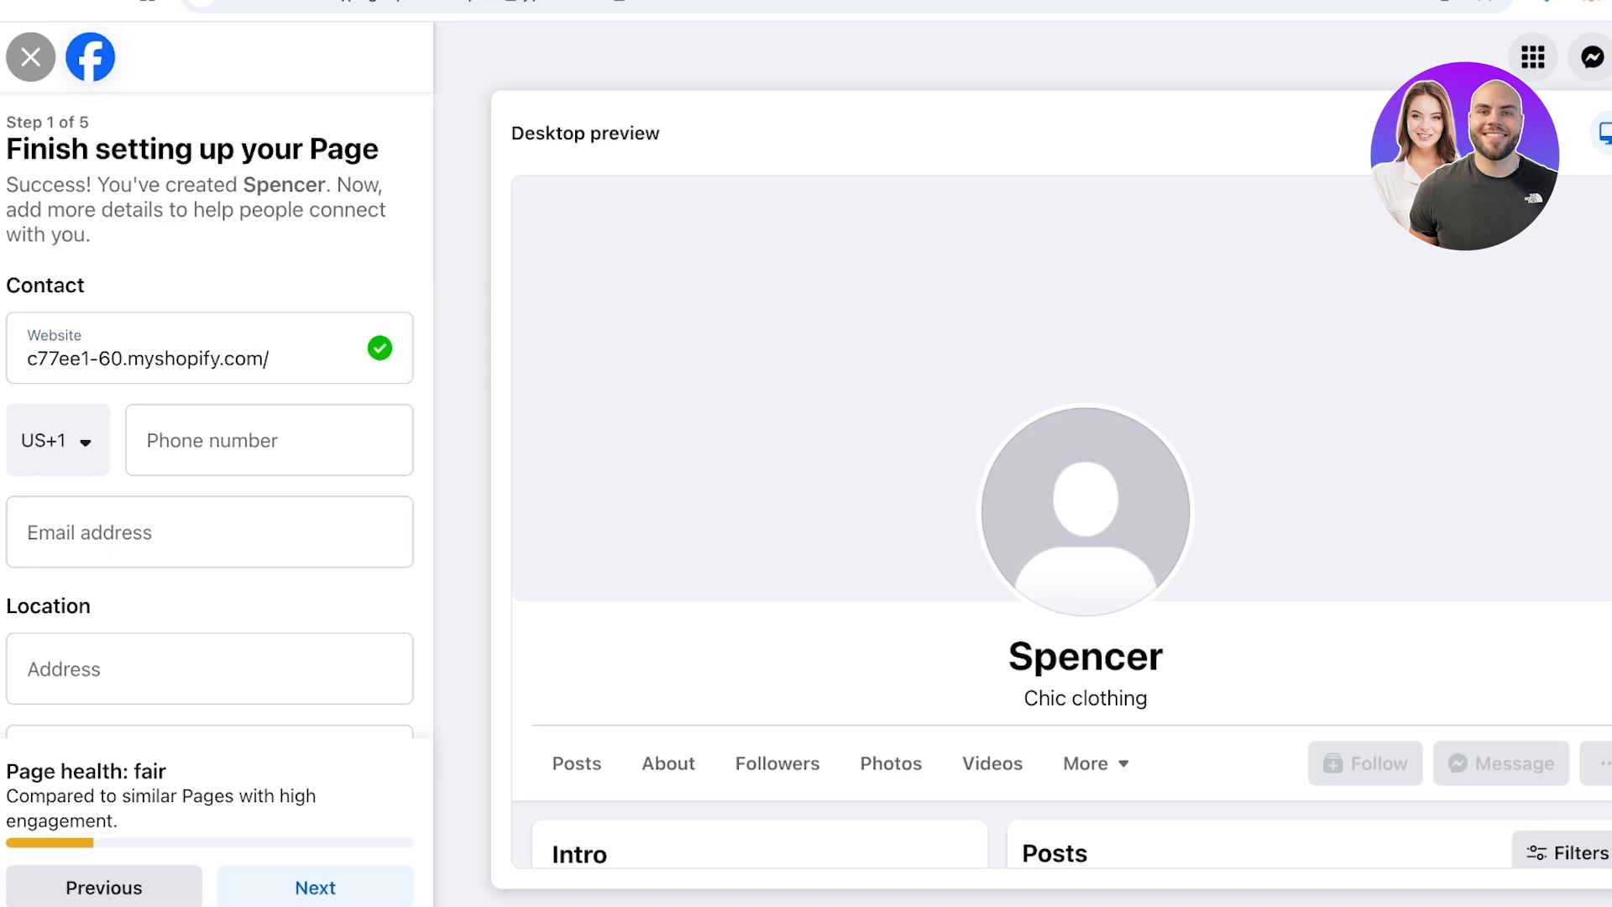
click(209, 533)
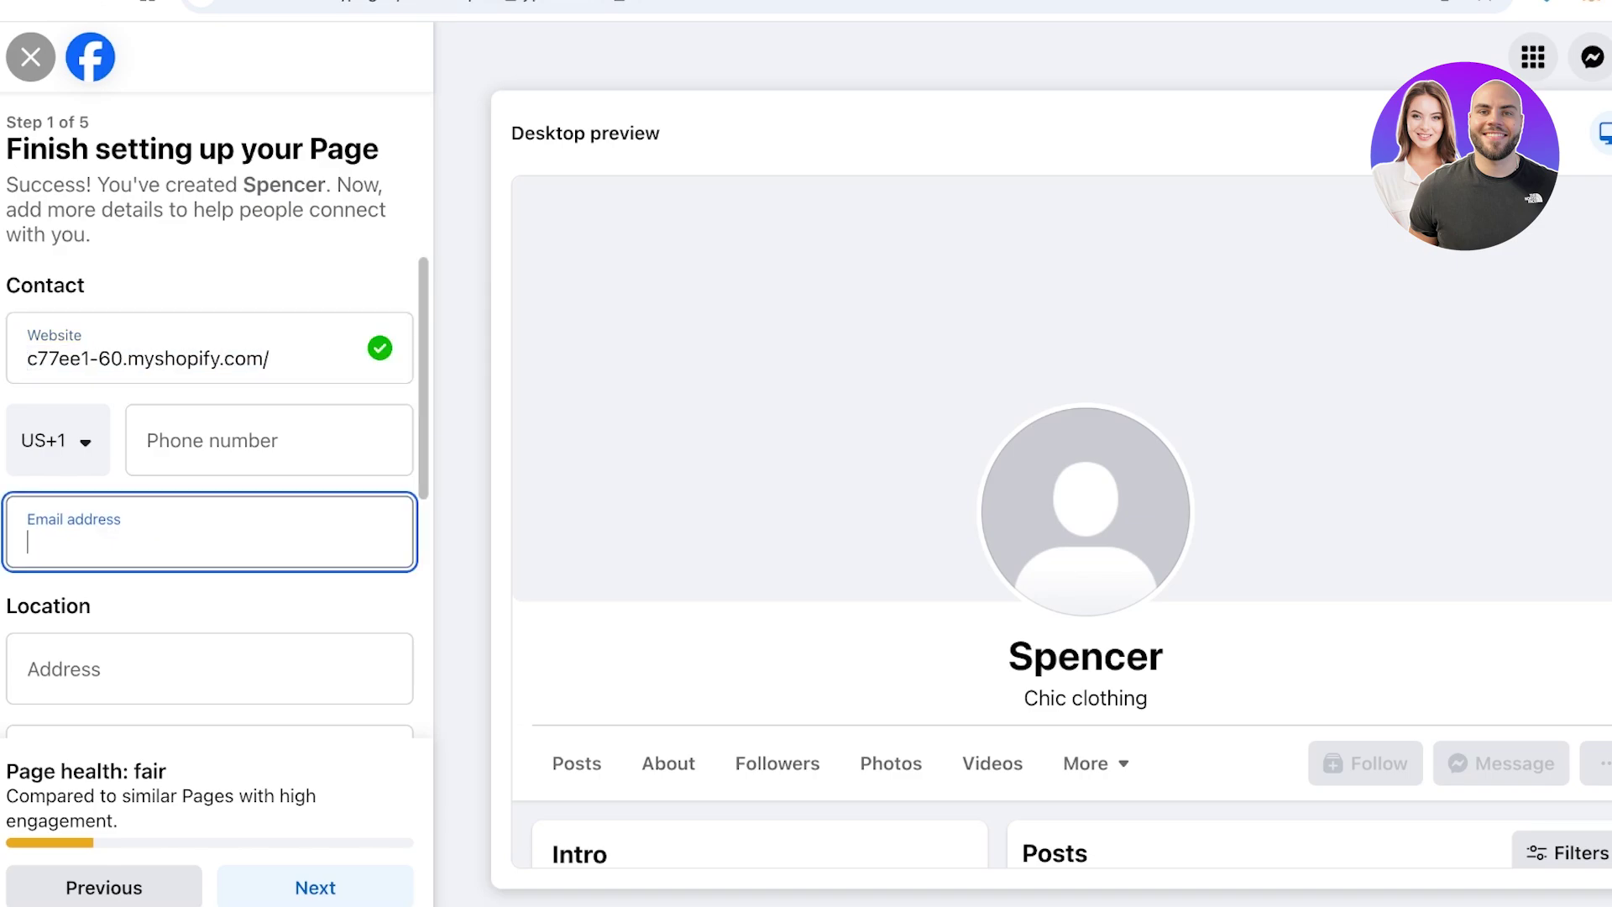
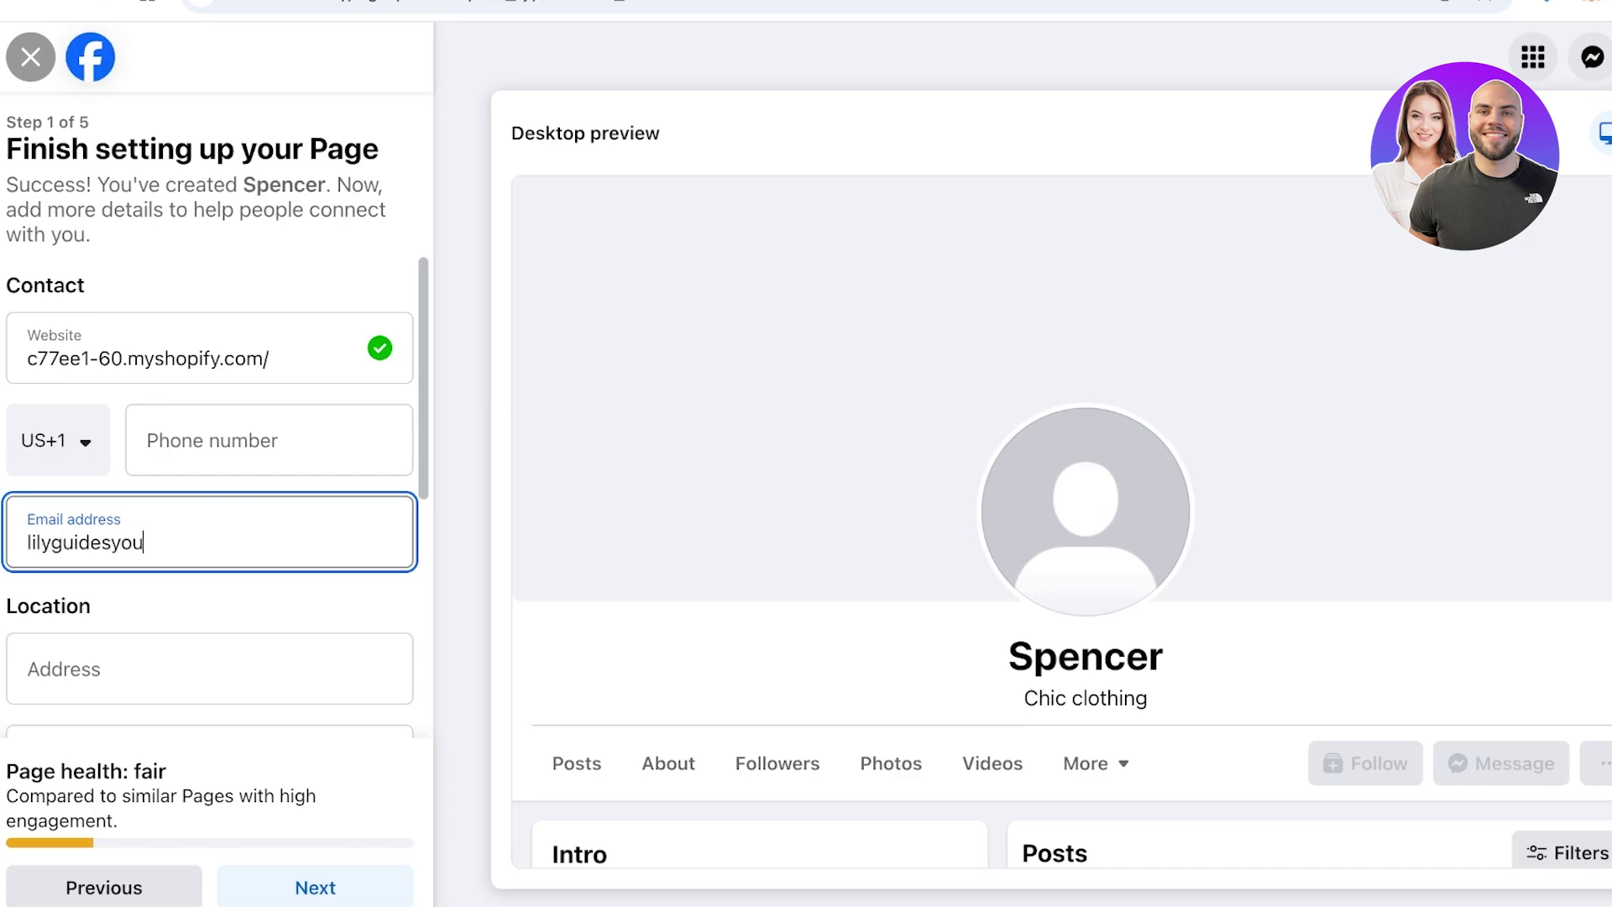
key(Tab)
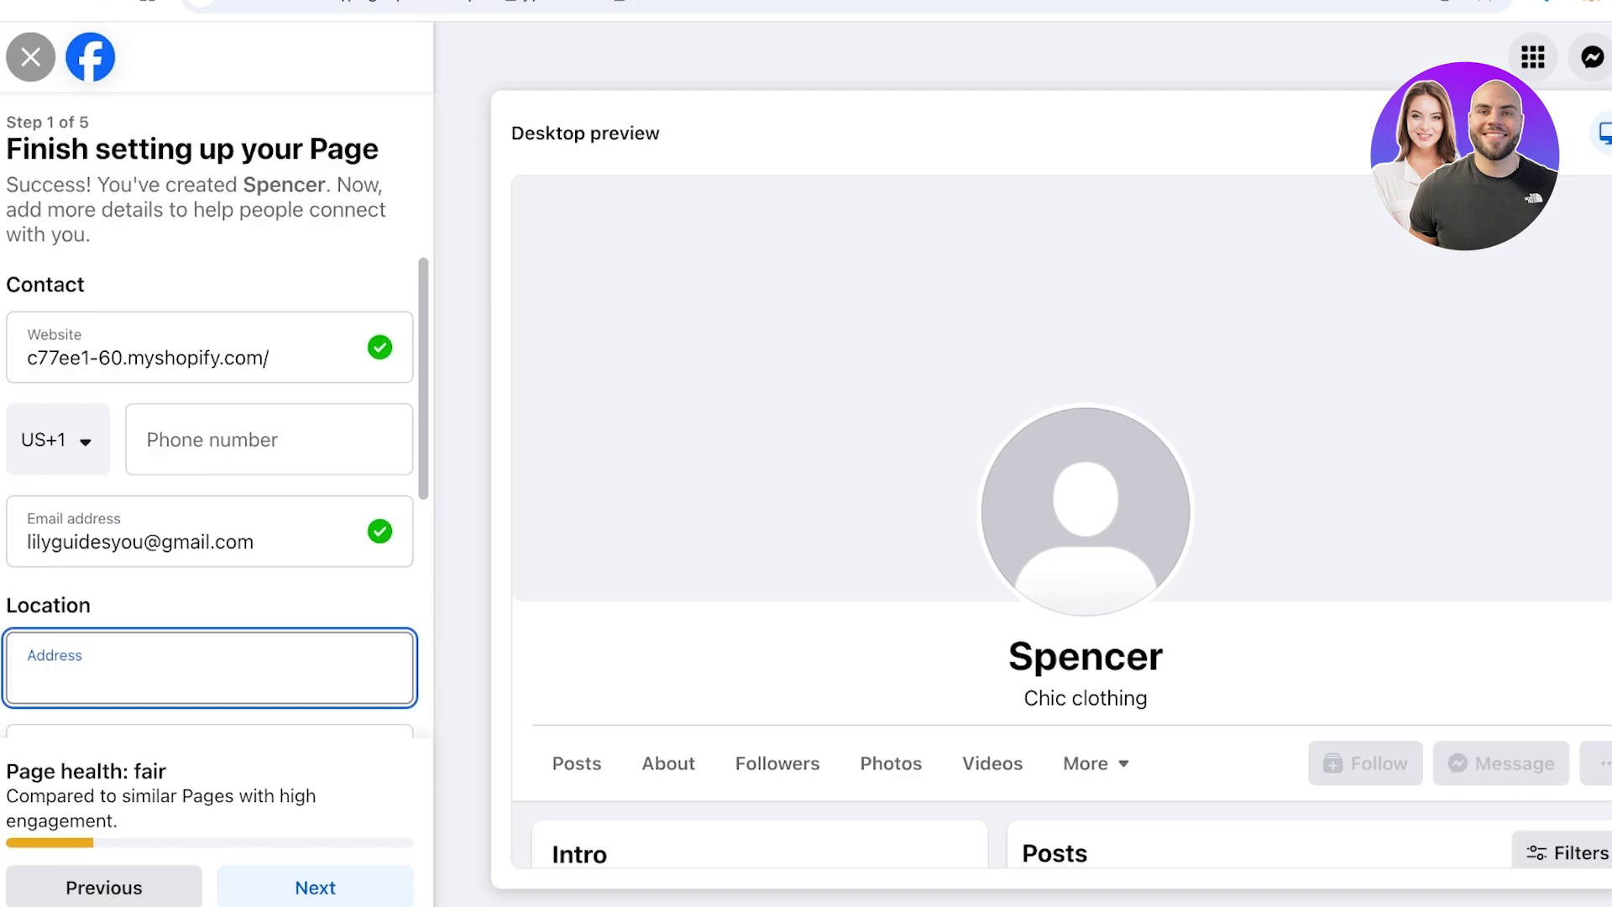
Enter the Page's street address and choose the suggested town/city
scroll(210, 495, down, 3)
scroll(210, 504, up, 1)
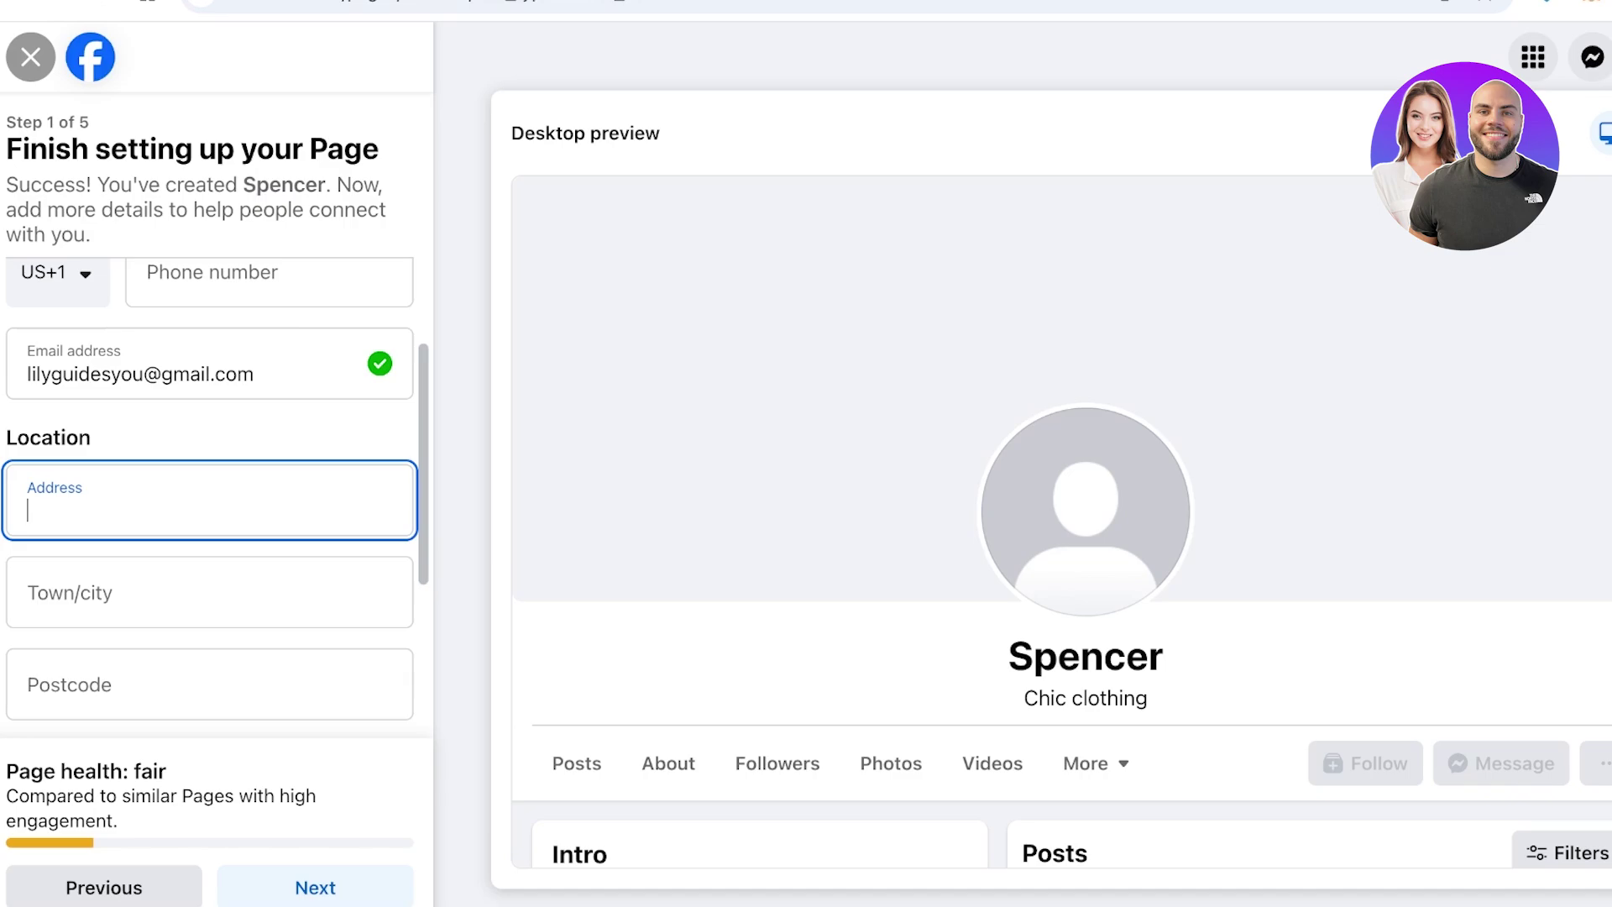
text(Toronto Ontario,)
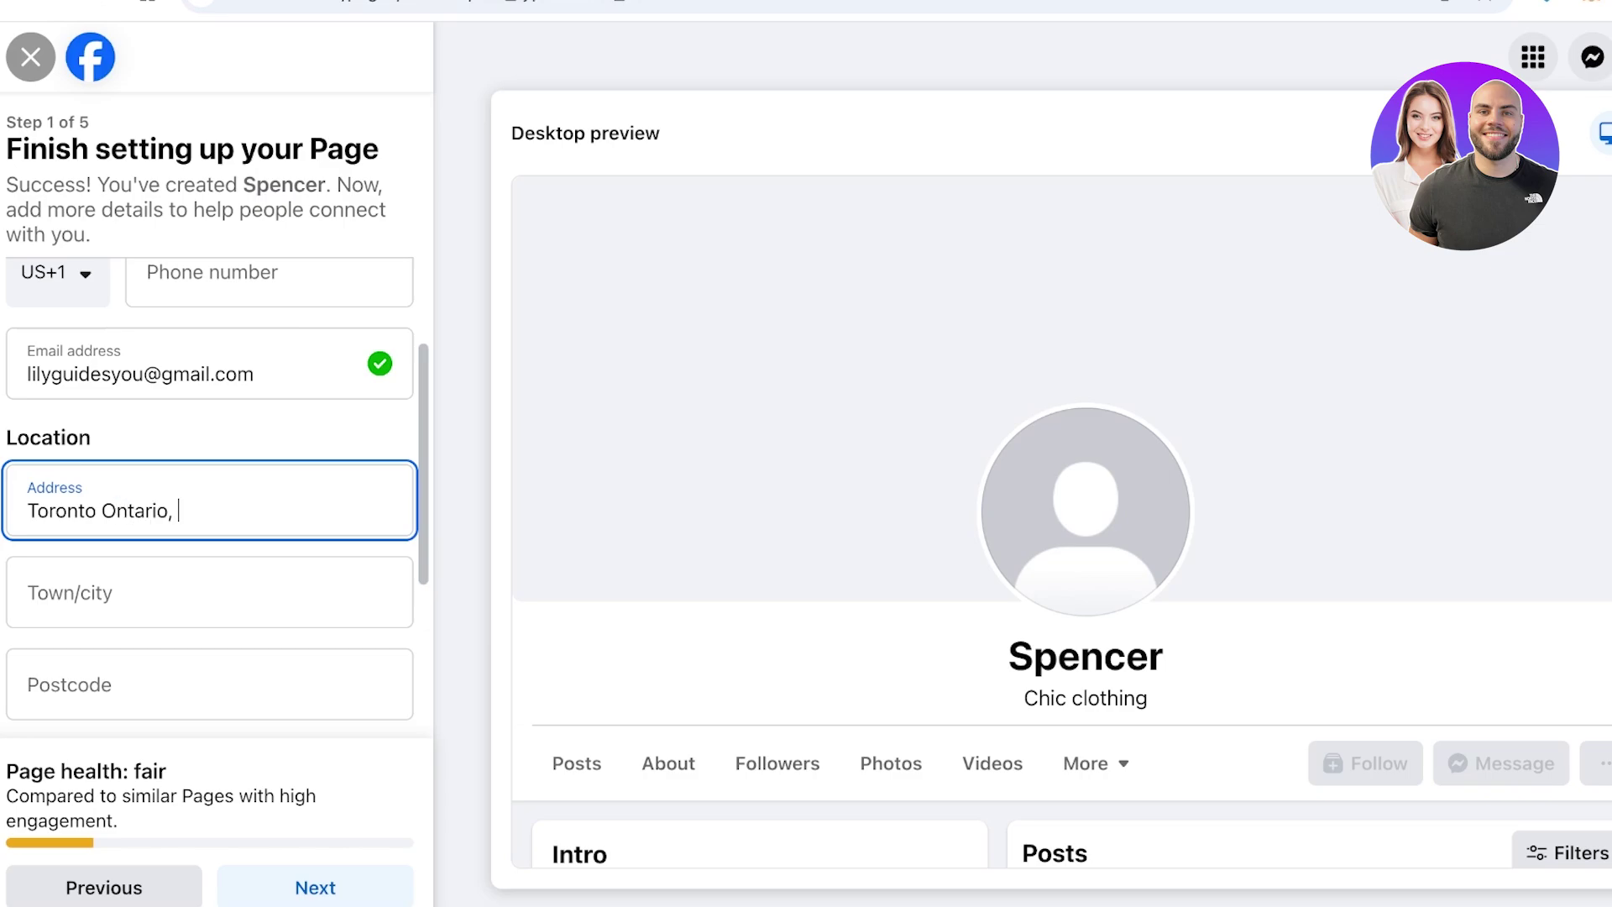
key(ctrl+a)
text(Scarborough, )
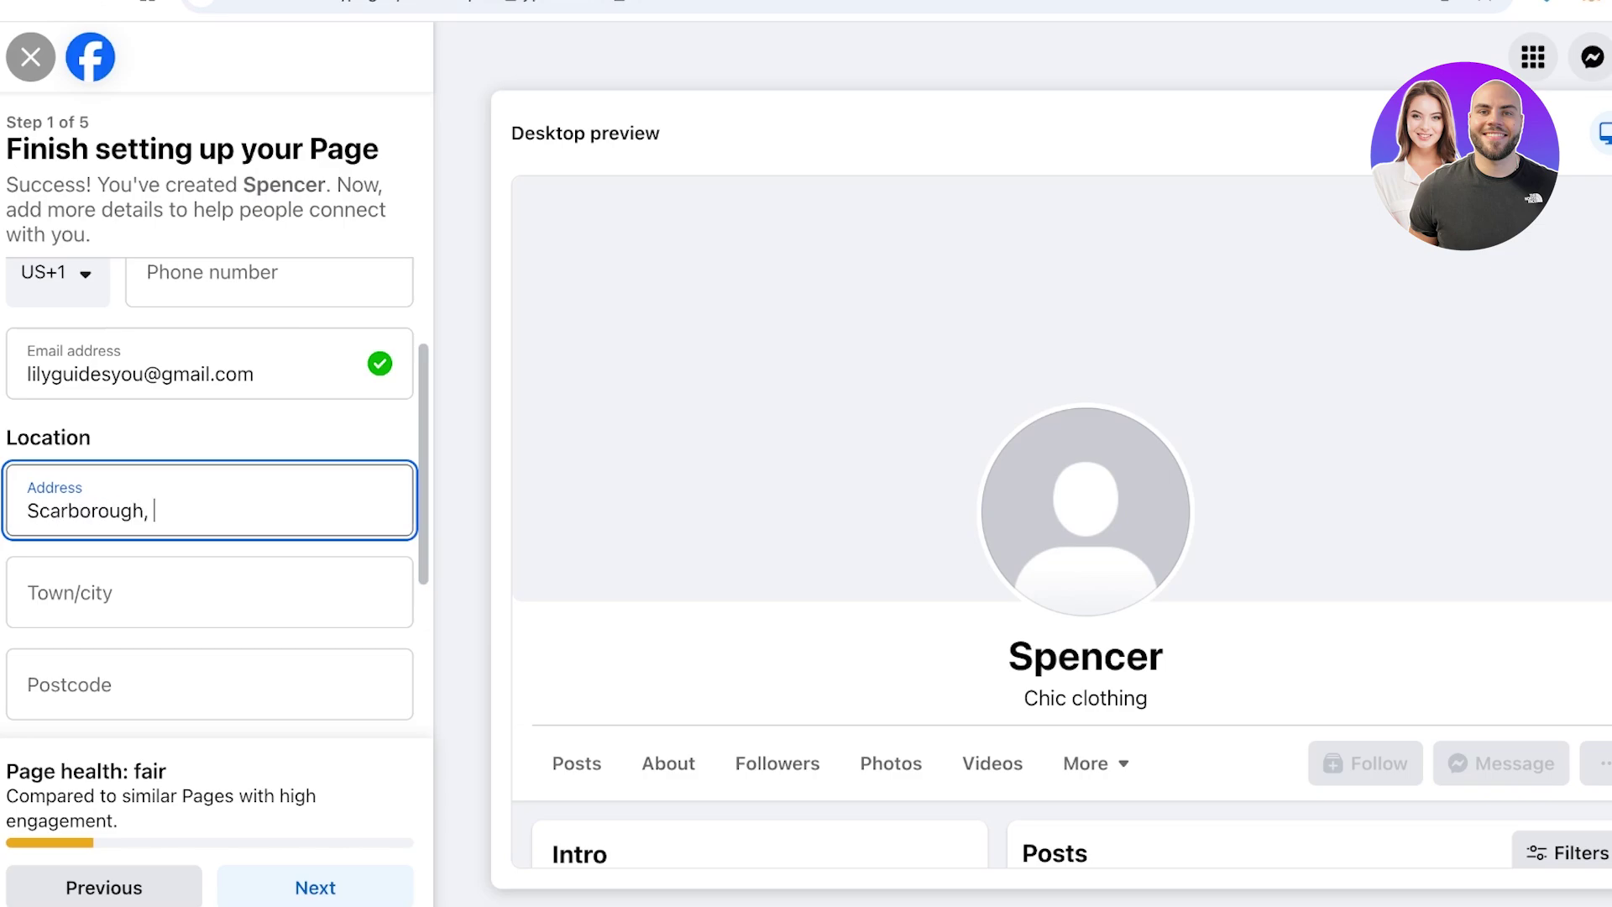
text(Toronto)
key(Tab)
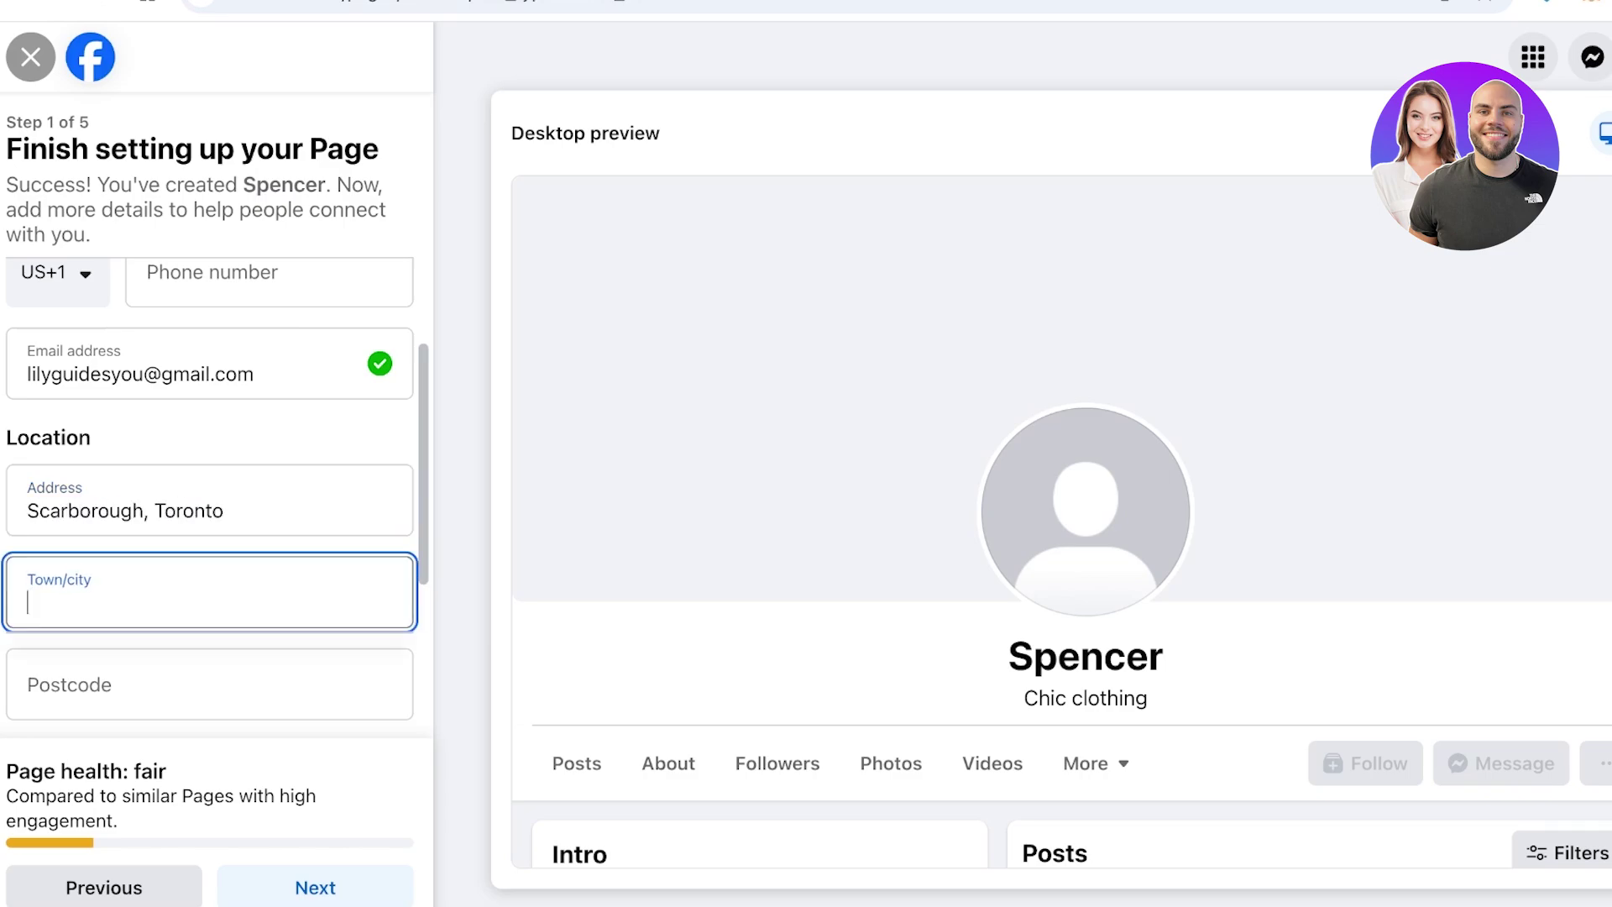
text(Toronto)
key(Down)
key(Return)
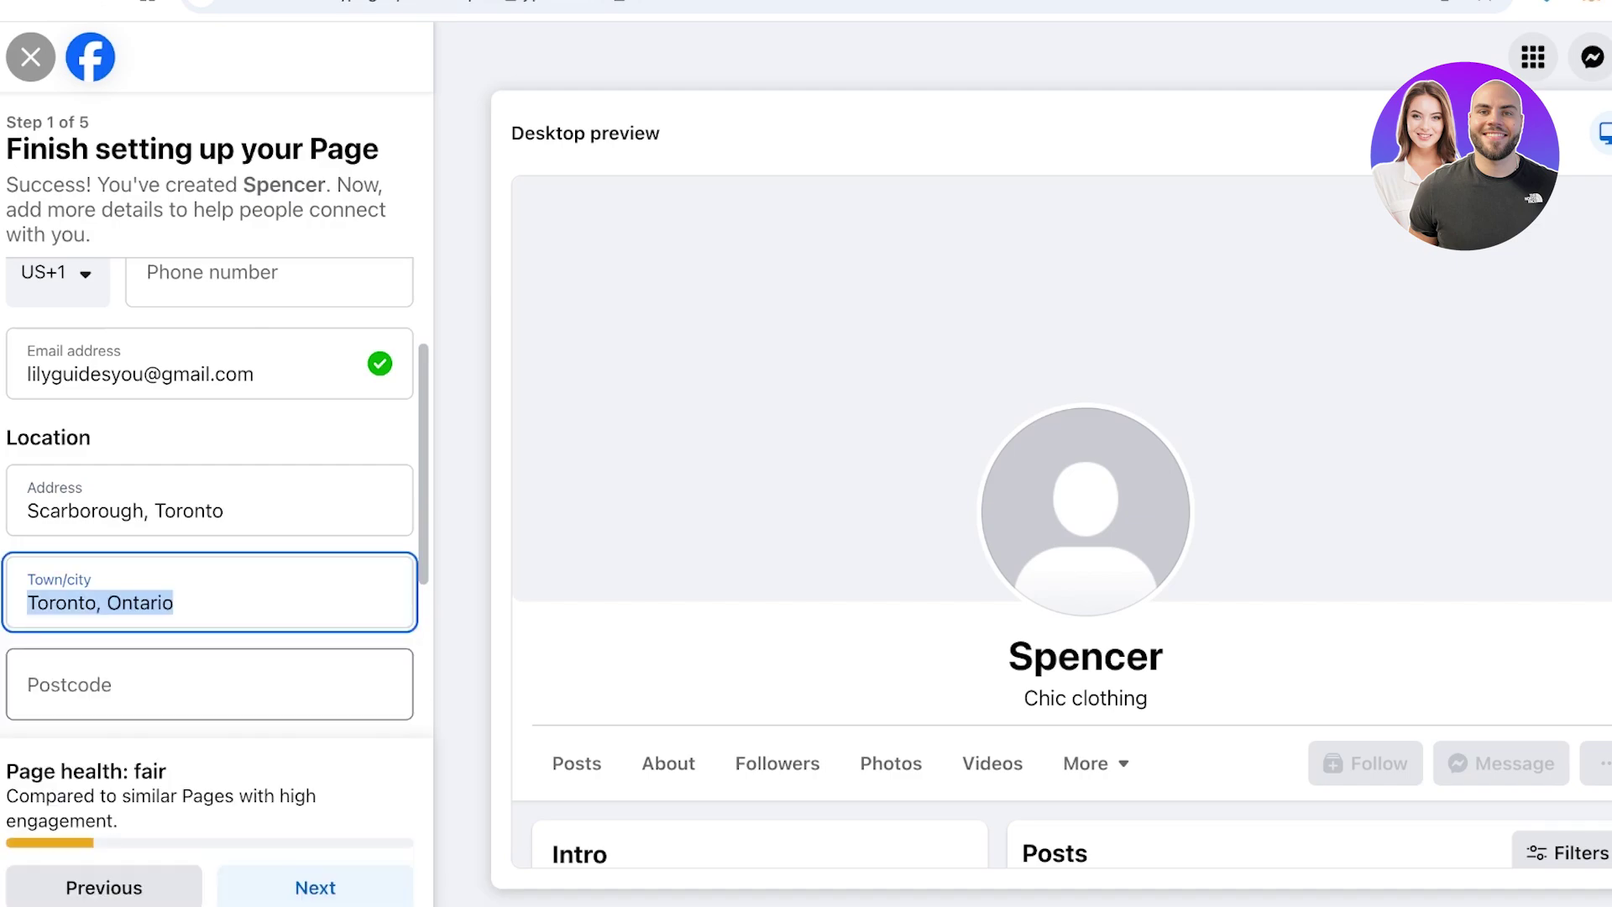
Enter the Page's postcode and scroll down to the Hours section
click(210, 684)
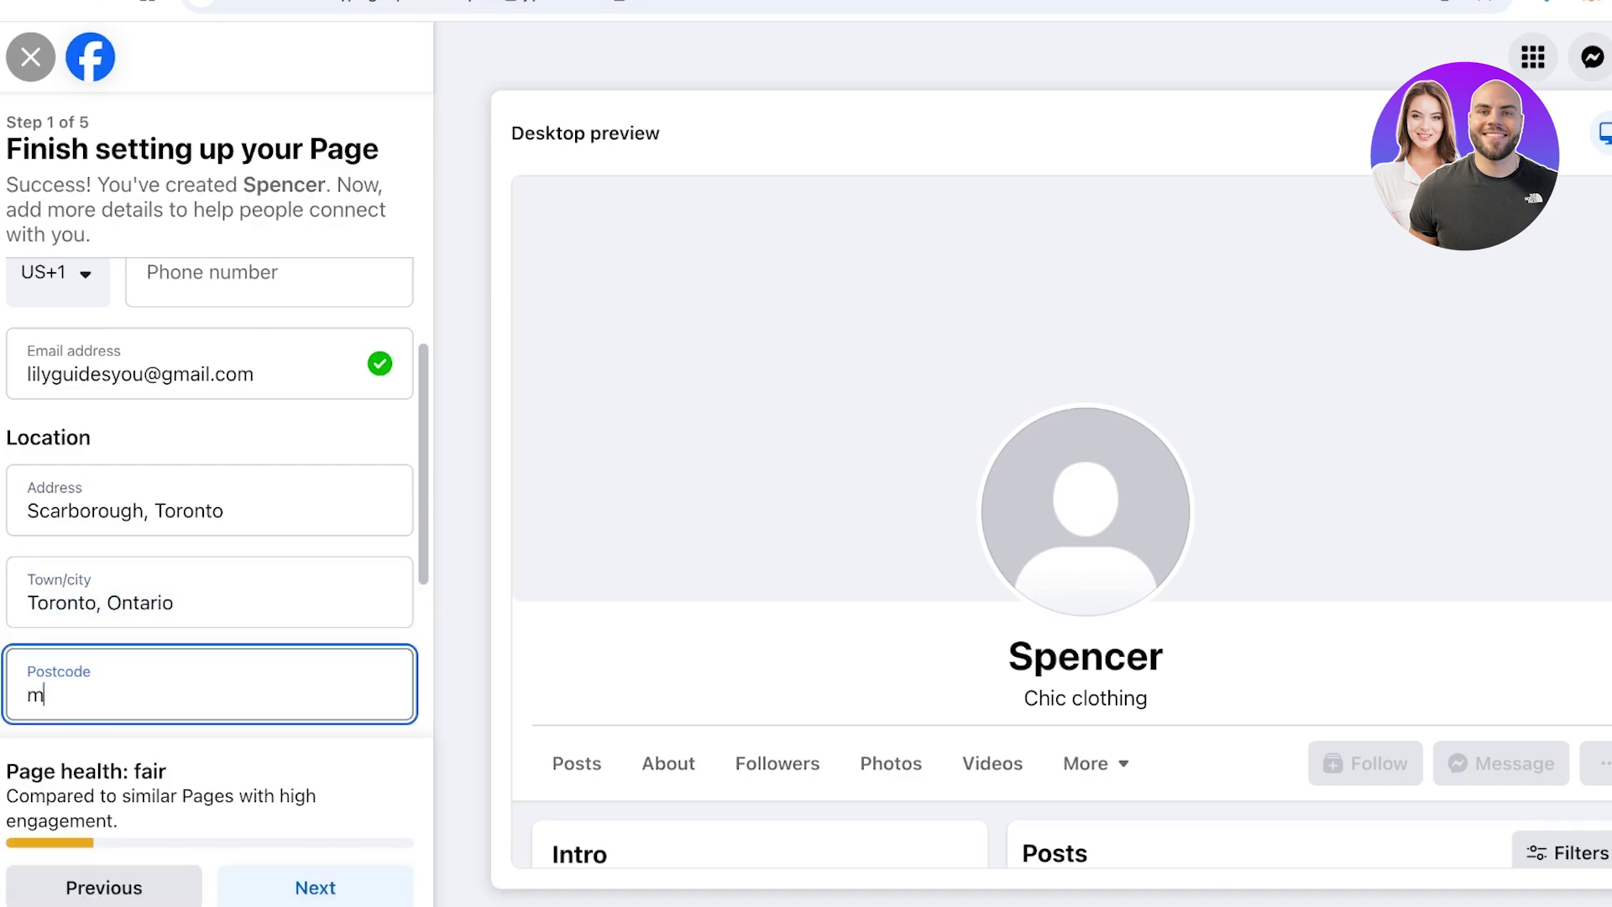
scroll(215, 491, down, 3)
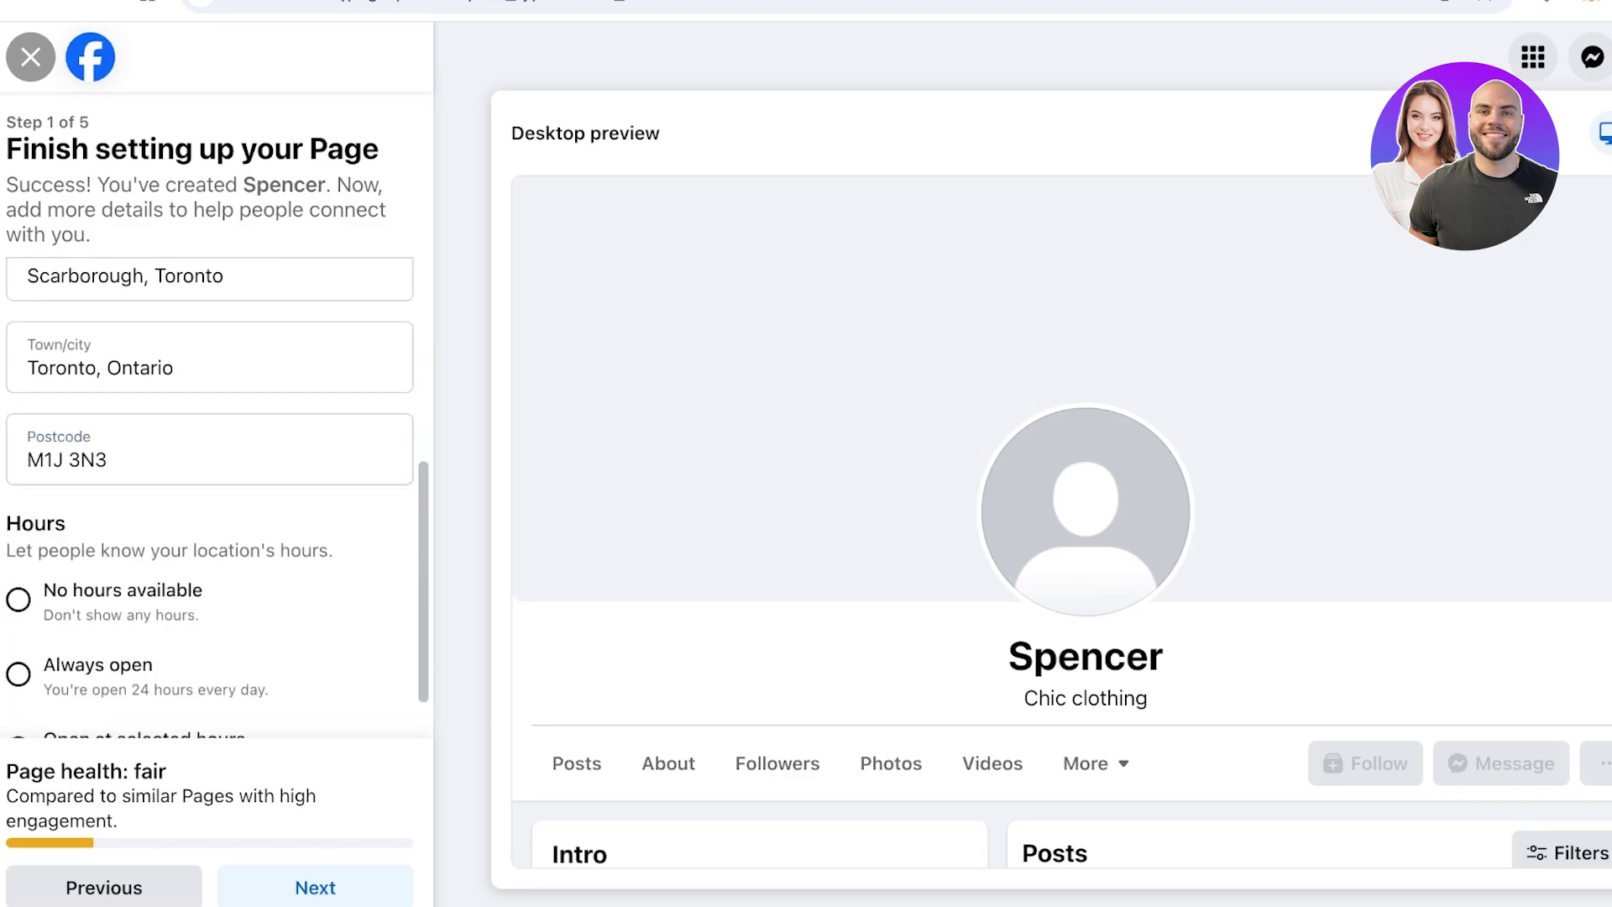
scroll(210, 504, down, 1)
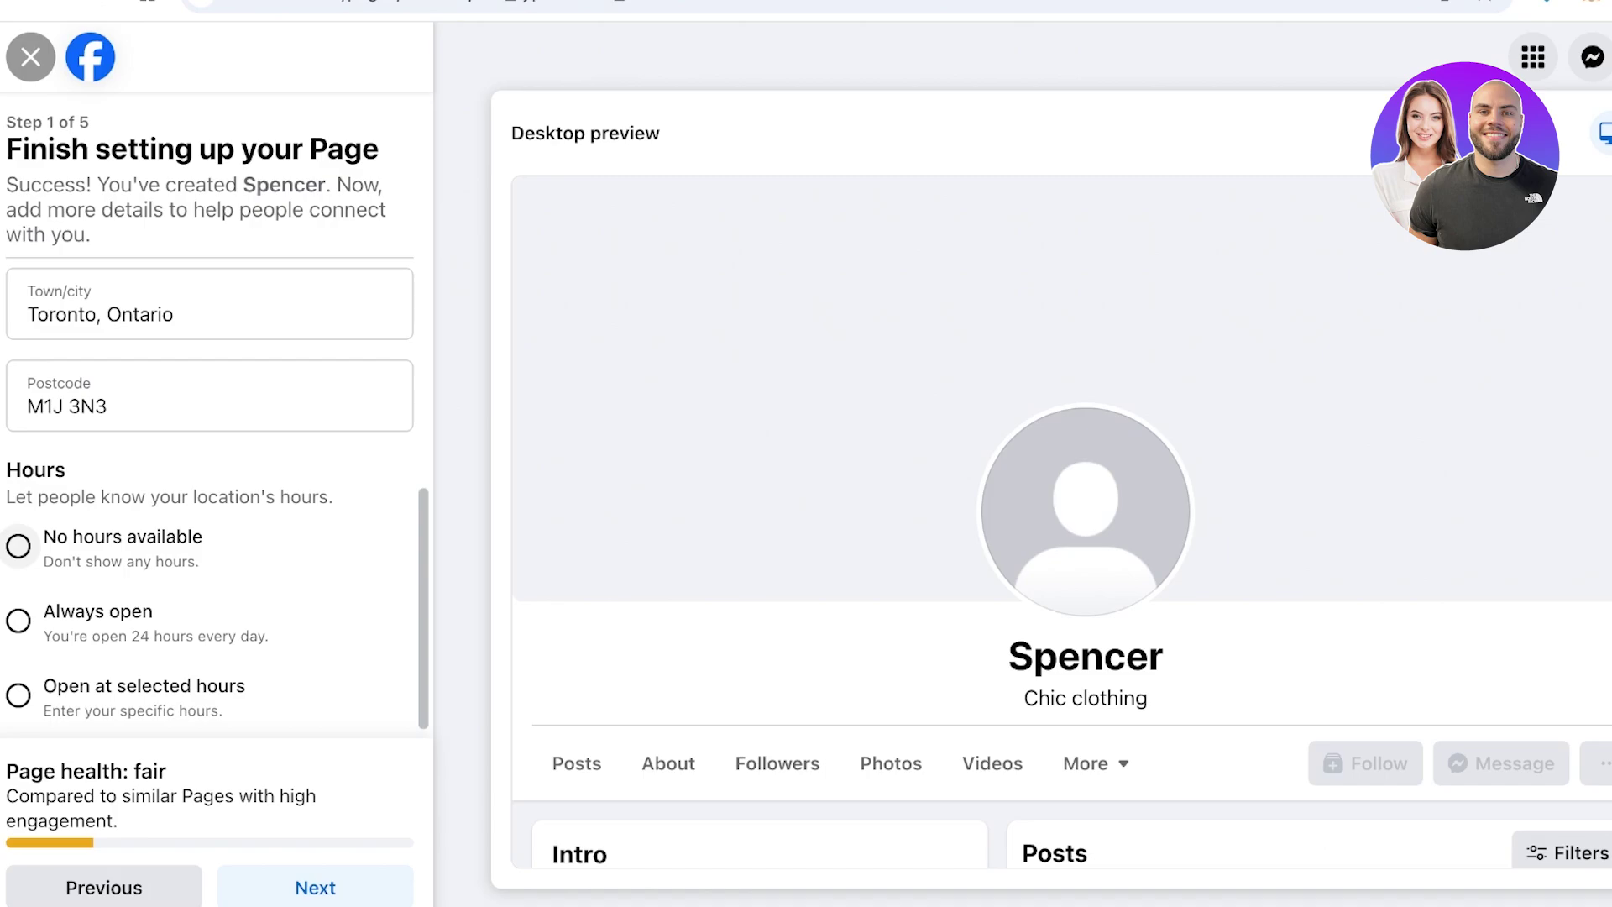
scroll(18, 545, down, 1)
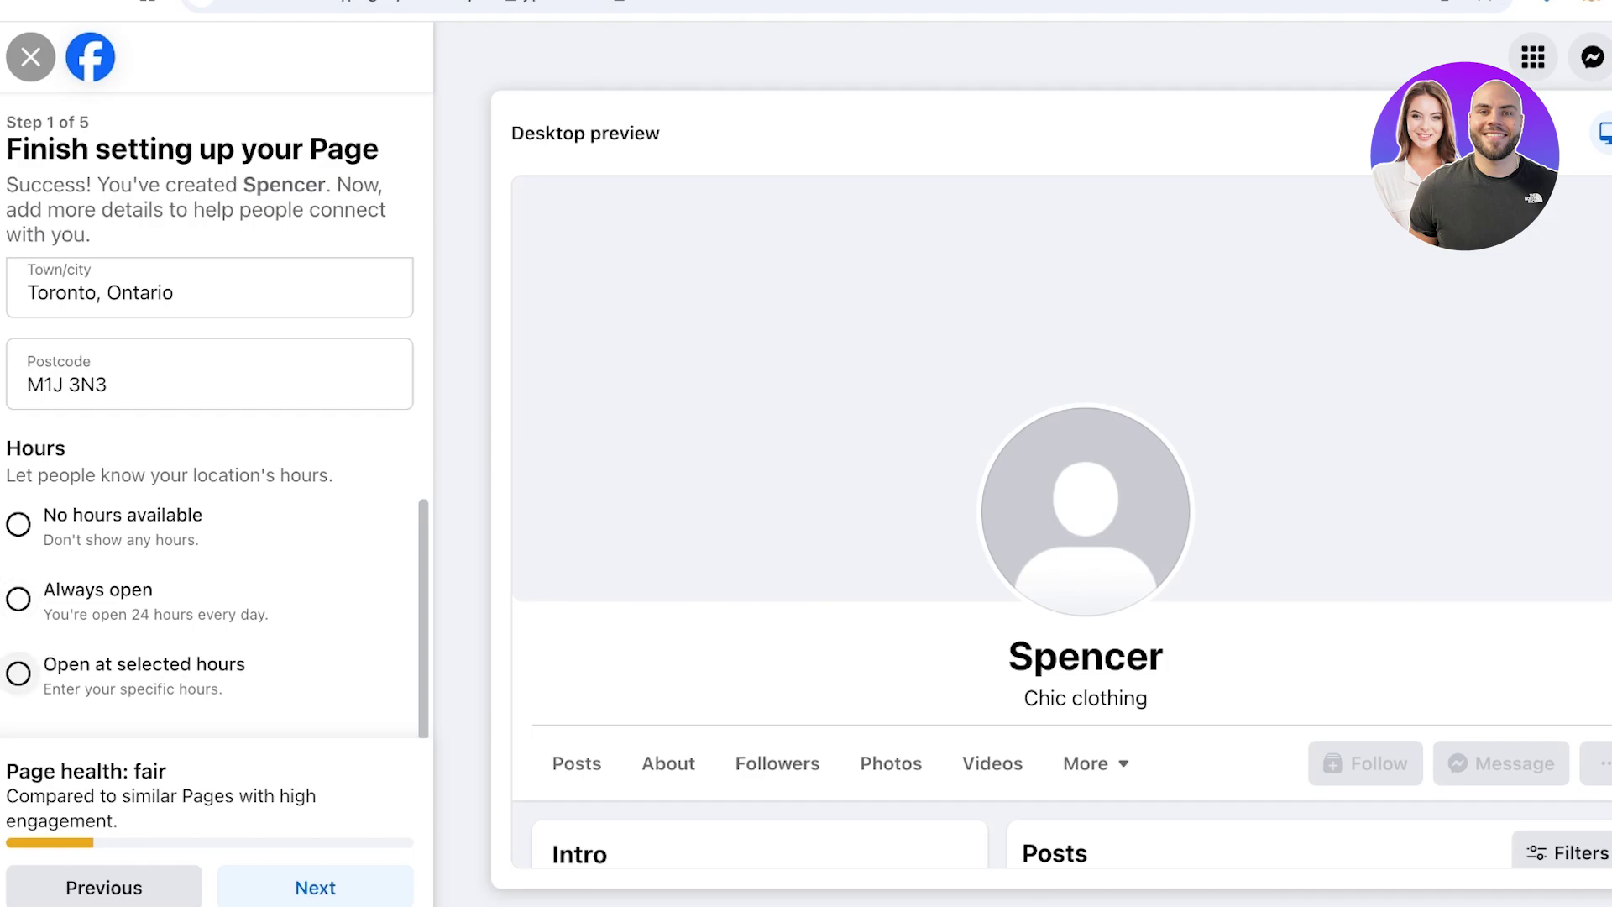
Set the Page hours to No hours available and continue to Step 2 of 5
click(18, 673)
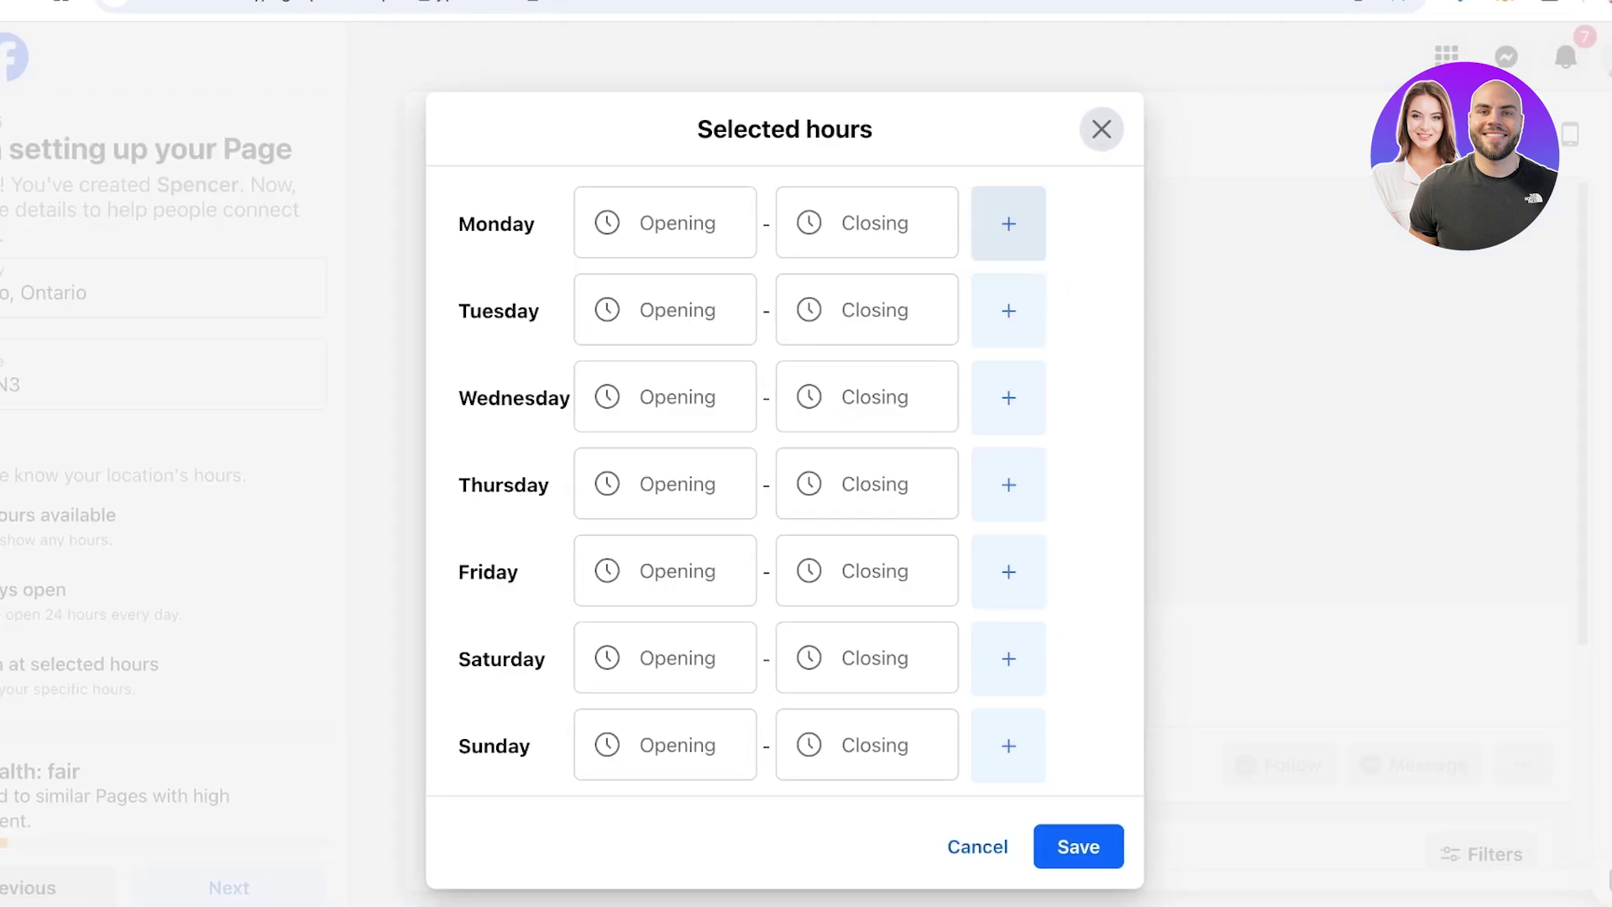
click(706, 223)
key(Escape)
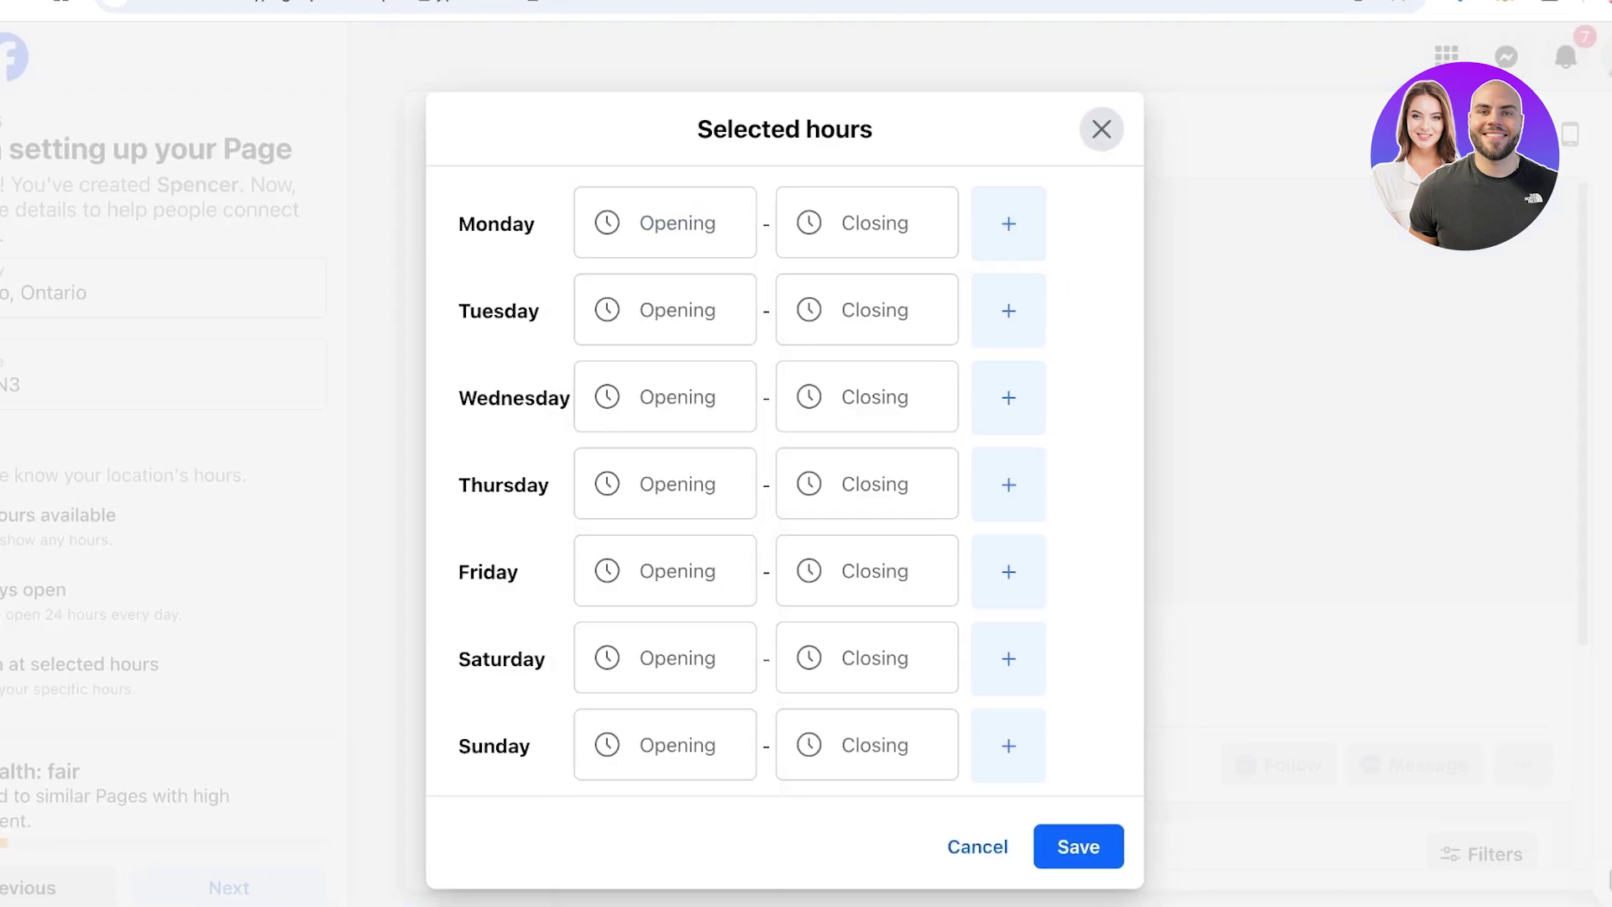
click(1101, 129)
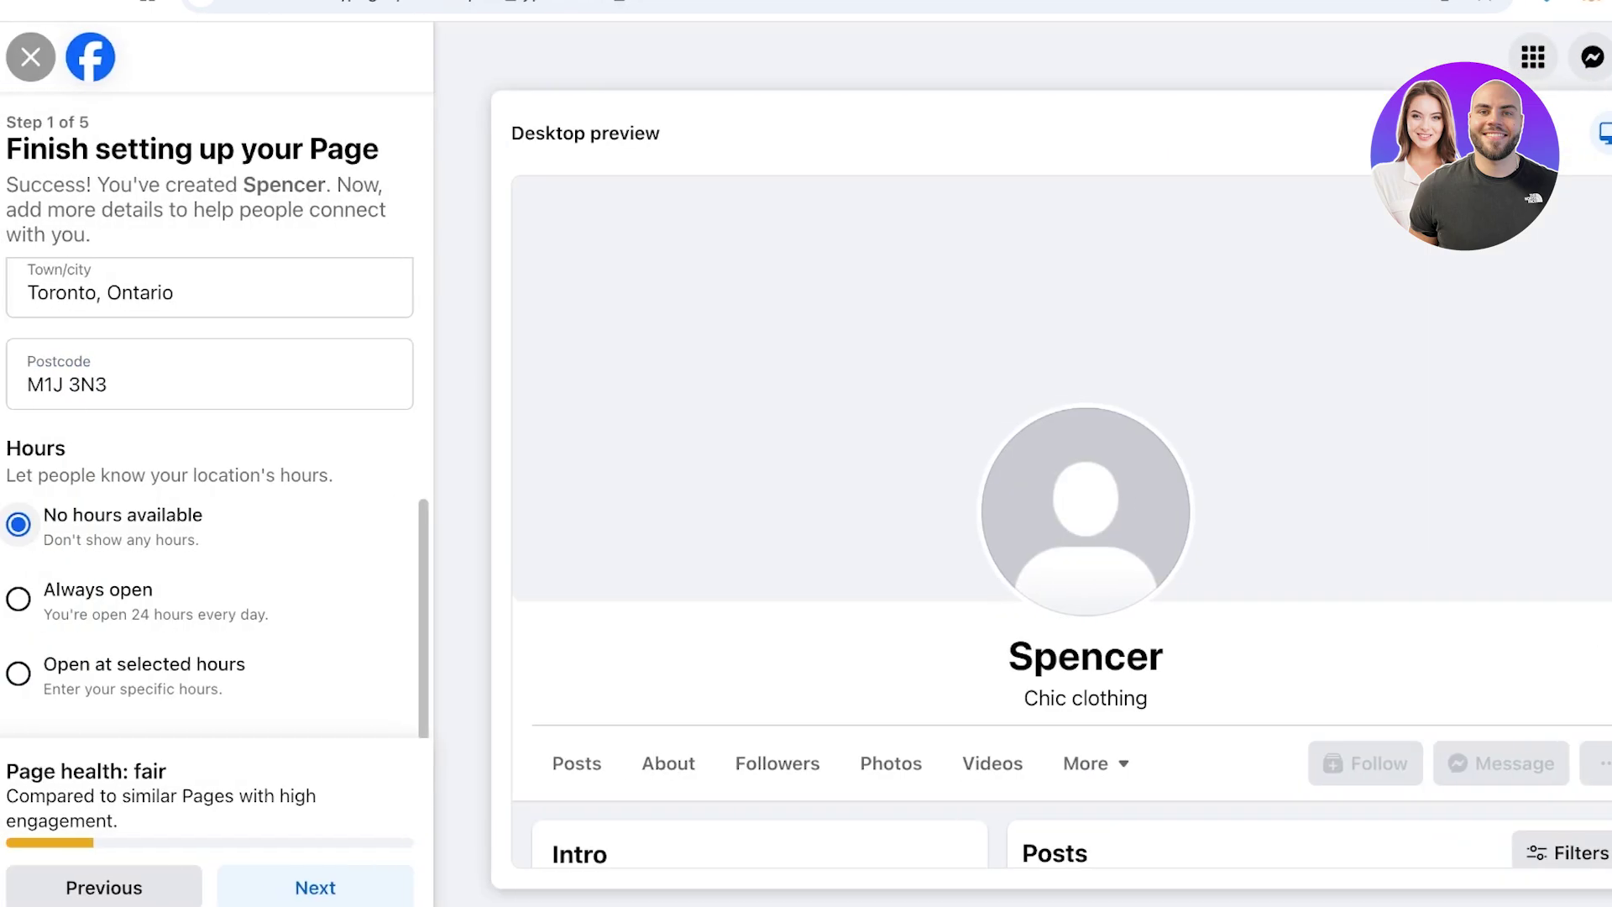
click(18, 598)
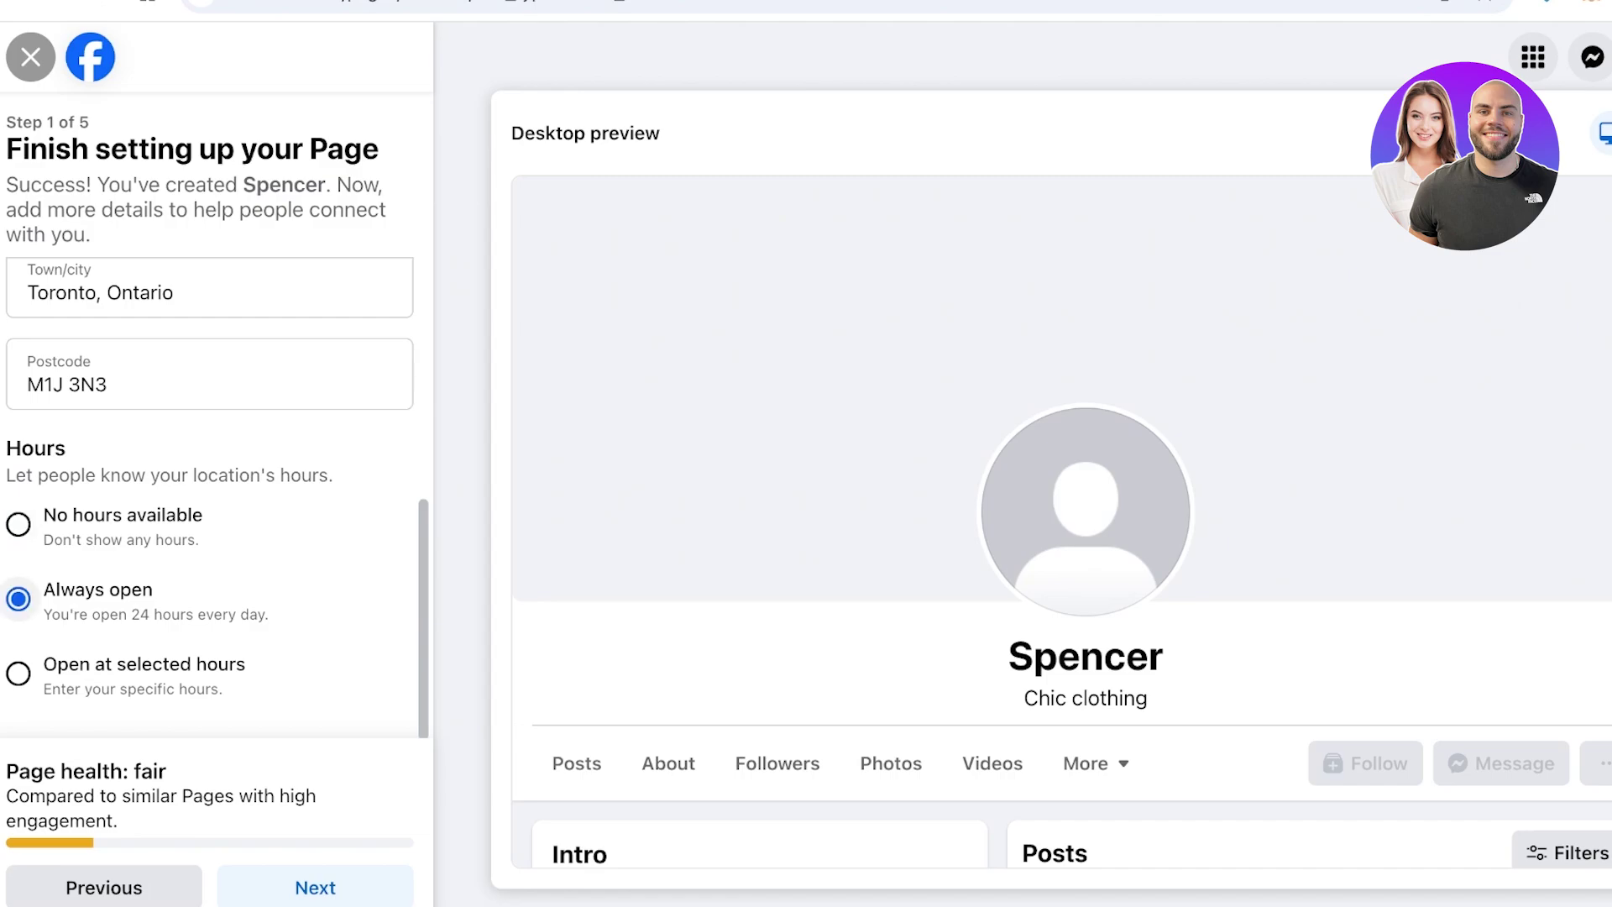
click(19, 524)
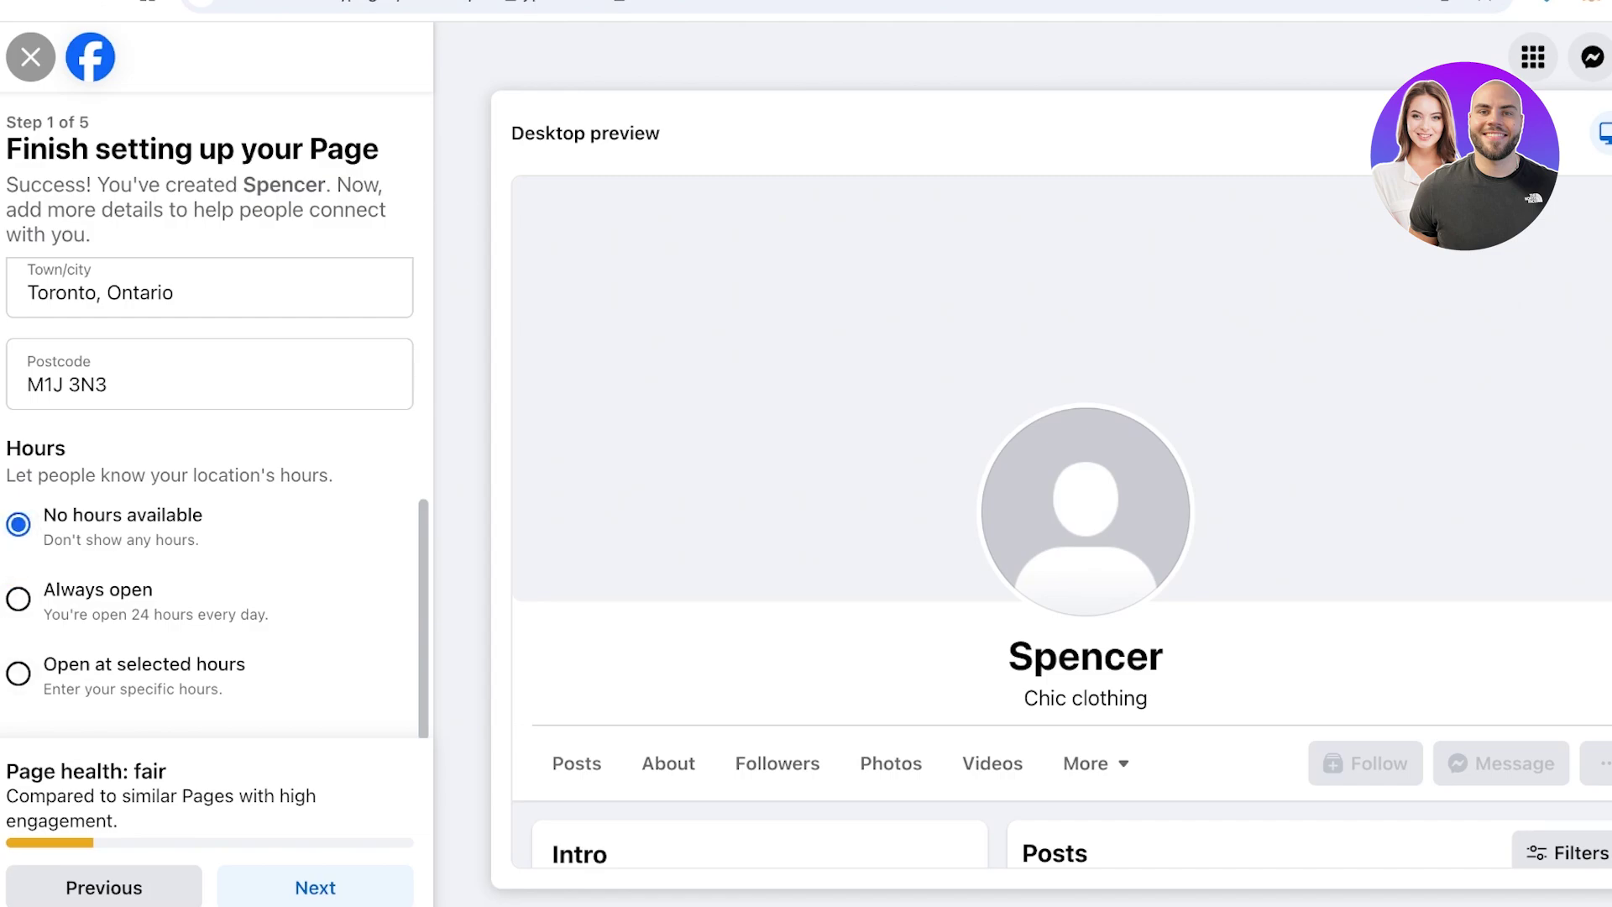
click(315, 887)
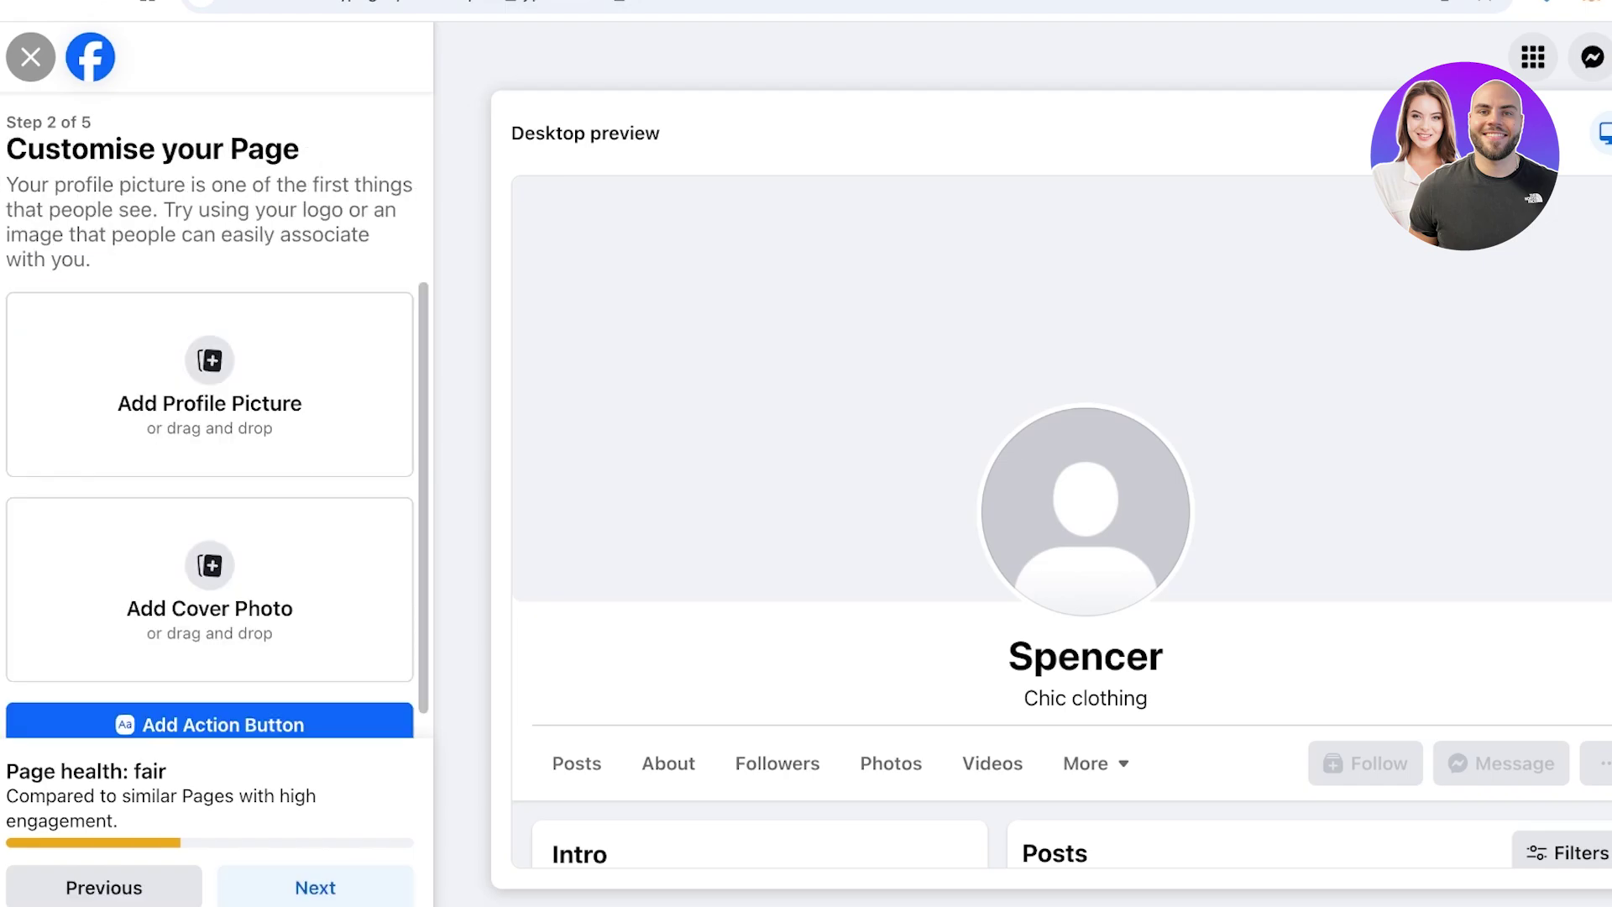
scroll(210, 504, down, 1)
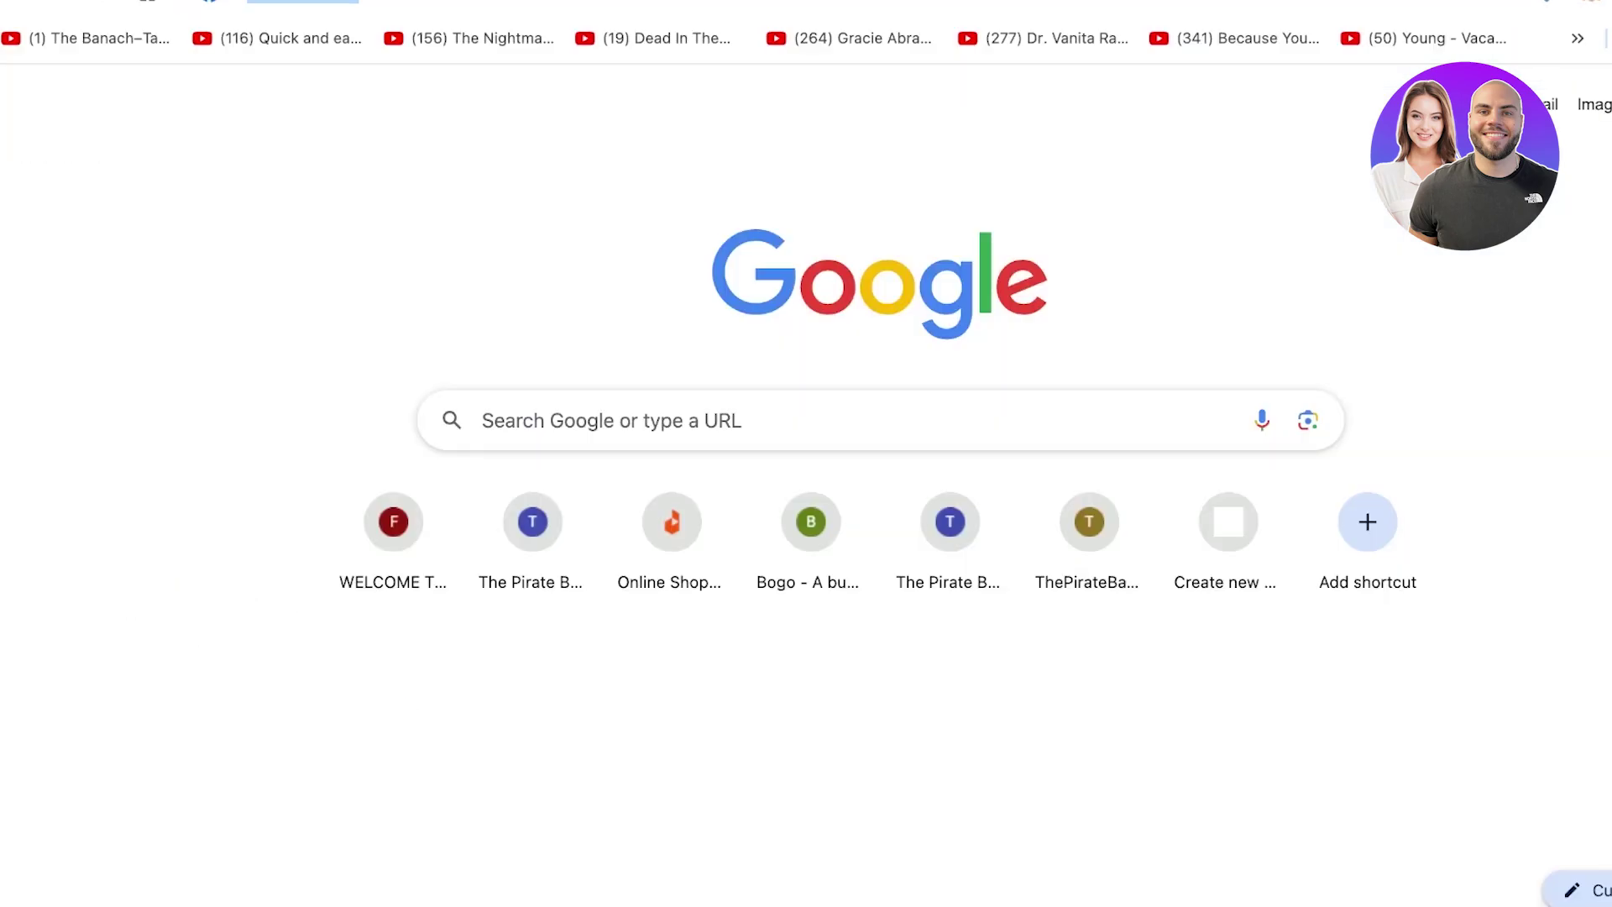
Search Facebook for RARE BEAUTY and browse the results
key(Return)
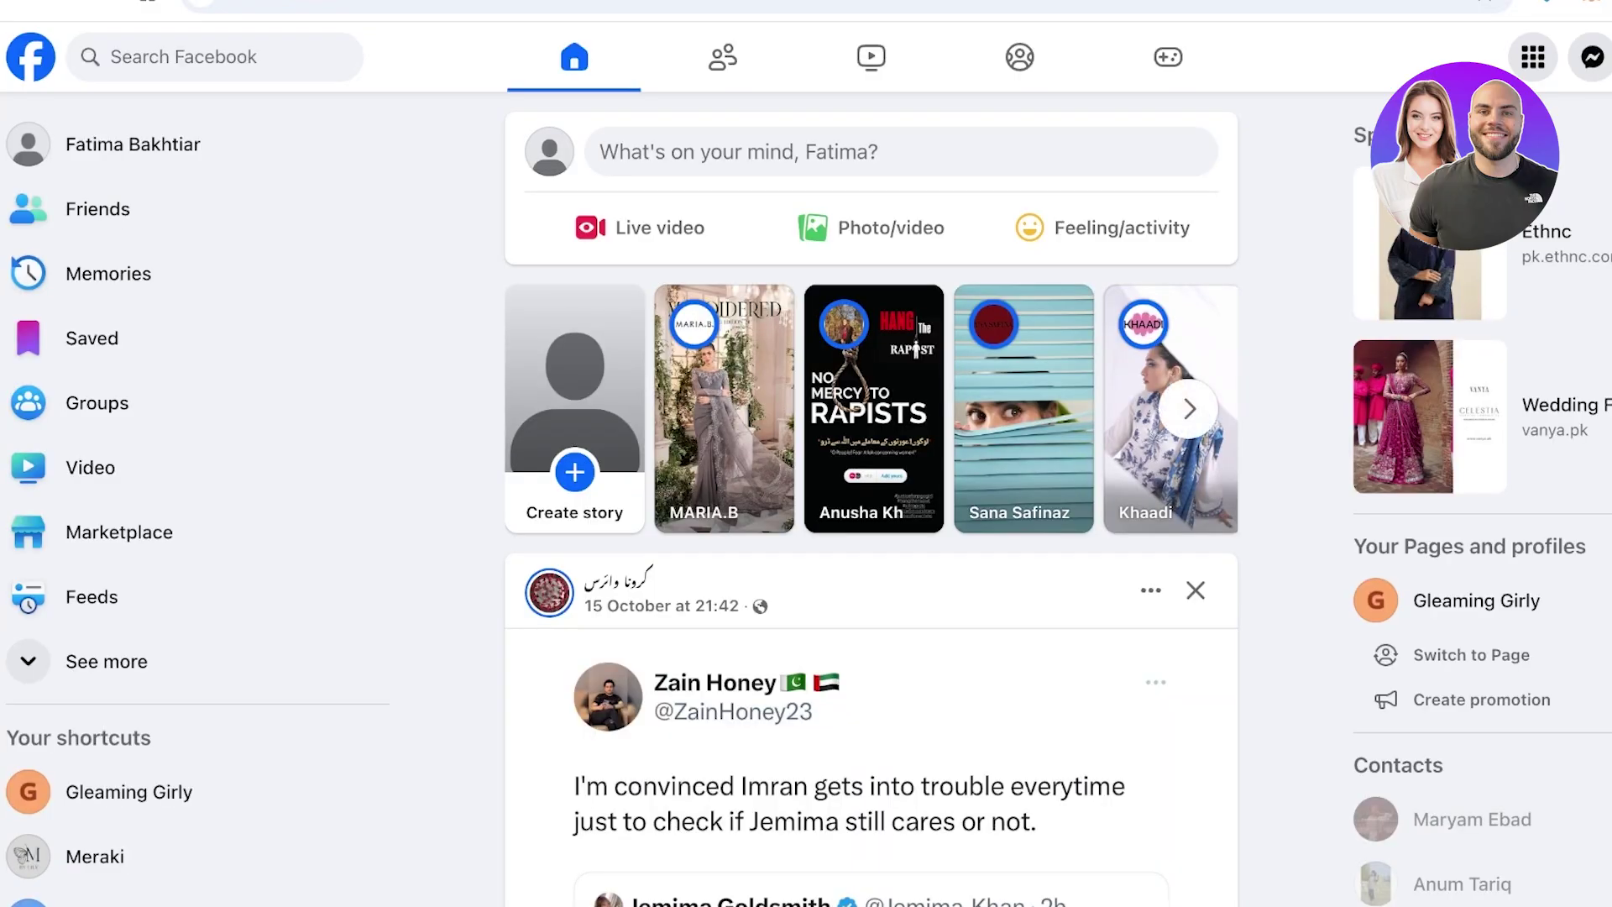
click(143, 56)
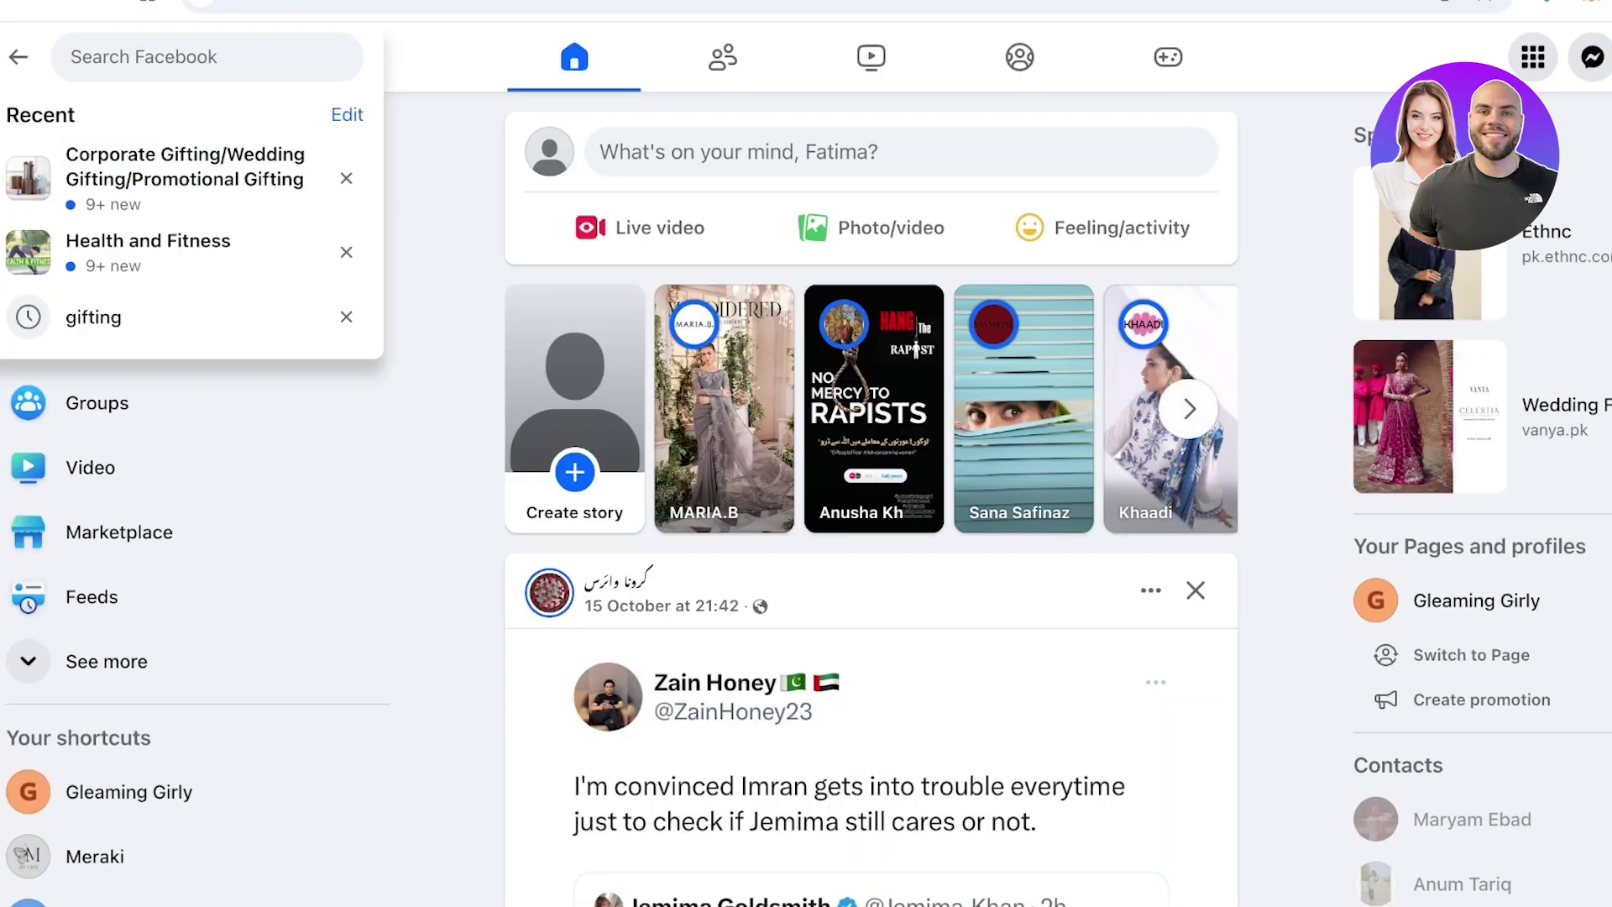
text(RARE BEAUTY)
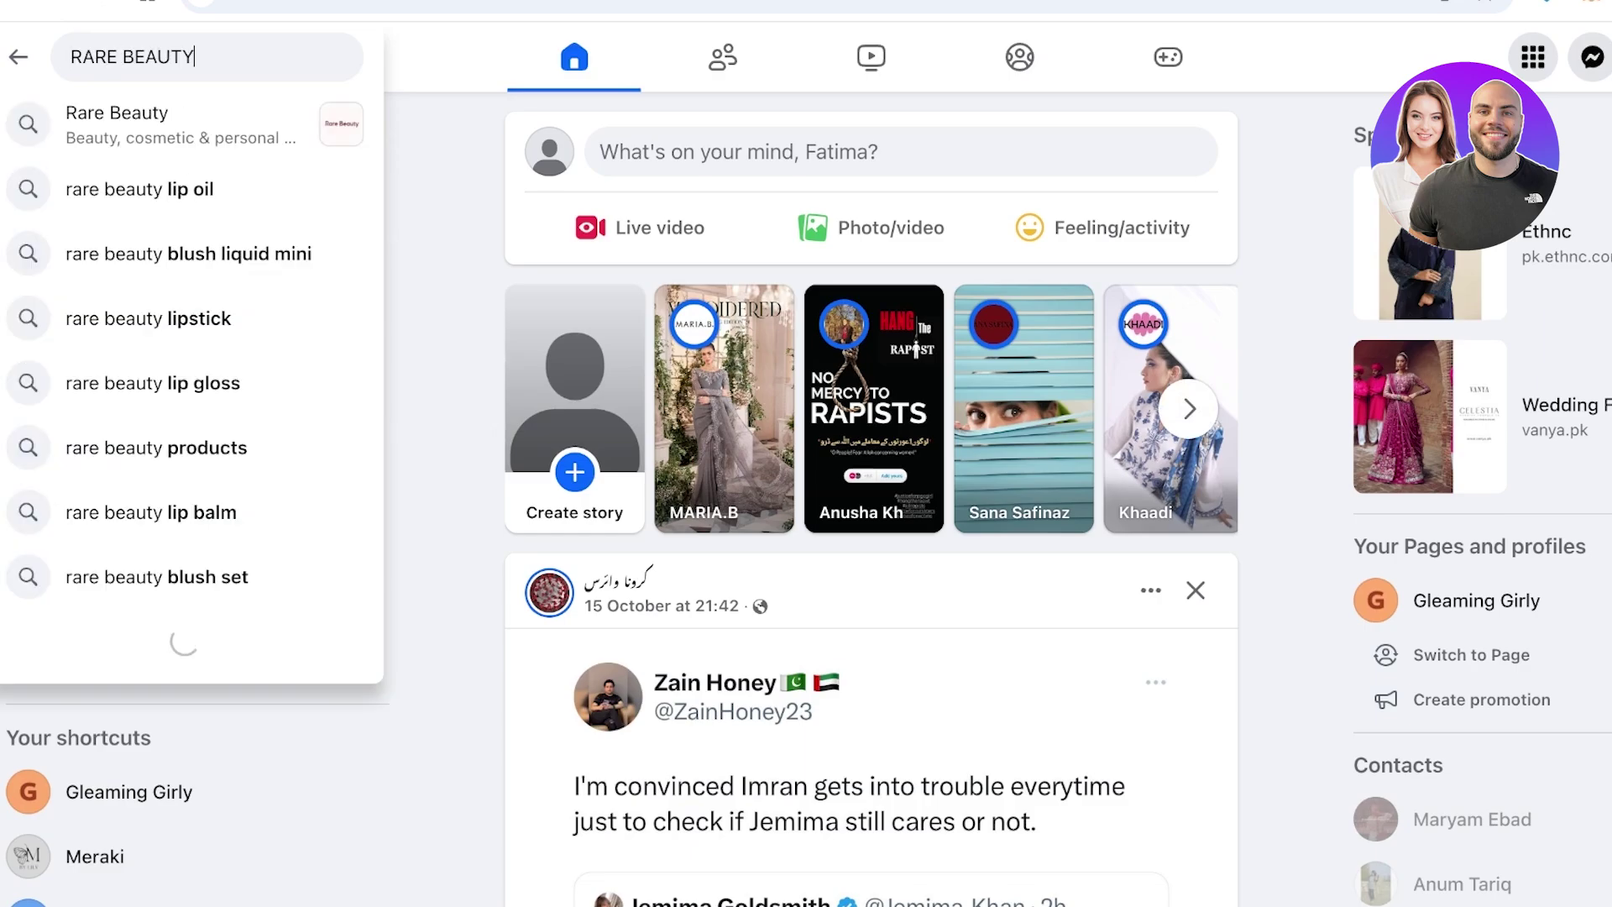
key(Return)
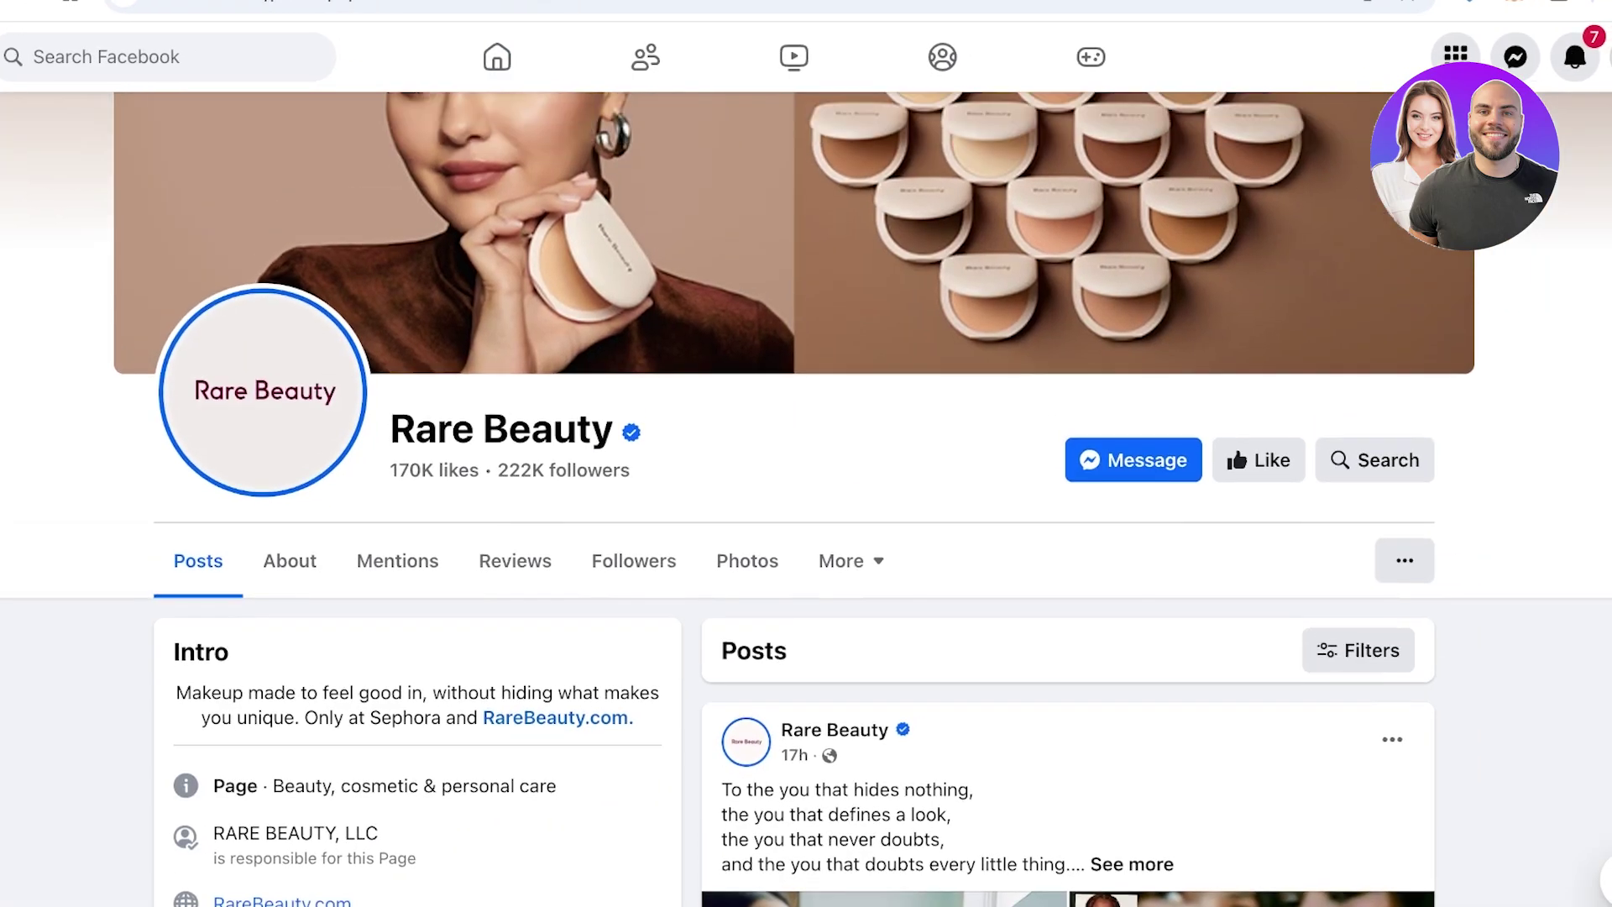
scroll(806, 499, up, 1)
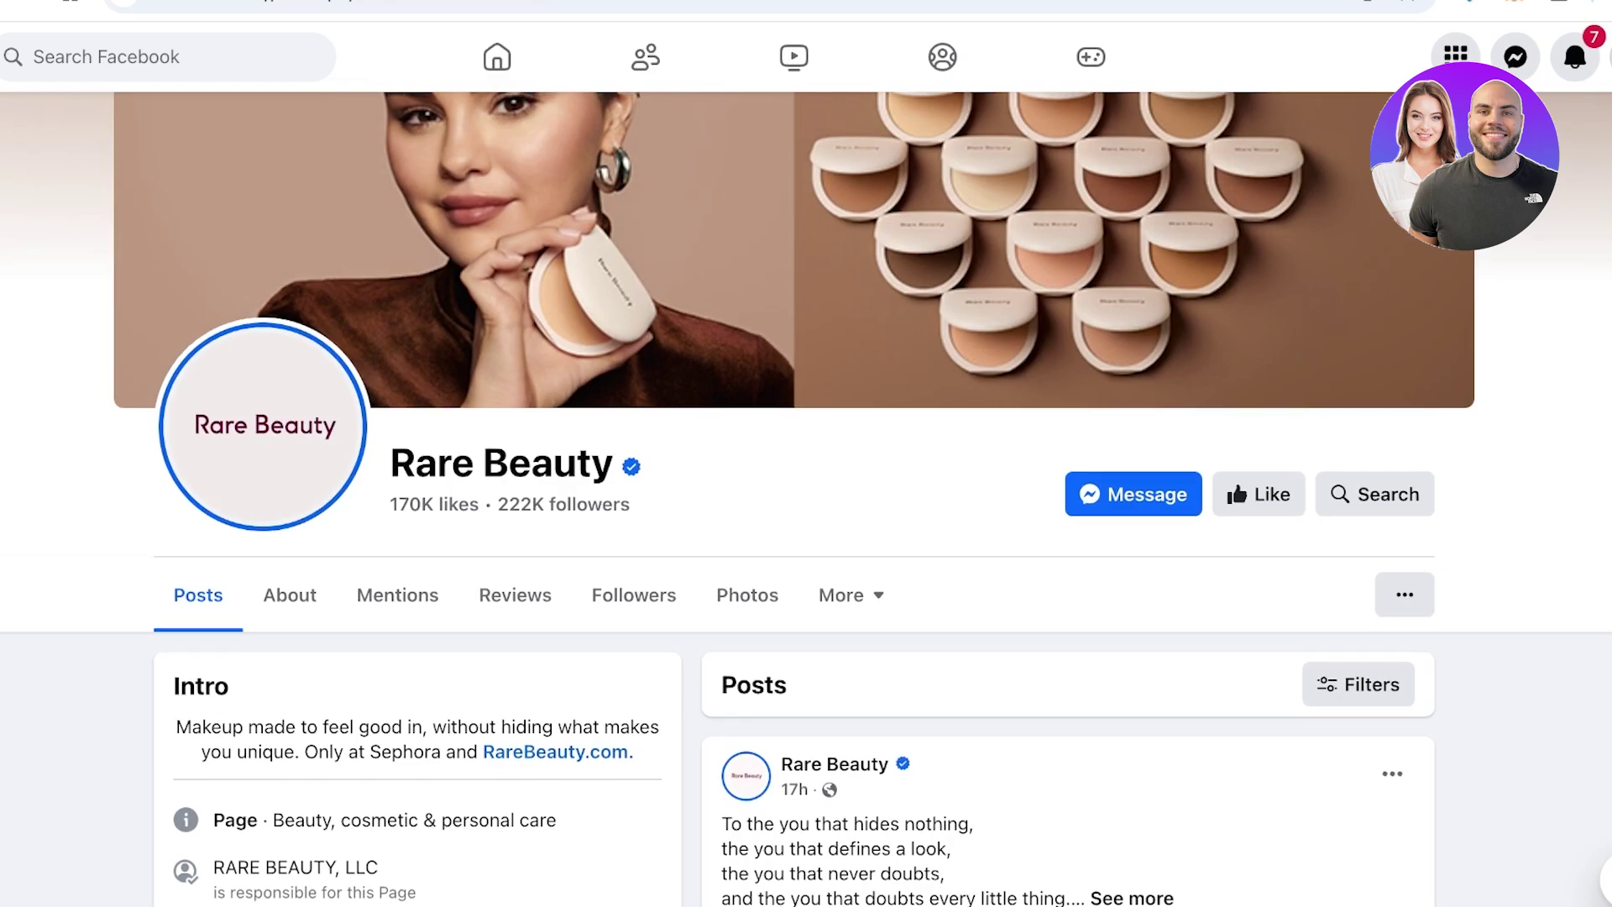
scroll(805, 499, up, 3)
scroll(805, 498, down, 3)
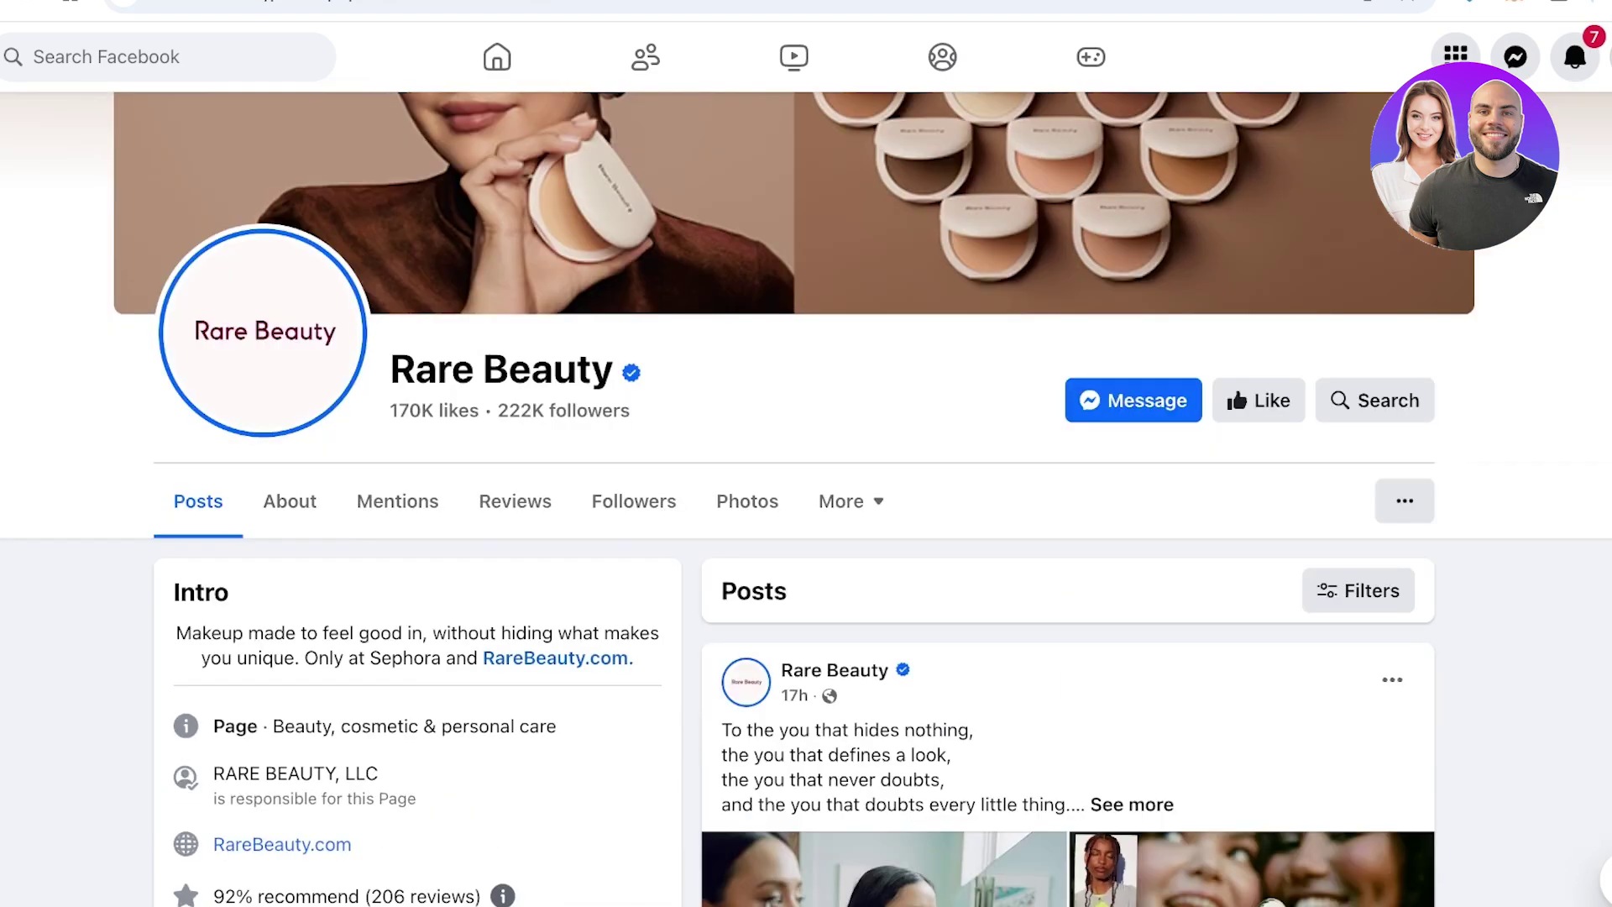
scroll(806, 498, up, 3)
scroll(806, 498, down, 6)
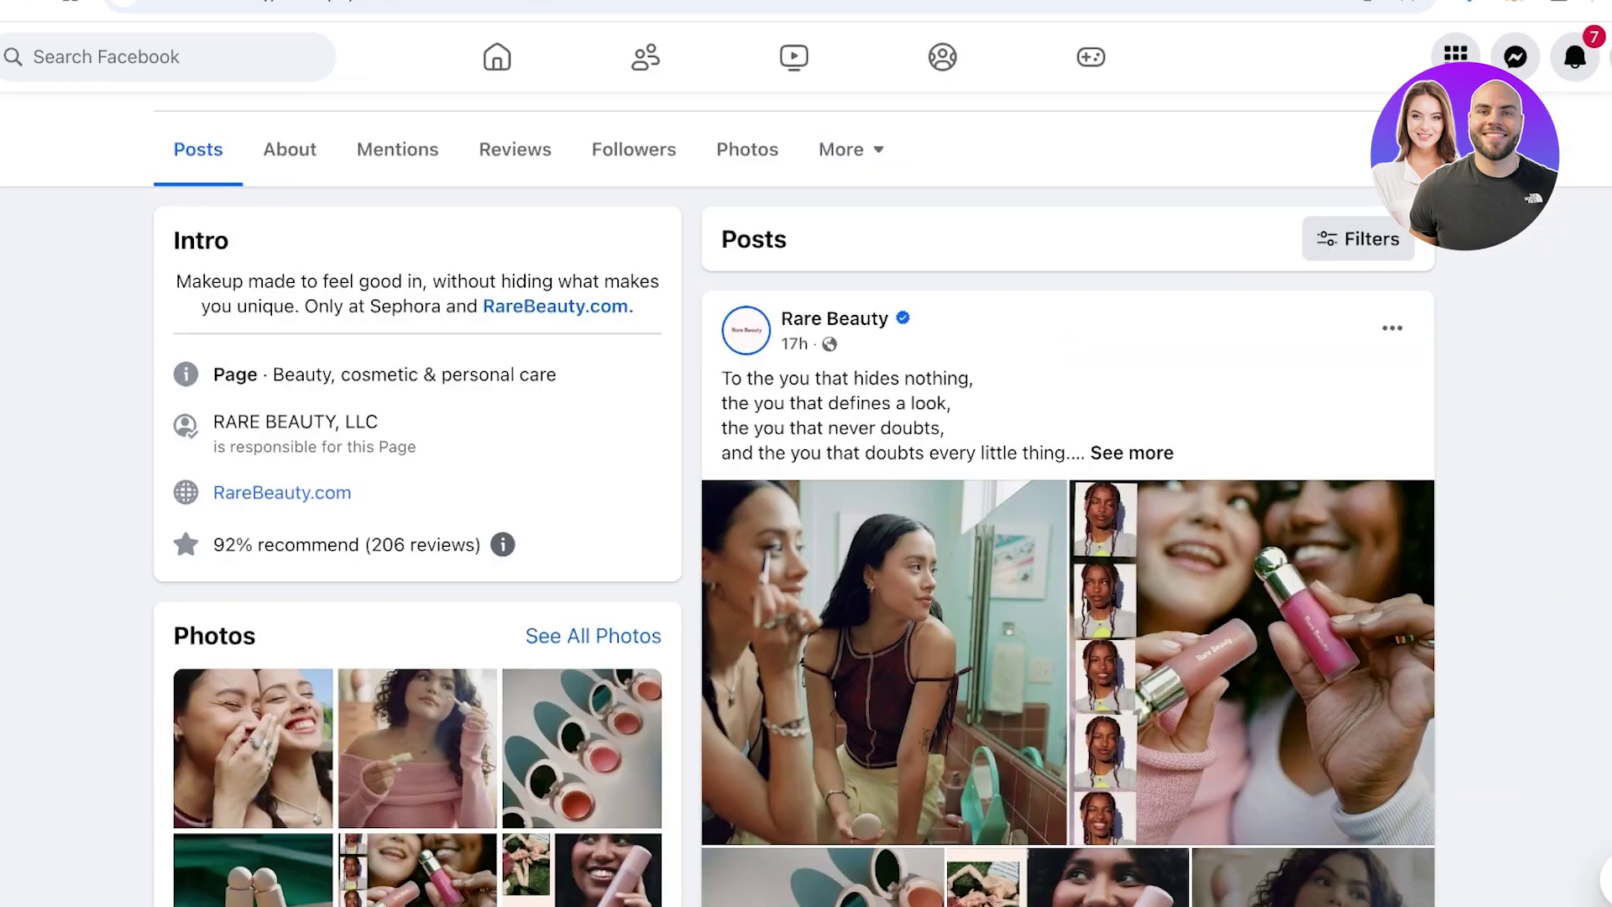
scroll(805, 499, down, 4)
Search for rhode beauty and fenty beauty, then browse the fentybeauty Page
click(168, 56)
text(rh)
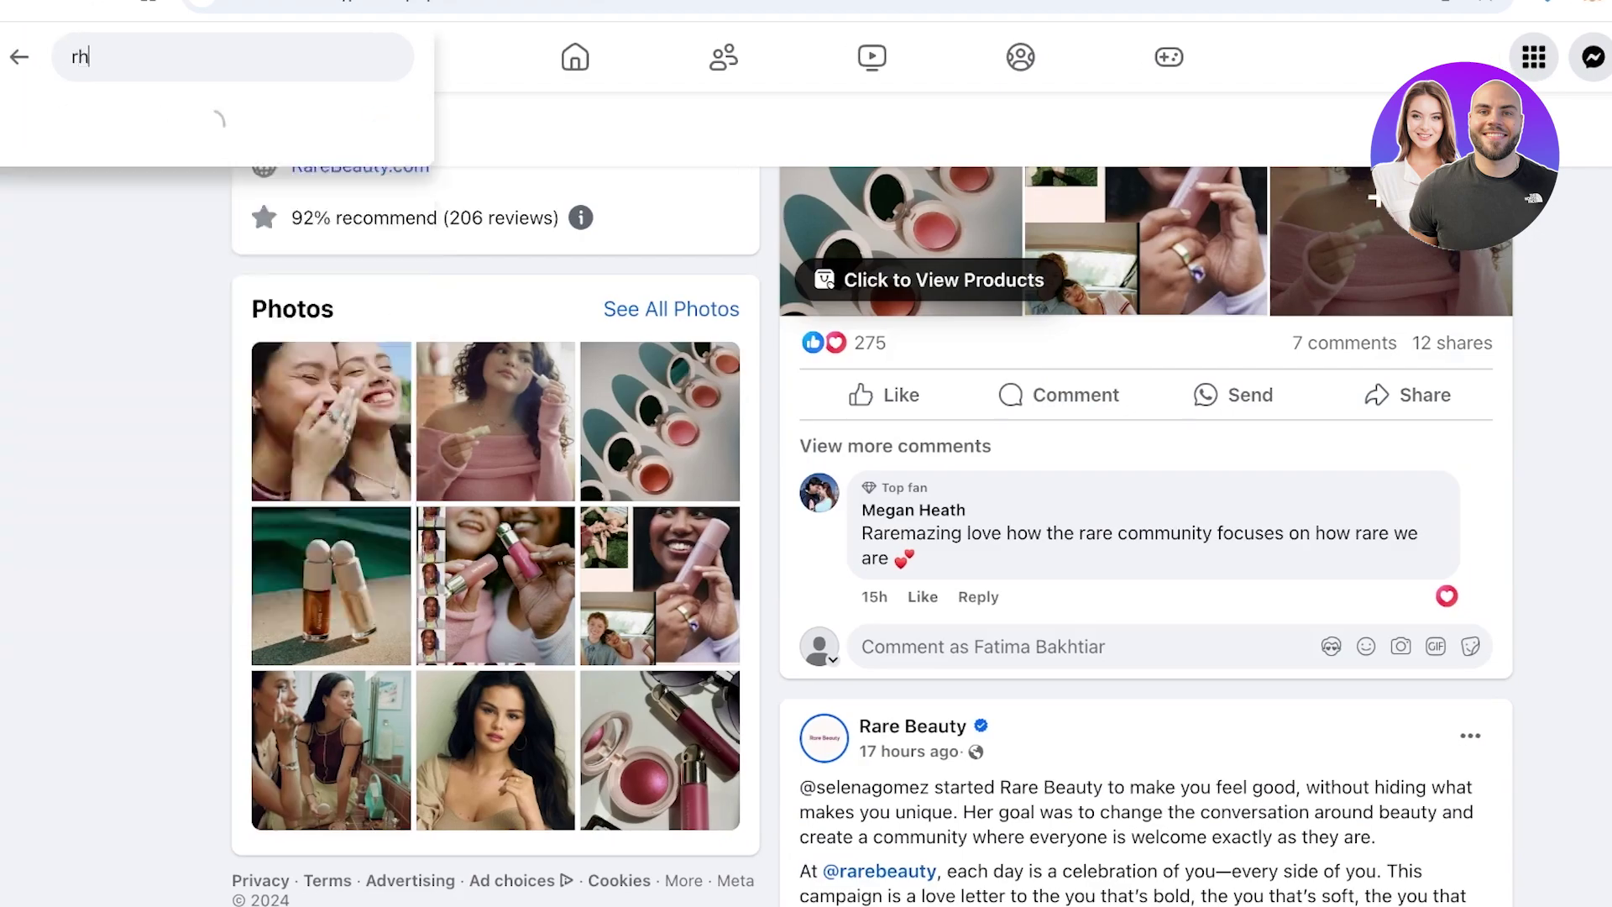
text(ode beauty)
key(Return)
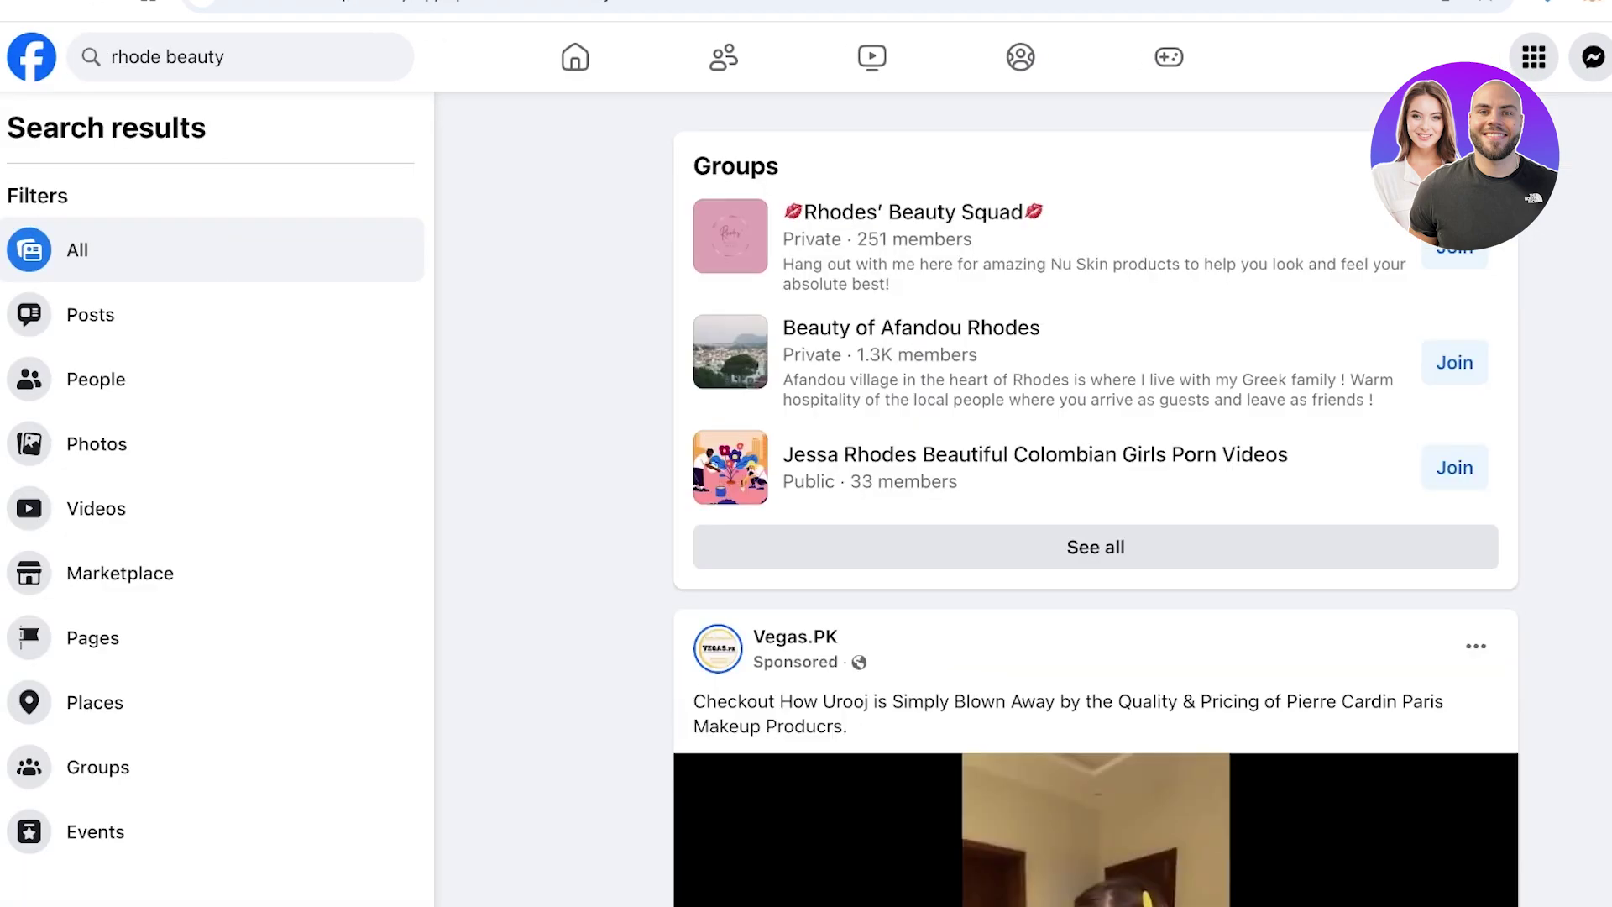
click(168, 56)
key(BackSpace)
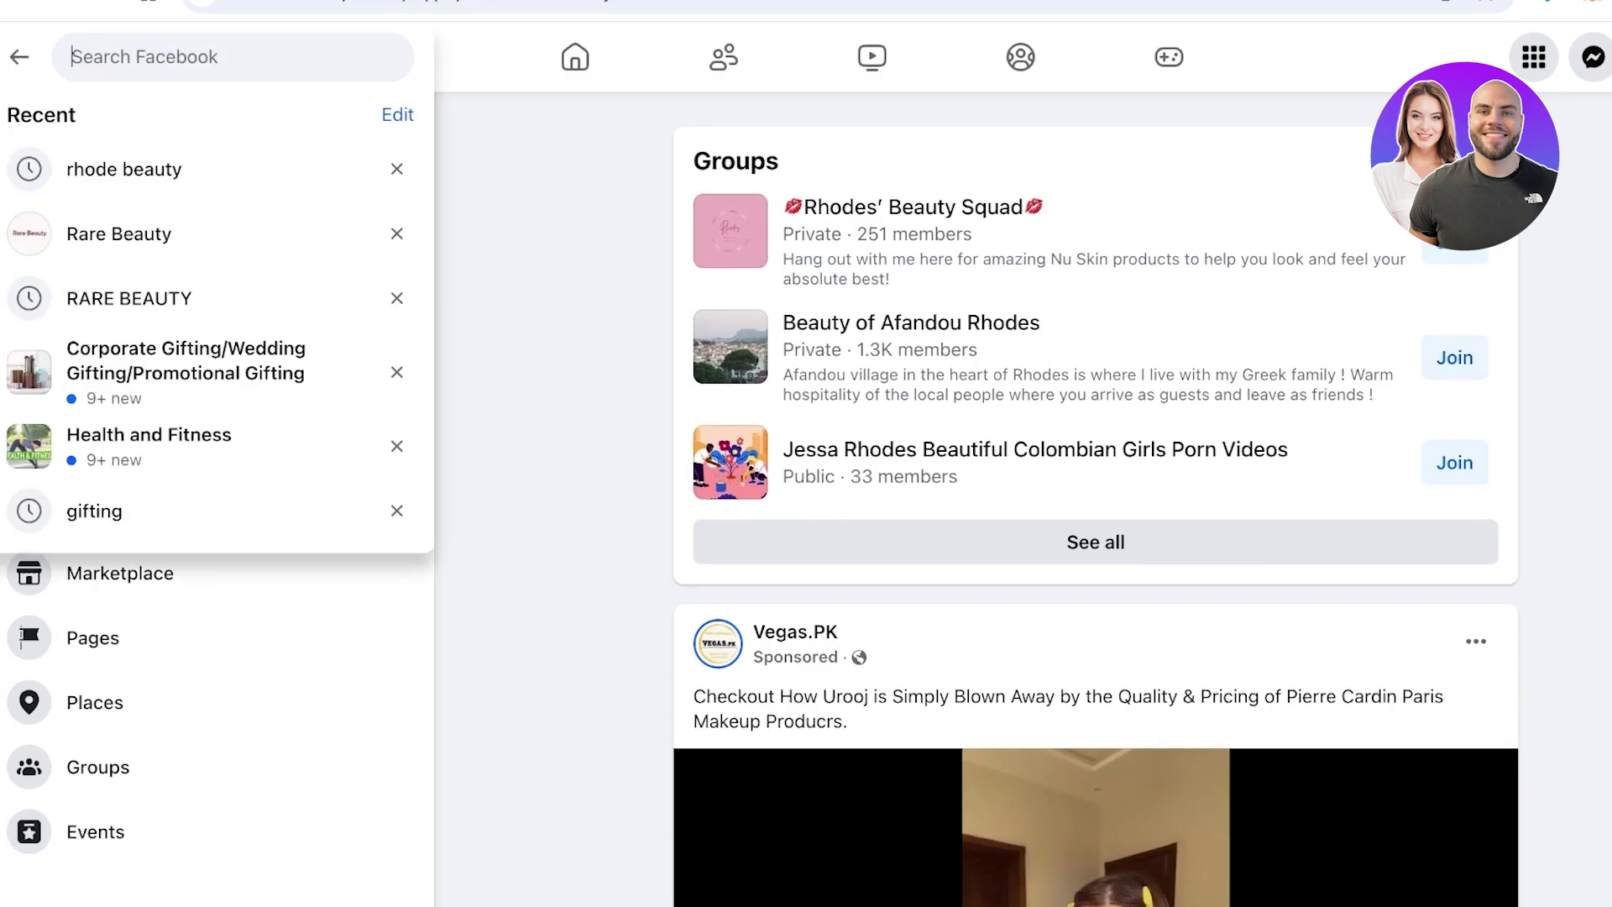
text(fenty beauty)
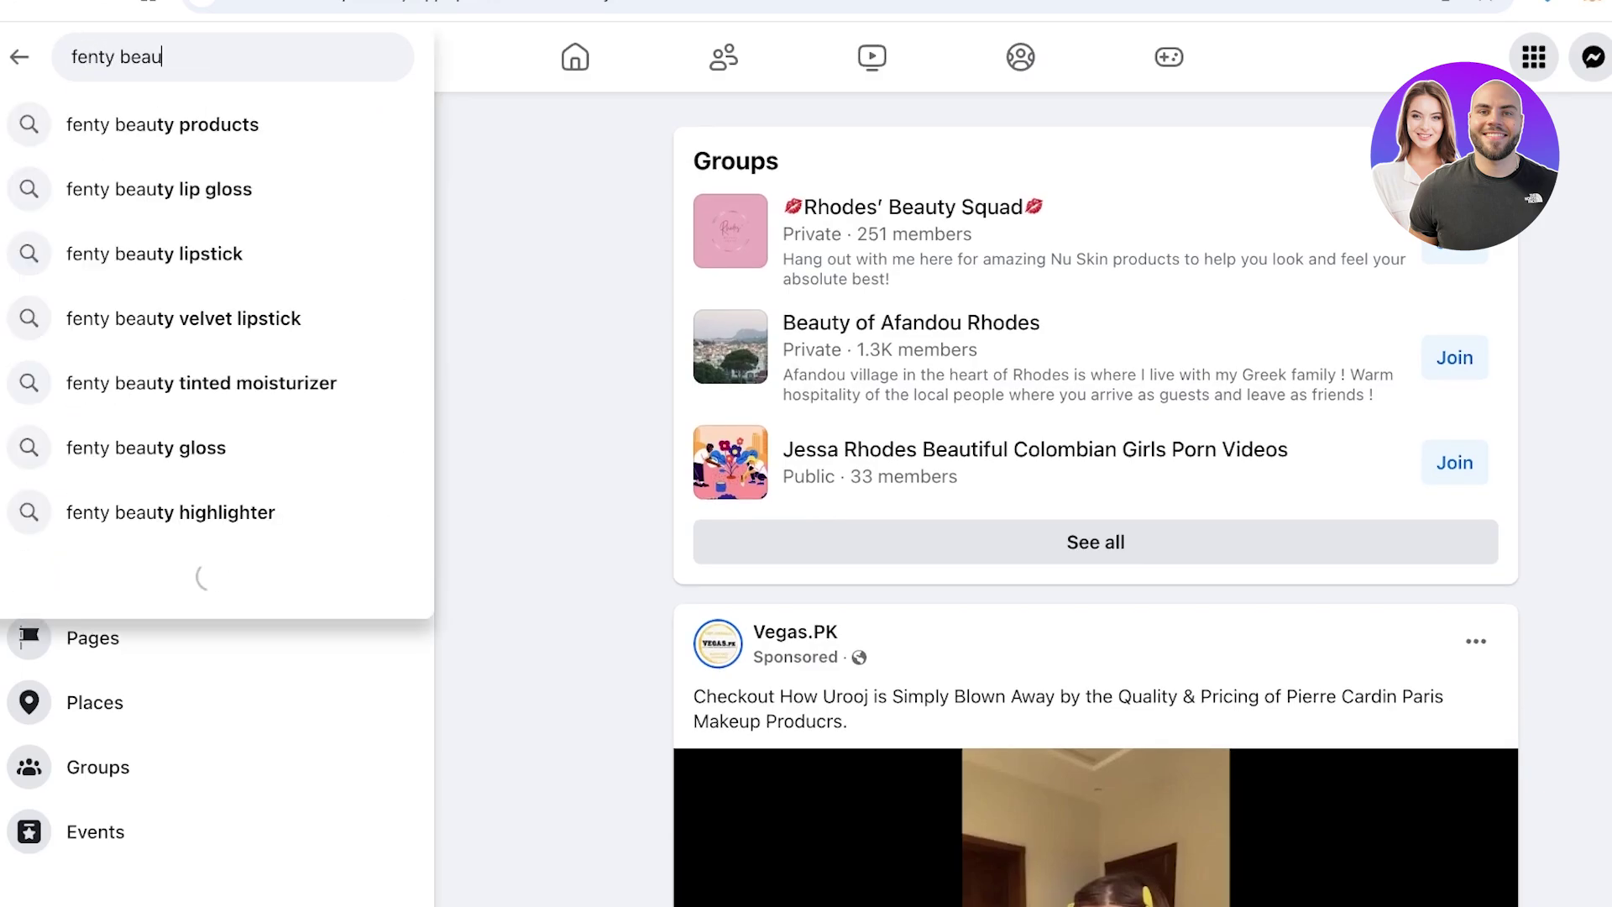
key(Return)
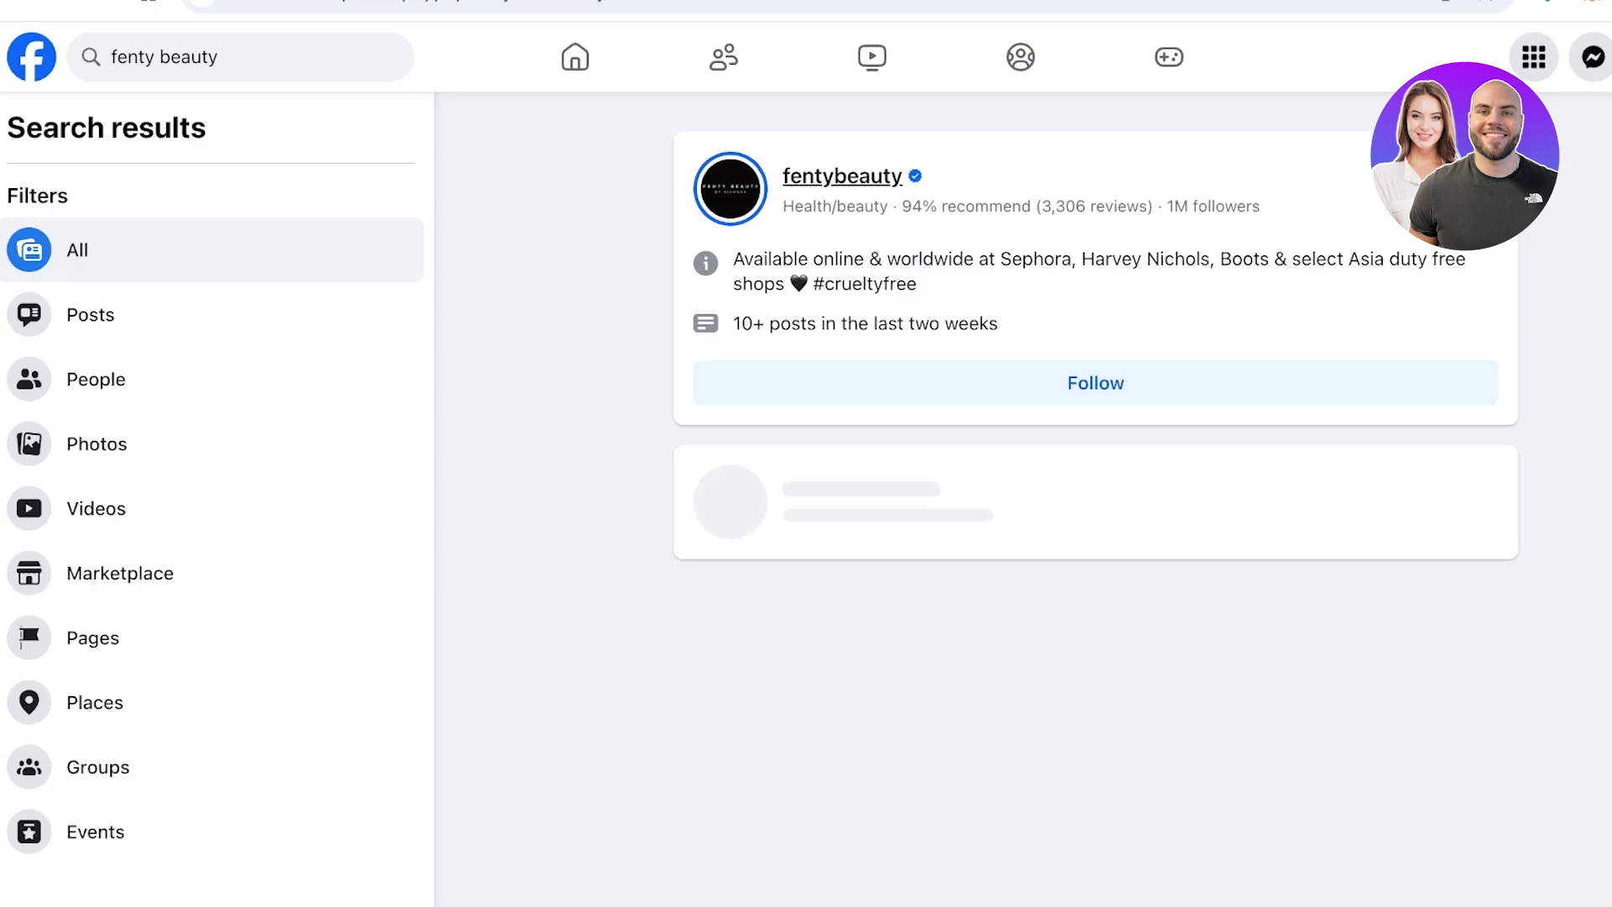
click(842, 176)
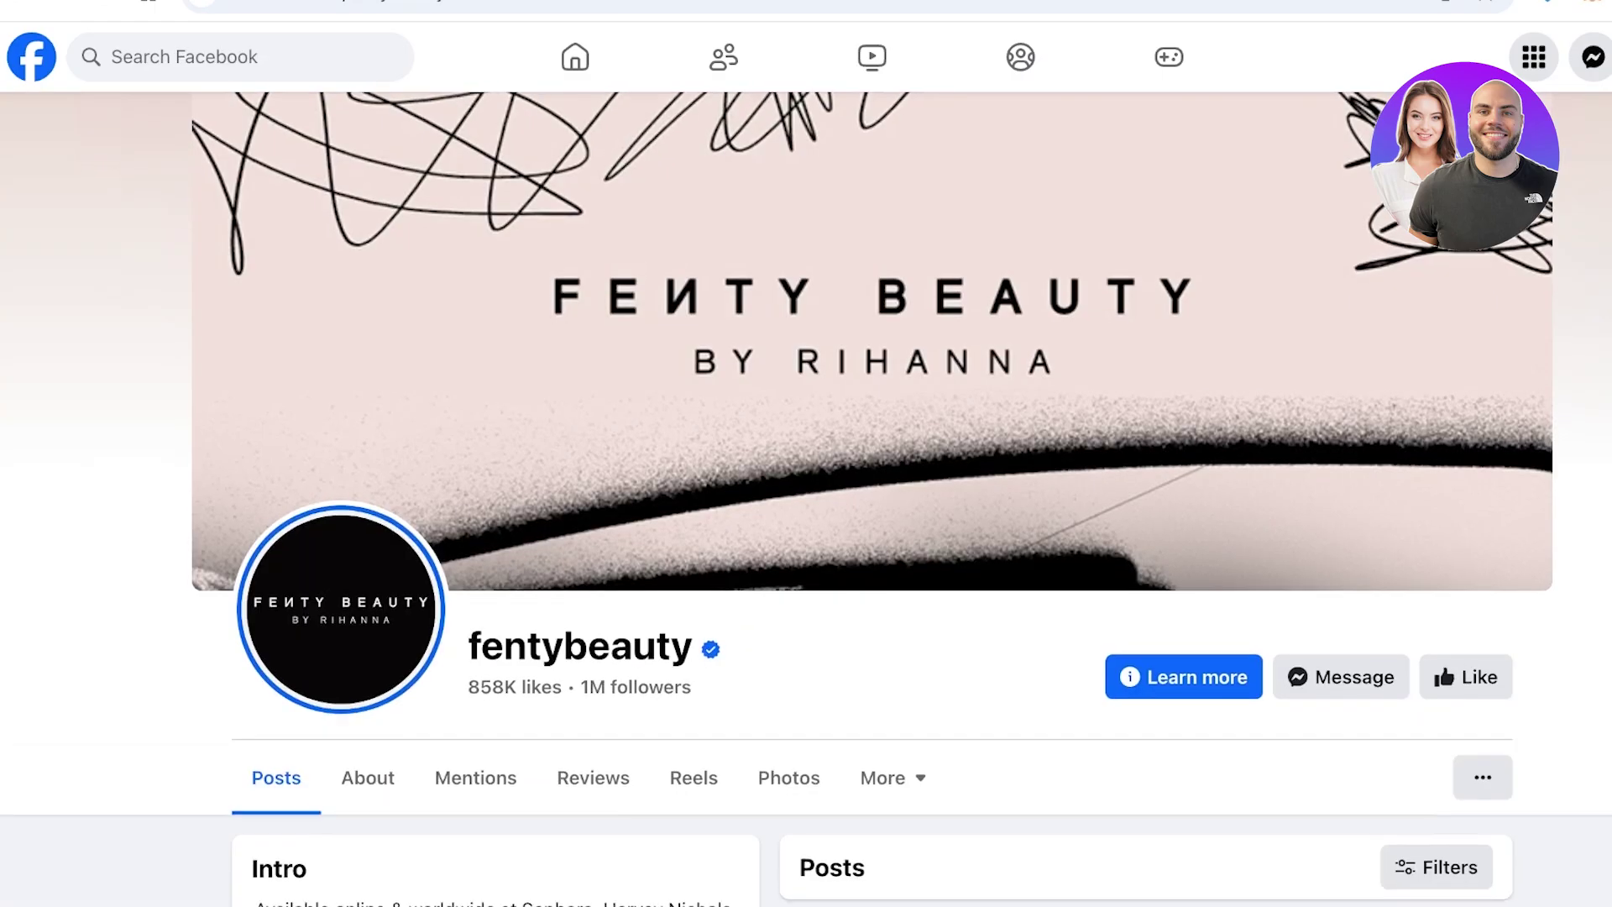
scroll(806, 504, down, 4)
scroll(806, 499, down, 6)
scroll(806, 498, up, 10)
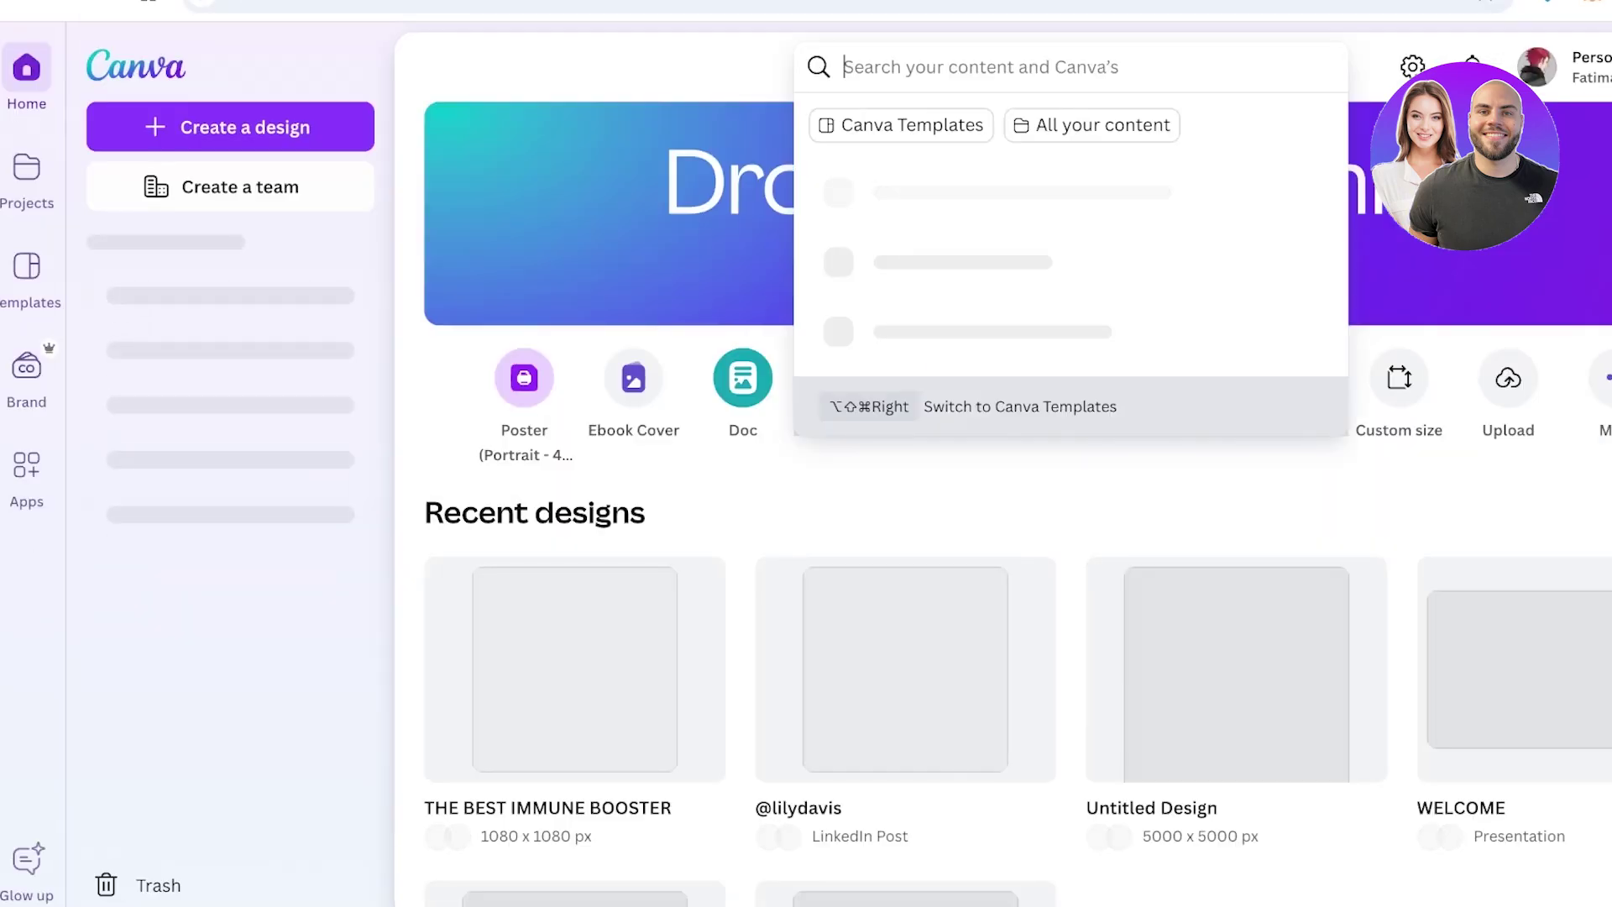
Search Canva for 'facebook cover' and browse the Facebook Cover templates
text(facebook cov)
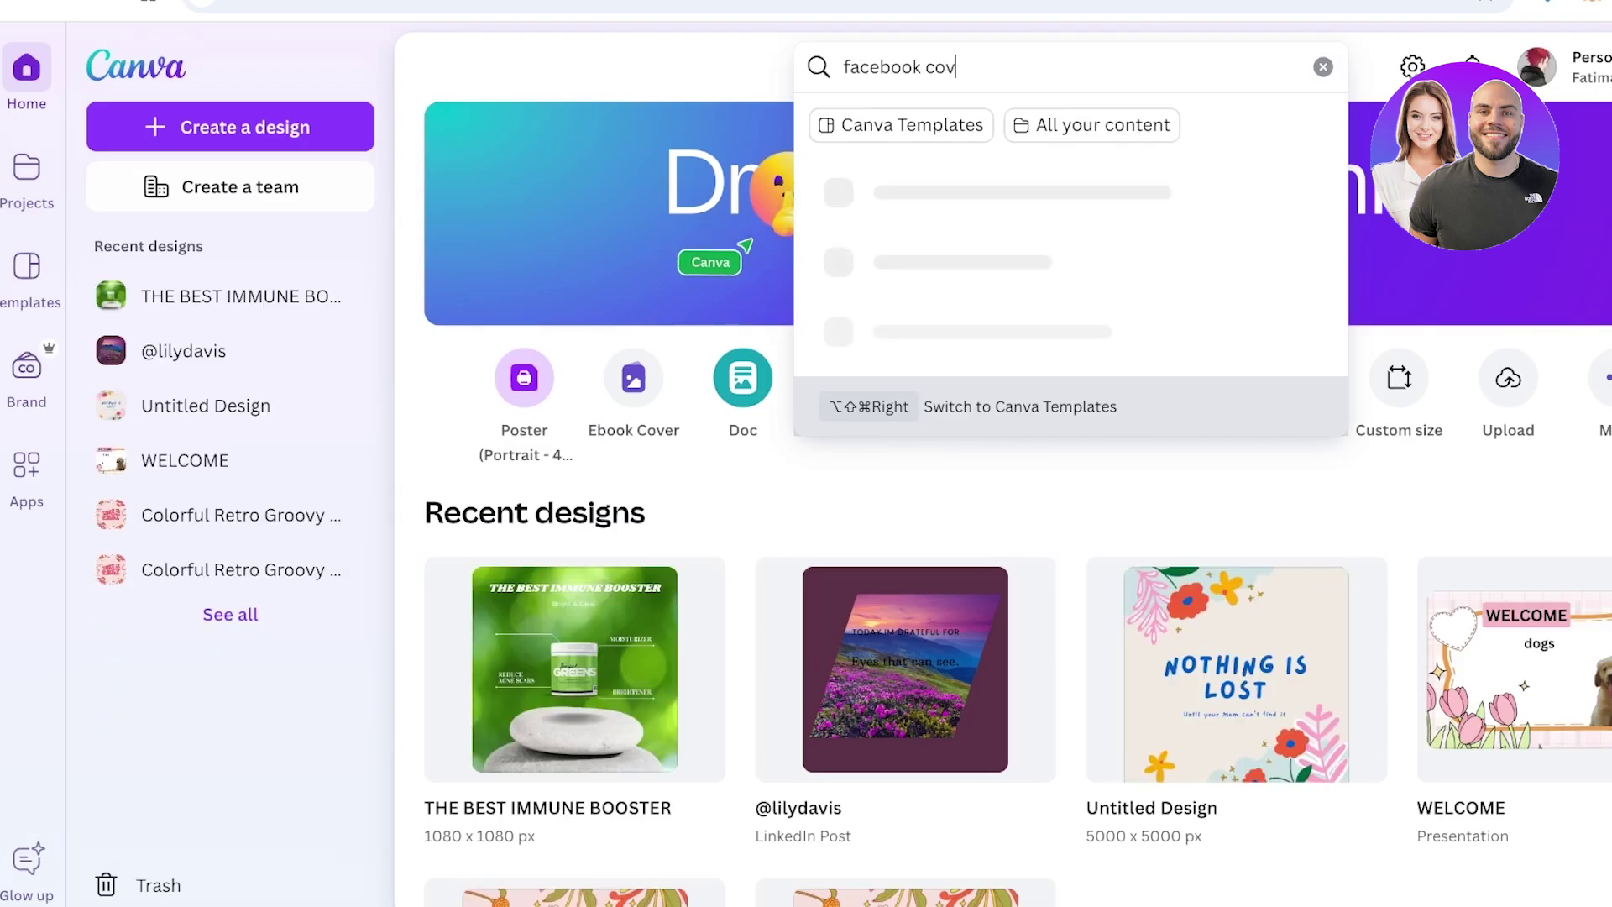
text(er)
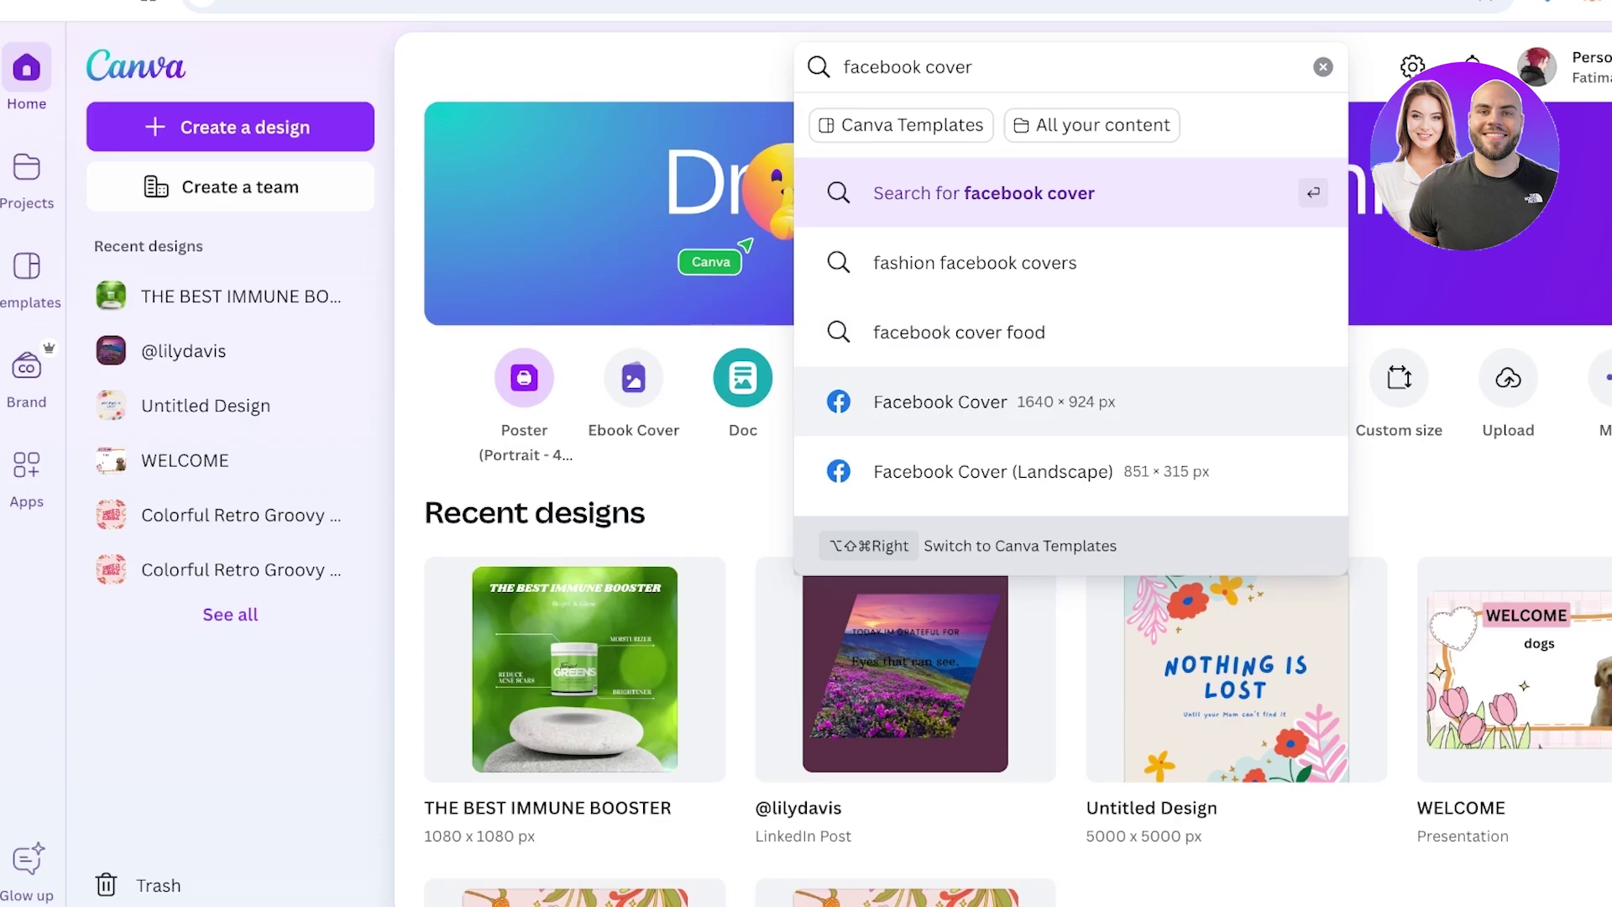
key(Return)
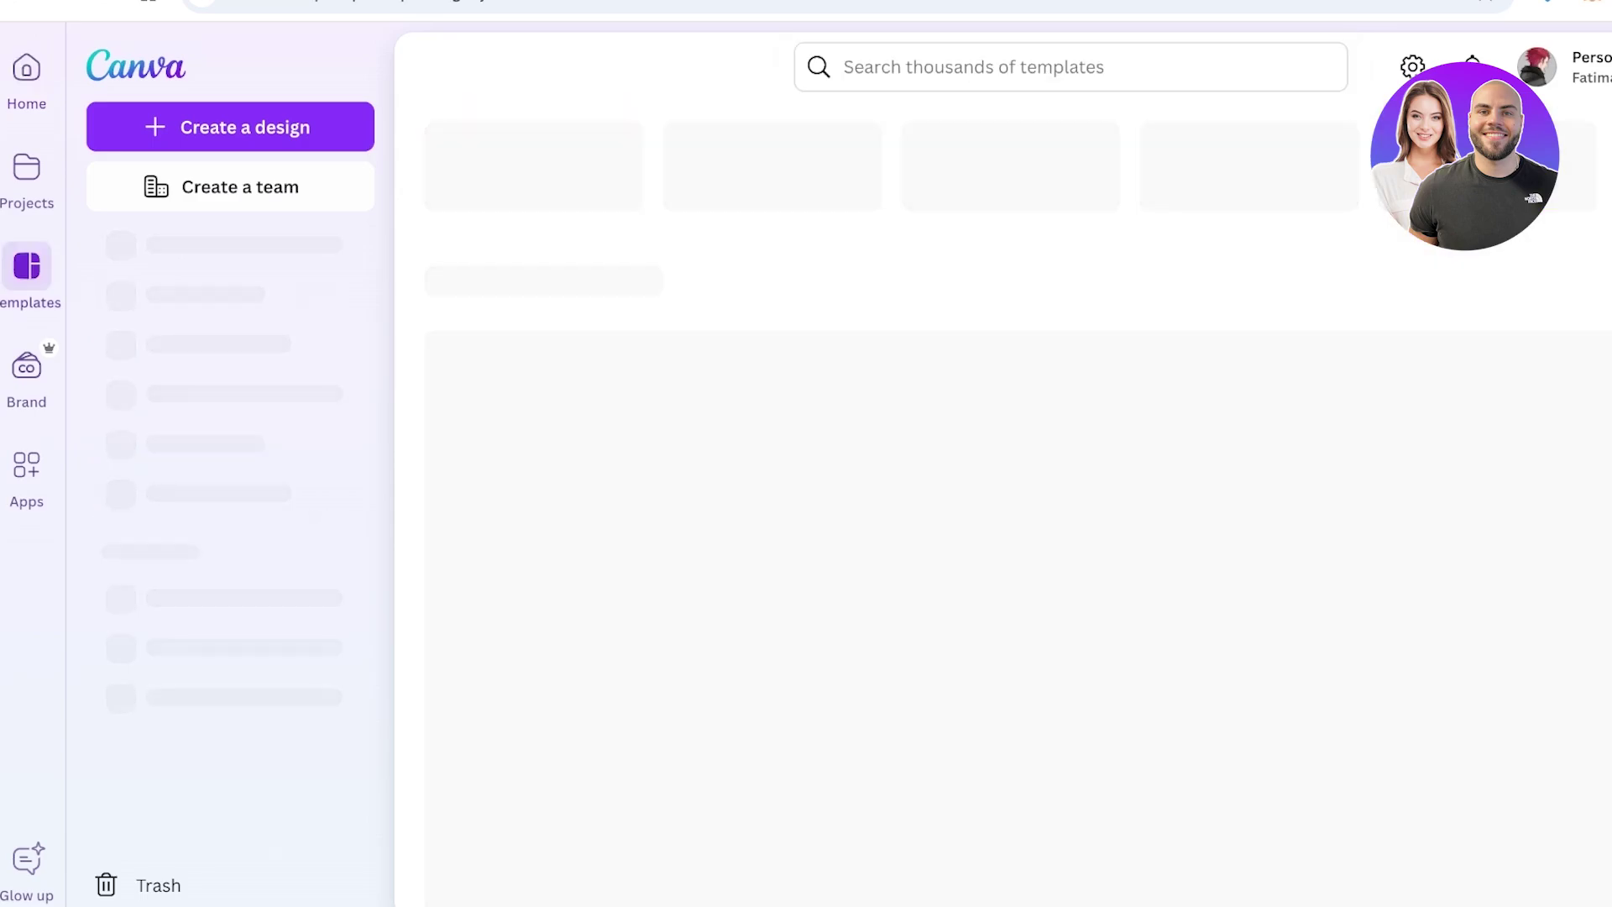
scroll(1007, 503, down, 4)
scroll(1017, 504, down, 1)
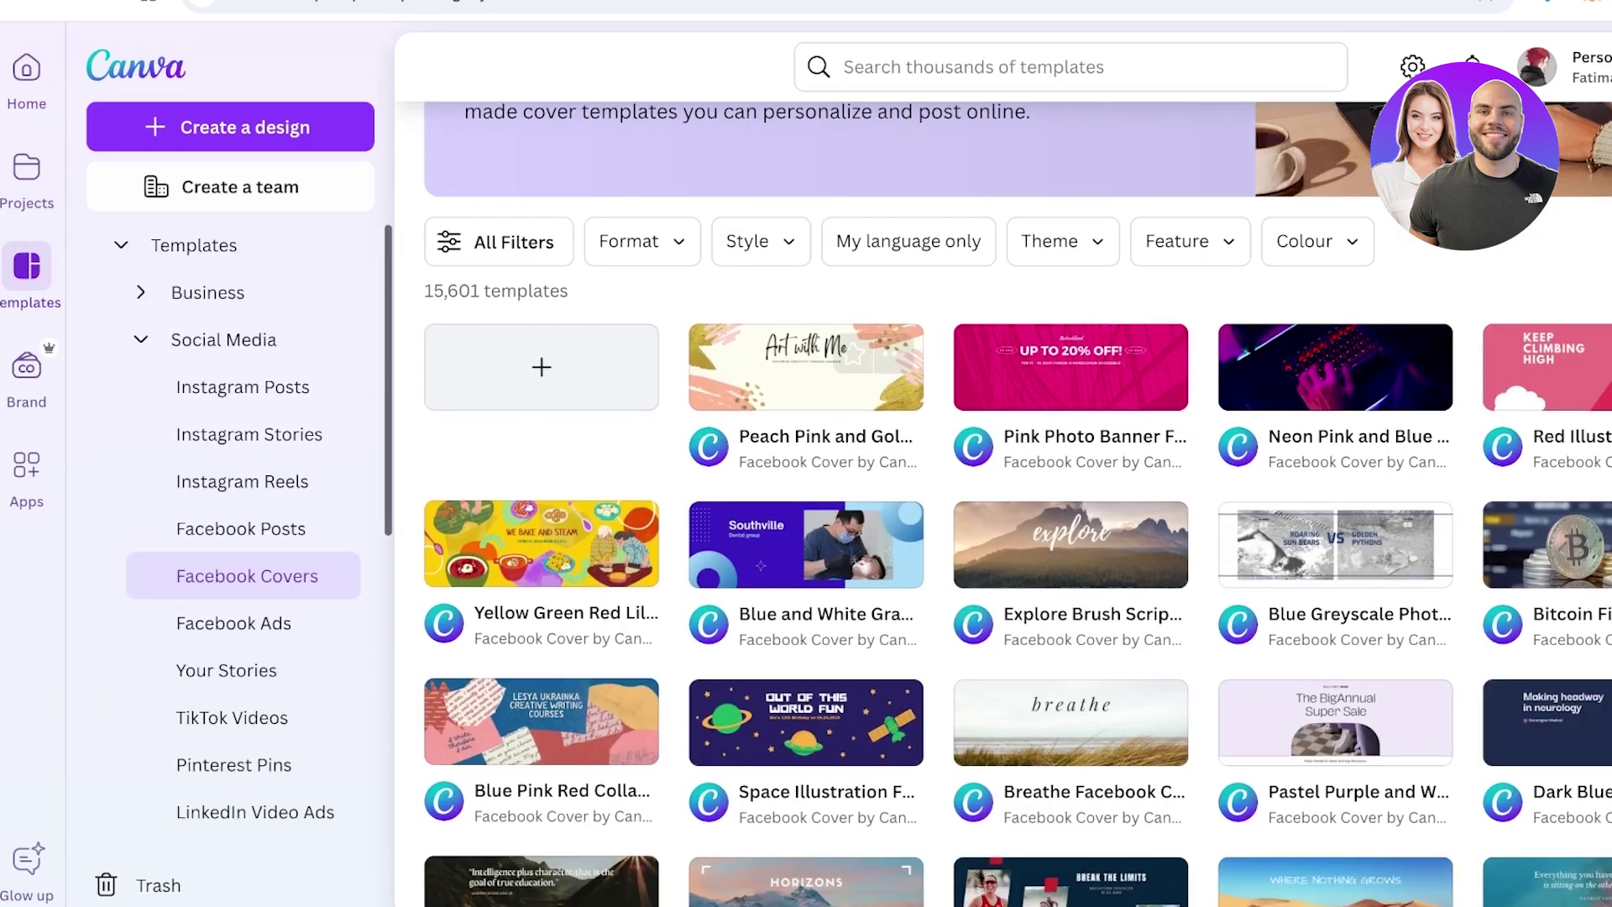
scroll(806, 554, down, 3)
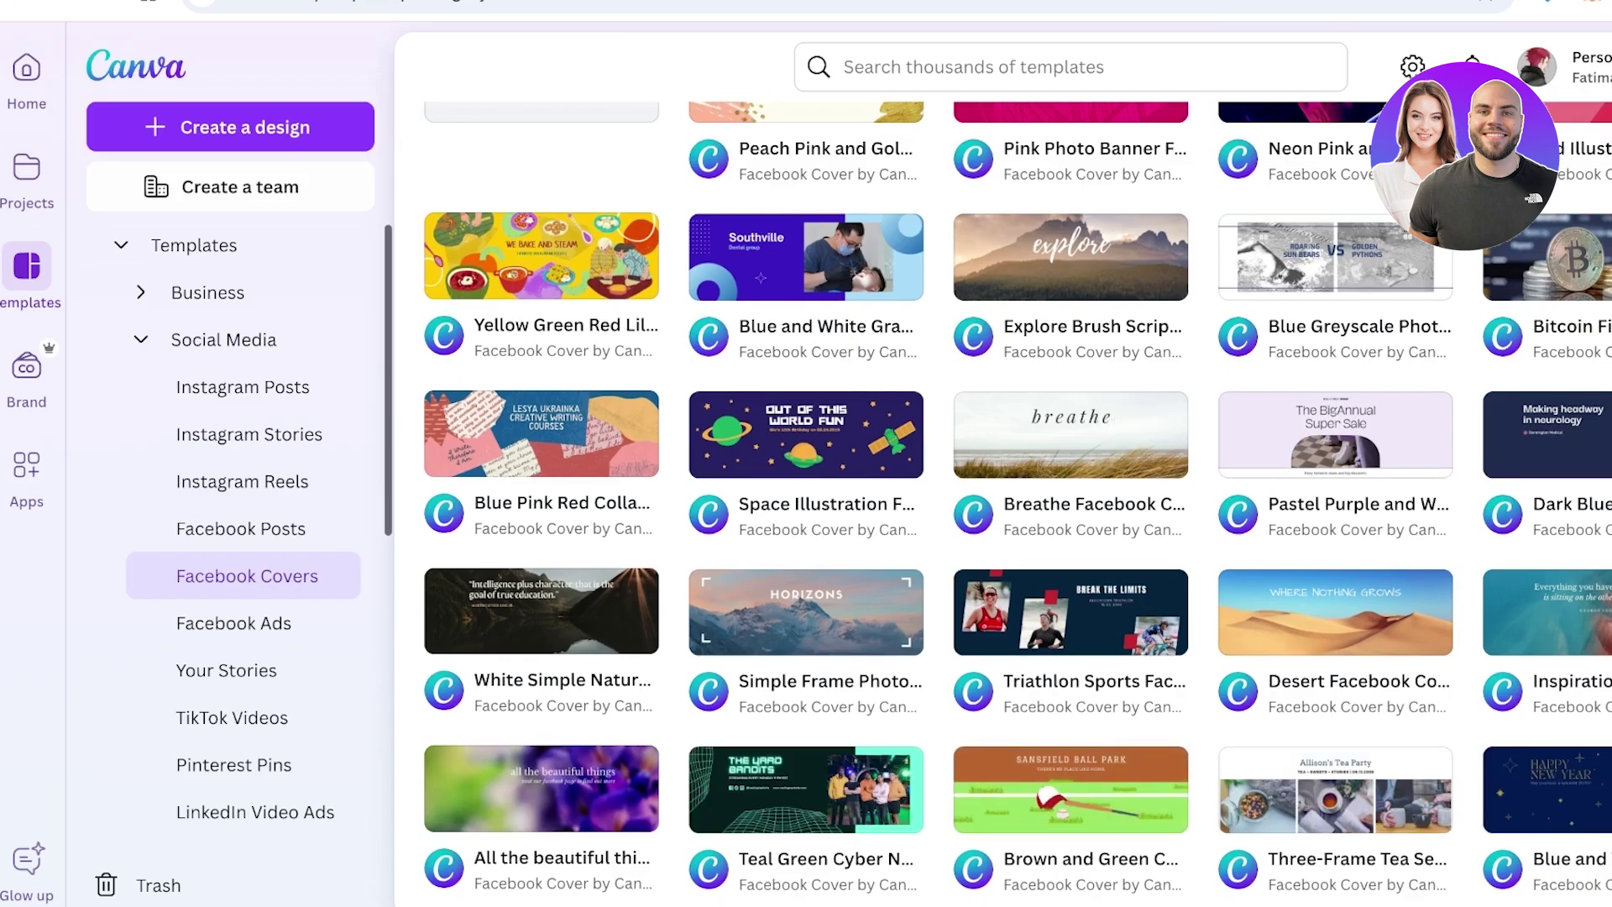
scroll(806, 554, down, 3)
scroll(806, 554, down, 8)
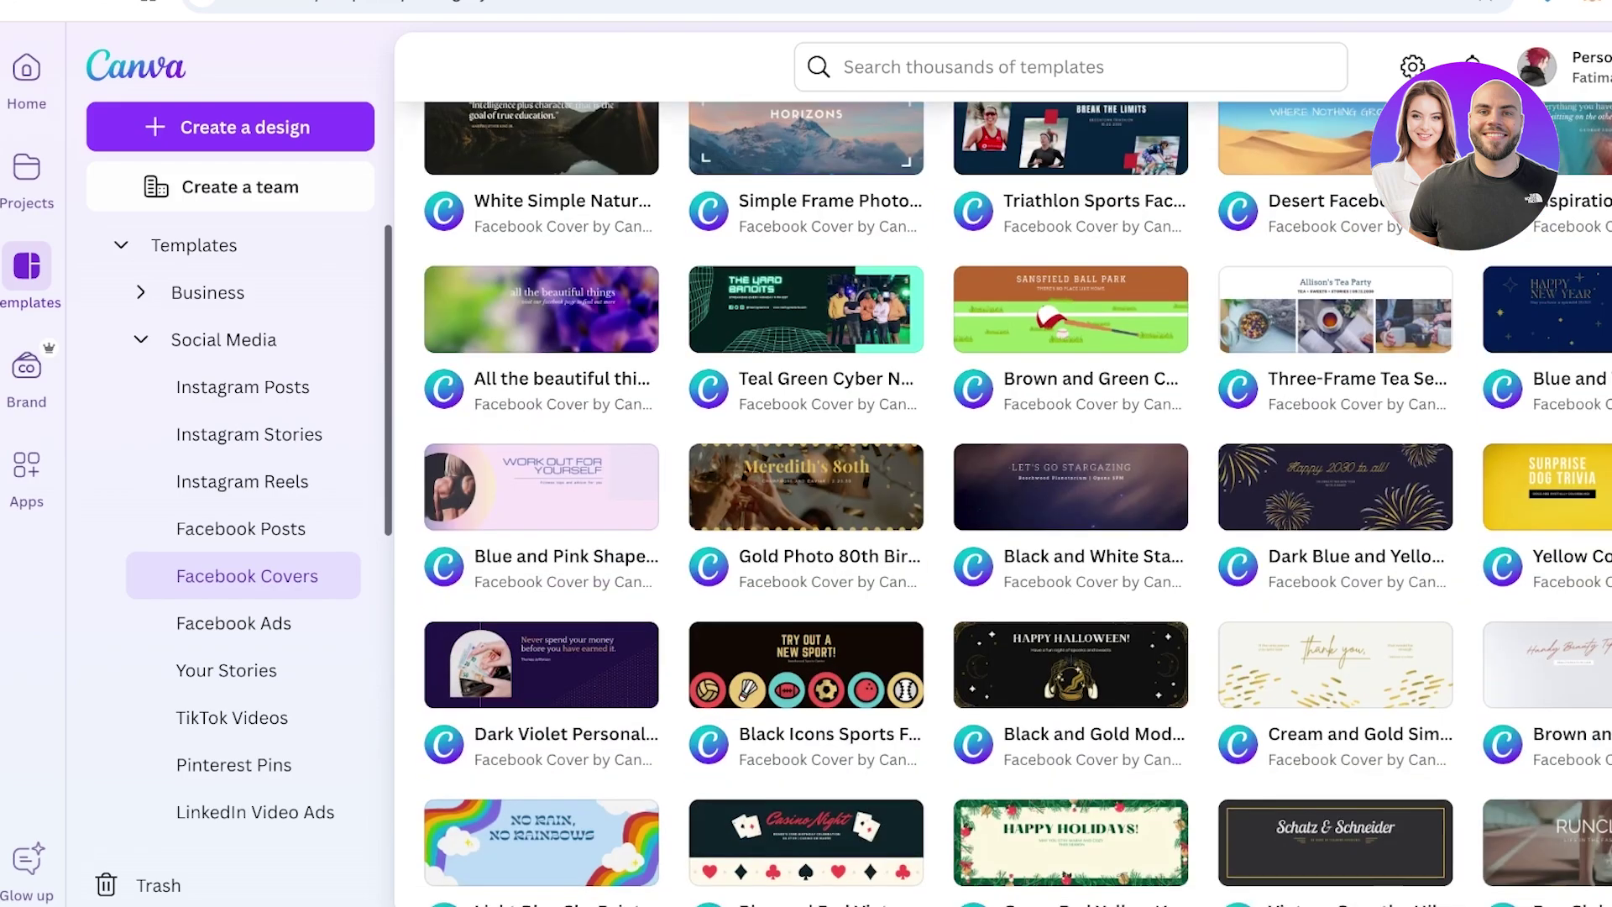
scroll(805, 806, up, 3)
scroll(806, 806, up, 10)
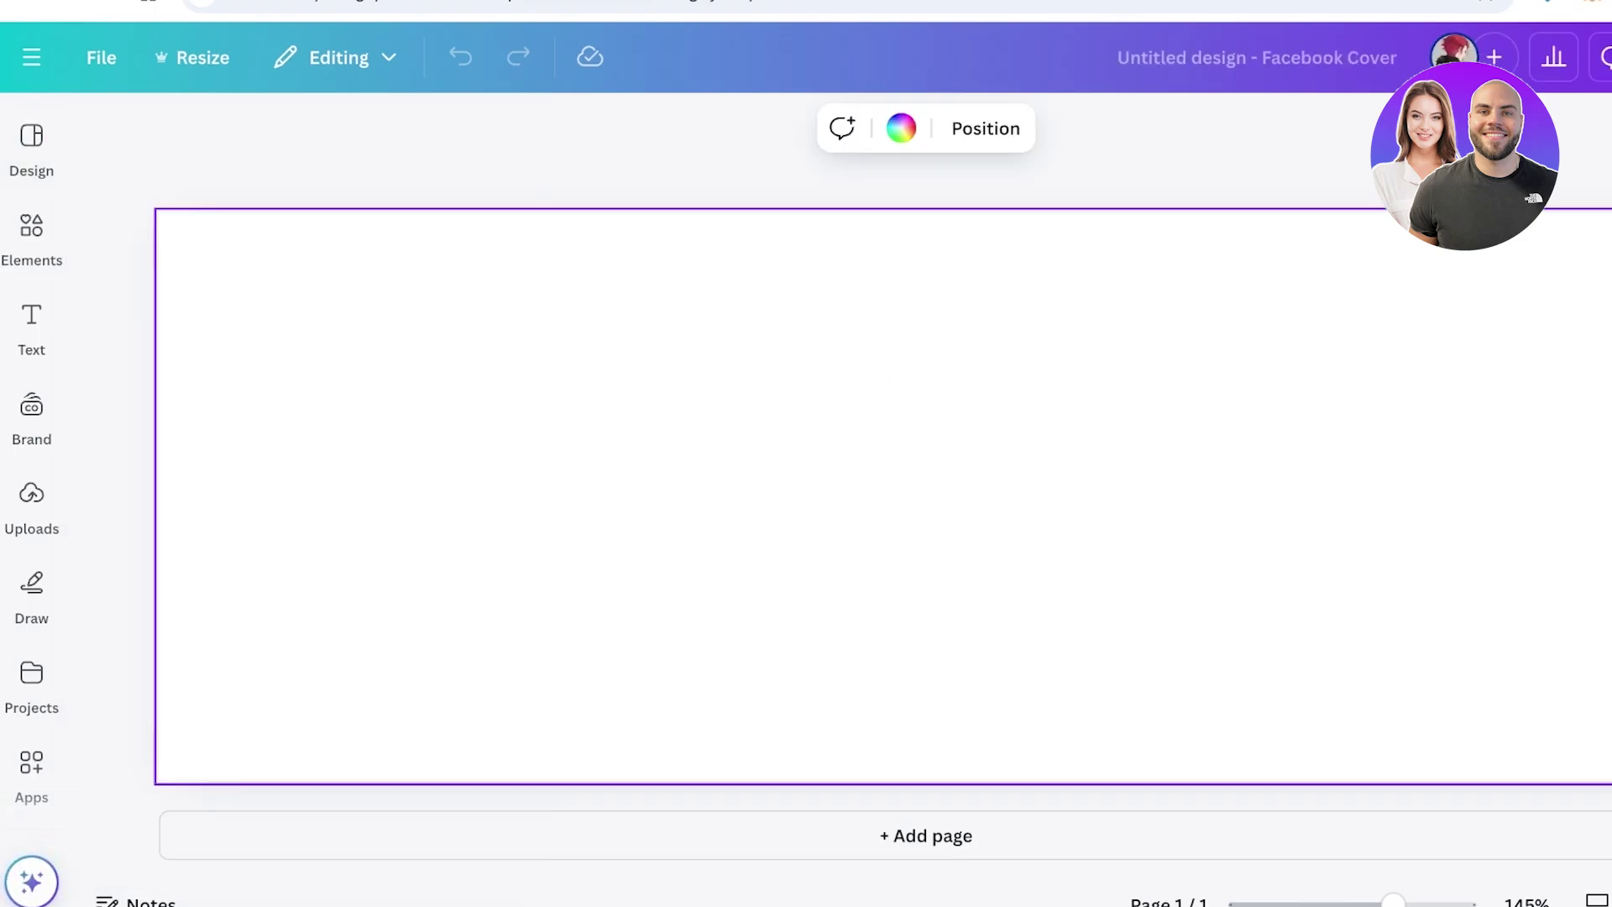
Make the cover background black and add a SPENCER heading centred on the page
click(124, 595)
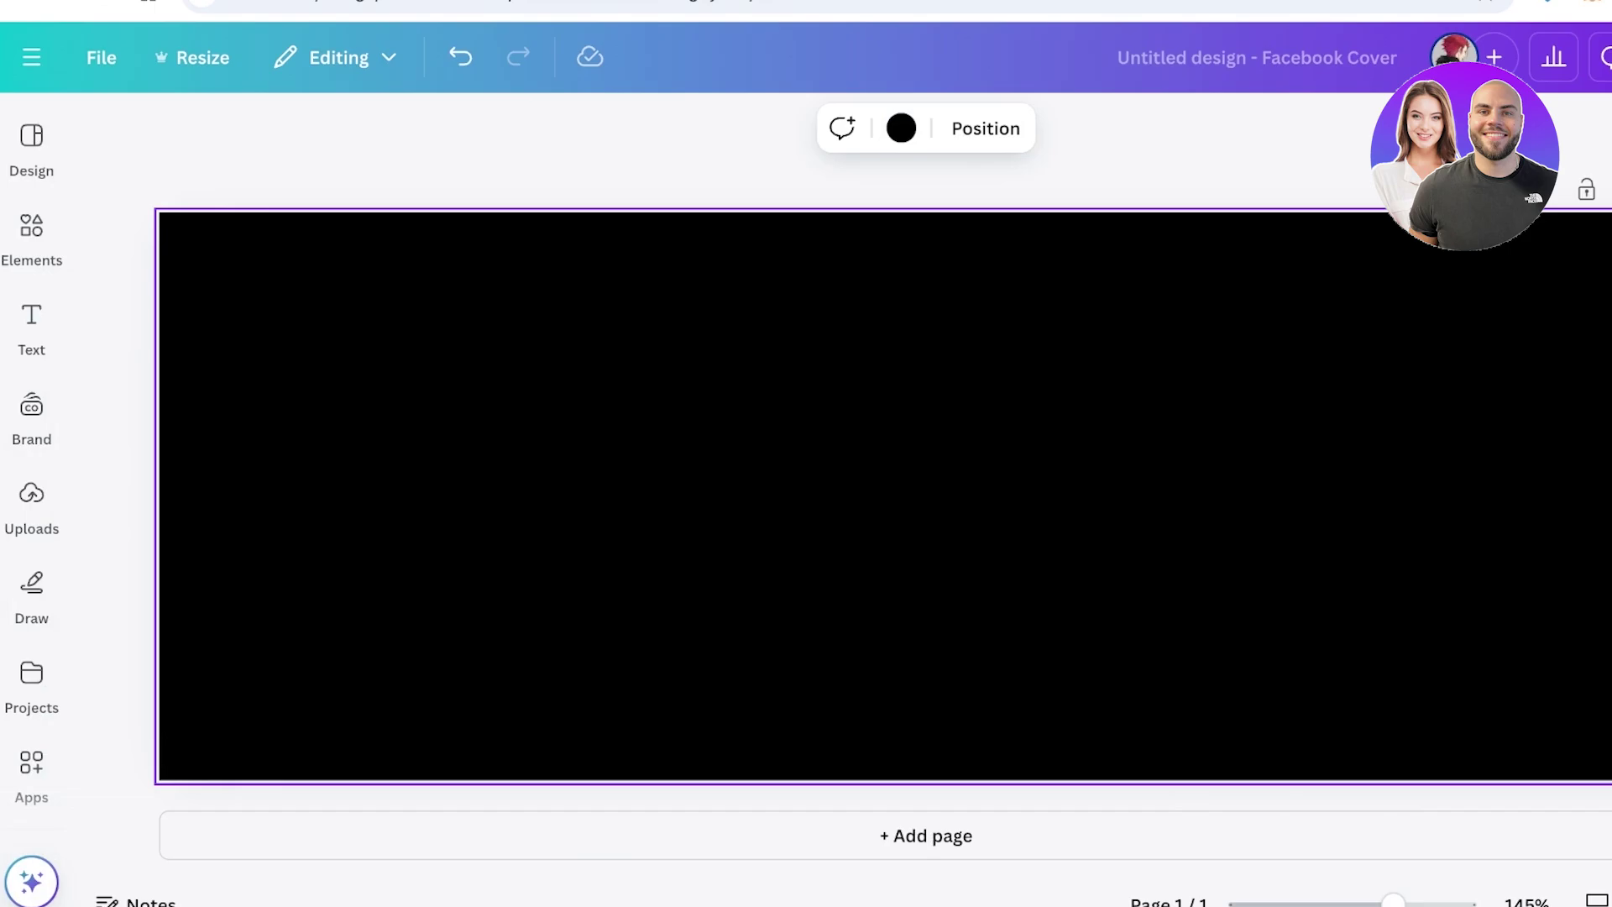
click(31, 231)
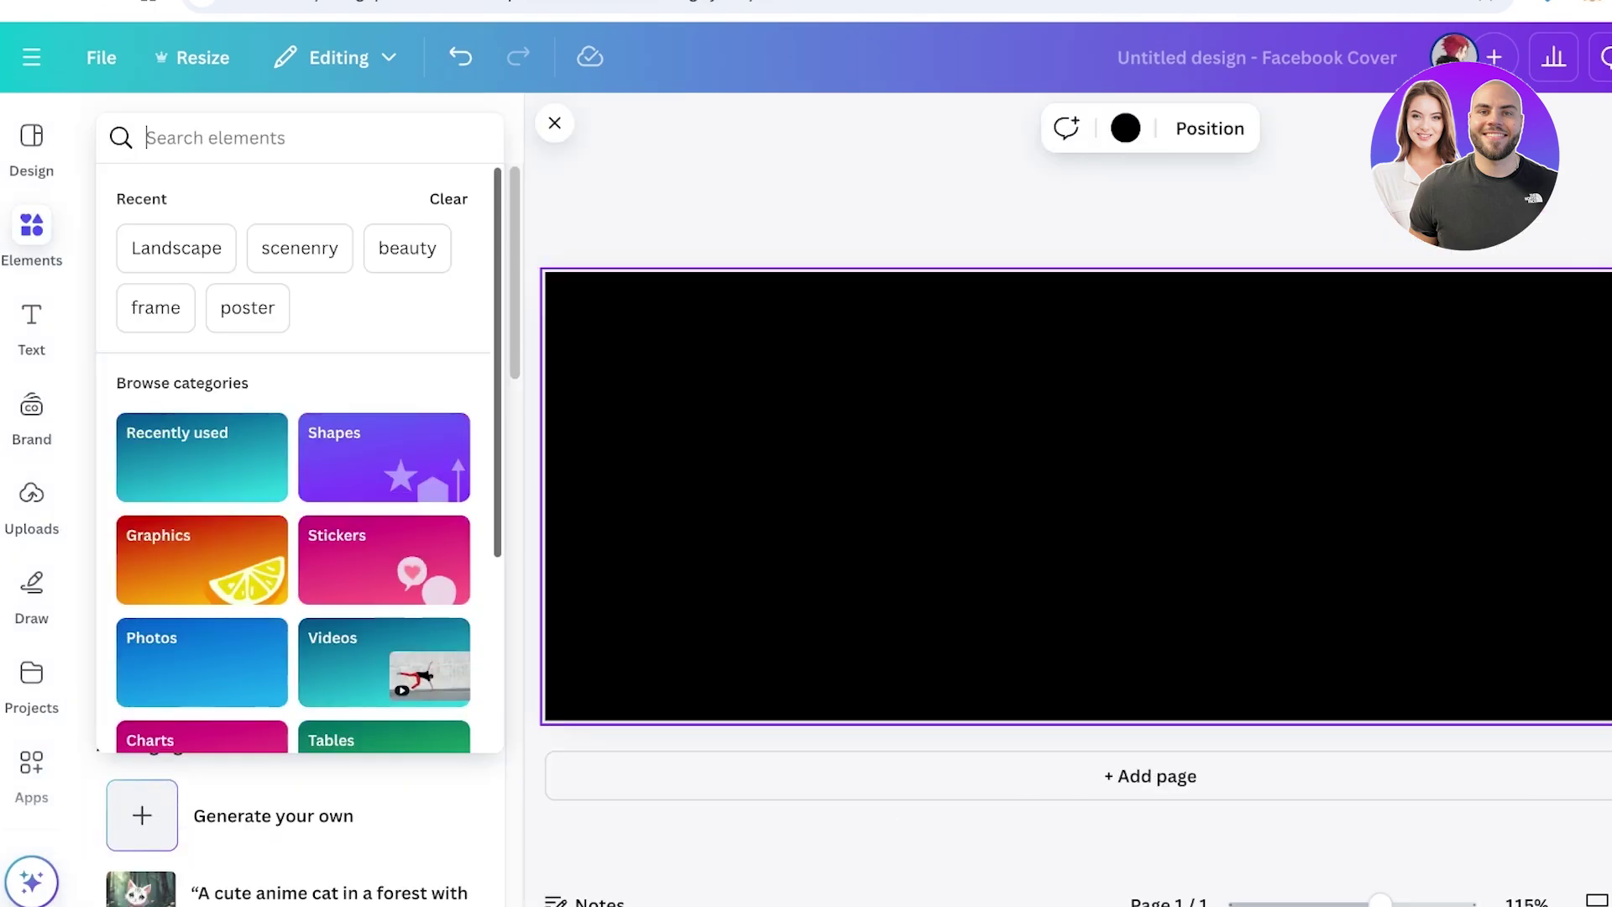
click(31, 323)
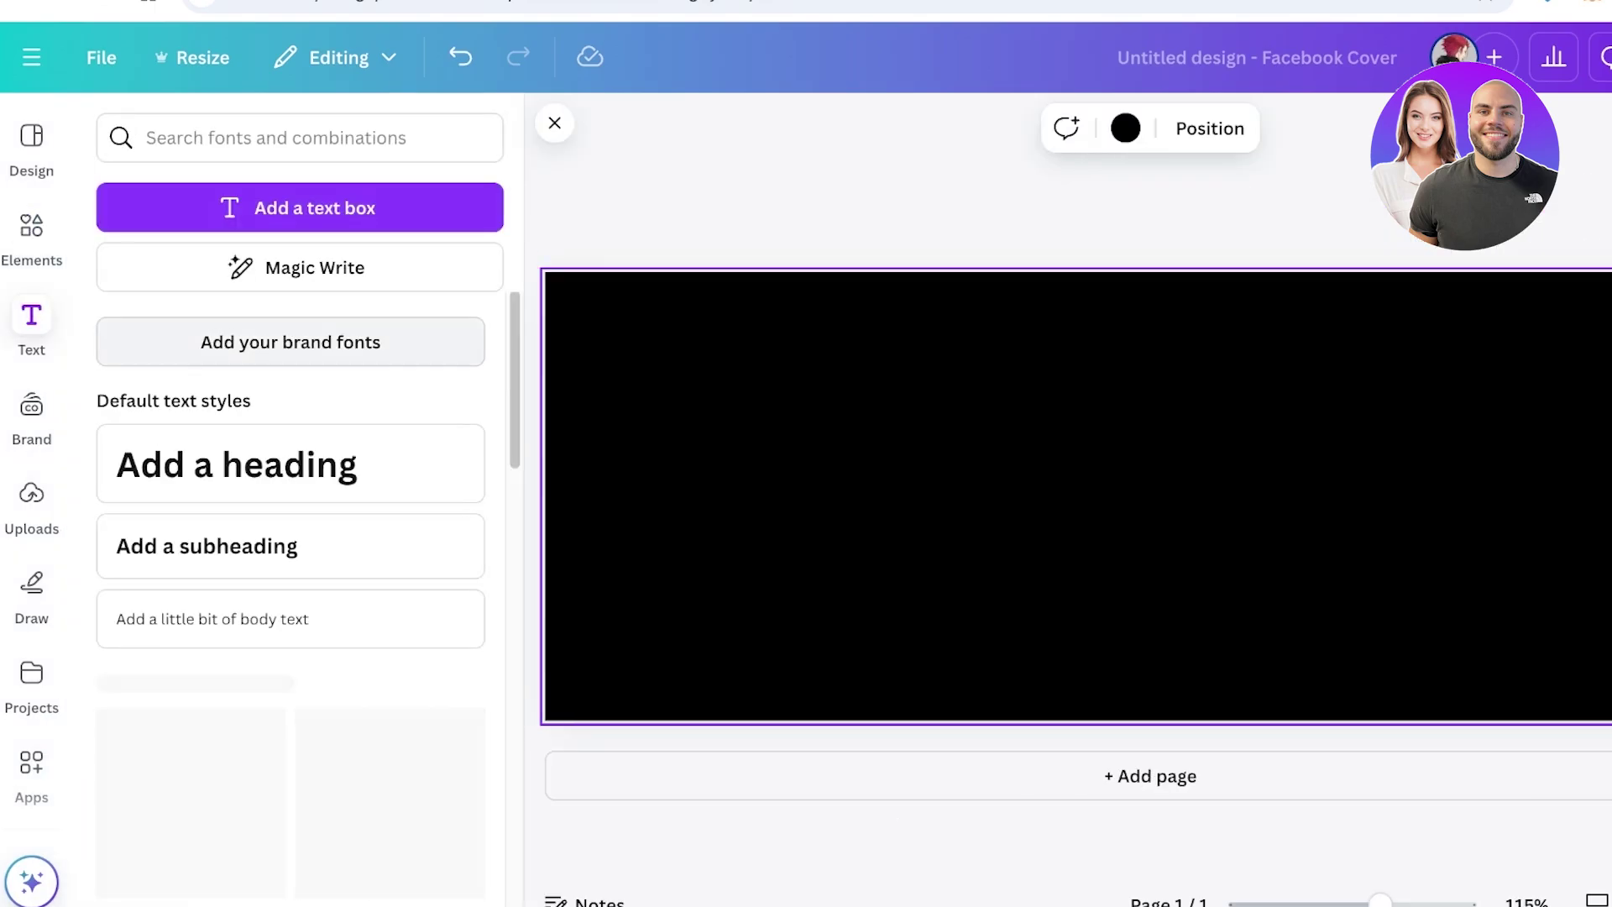
click(172, 466)
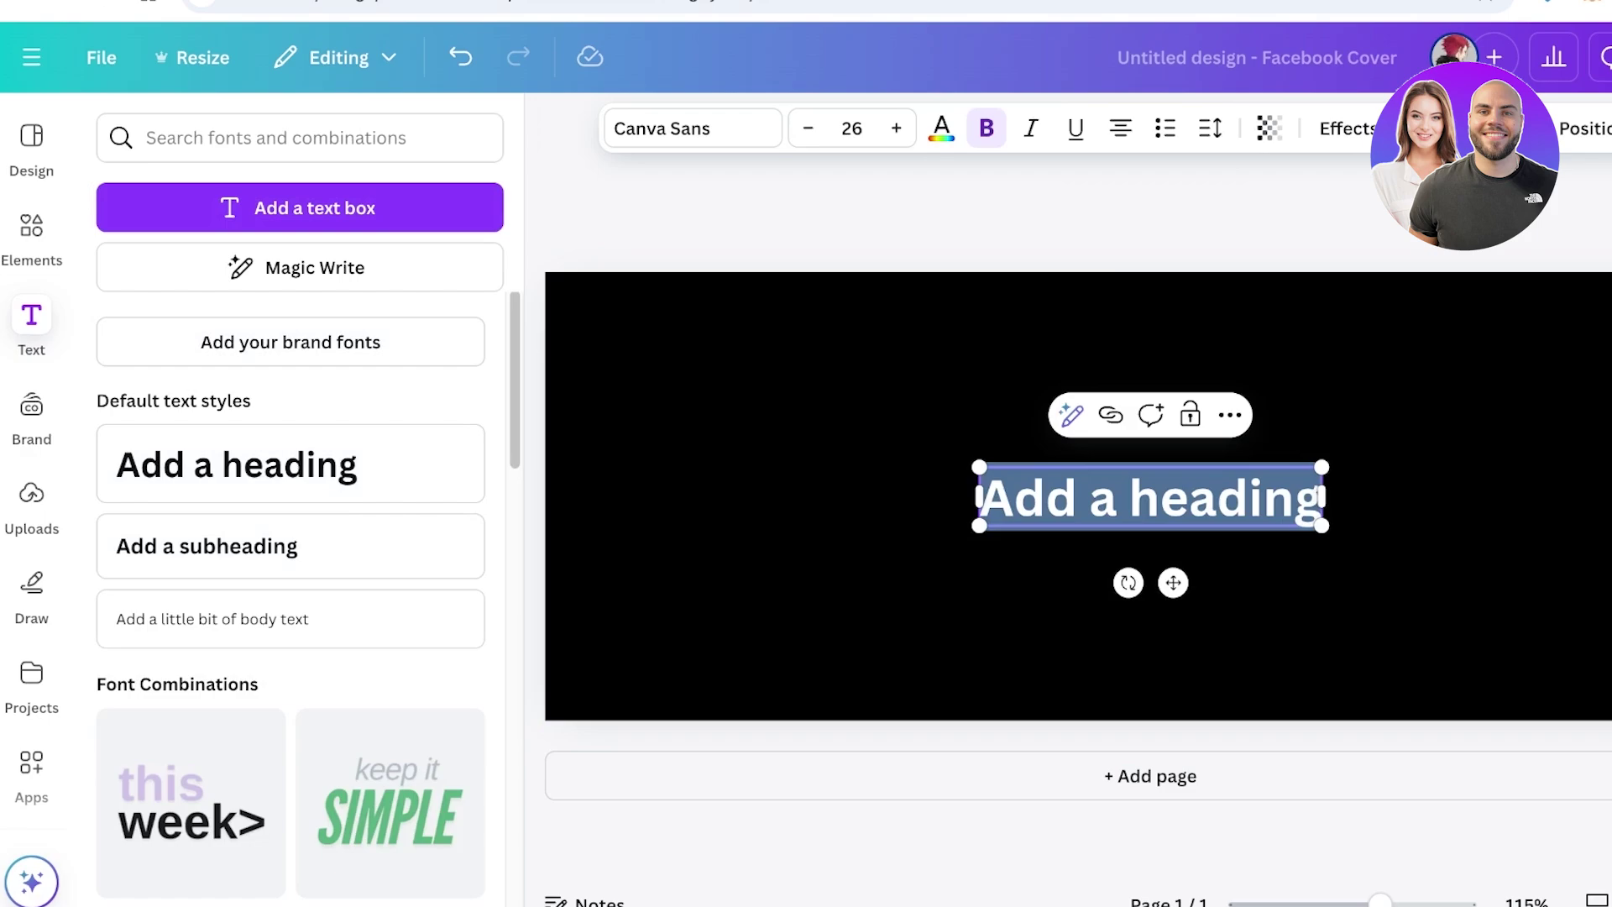
text(SPENCER)
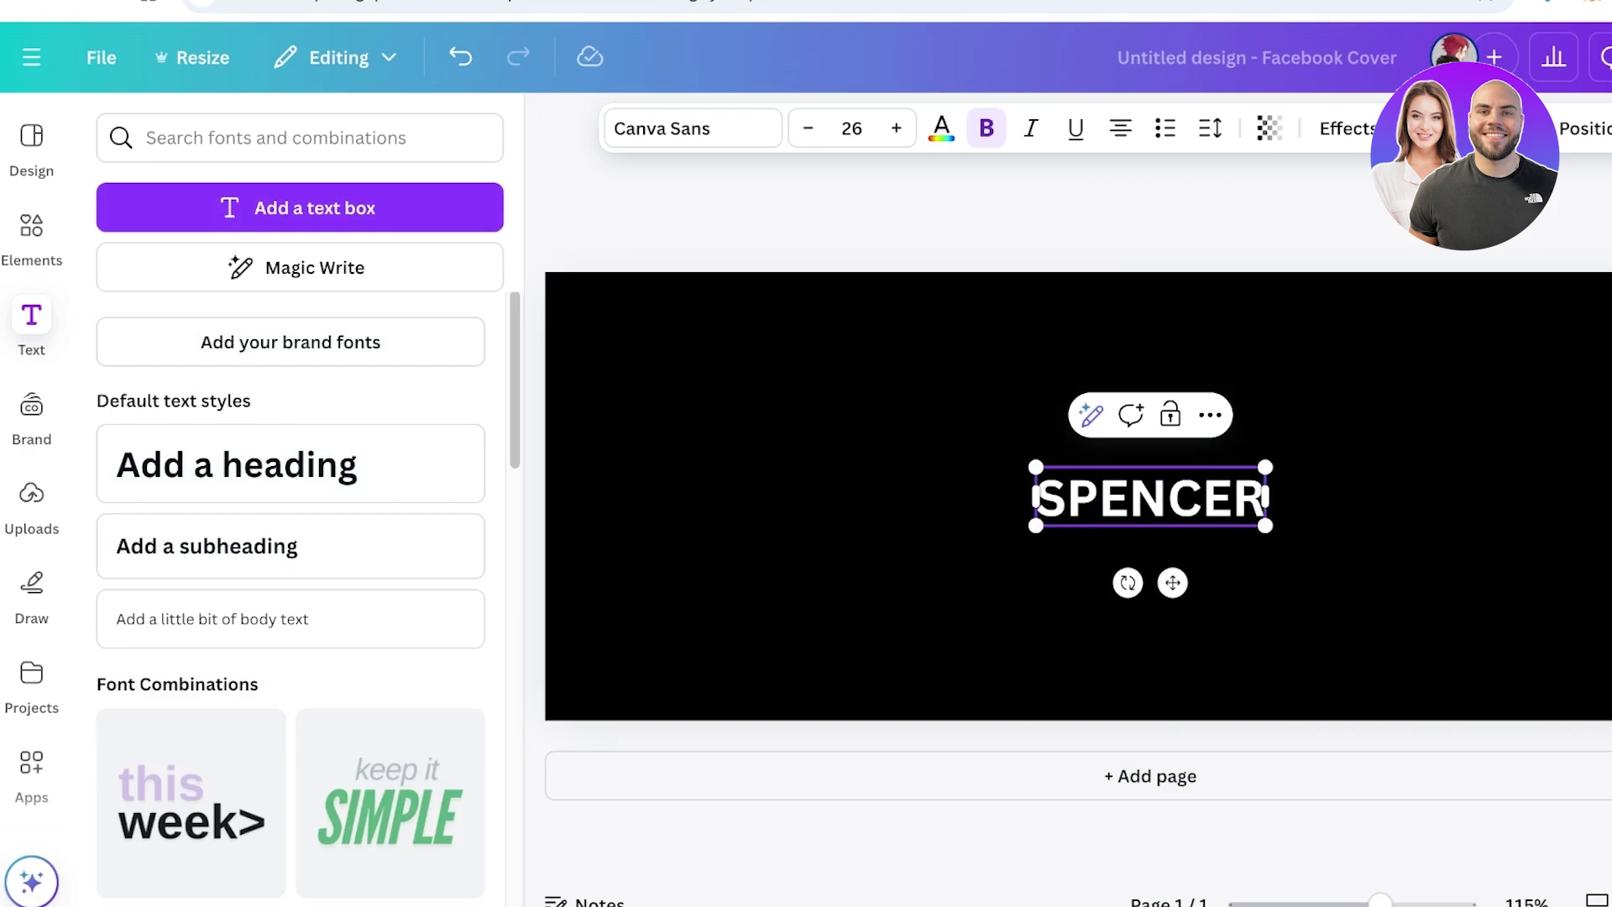
click(1150, 604)
drag(1150, 501, 1152, 508)
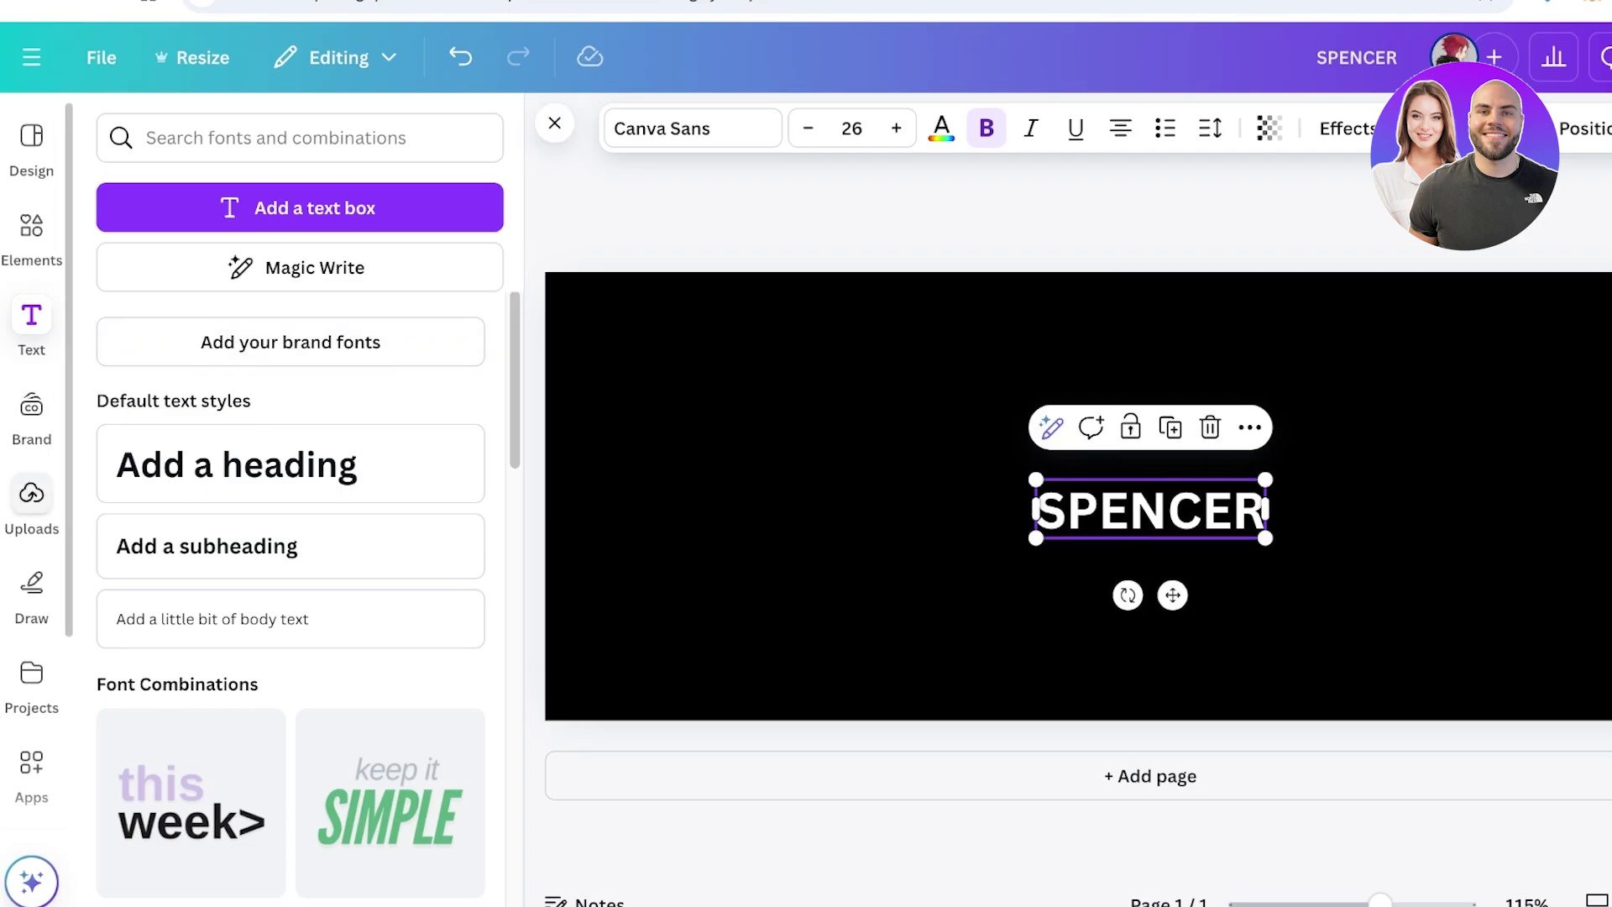
click(31, 502)
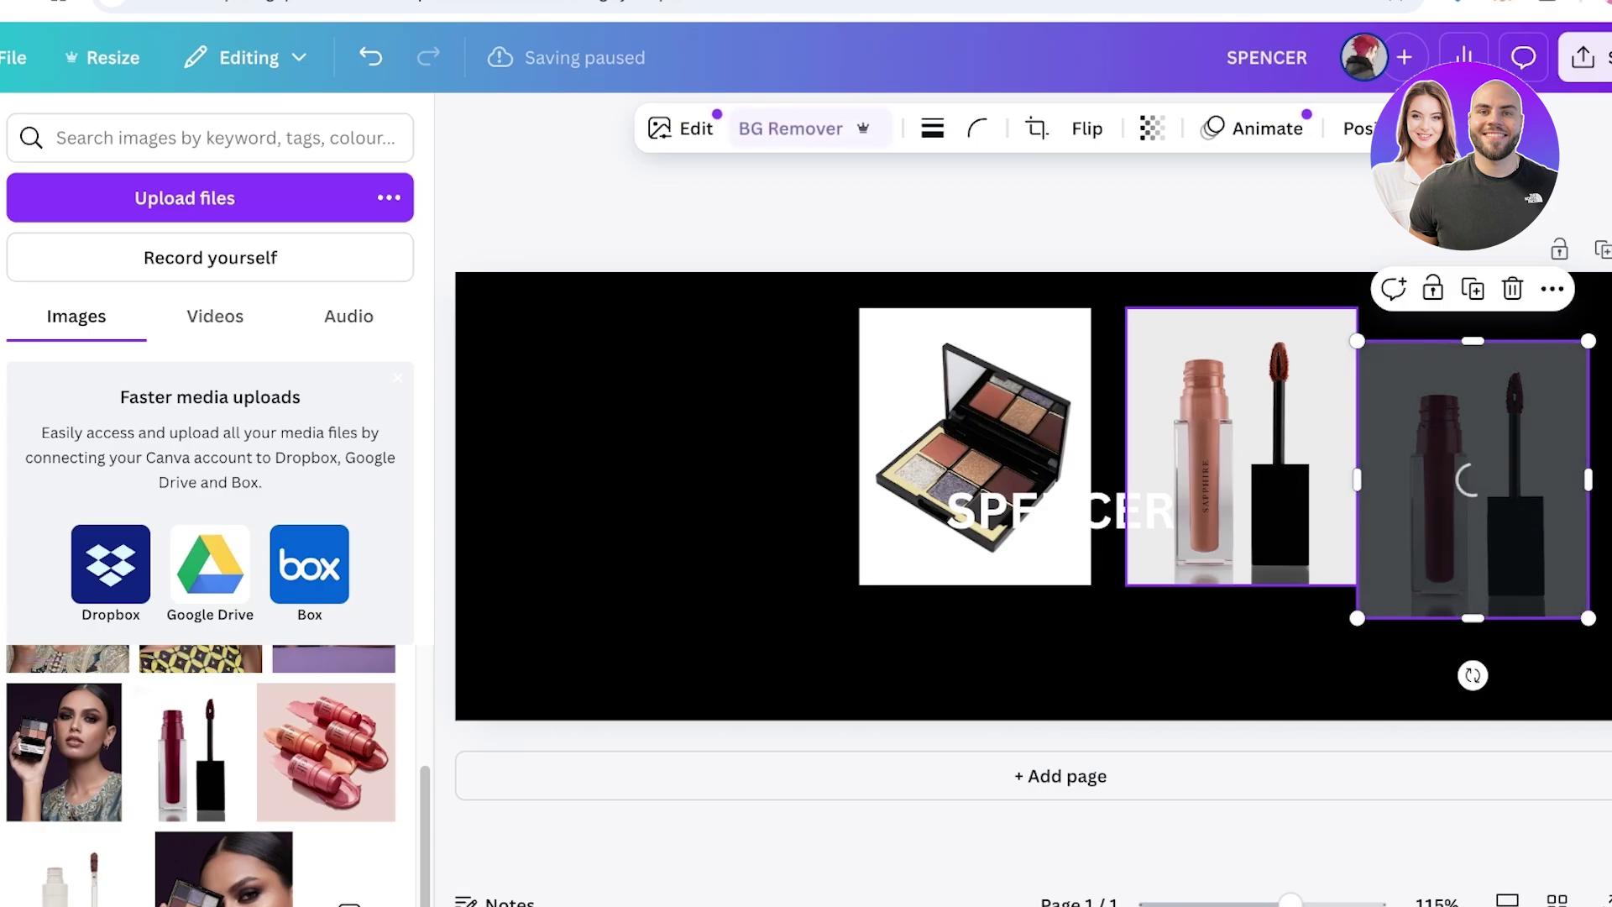
Align the burgundy lipstick in the row and remove the palette and nude lipstick backgrounds
drag(1472, 480, 1462, 447)
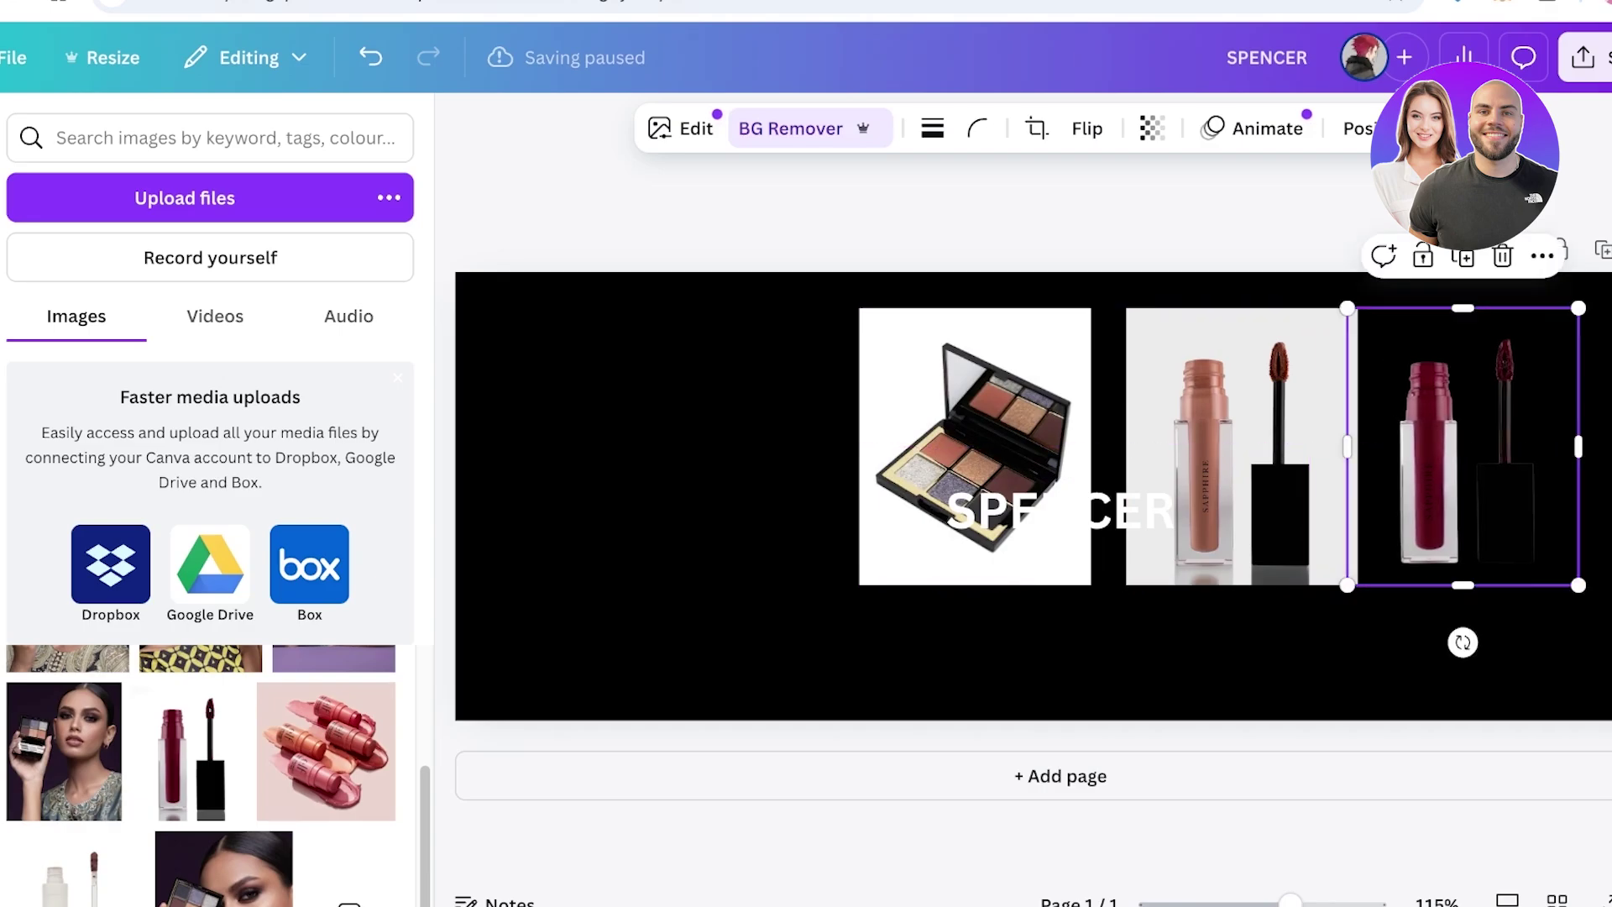
click(1241, 403)
click(974, 403)
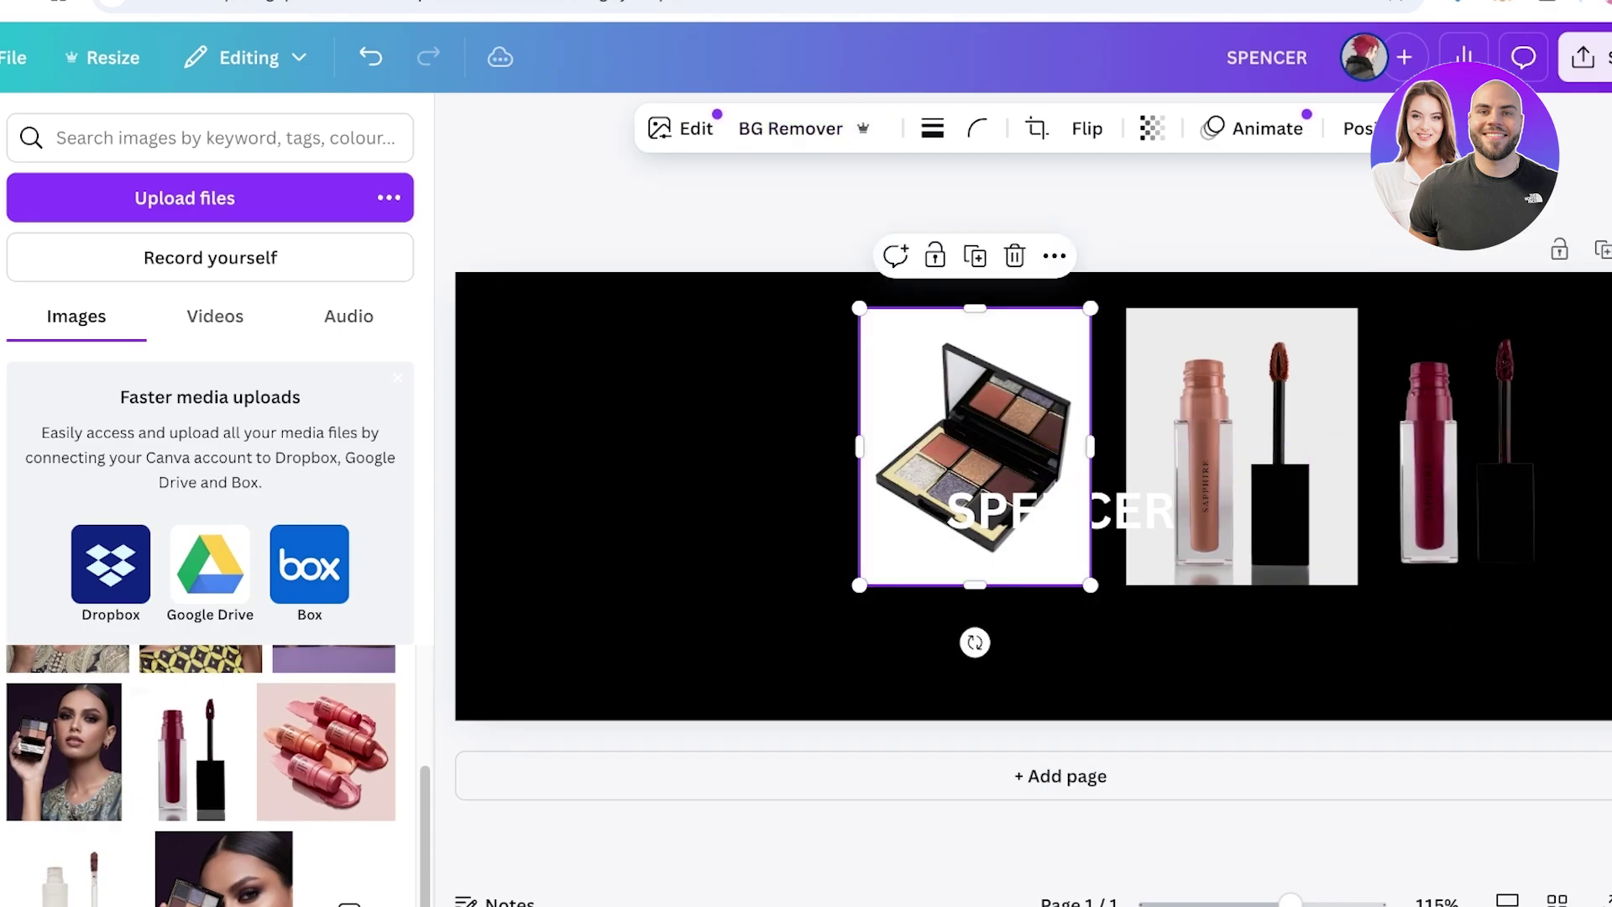
click(790, 128)
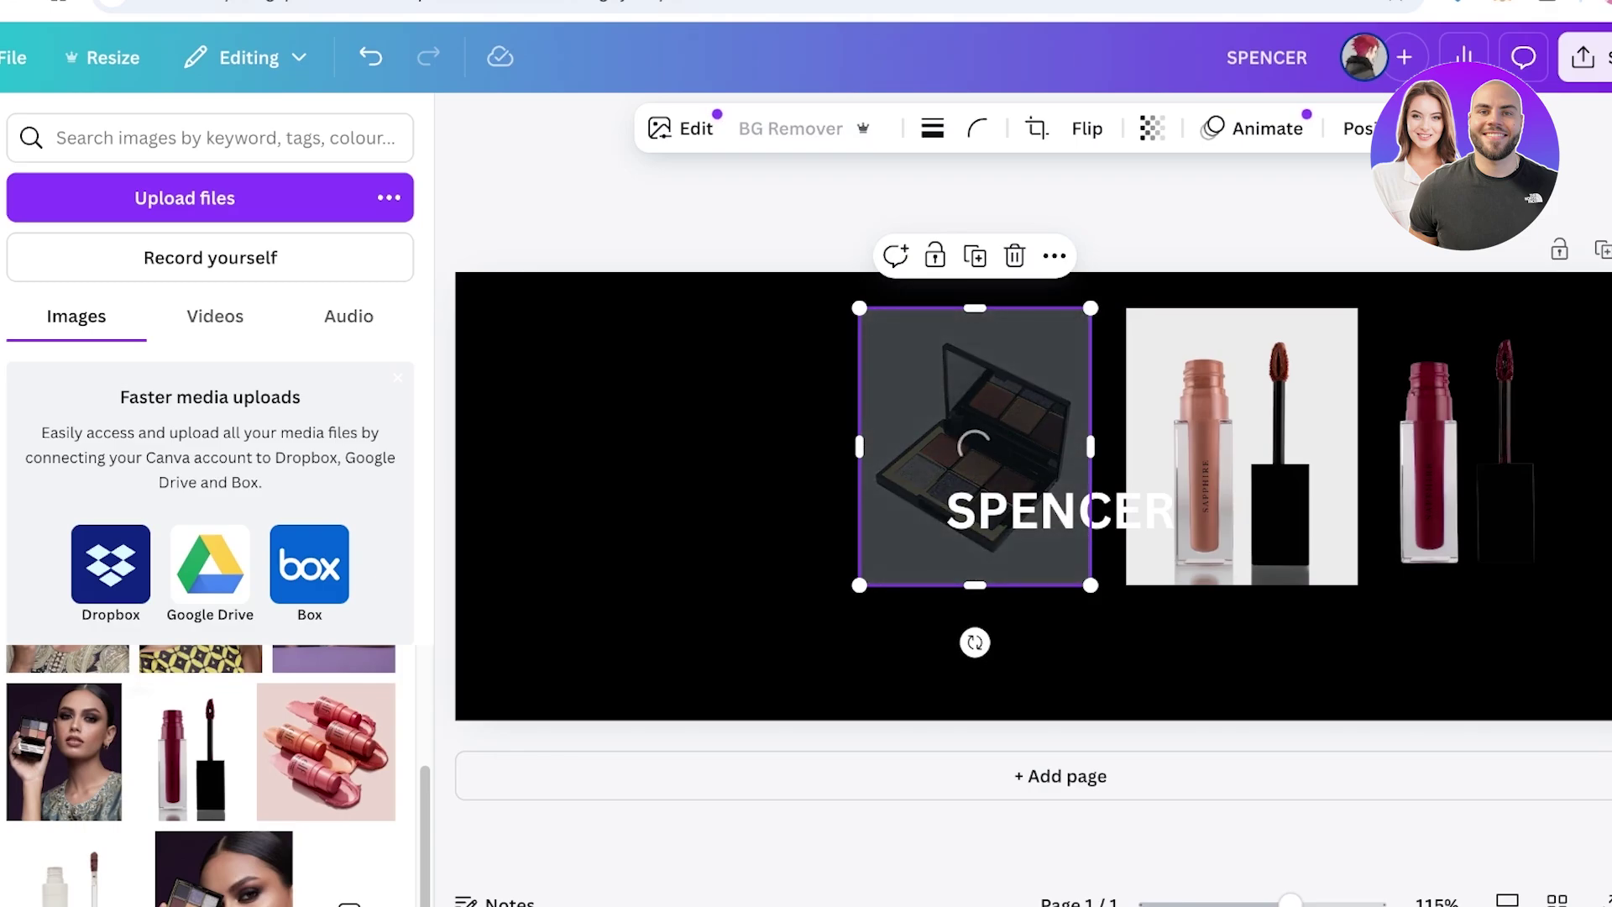
click(1241, 403)
click(789, 128)
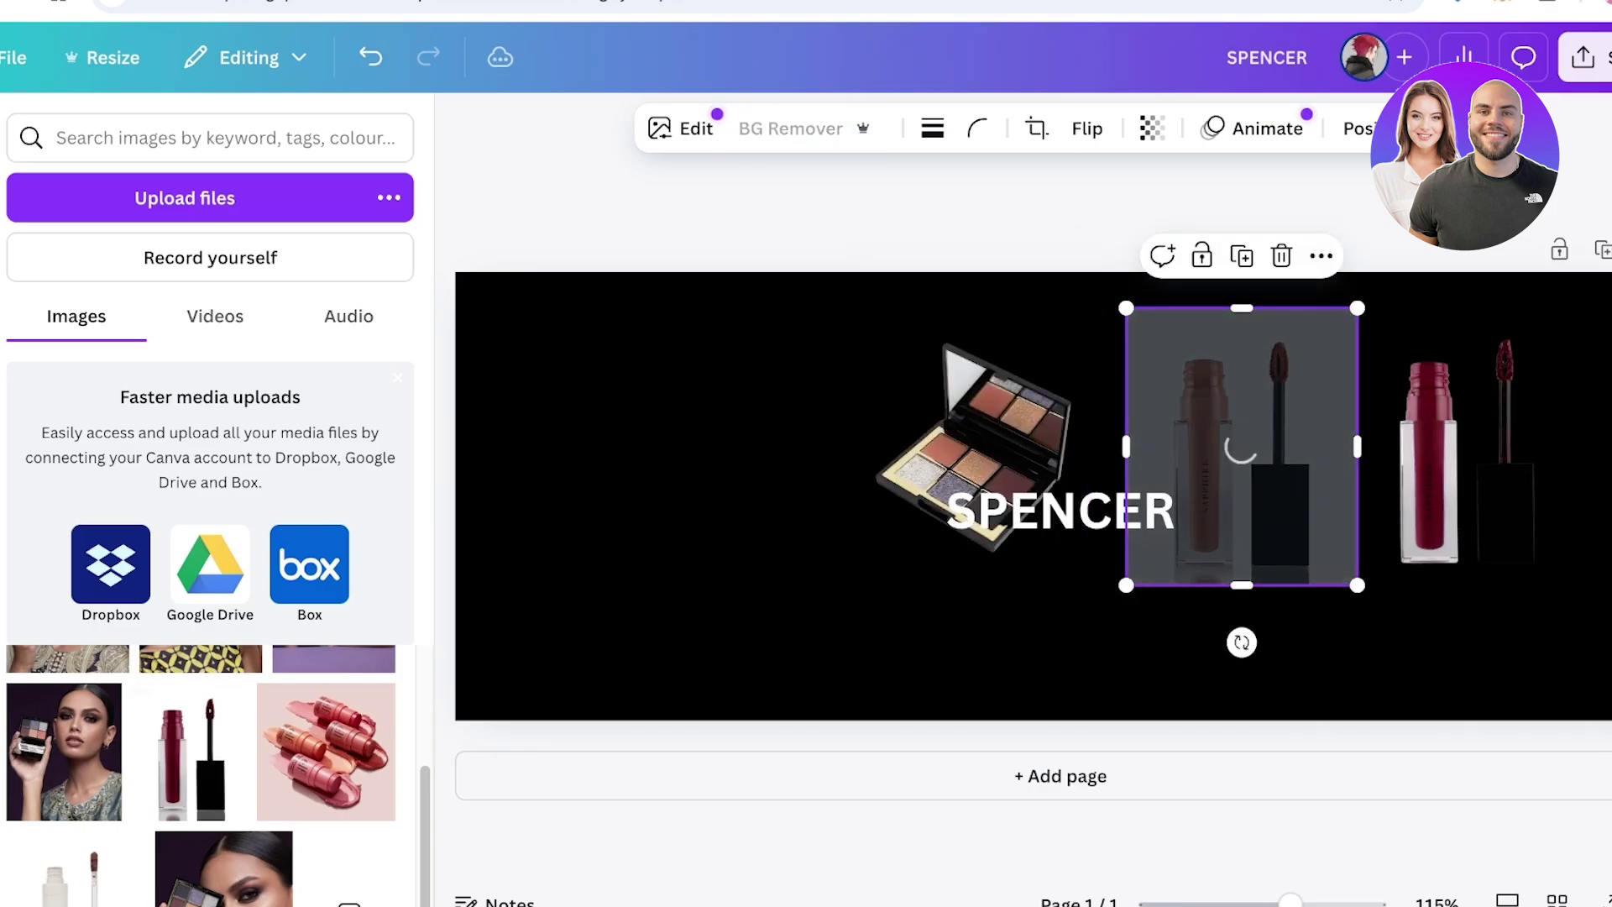
click(671, 504)
Make the page background grey, then enlarge and reposition the palette and red lipstick
click(934, 127)
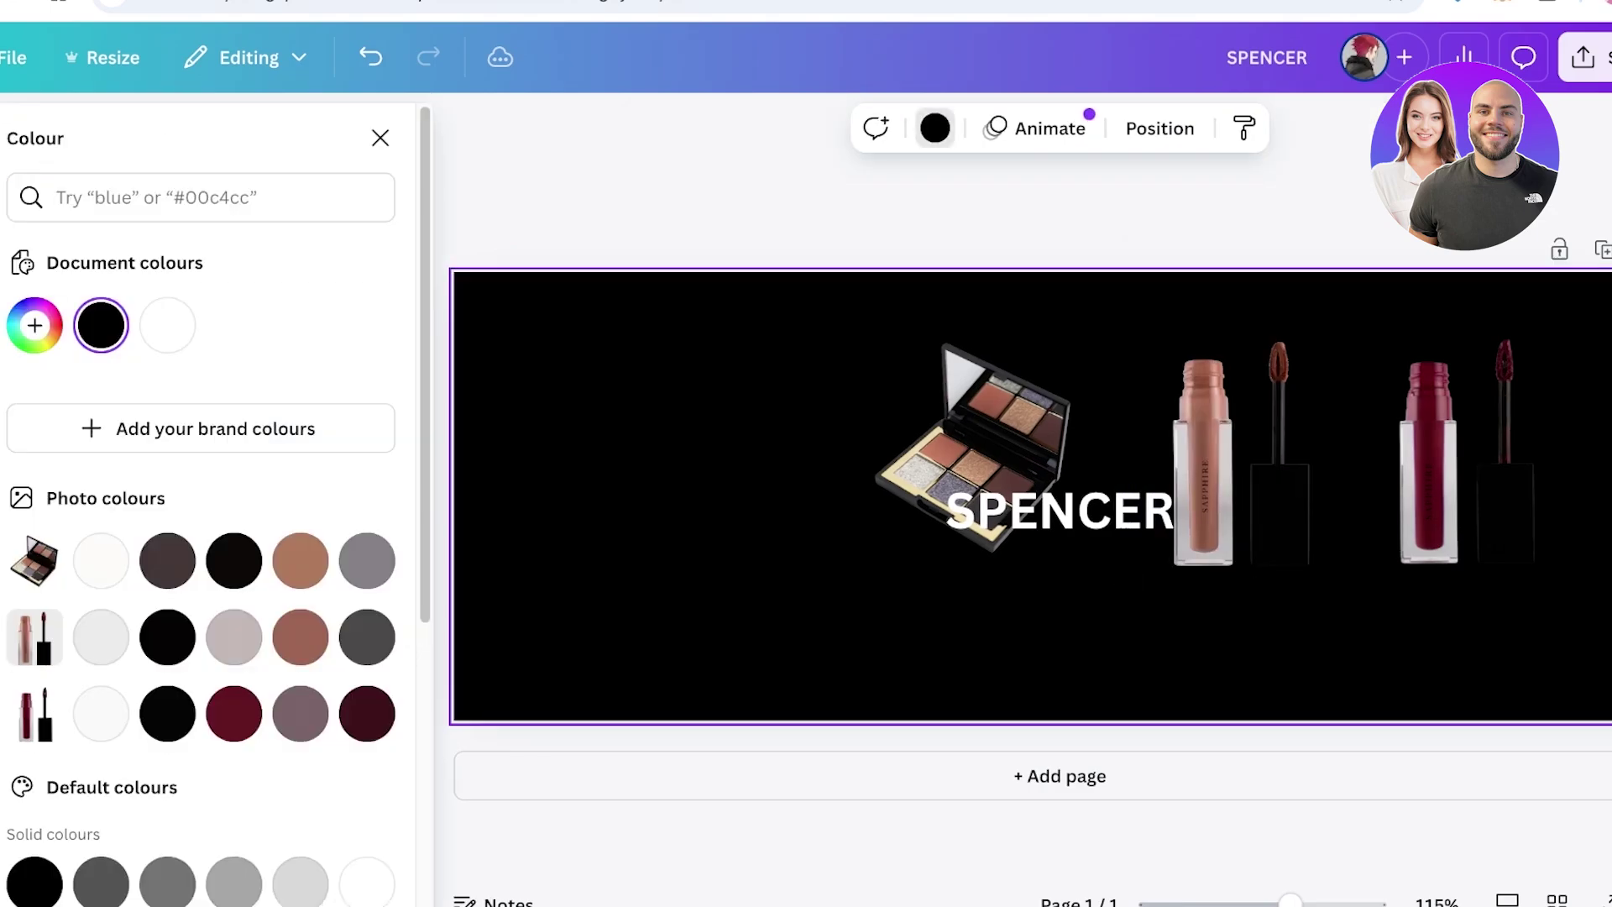
click(366, 560)
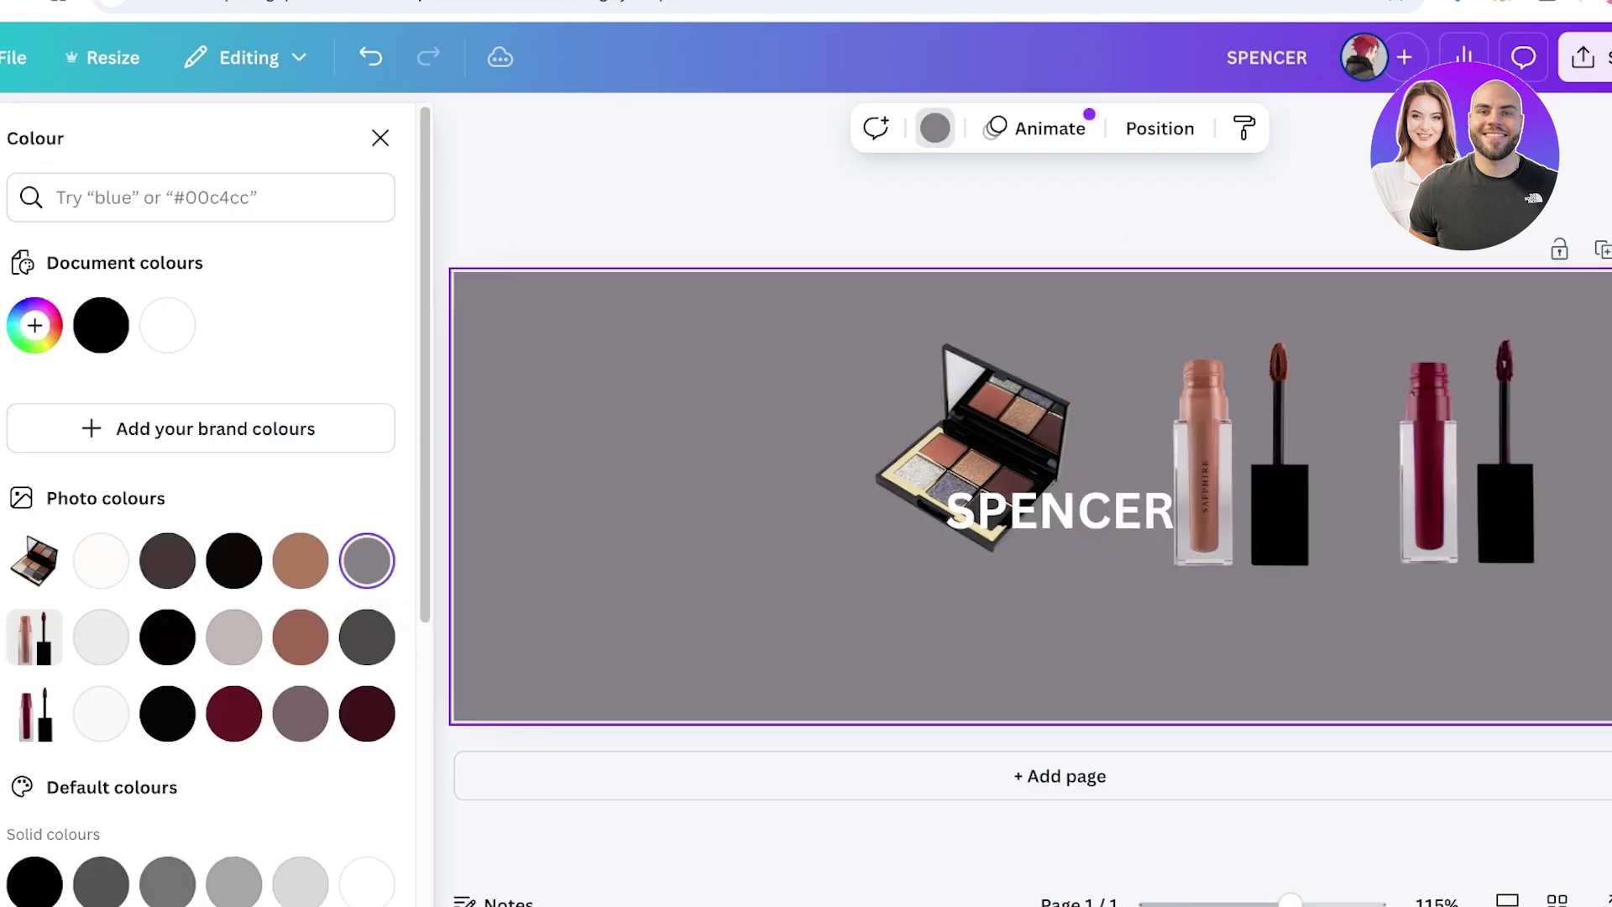
drag(974, 445, 859, 453)
drag(973, 317, 1068, 202)
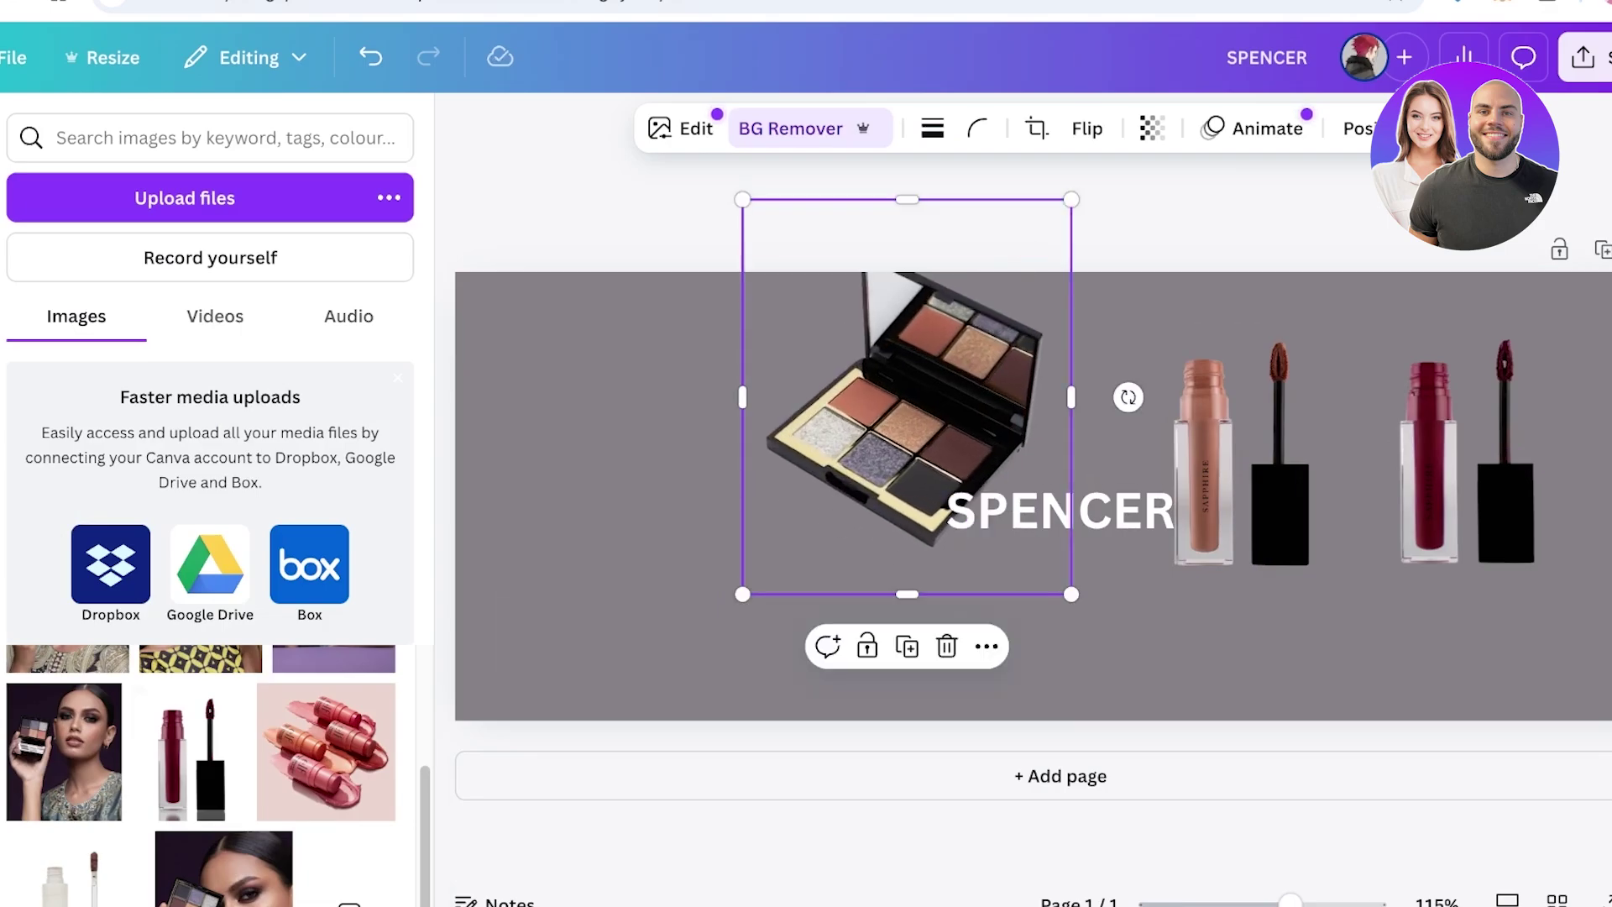
drag(905, 398, 896, 597)
drag(1469, 453, 1384, 602)
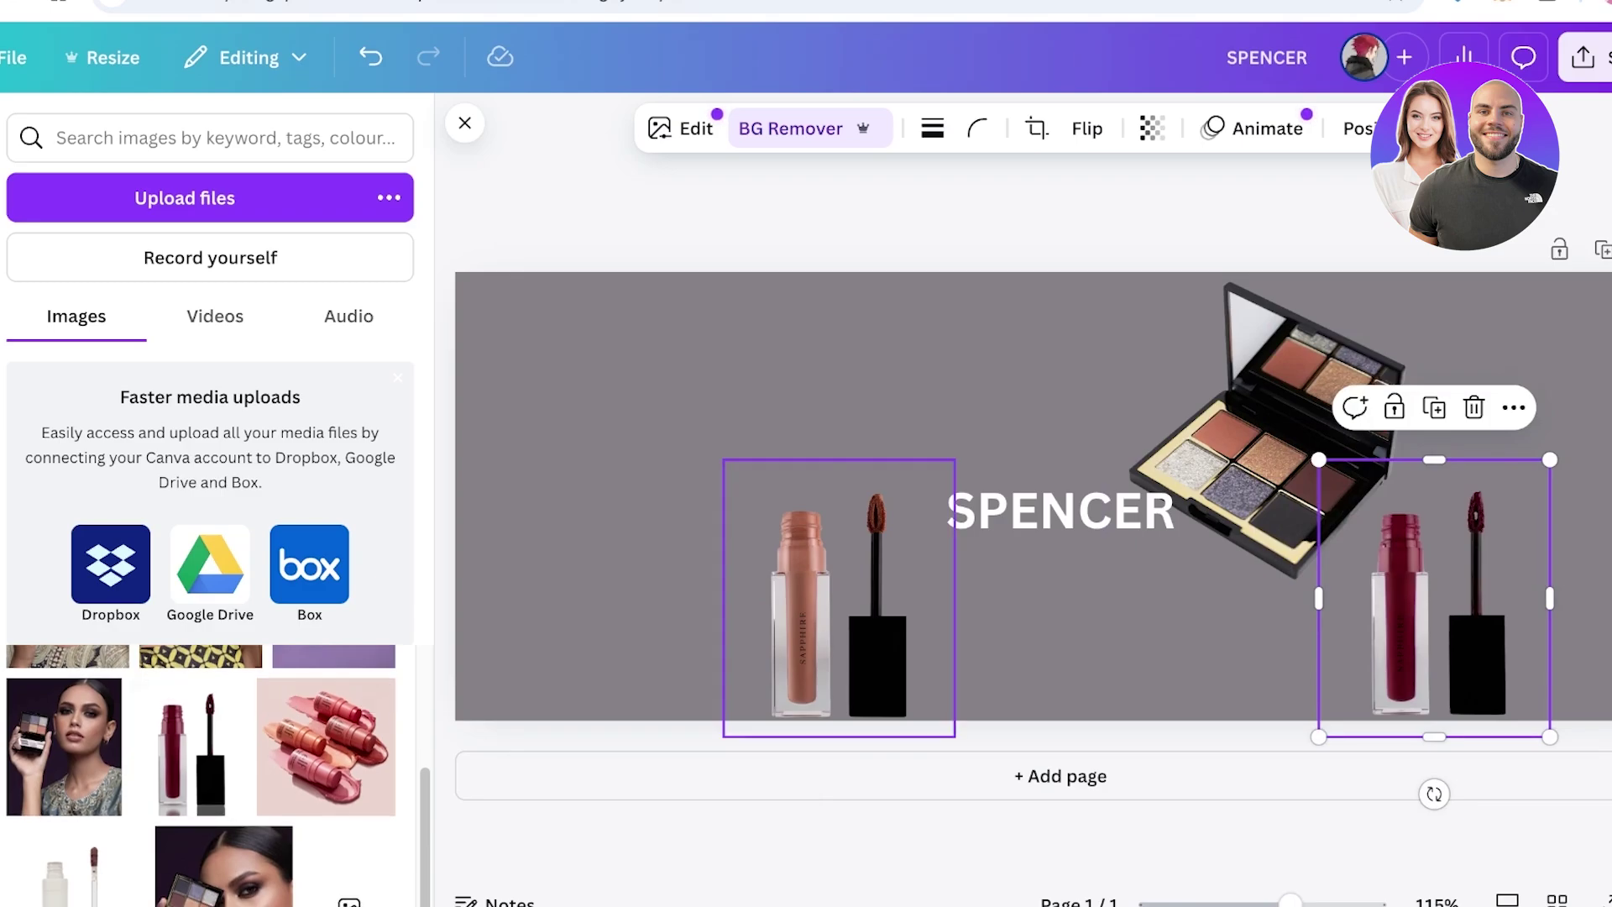
Duplicate the lipsticks into the top-right and upper-left corners, deleting an extra copy
click(840, 597)
key(ctrl+d)
drag(805, 621, 1539, 403)
click(1427, 605)
key(ctrl+d)
drag(1449, 628, 672, 447)
click(1259, 436)
click(1400, 604)
key(ctrl+d)
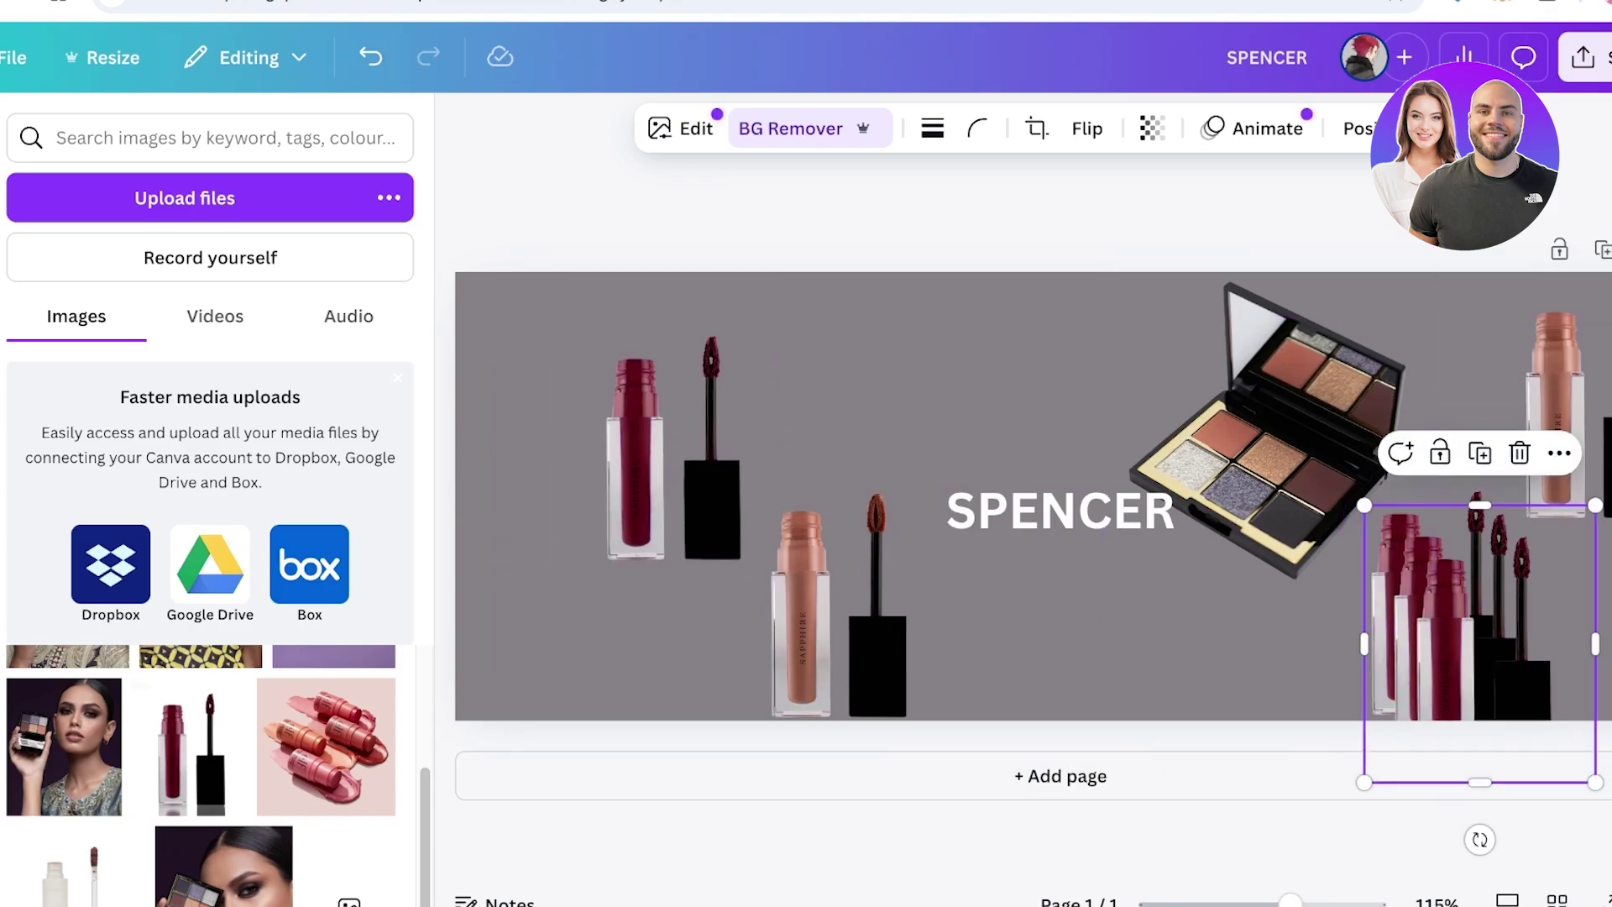
key(Escape)
click(1427, 604)
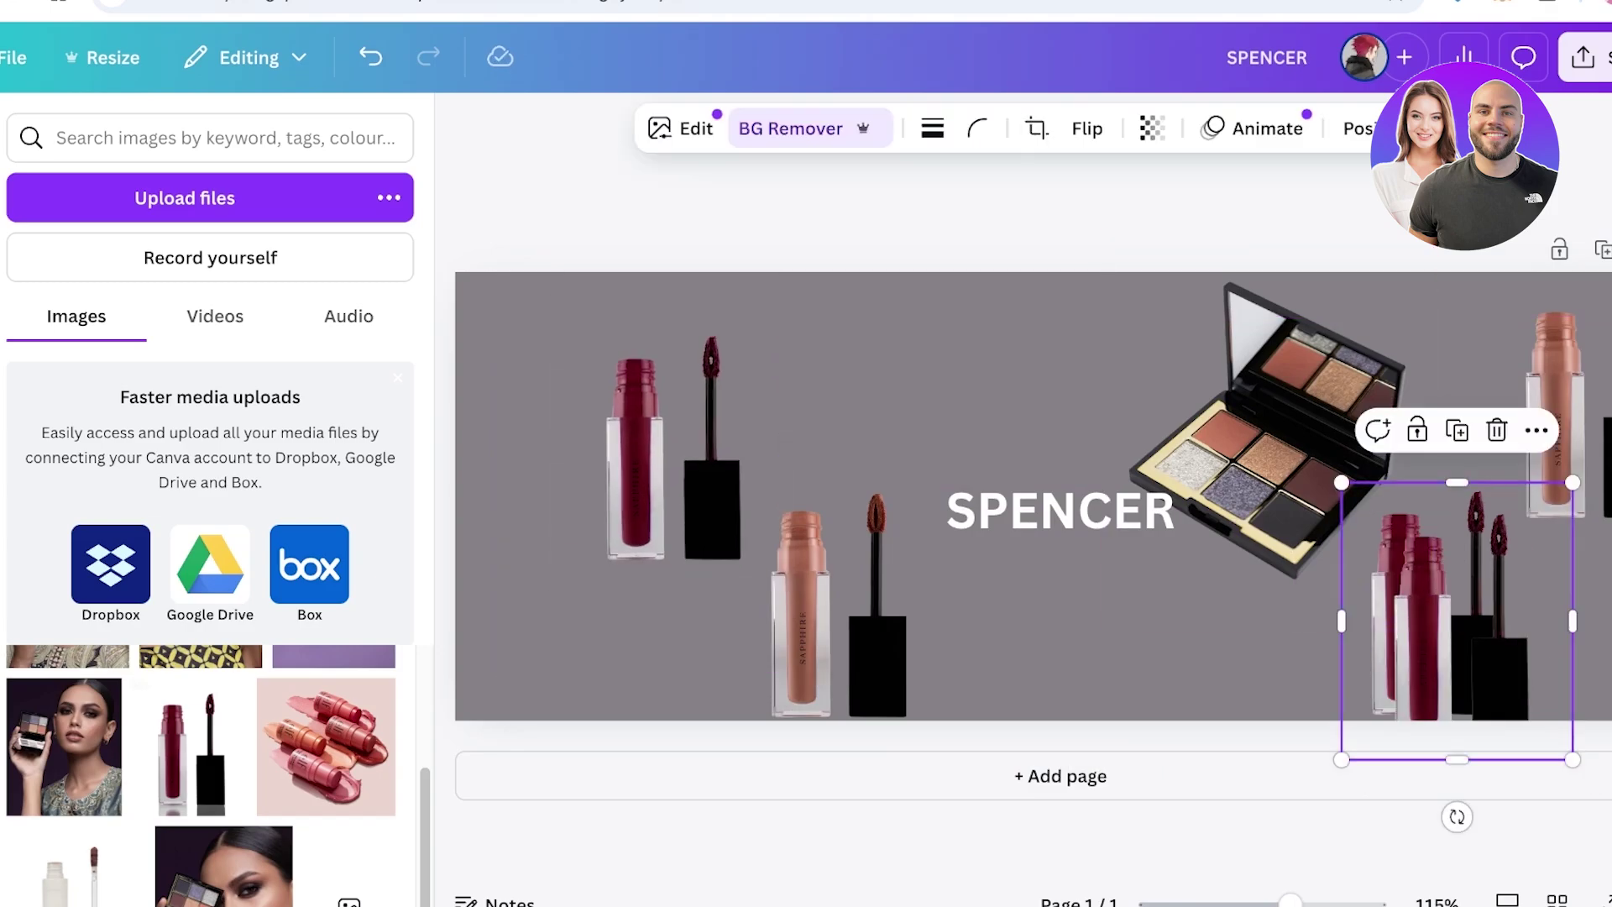
key(Delete)
Duplicate the palette to the lower left and nudge the lipsticks into place around SPENCER
click(1267, 437)
key(ctrl+d)
drag(1284, 445, 597, 550)
click(635, 386)
drag(635, 394, 690, 350)
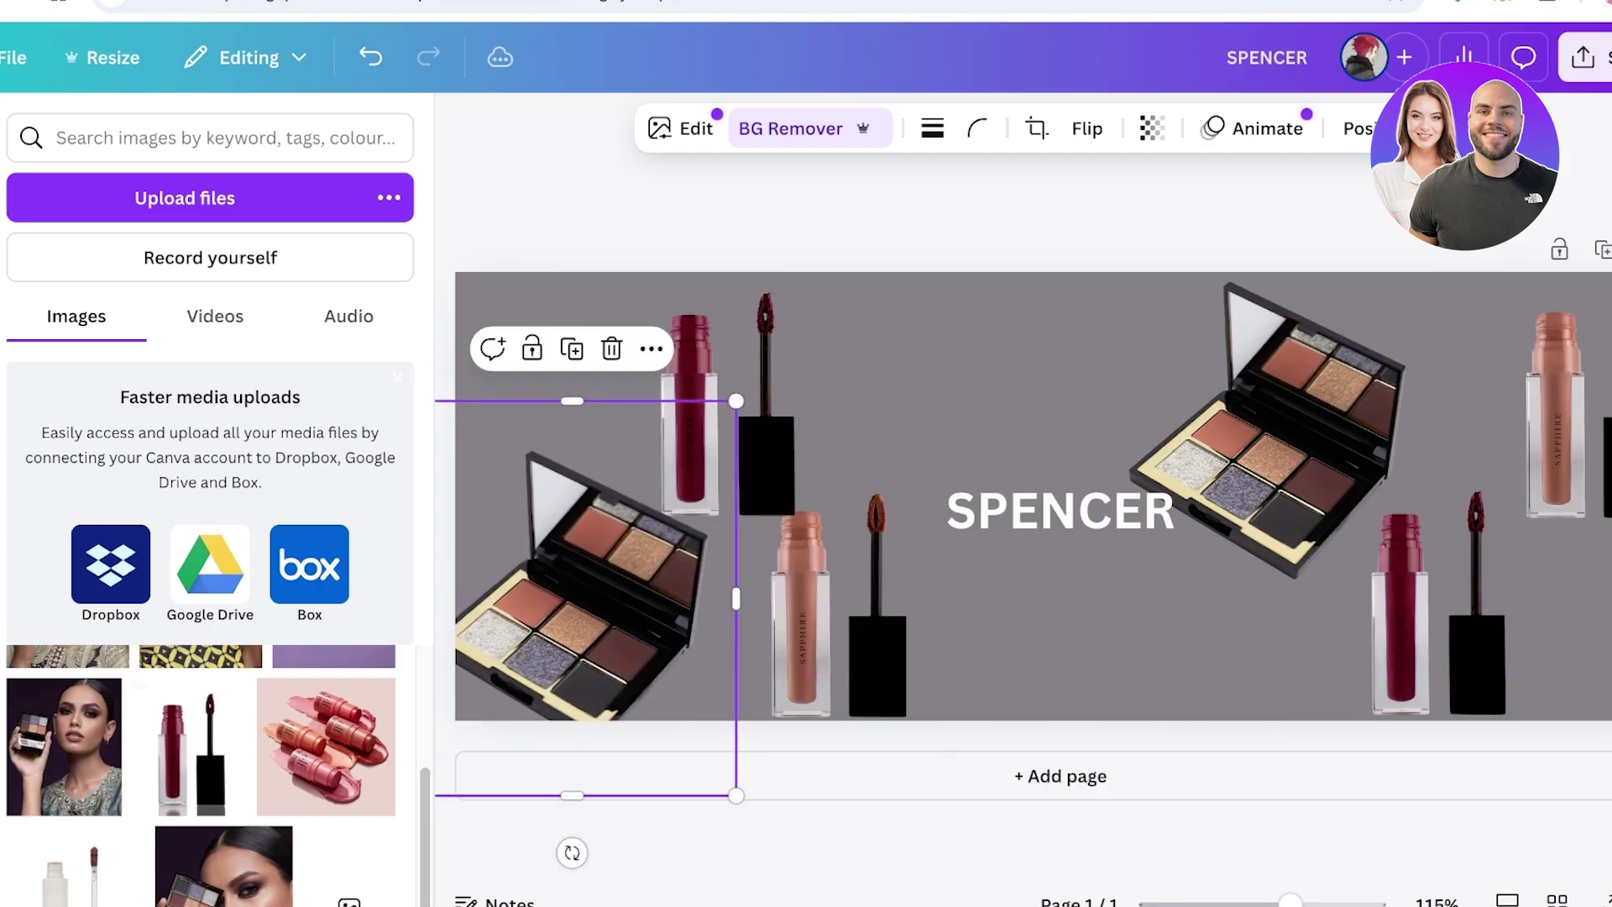
drag(840, 598, 873, 597)
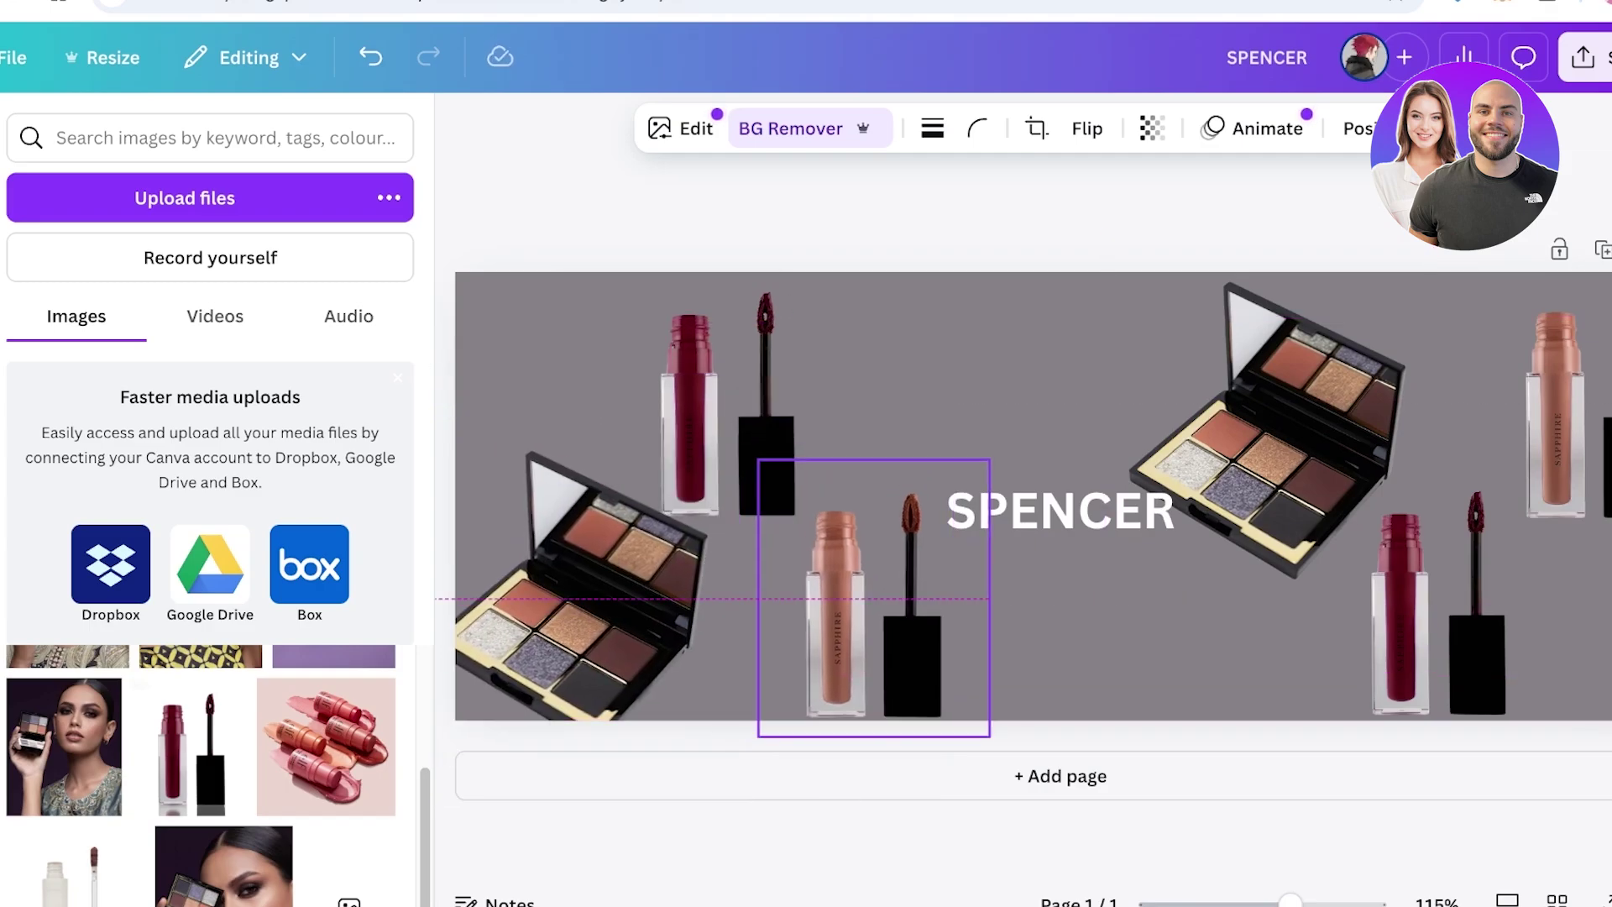
click(690, 394)
drag(690, 395, 701, 394)
key(Escape)
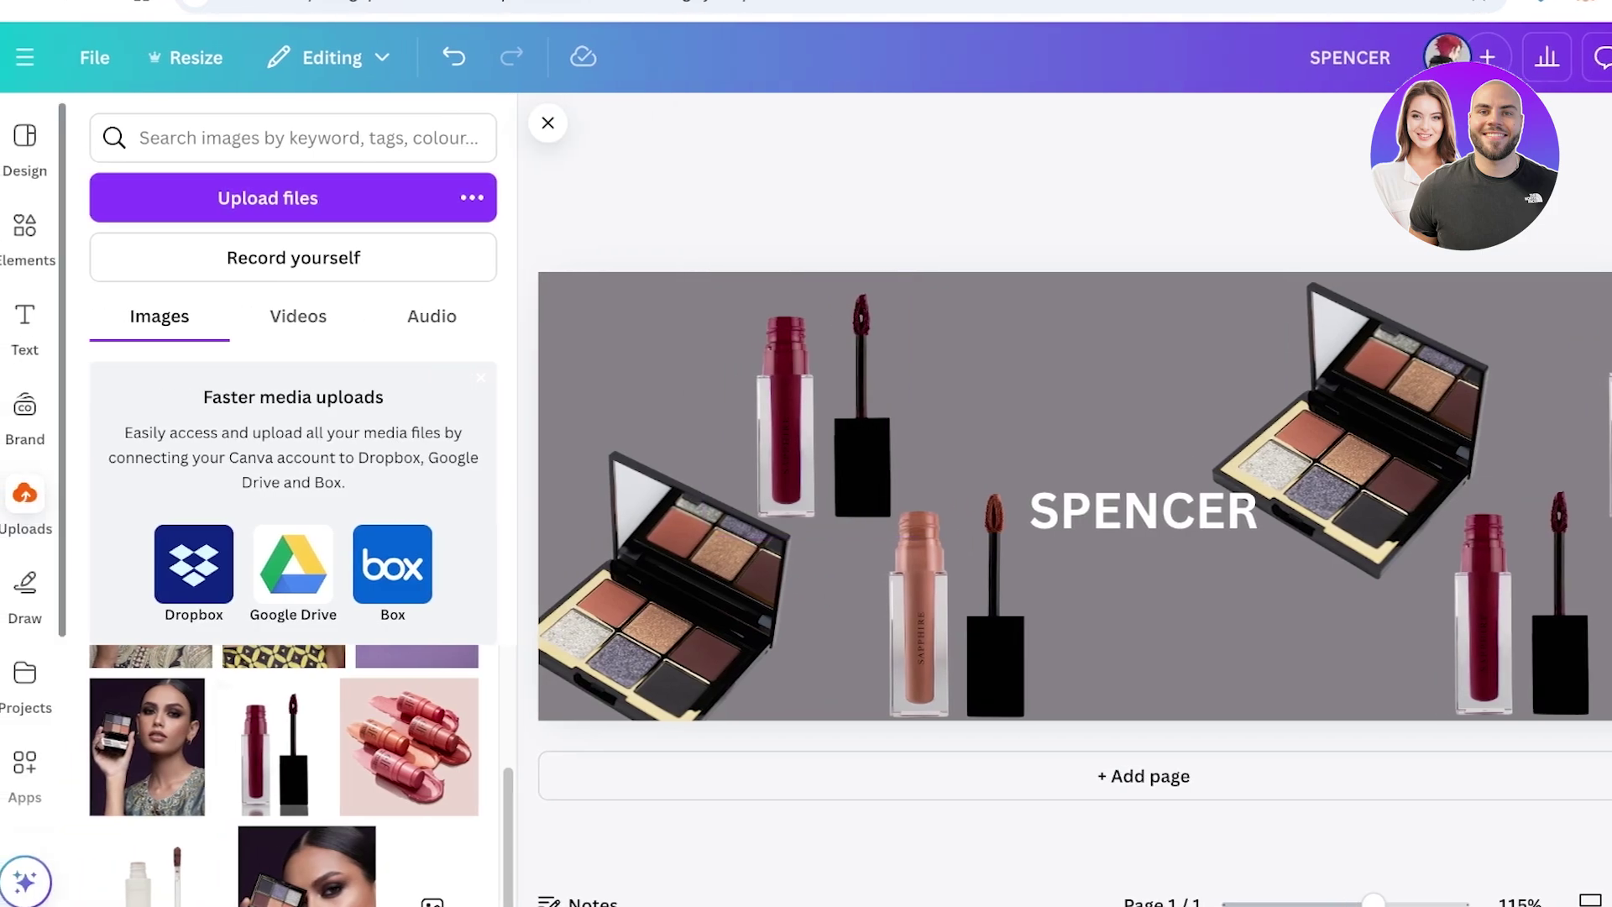
click(24, 227)
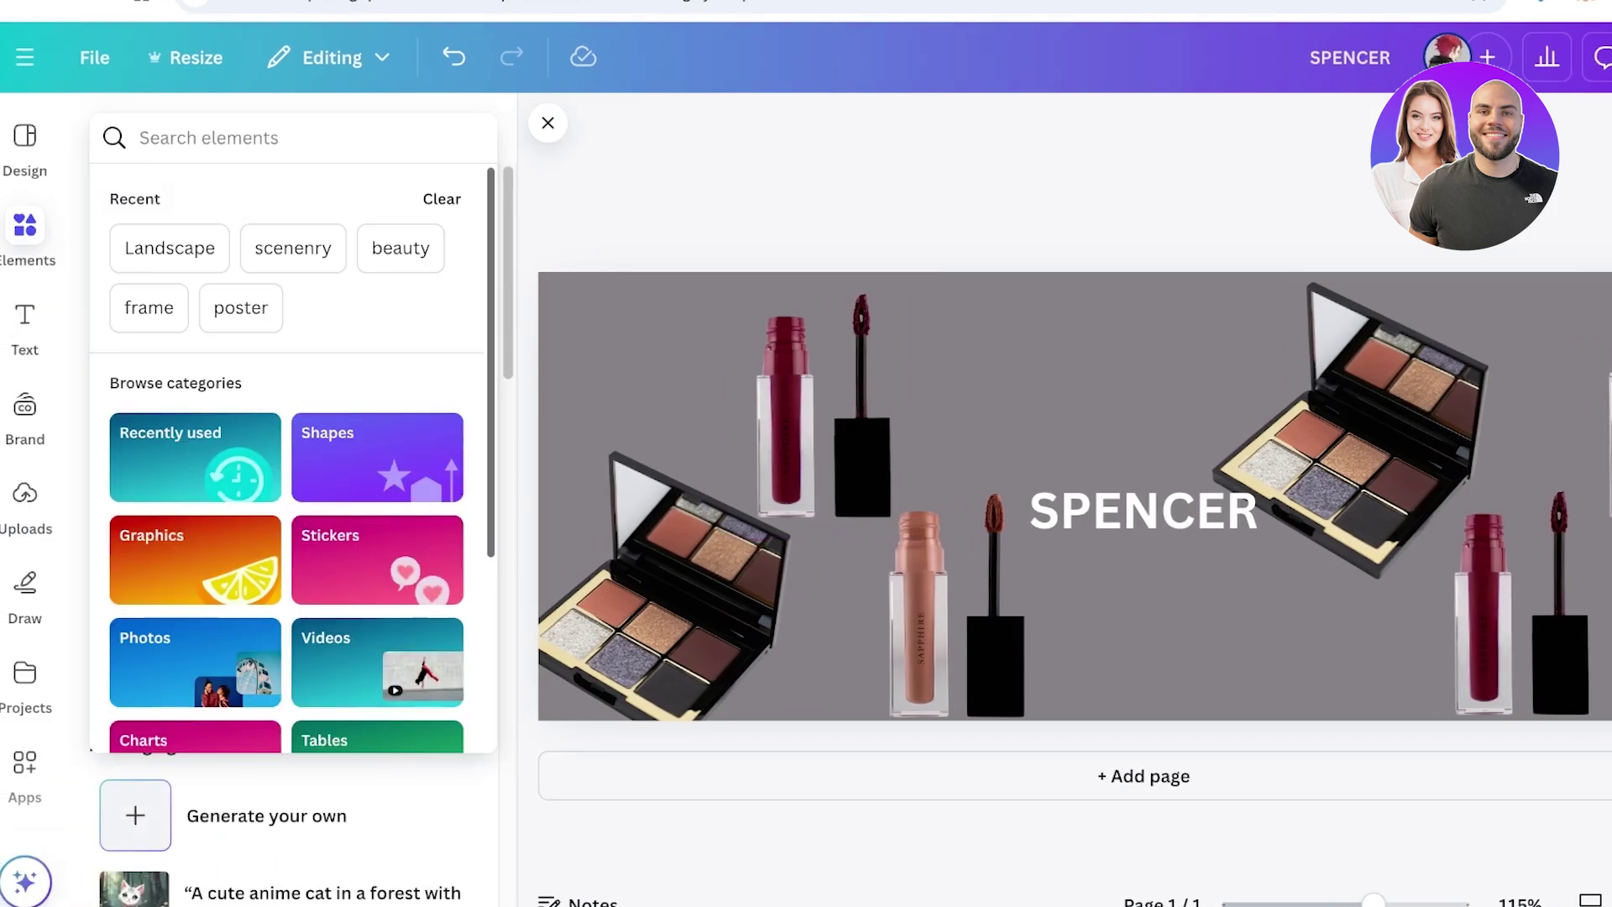
Search Elements for 'decor' and browse the Graphics results
text(deco)
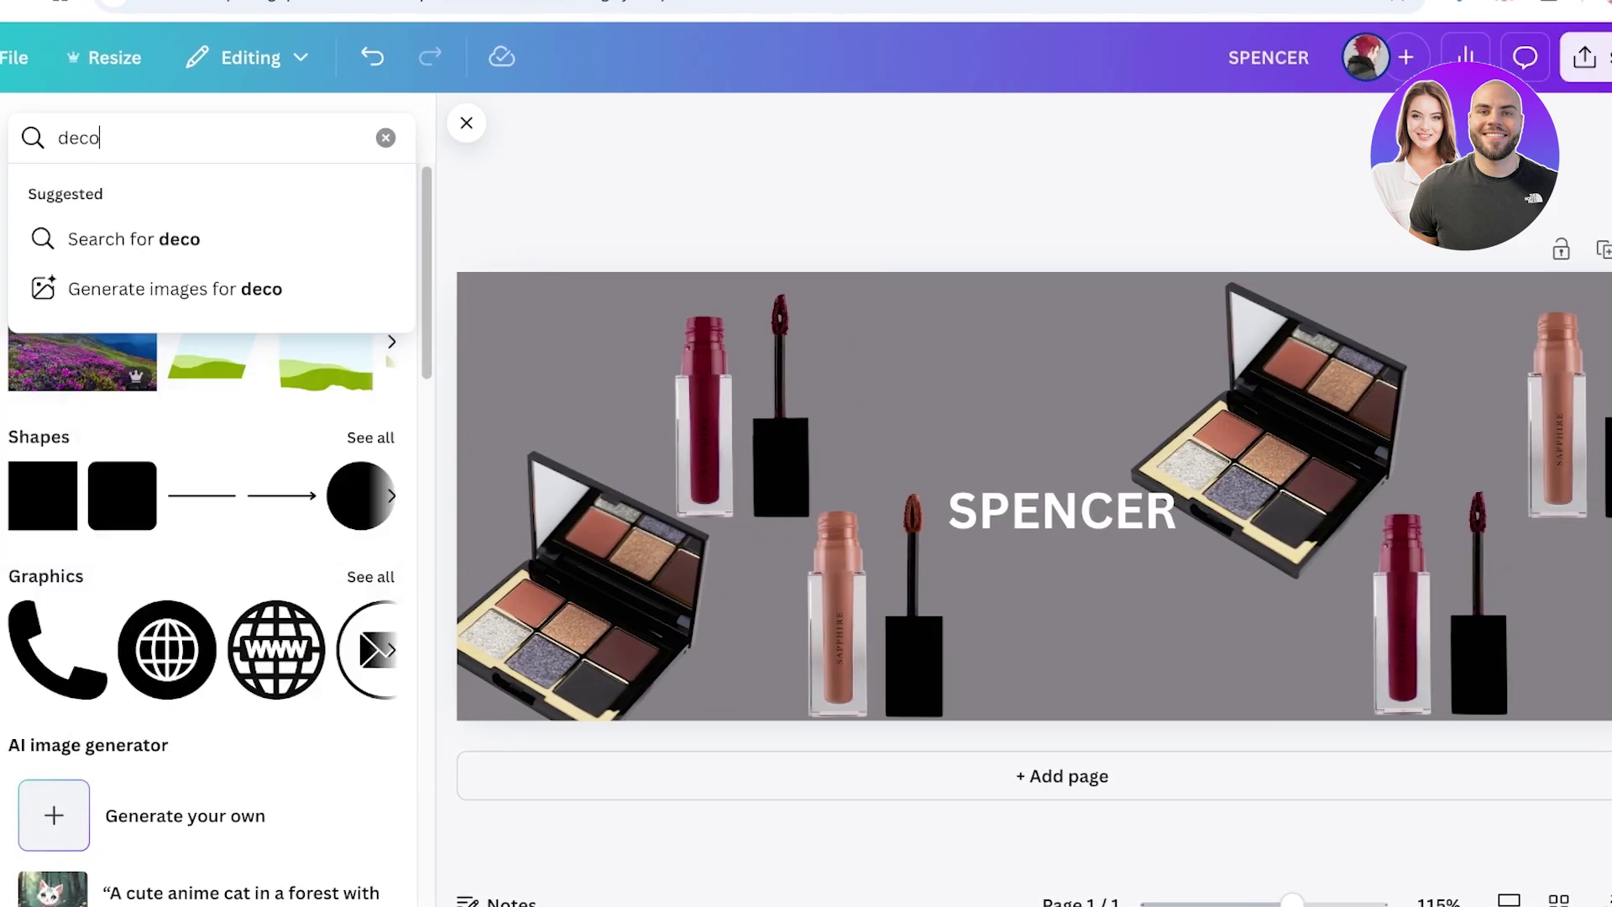
text(r)
key(Return)
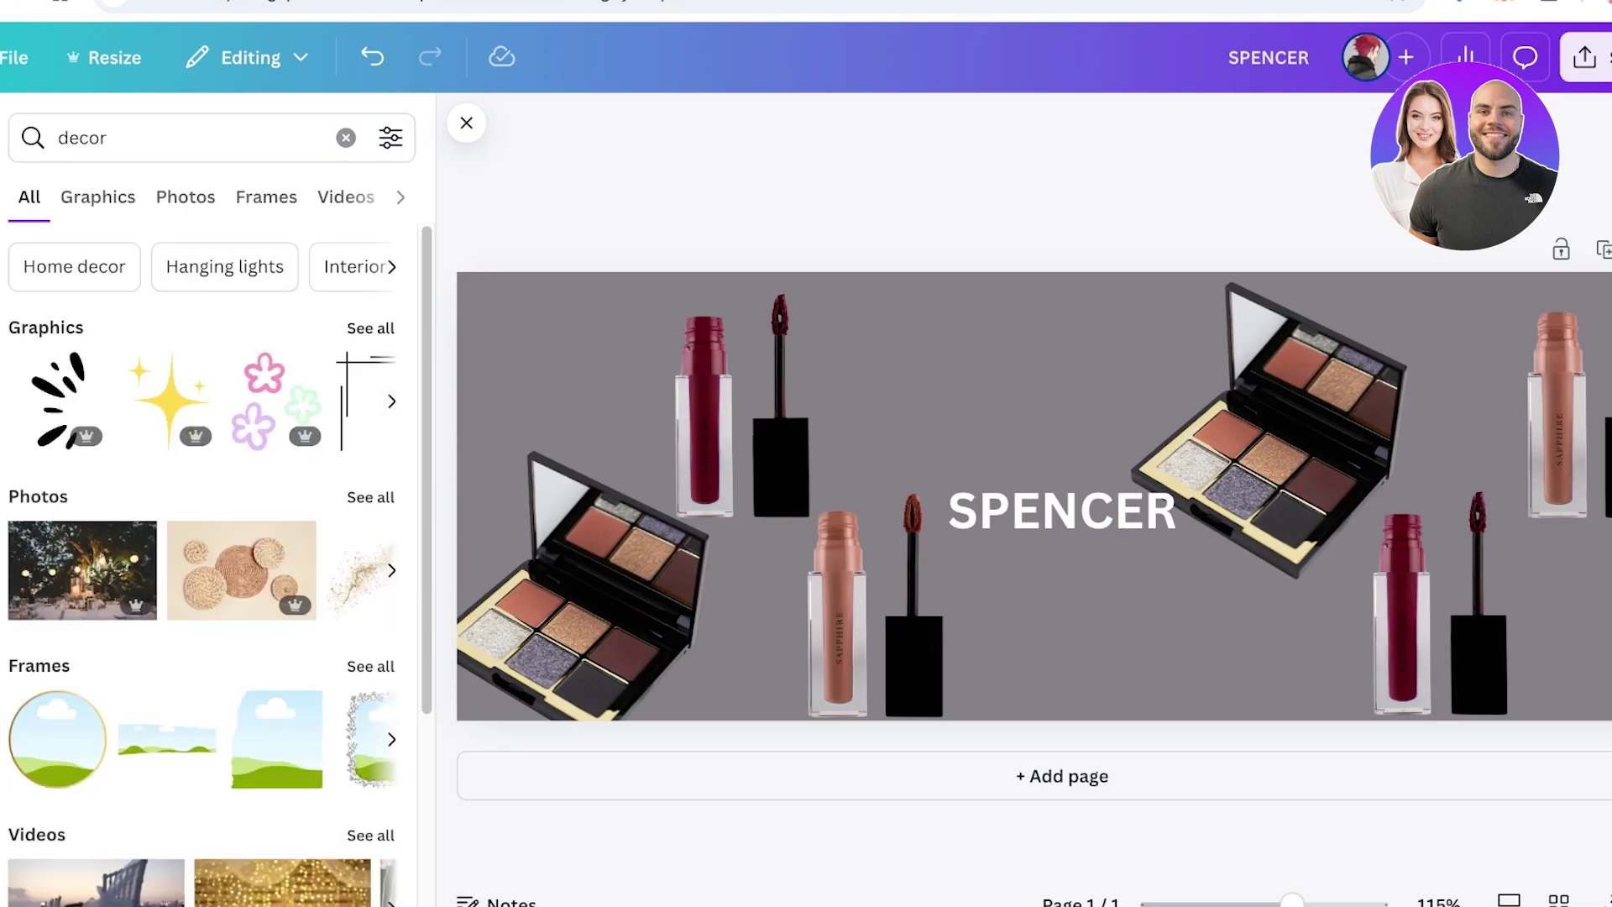
click(97, 197)
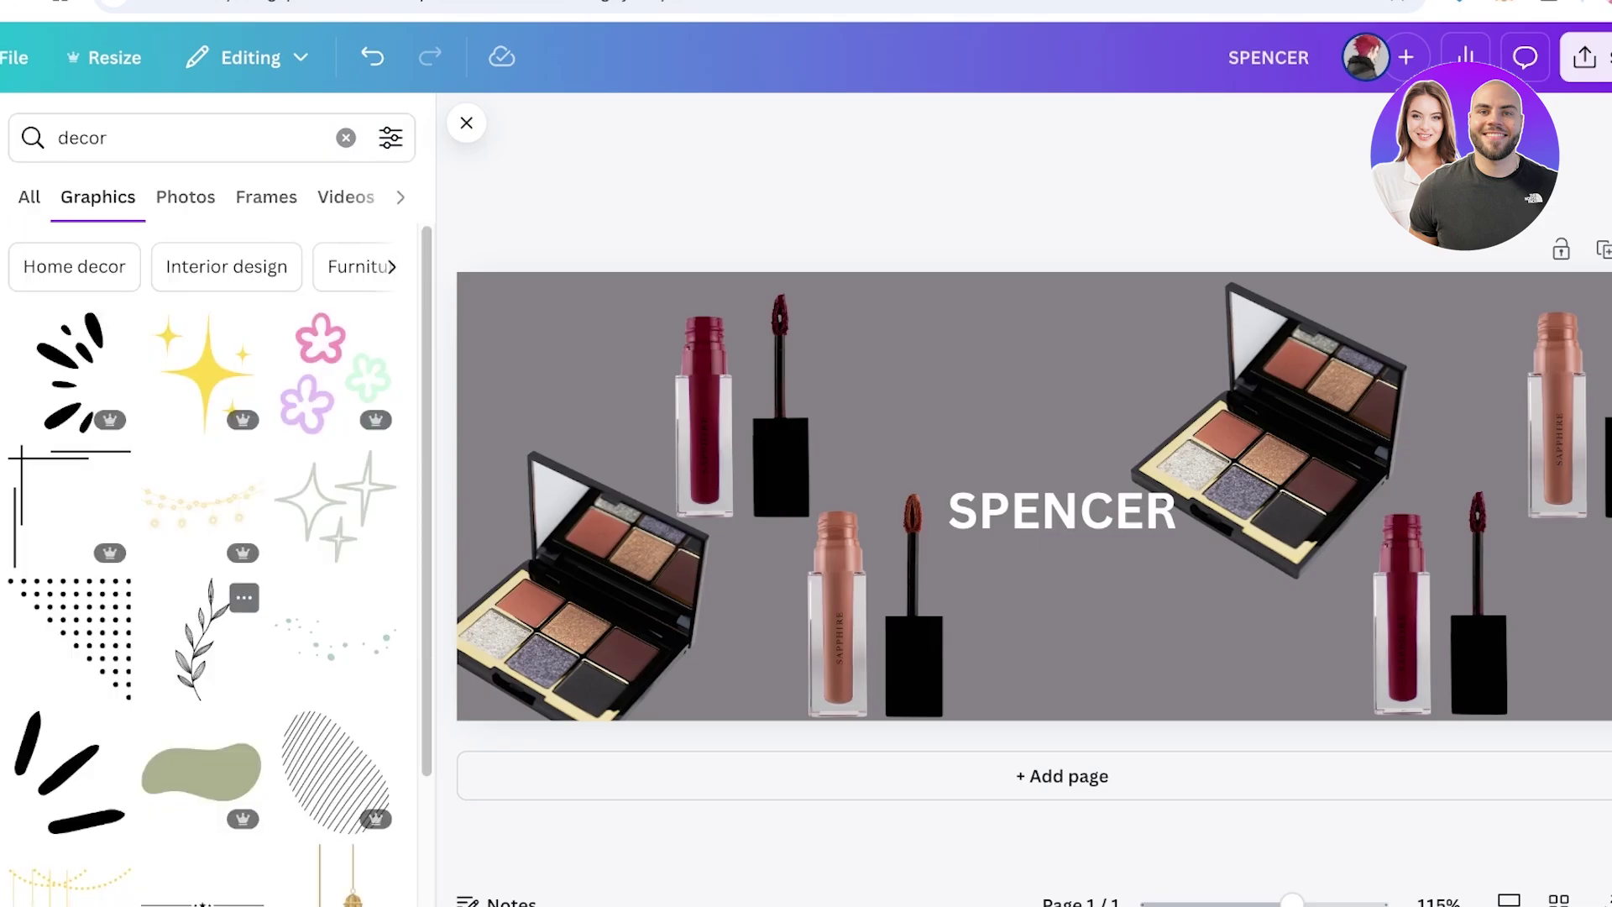
scroll(201, 671, down, 3)
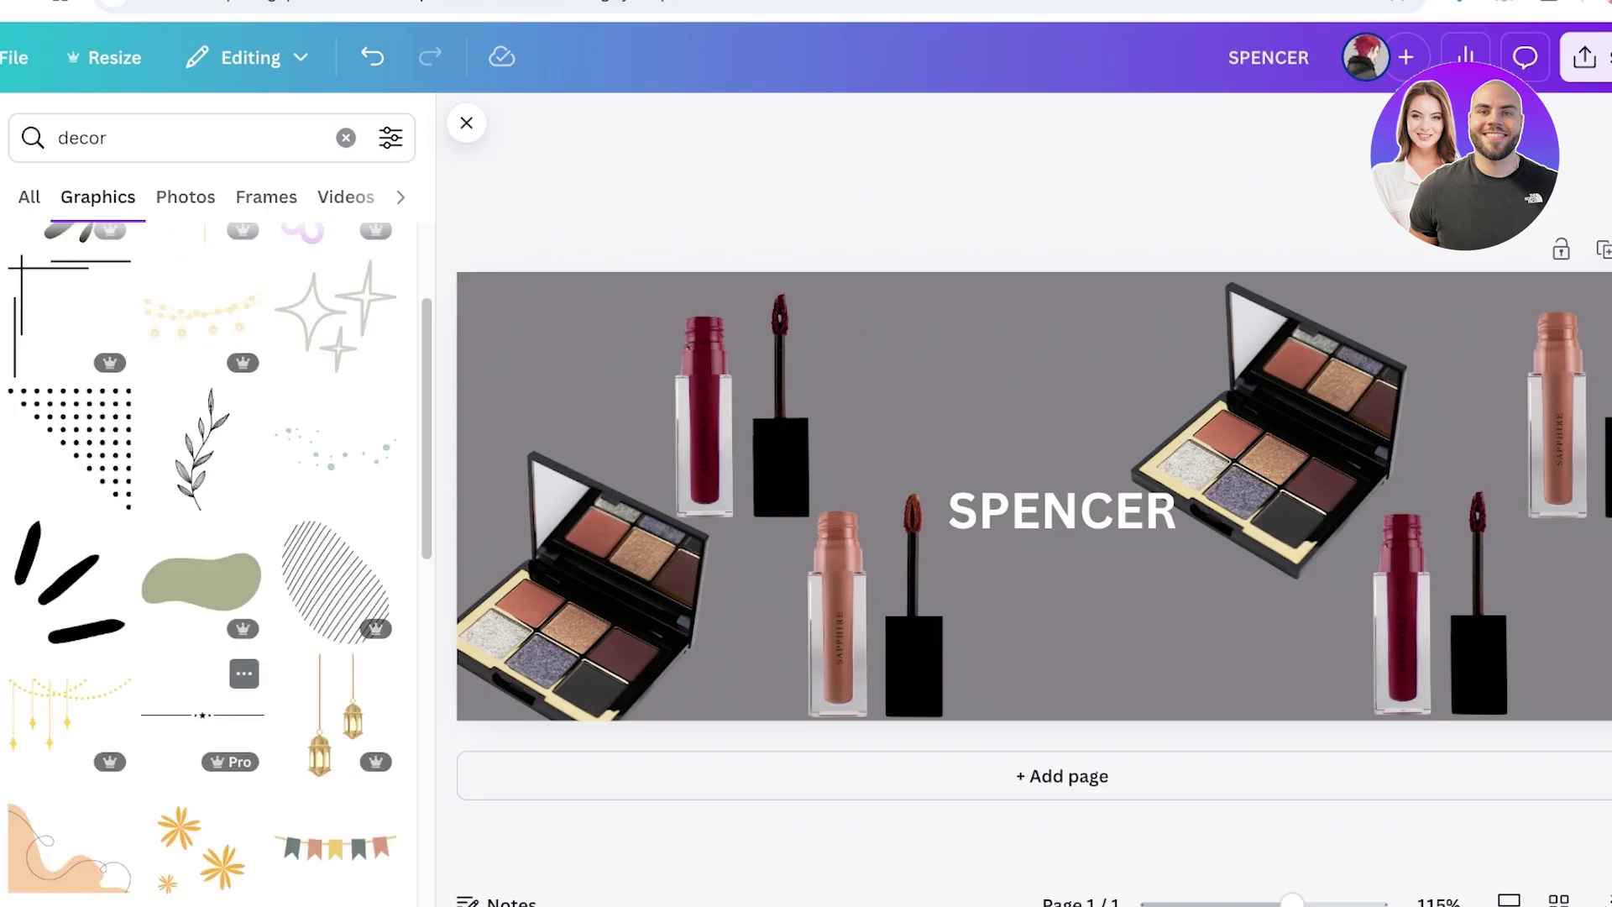
scroll(202, 697, down, 2)
scroll(336, 588, down, 3)
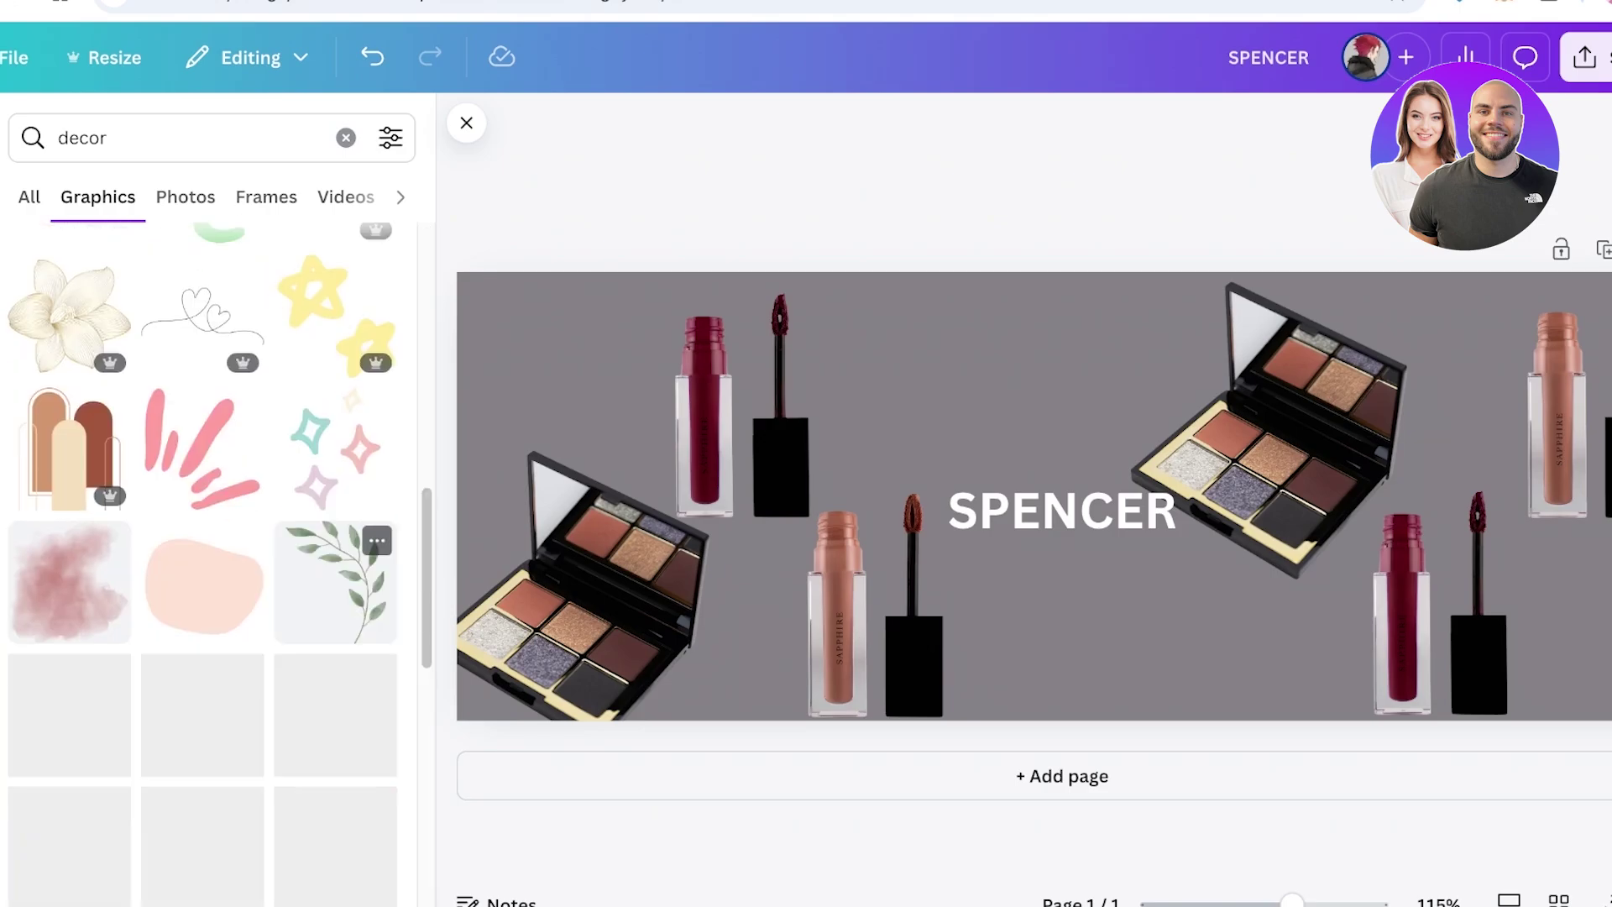
scroll(202, 638, down, 4)
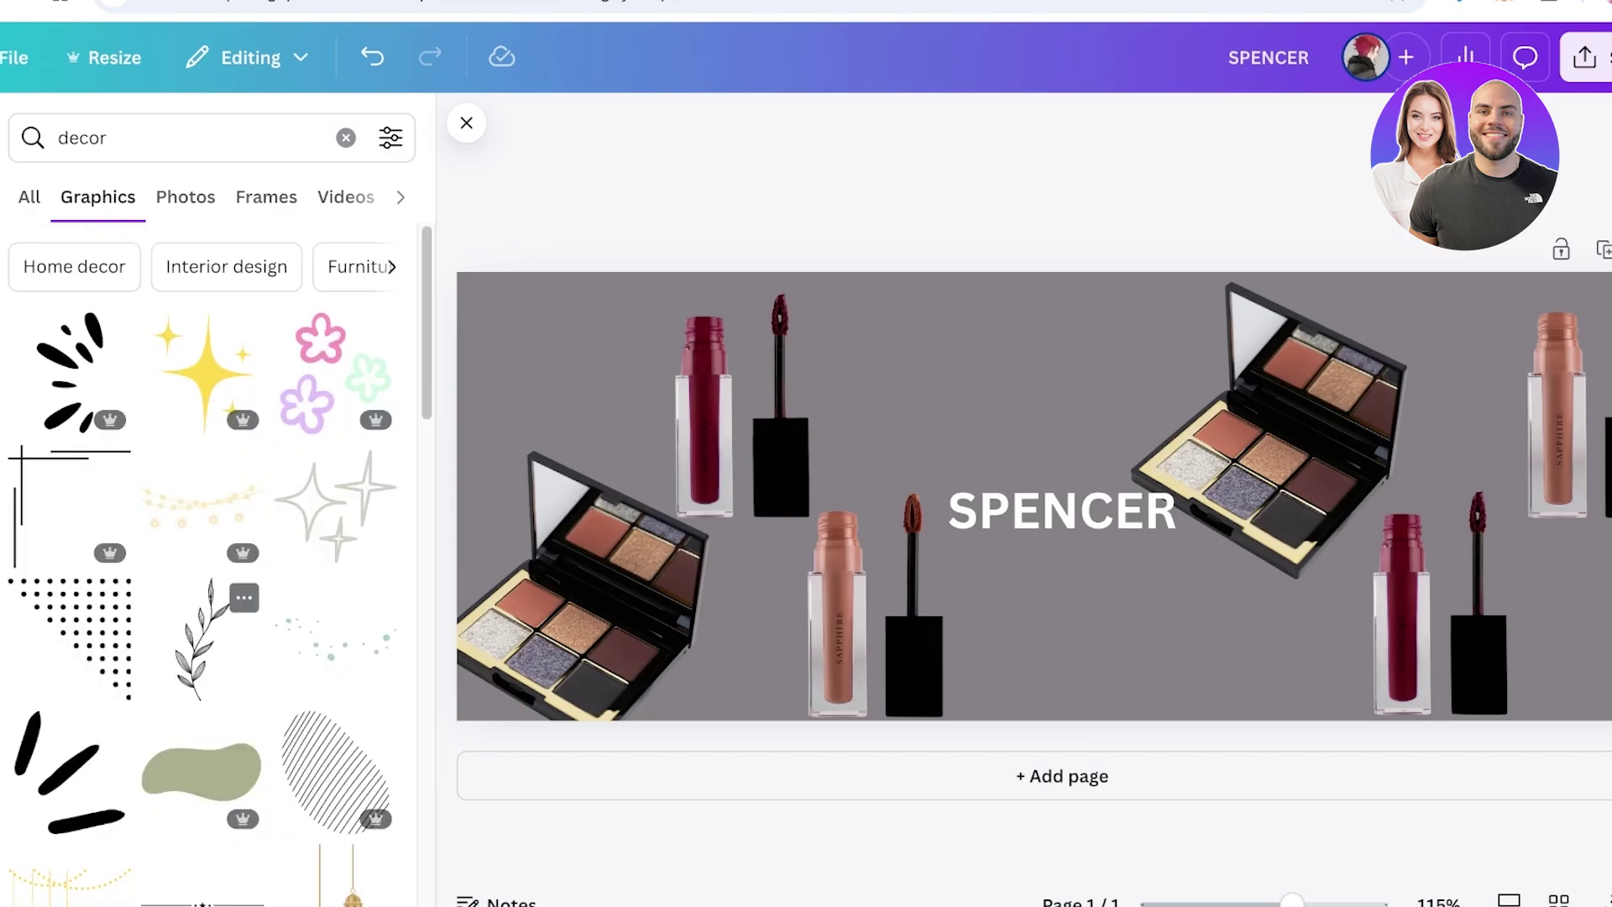
Add a leaf-branch graphic, enlarge and rotate it, and lay it across the cover centre
drag(201, 638, 1568, 597)
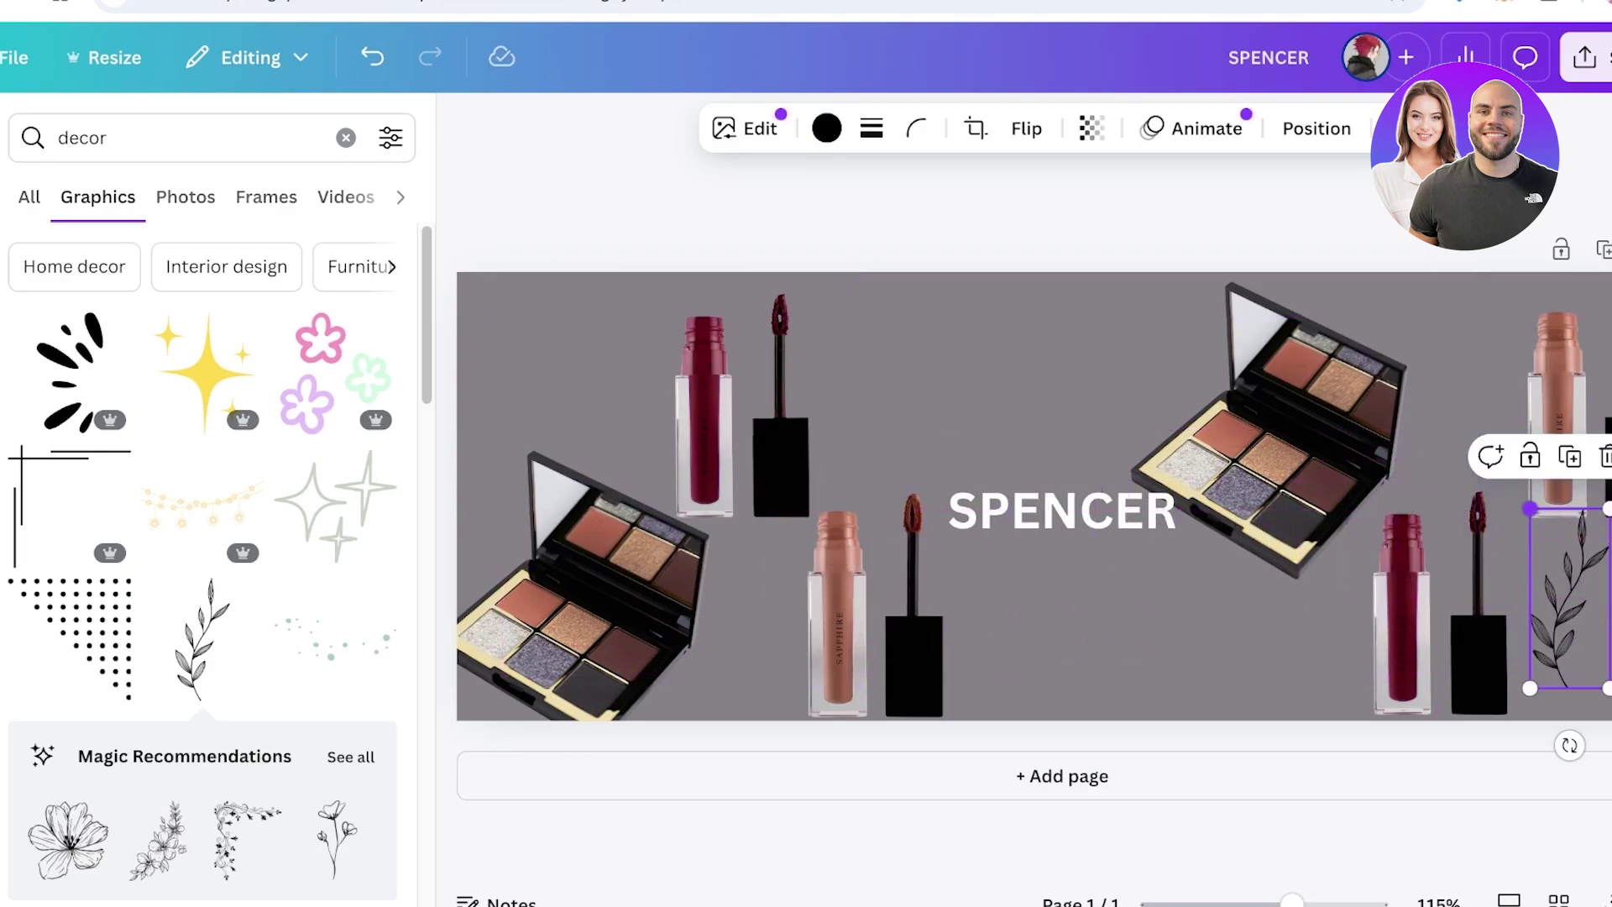
drag(1530, 508, 1254, 109)
drag(1430, 470, 1071, 482)
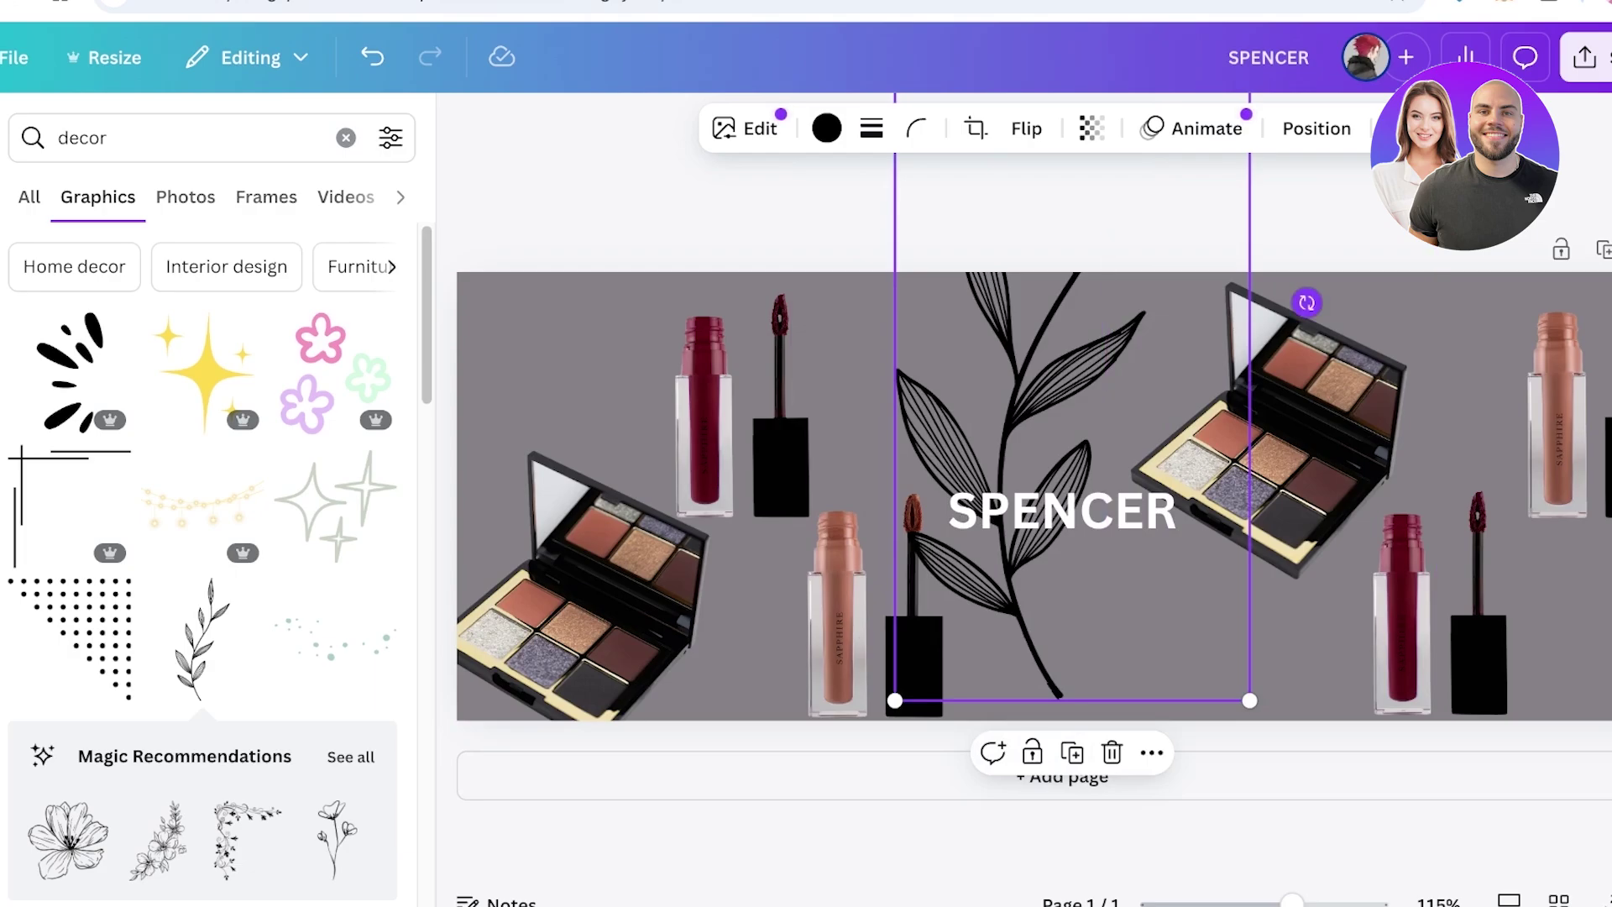
drag(1306, 302, 1053, 138)
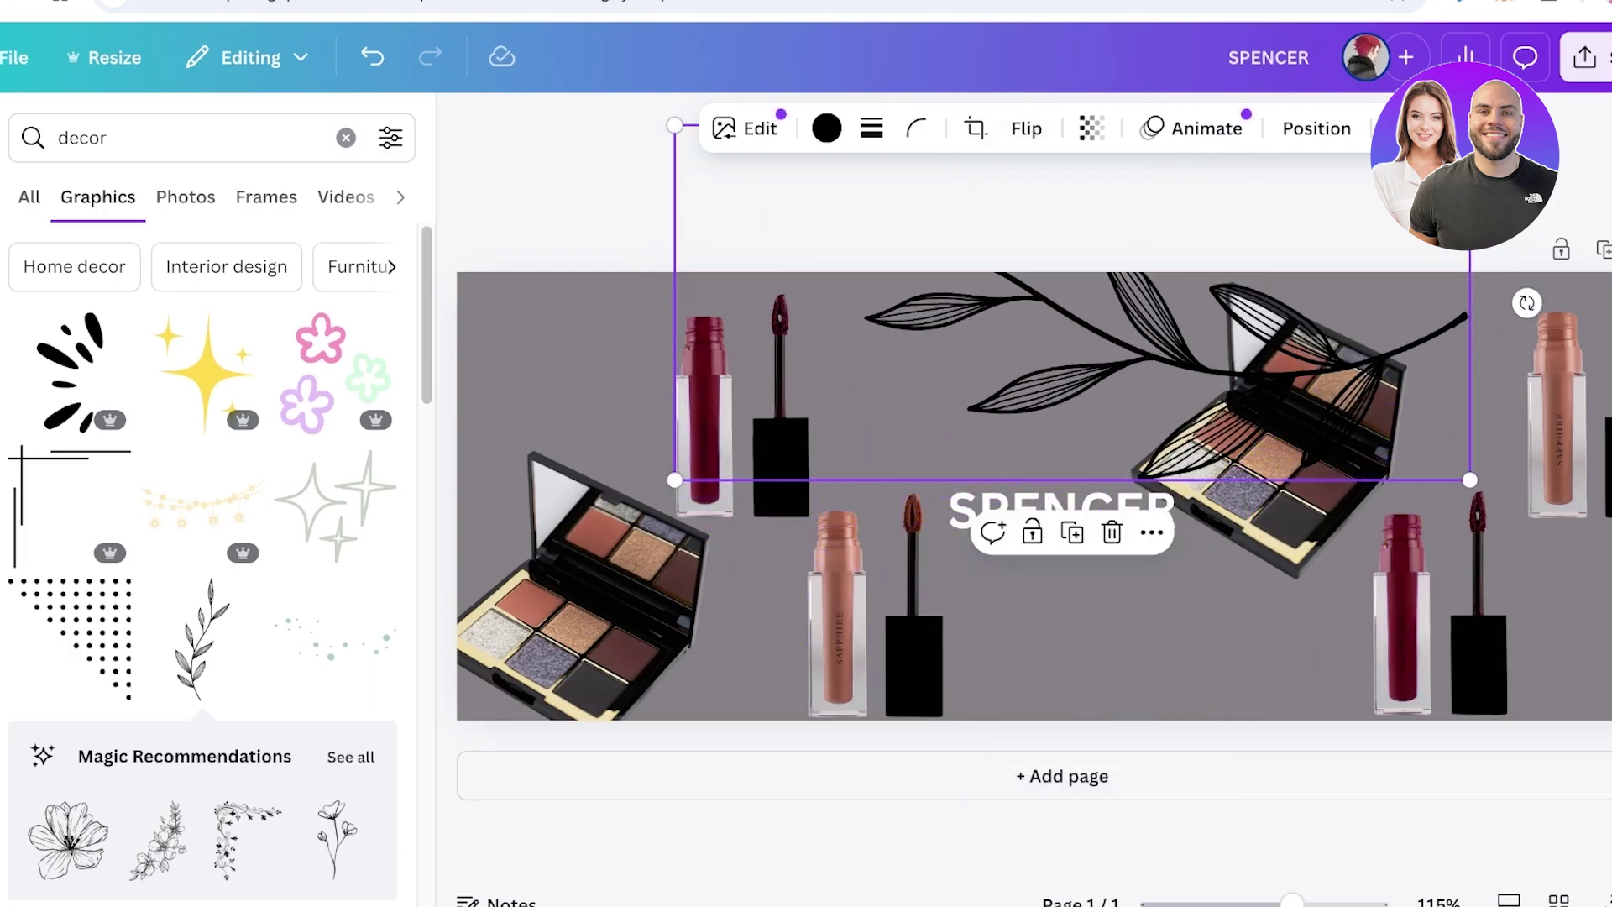
drag(1091, 336, 1054, 526)
Fade the leaves to a faint overlay, send them behind the products, and resize them
click(1091, 128)
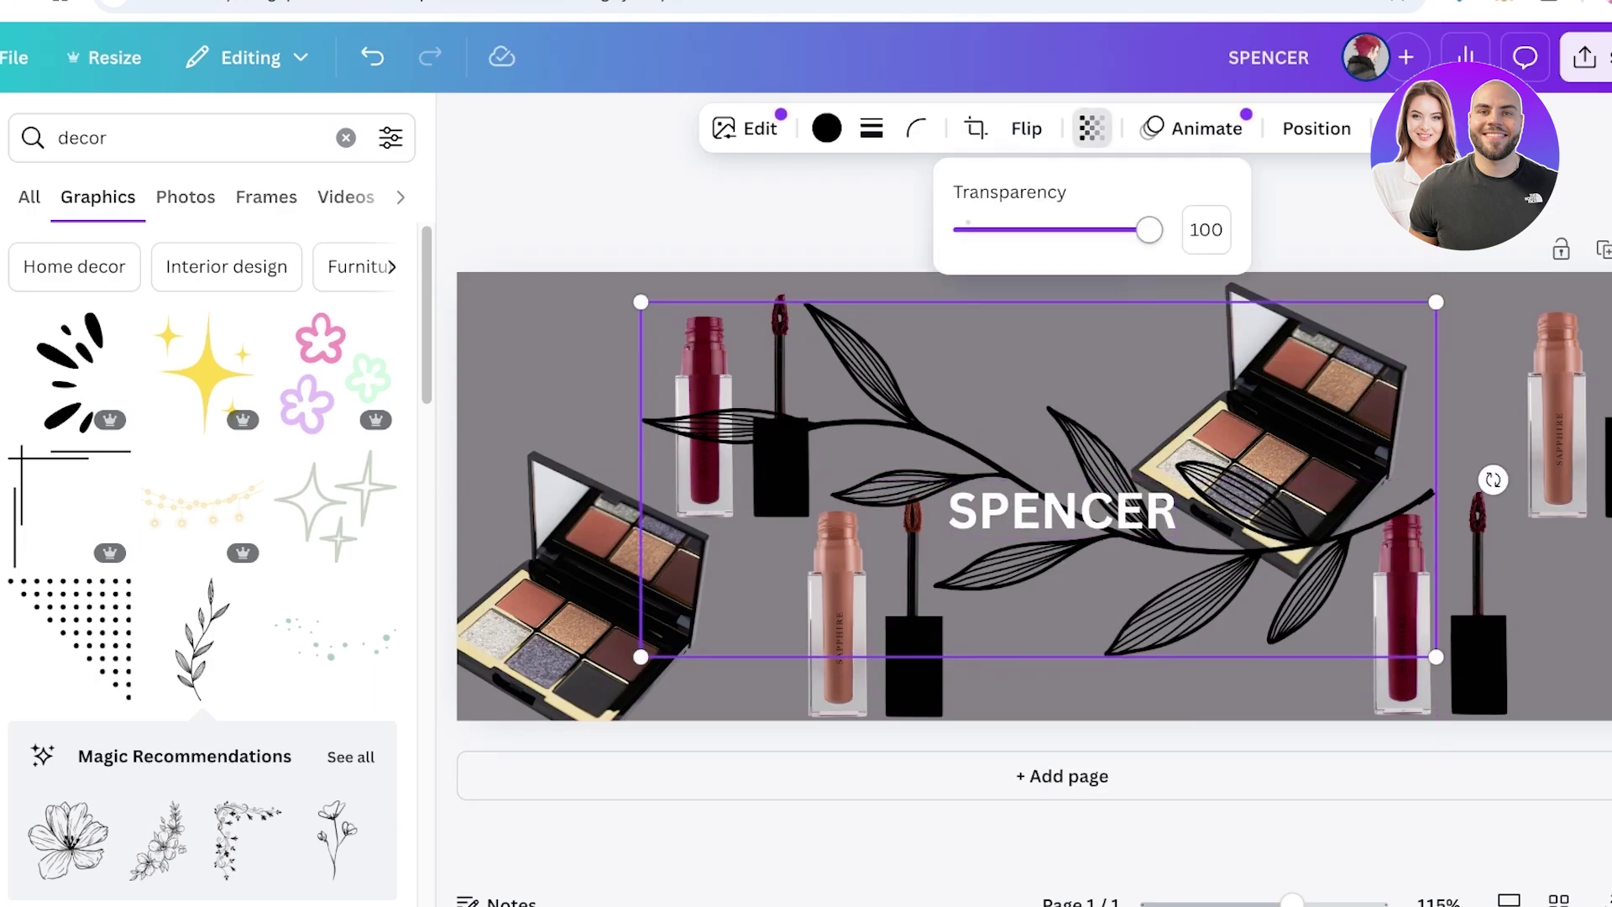
drag(1147, 228, 999, 229)
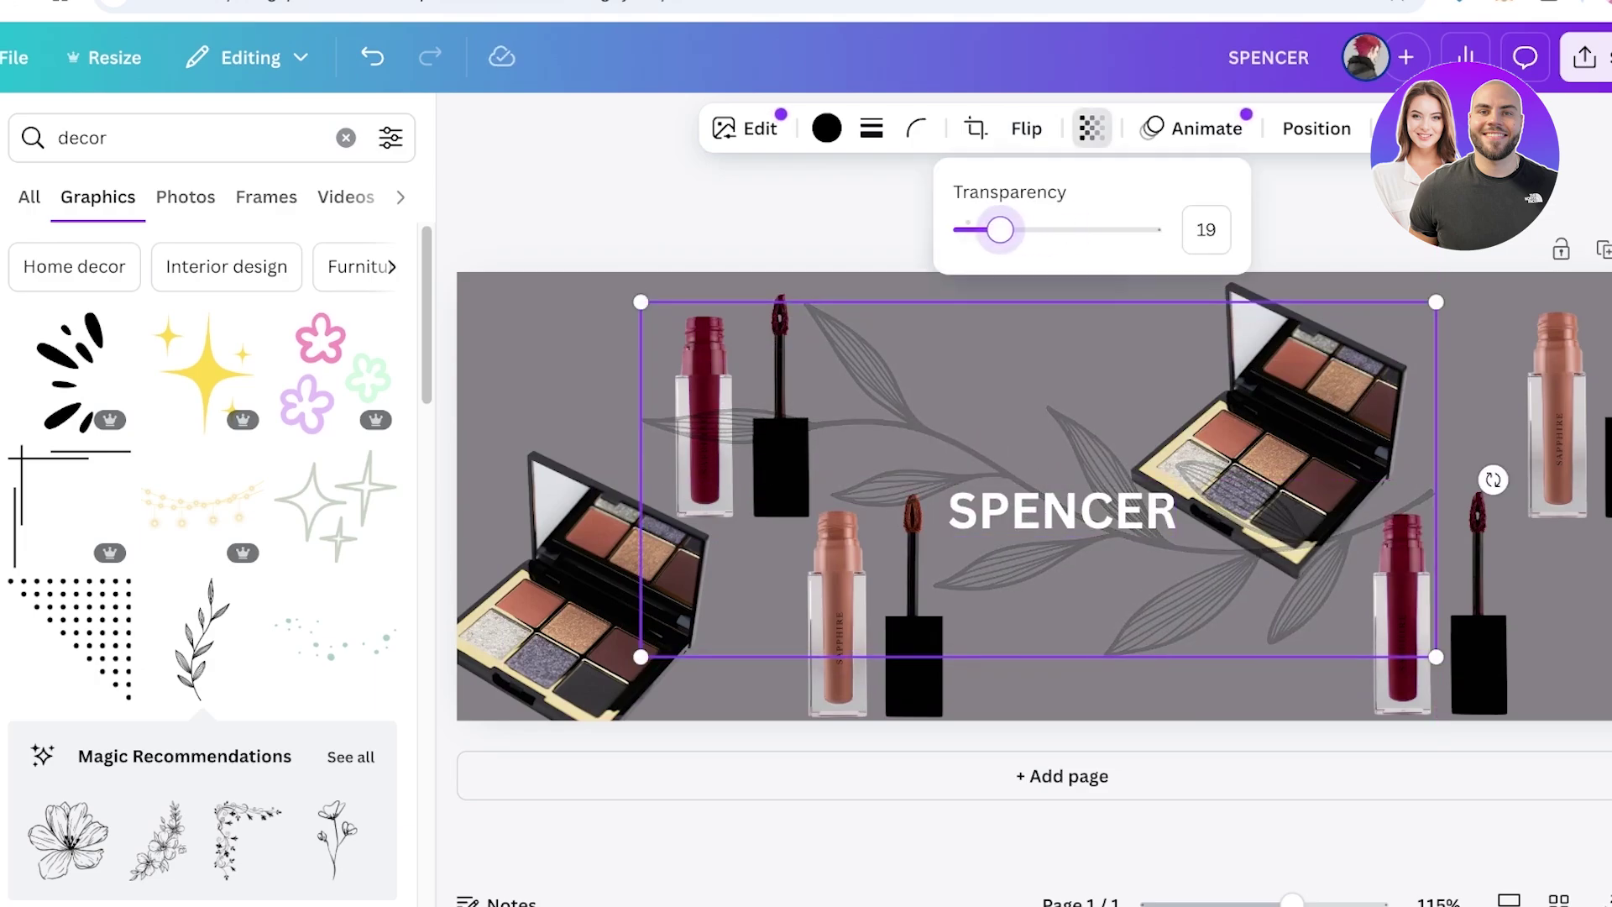
right_click(873, 420)
mouse_move(1007, 497)
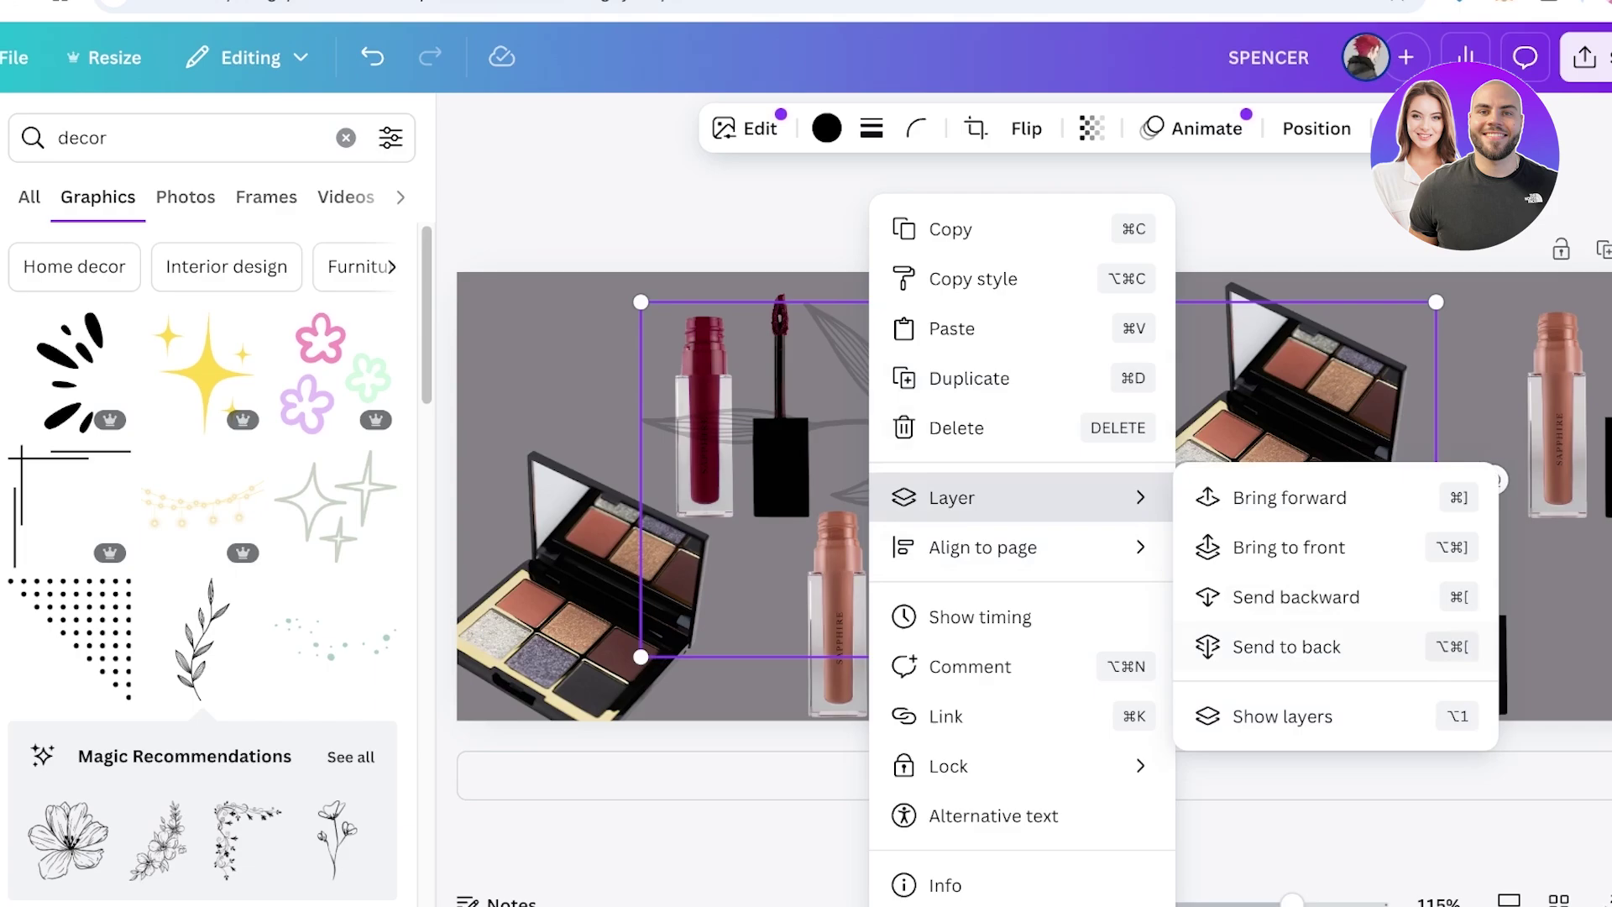
click(1286, 646)
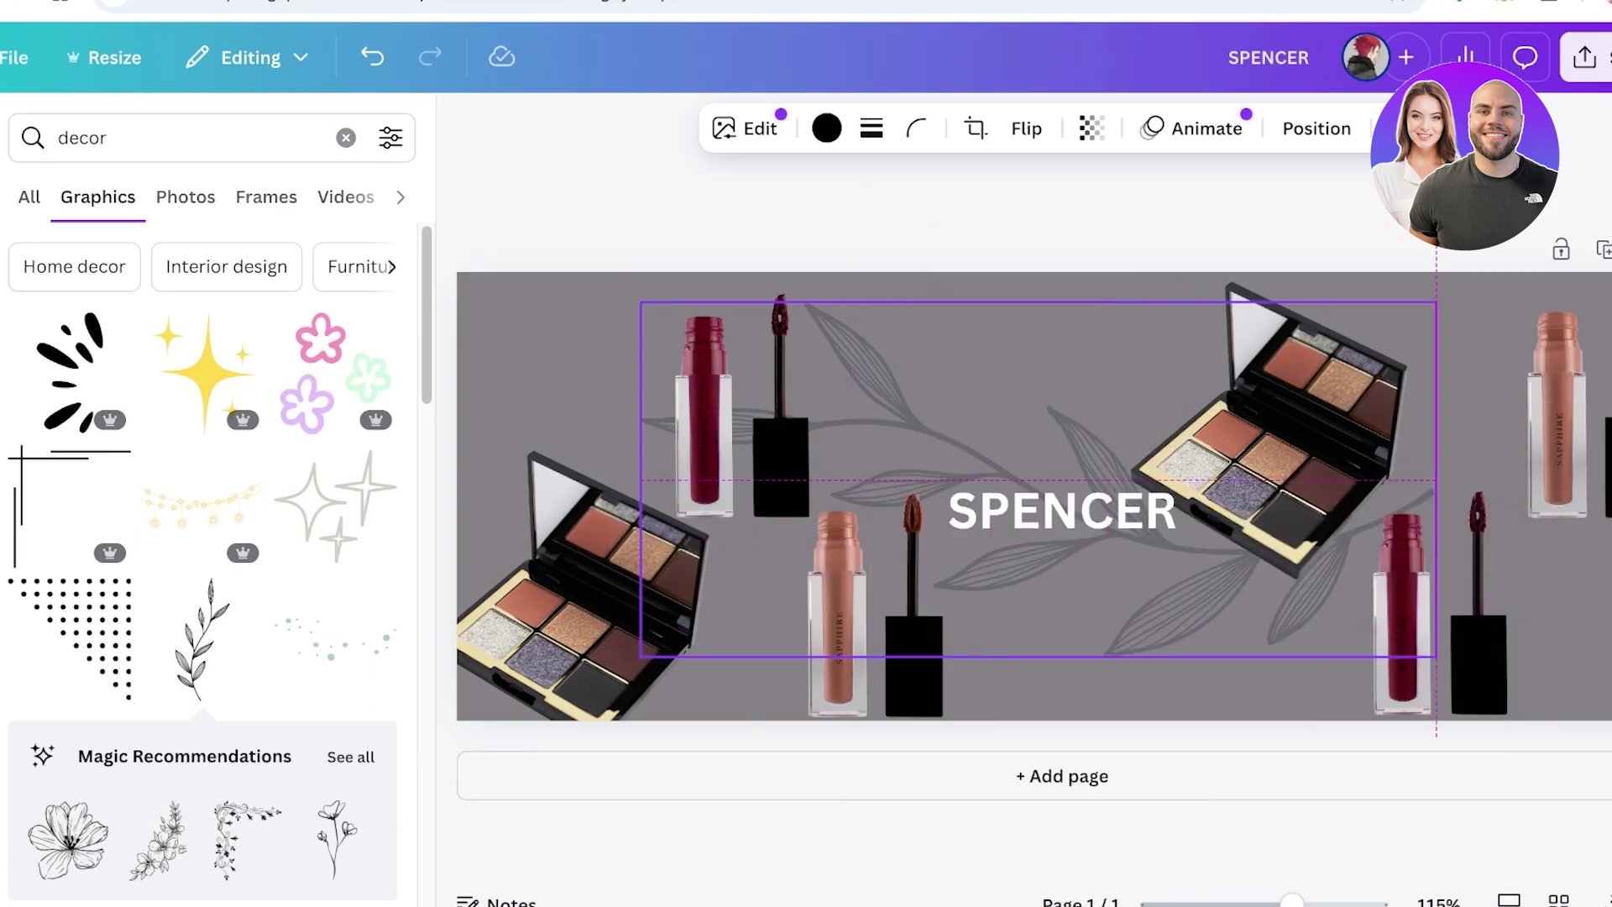
drag(1435, 301, 1607, 202)
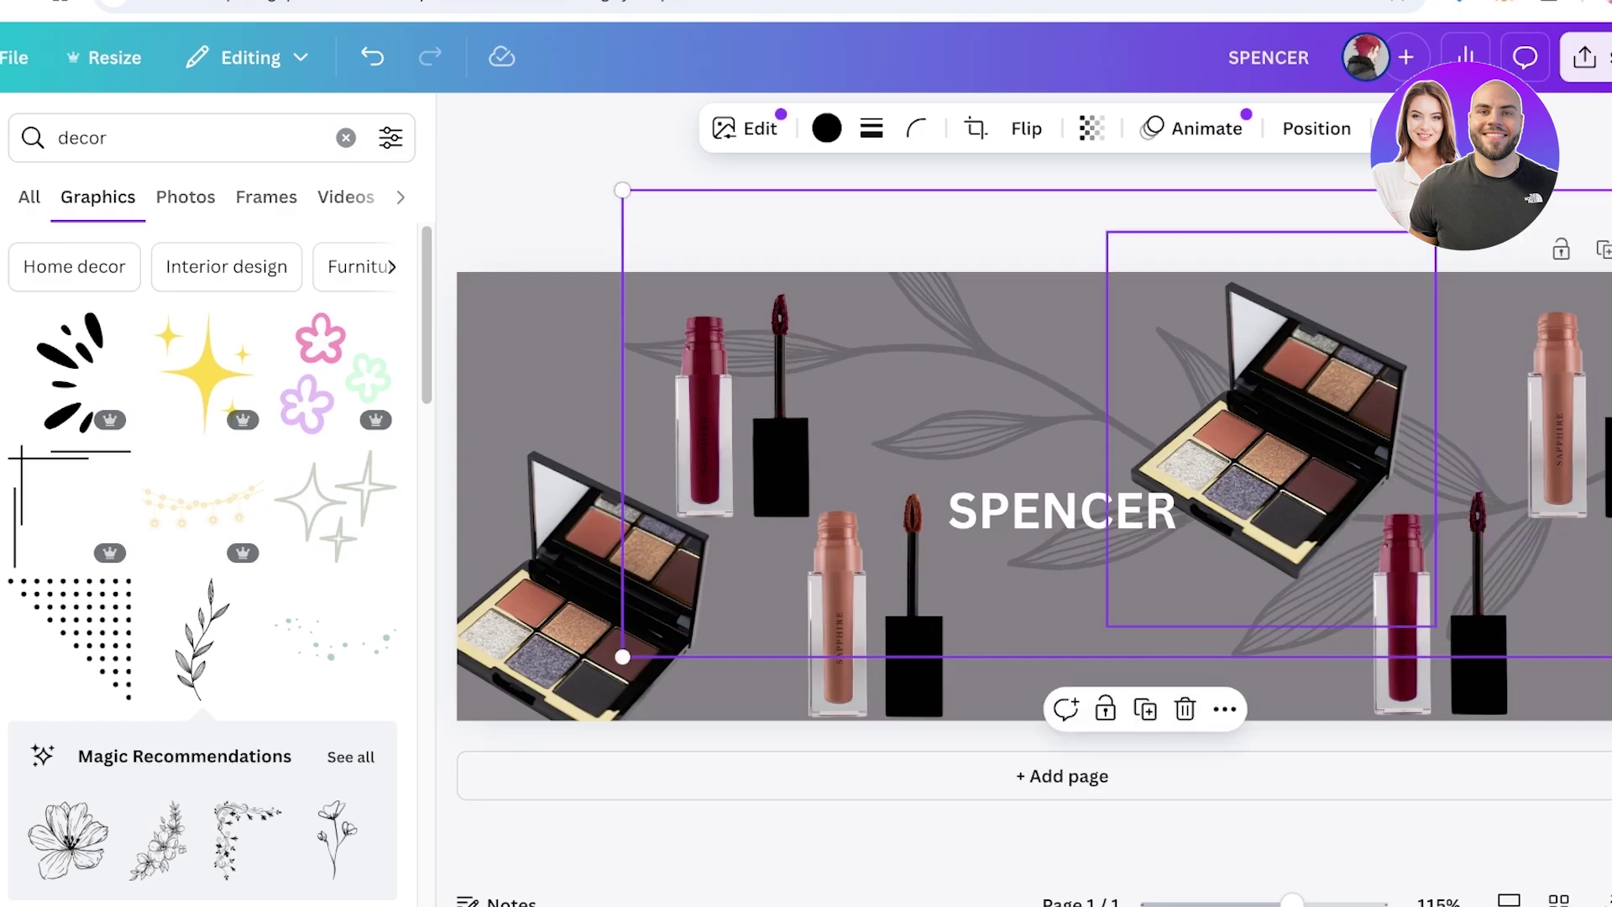
drag(1091, 587, 1010, 659)
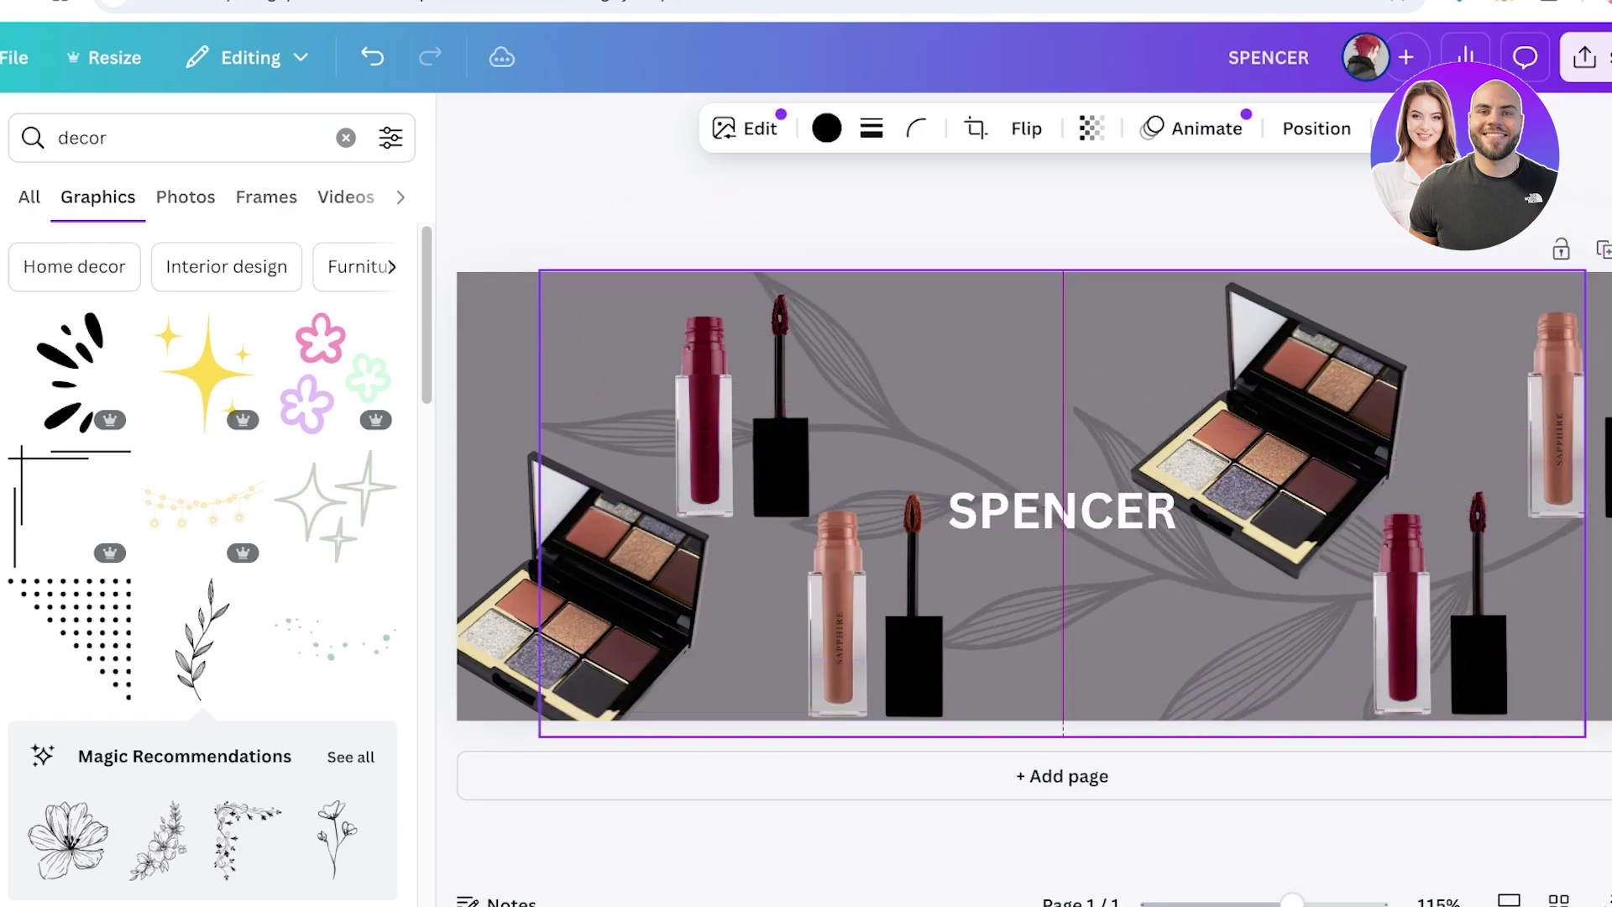
Download the SPENCER cover banner as a PNG file
click(1599, 57)
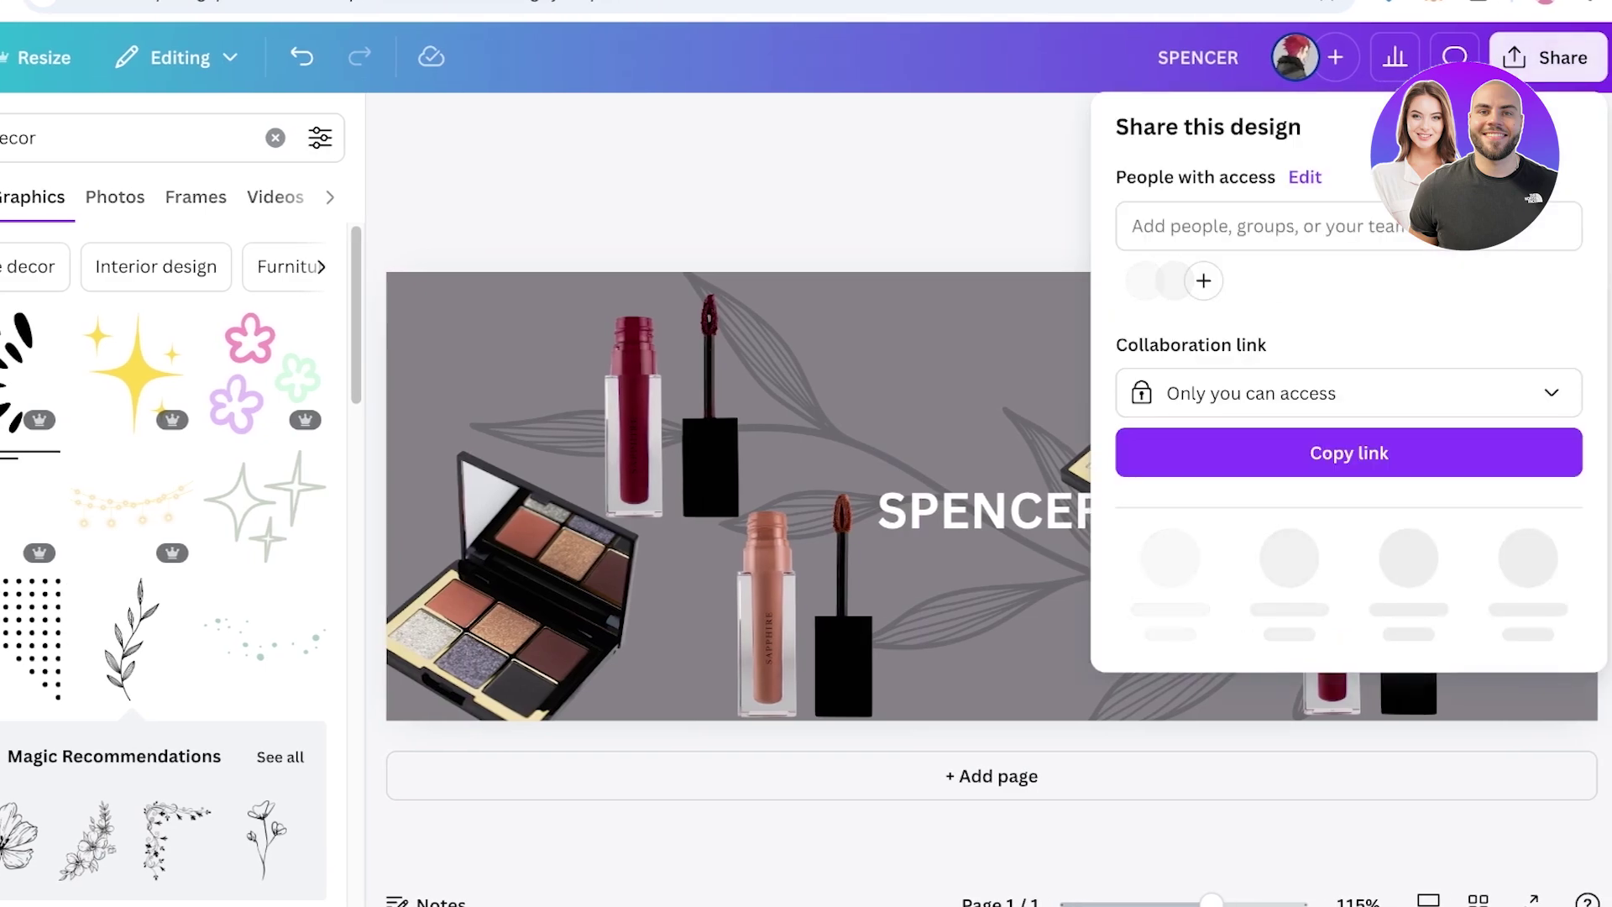
click(1170, 558)
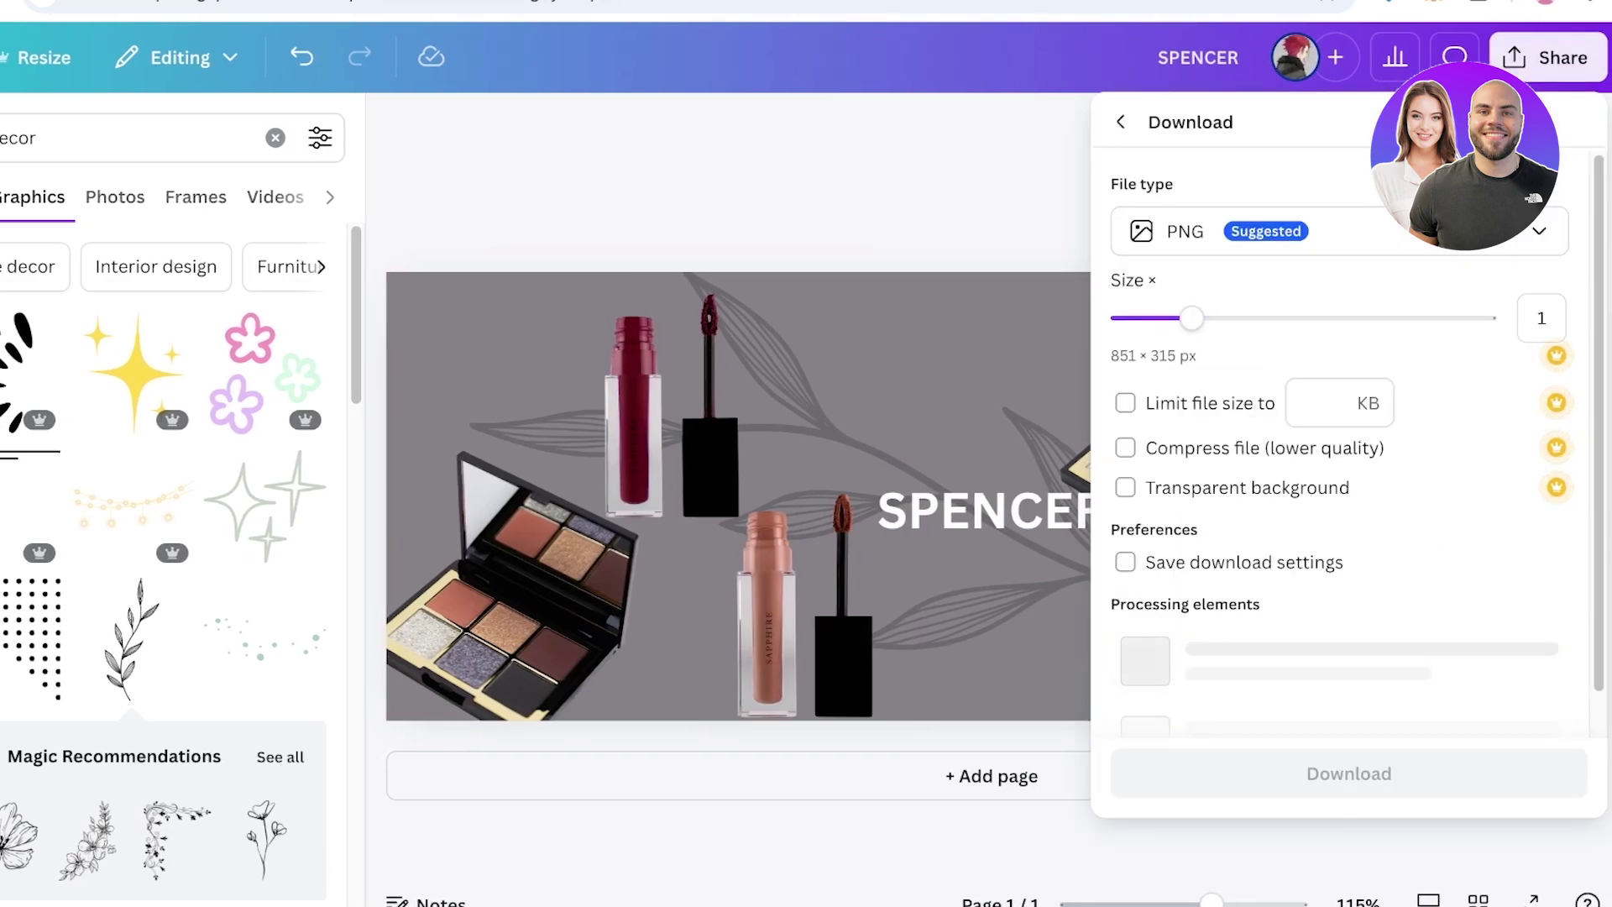
click(1348, 616)
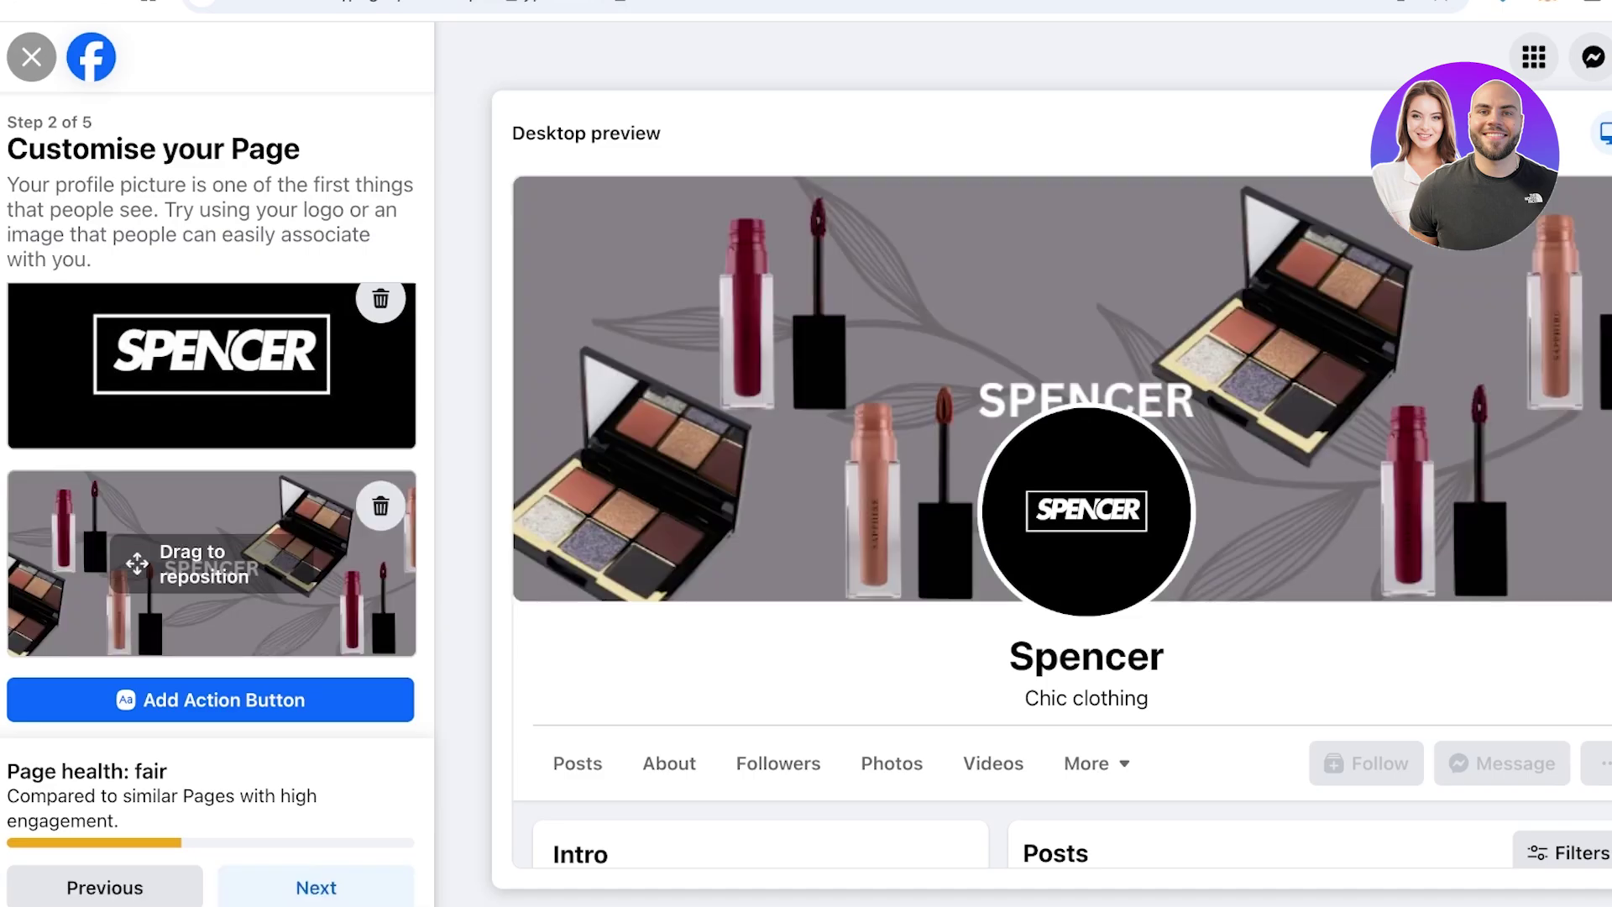
Set the SPENCER banner as the Page cover photo and move on to the action button
scroll(1061, 520, down, 3)
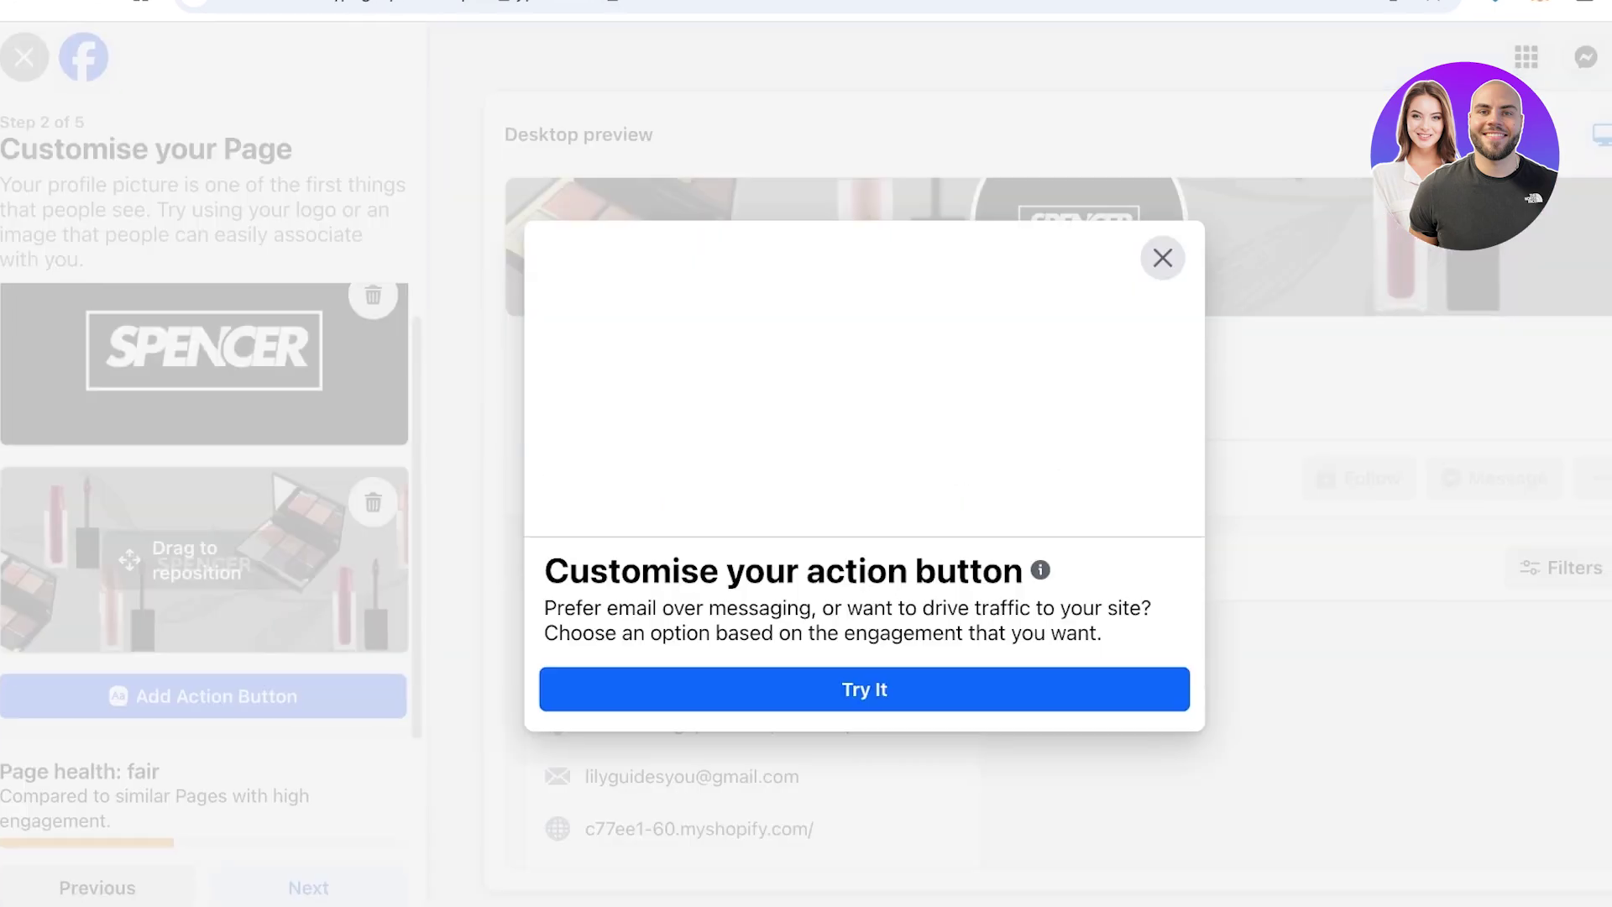
Browse through the available action button choices for the Spencer Page
click(828, 689)
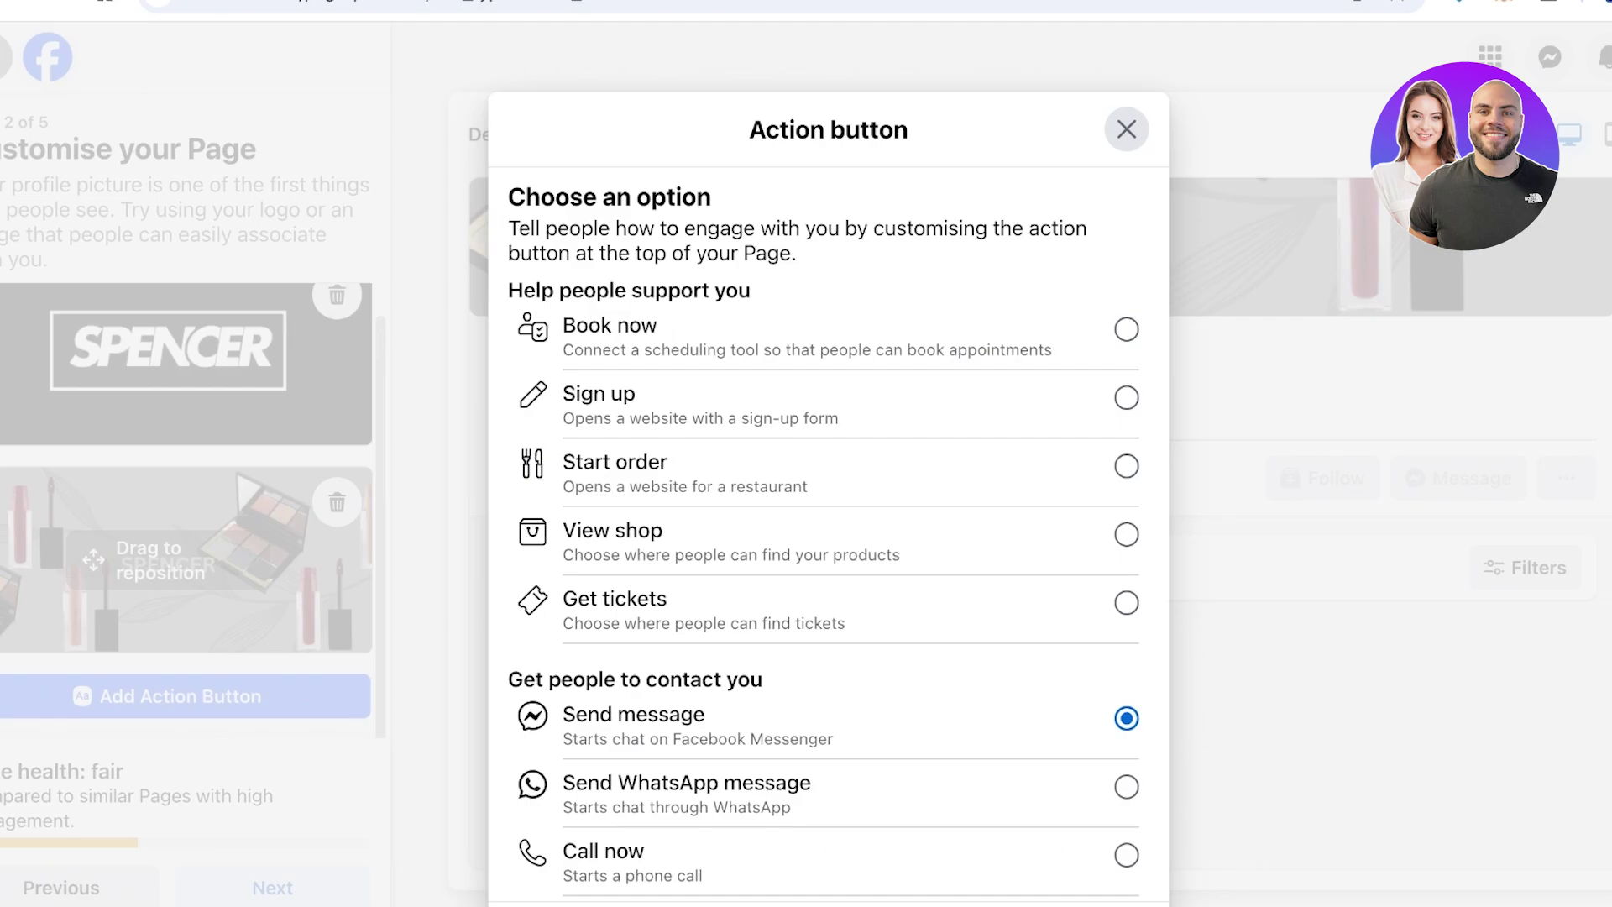
scroll(828, 537, down, 3)
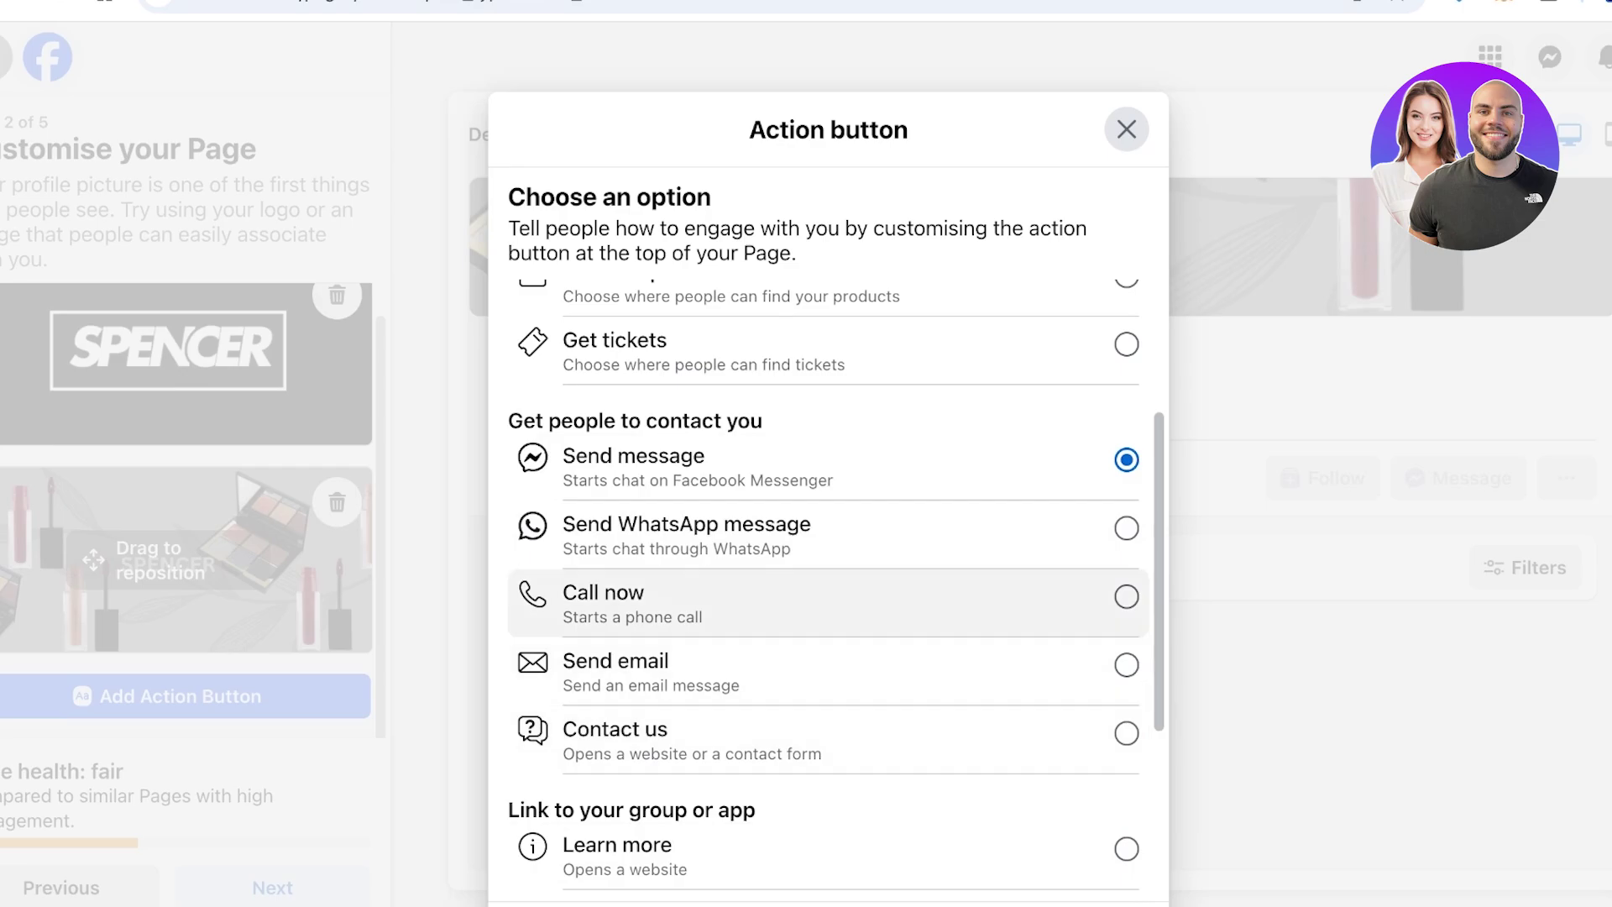
scroll(828, 604, down, 3)
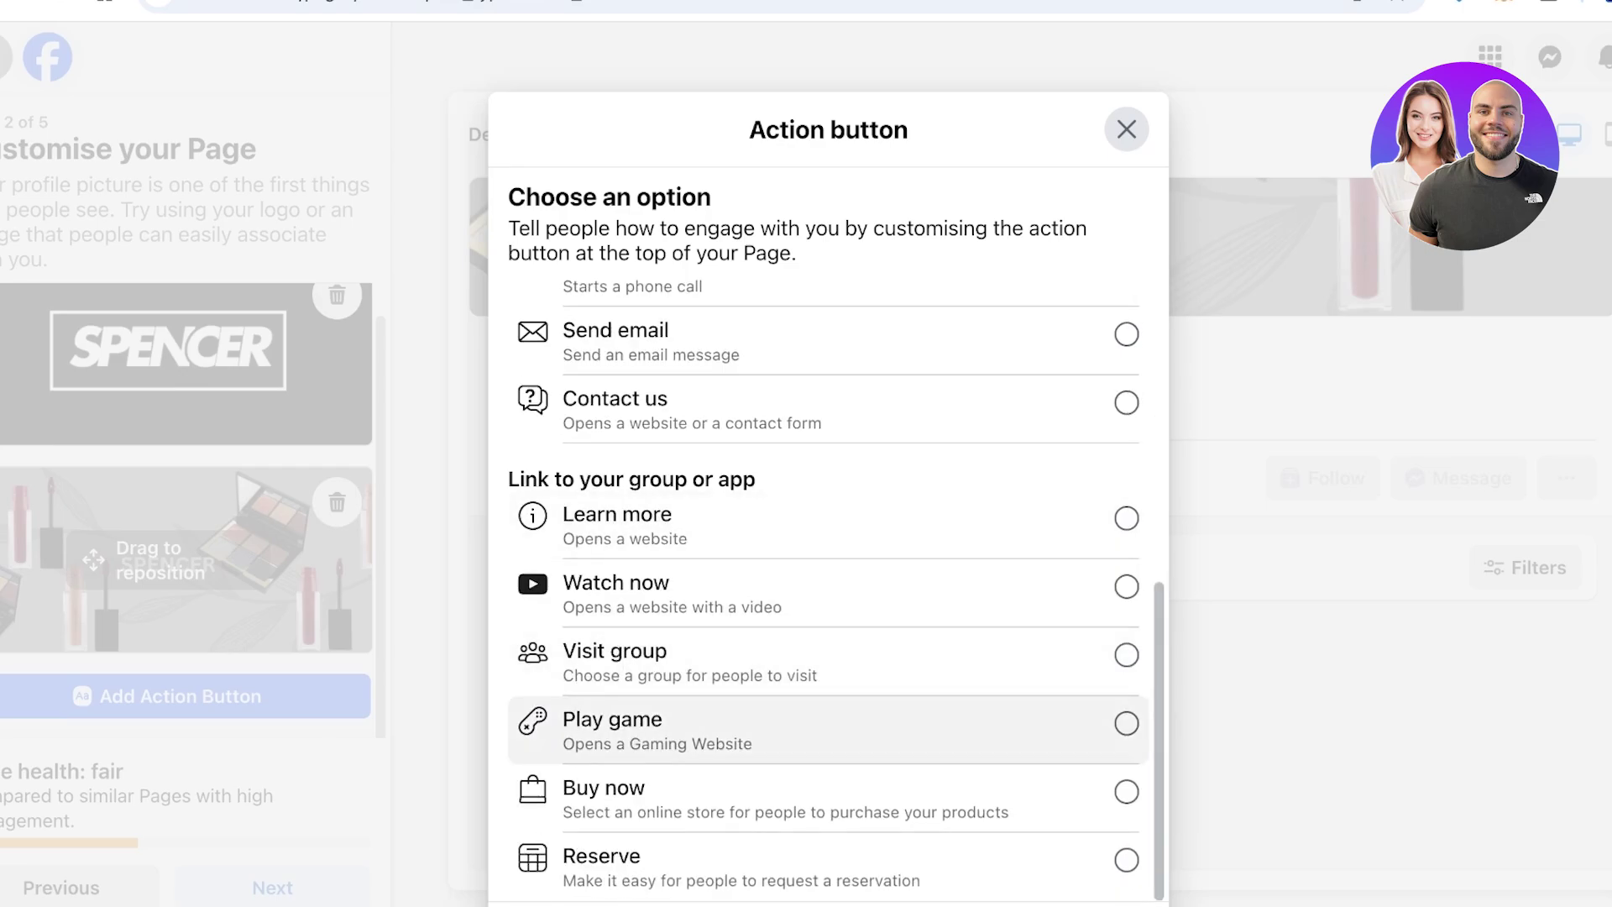
scroll(828, 663, up, 3)
scroll(828, 596, up, 3)
scroll(828, 596, down, 6)
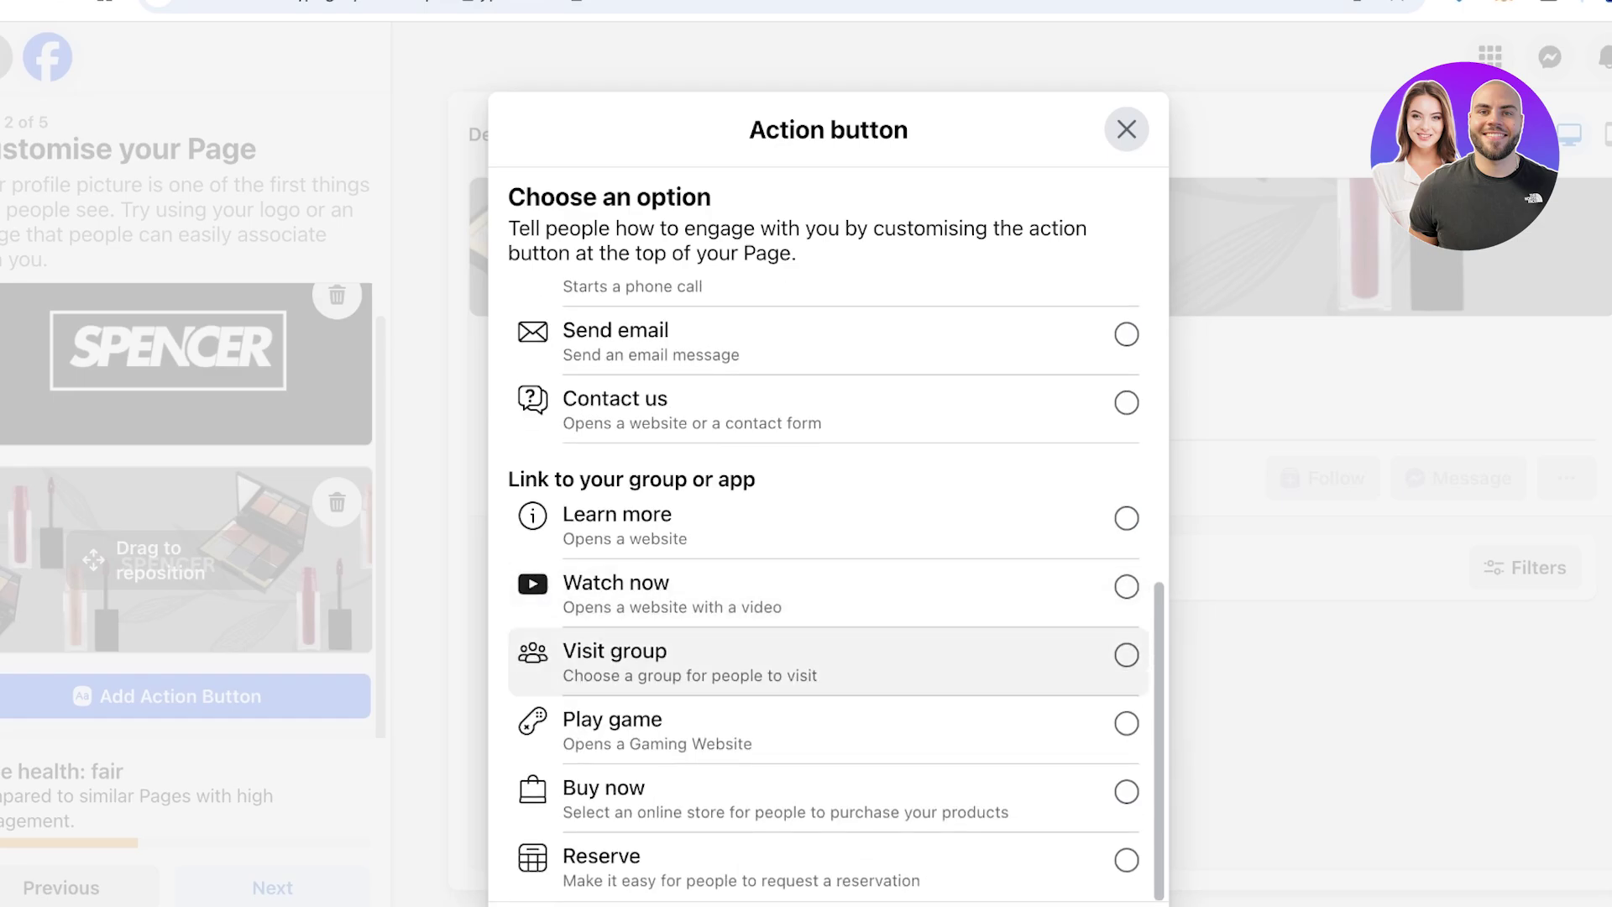
scroll(829, 655, up, 4)
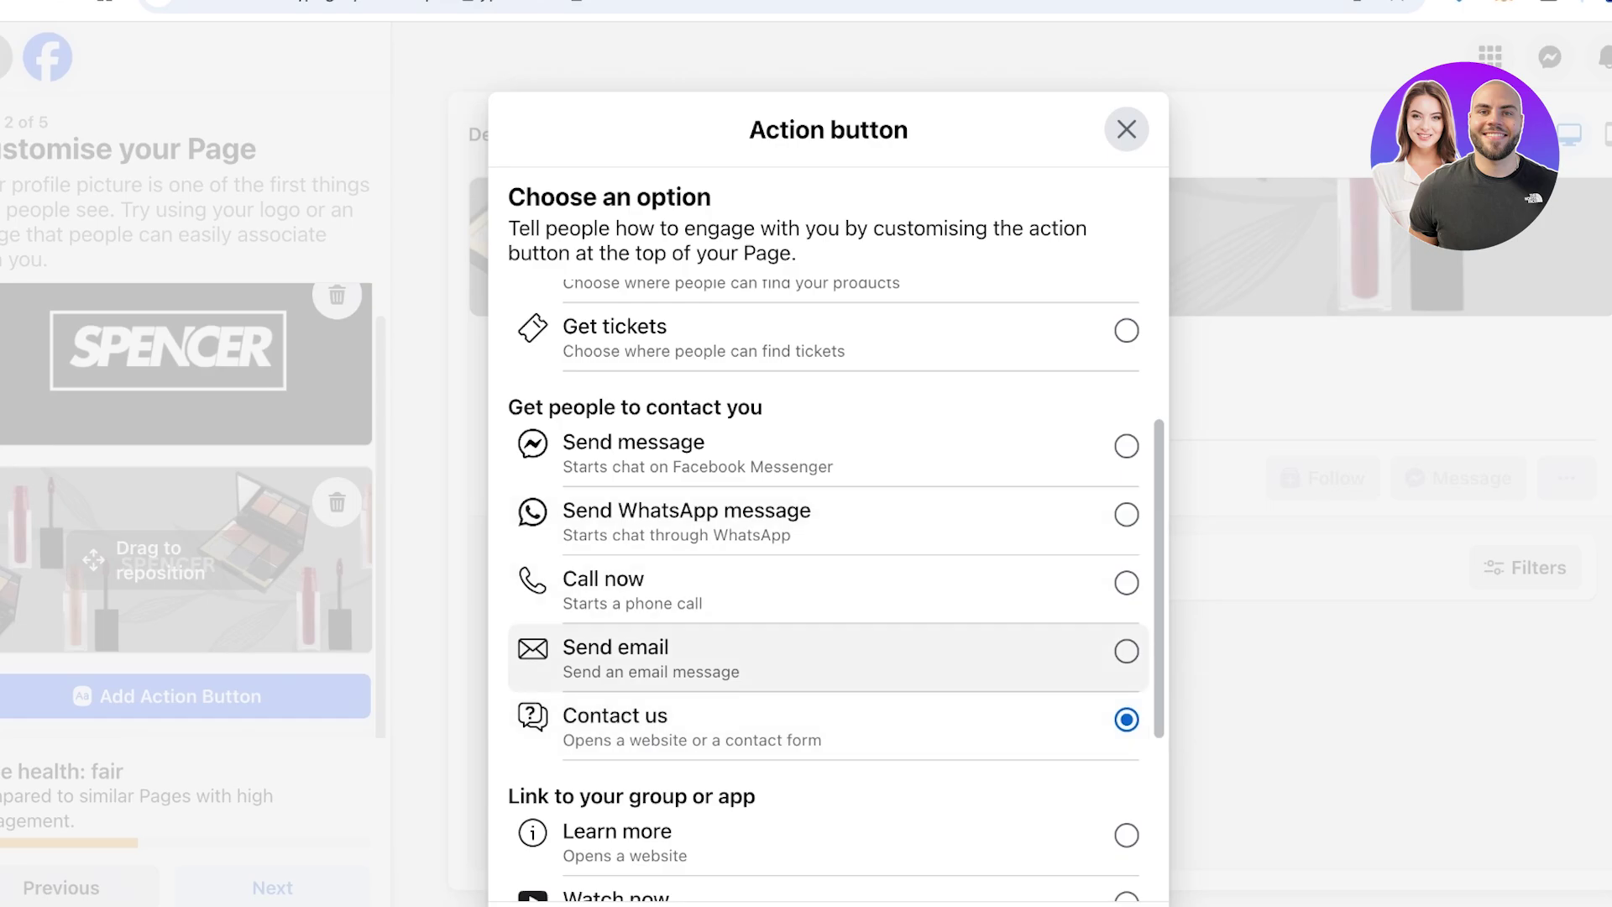
scroll(831, 659, down, 4)
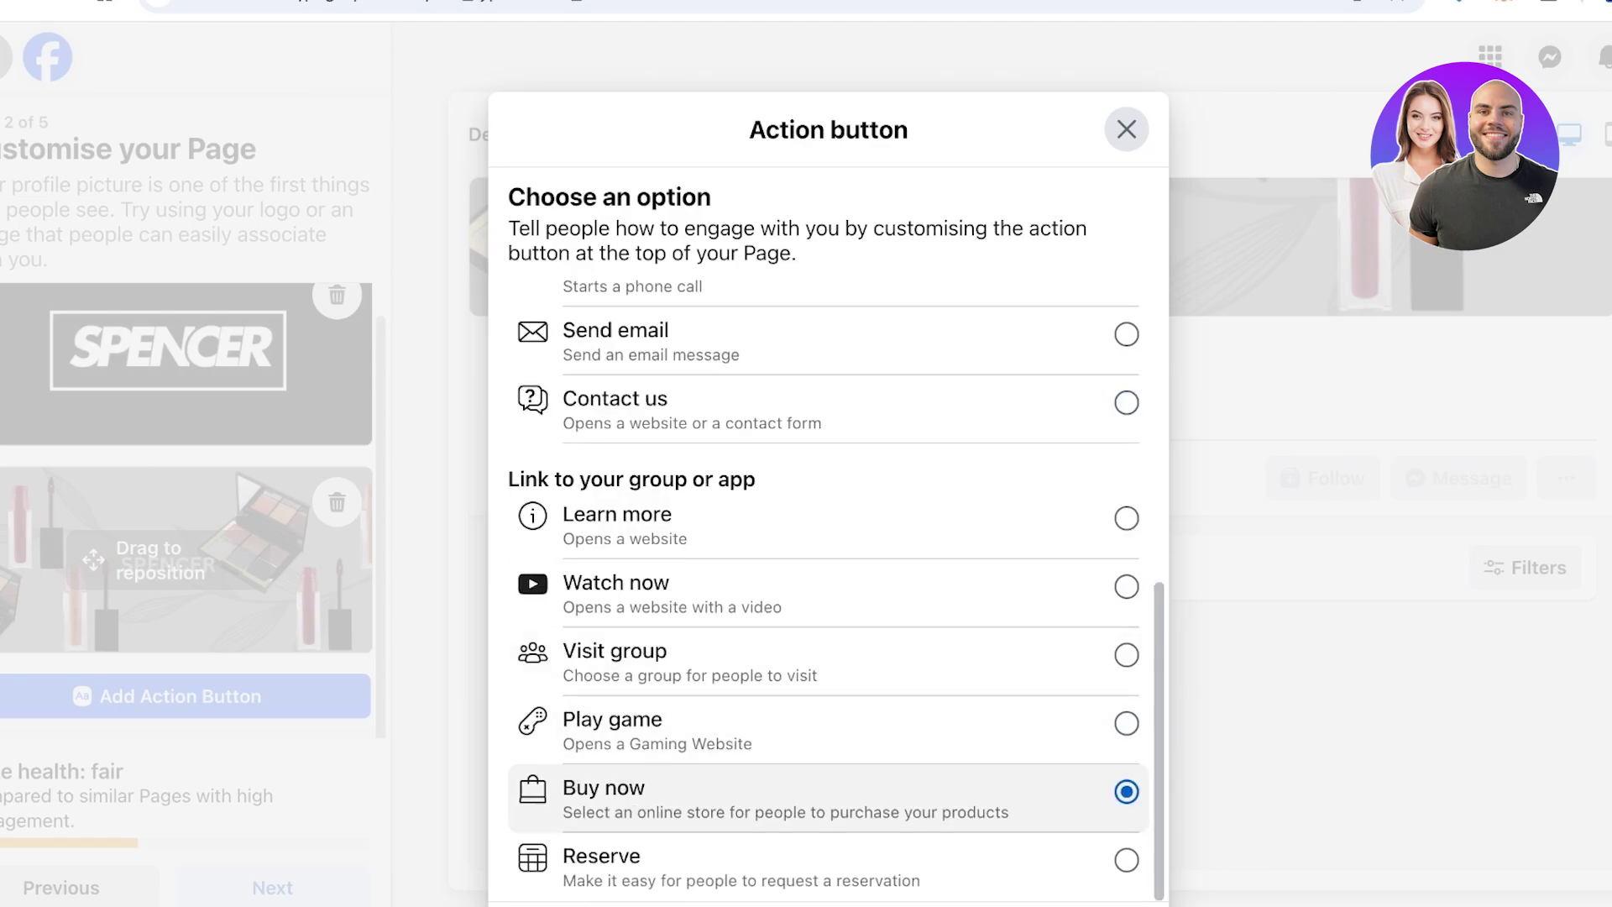
scroll(831, 722, up, 7)
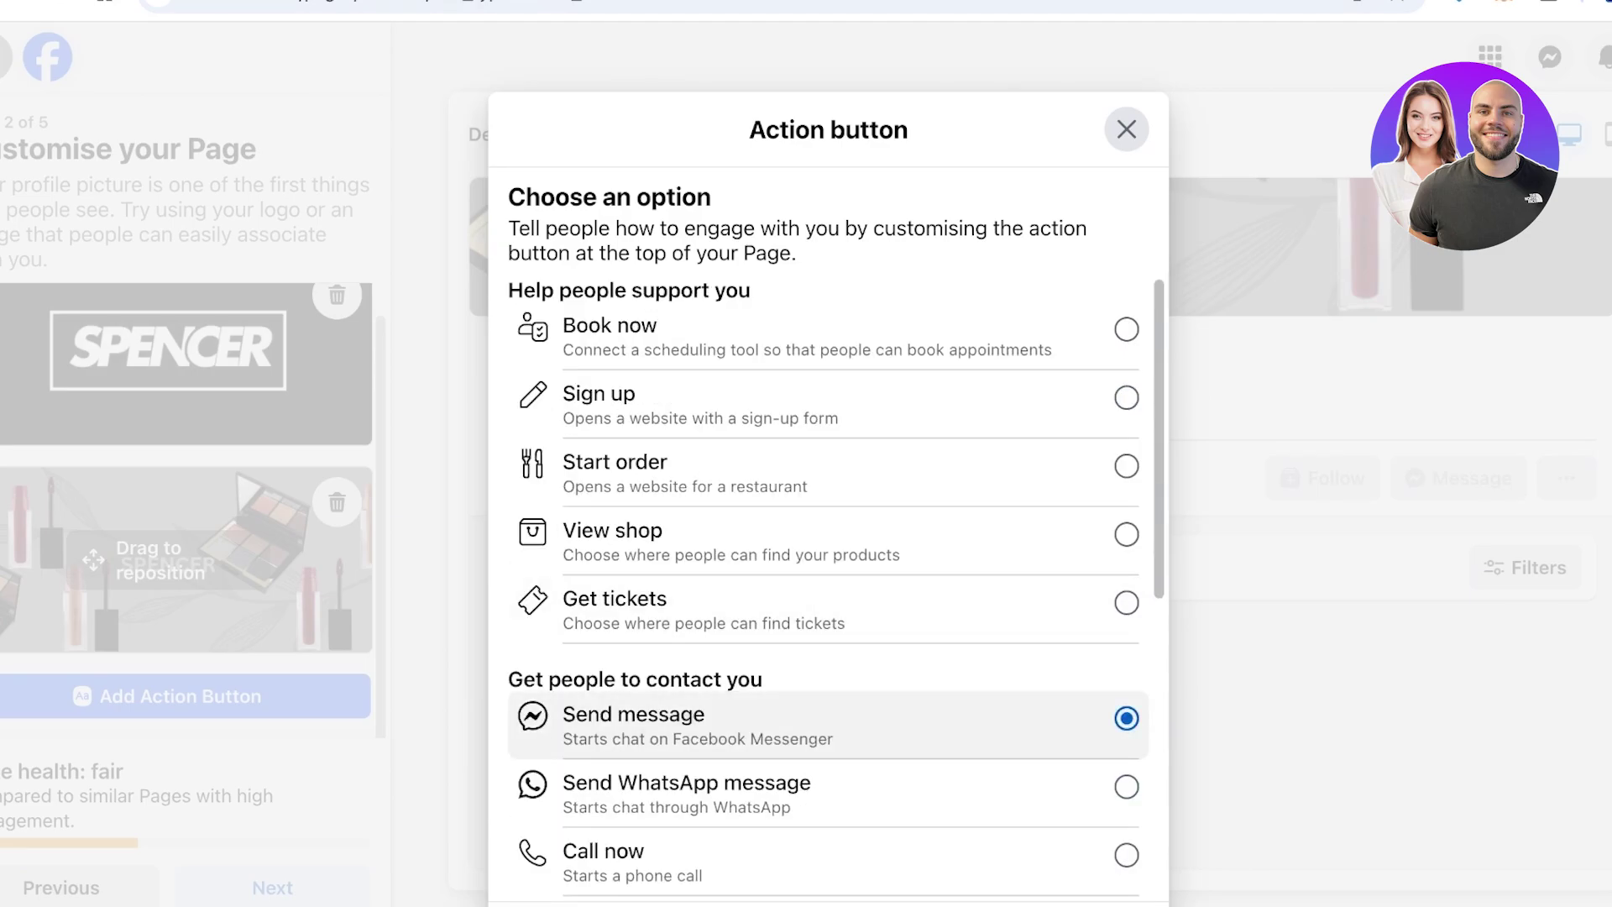
scroll(831, 755, down, 7)
scroll(831, 713, up, 3)
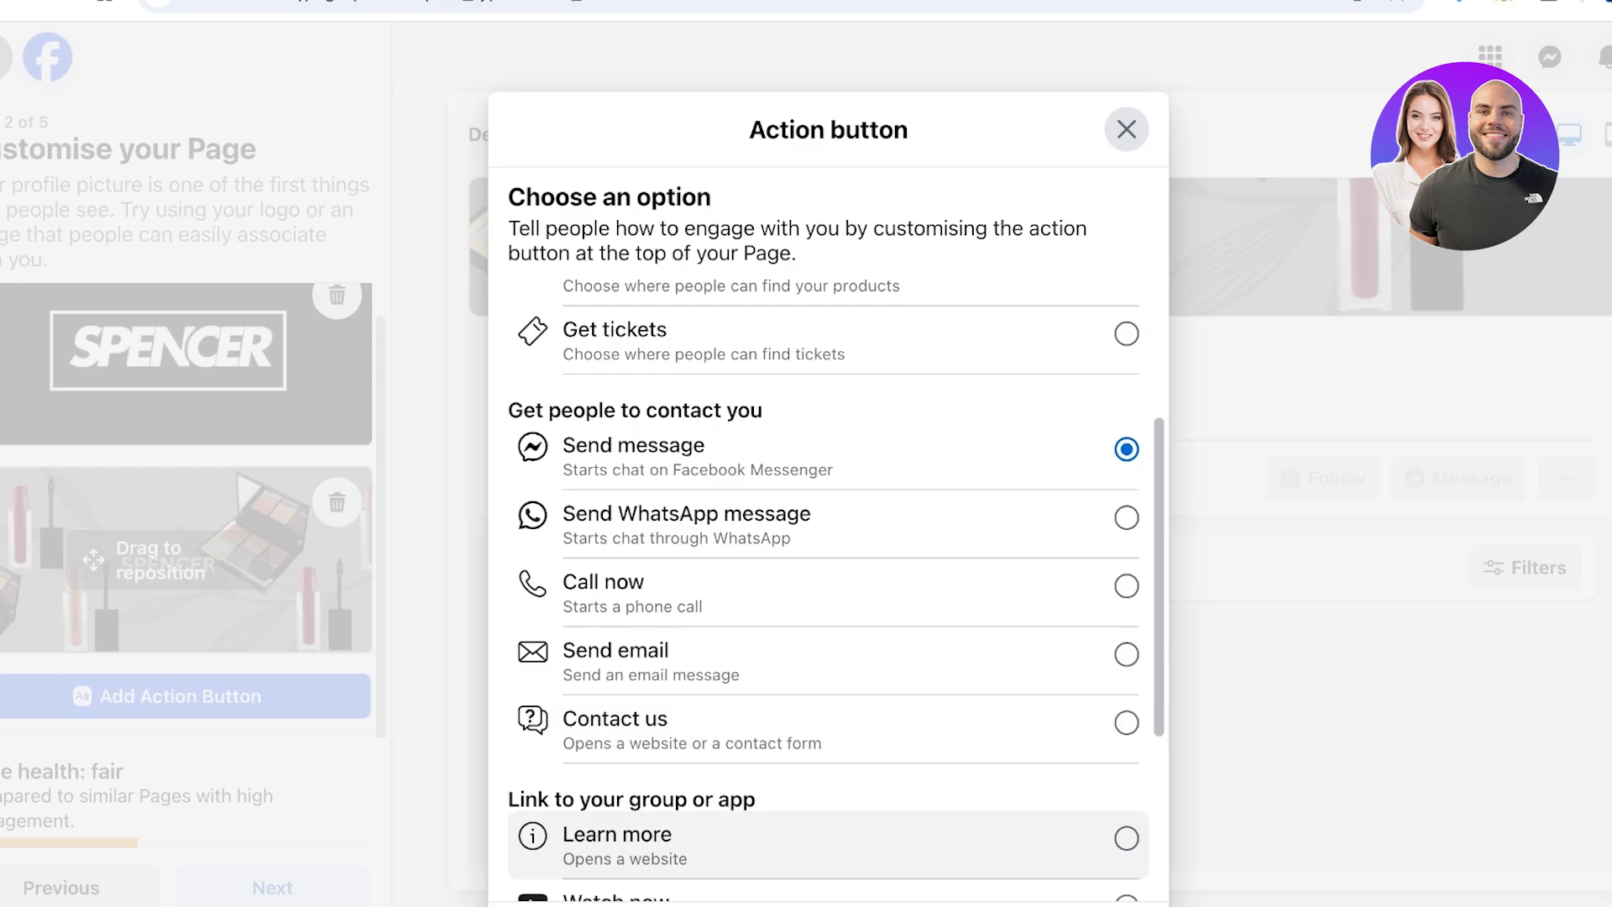
Reopen the action button choices and keep Send message as the Page's button
key(Escape)
click(180, 696)
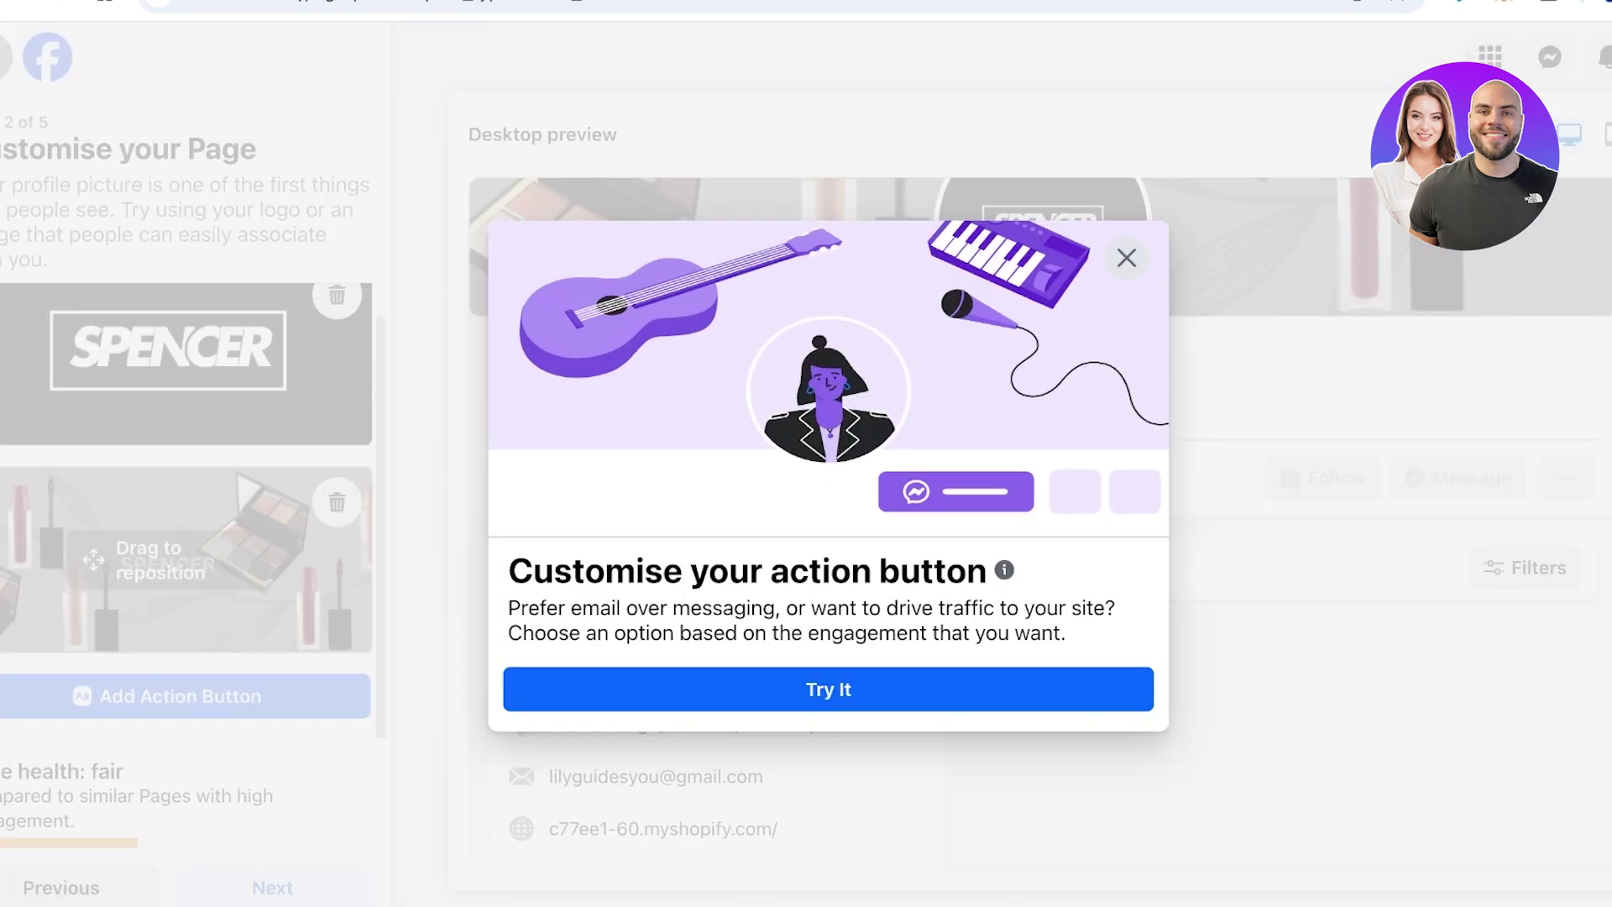
click(828, 689)
scroll(827, 588, down, 3)
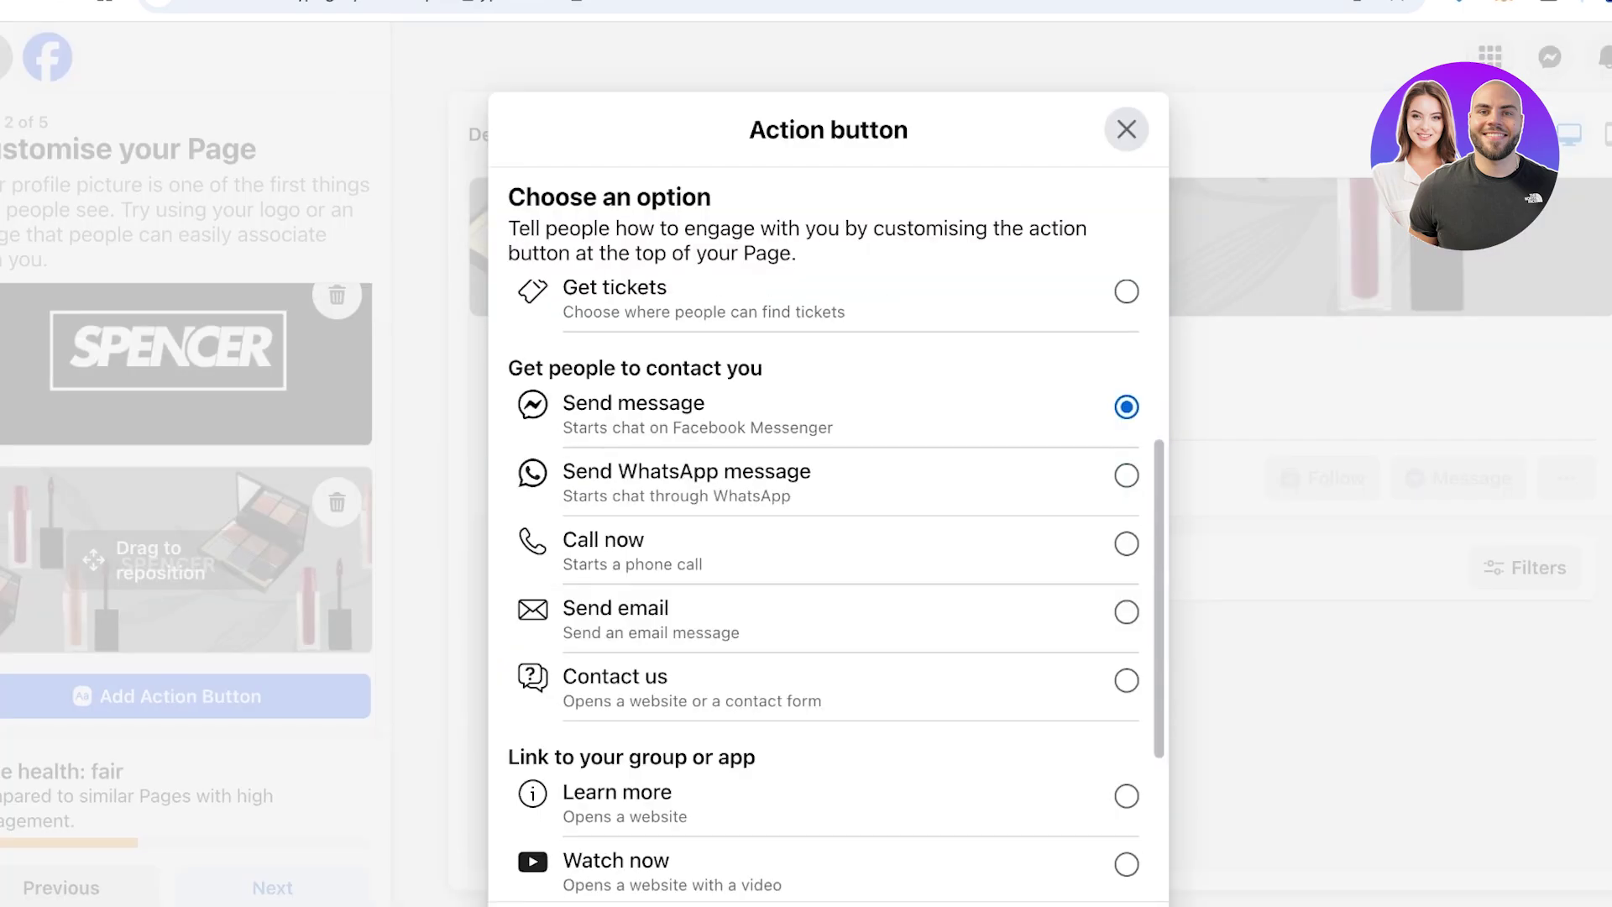
key(Escape)
click(828, 689)
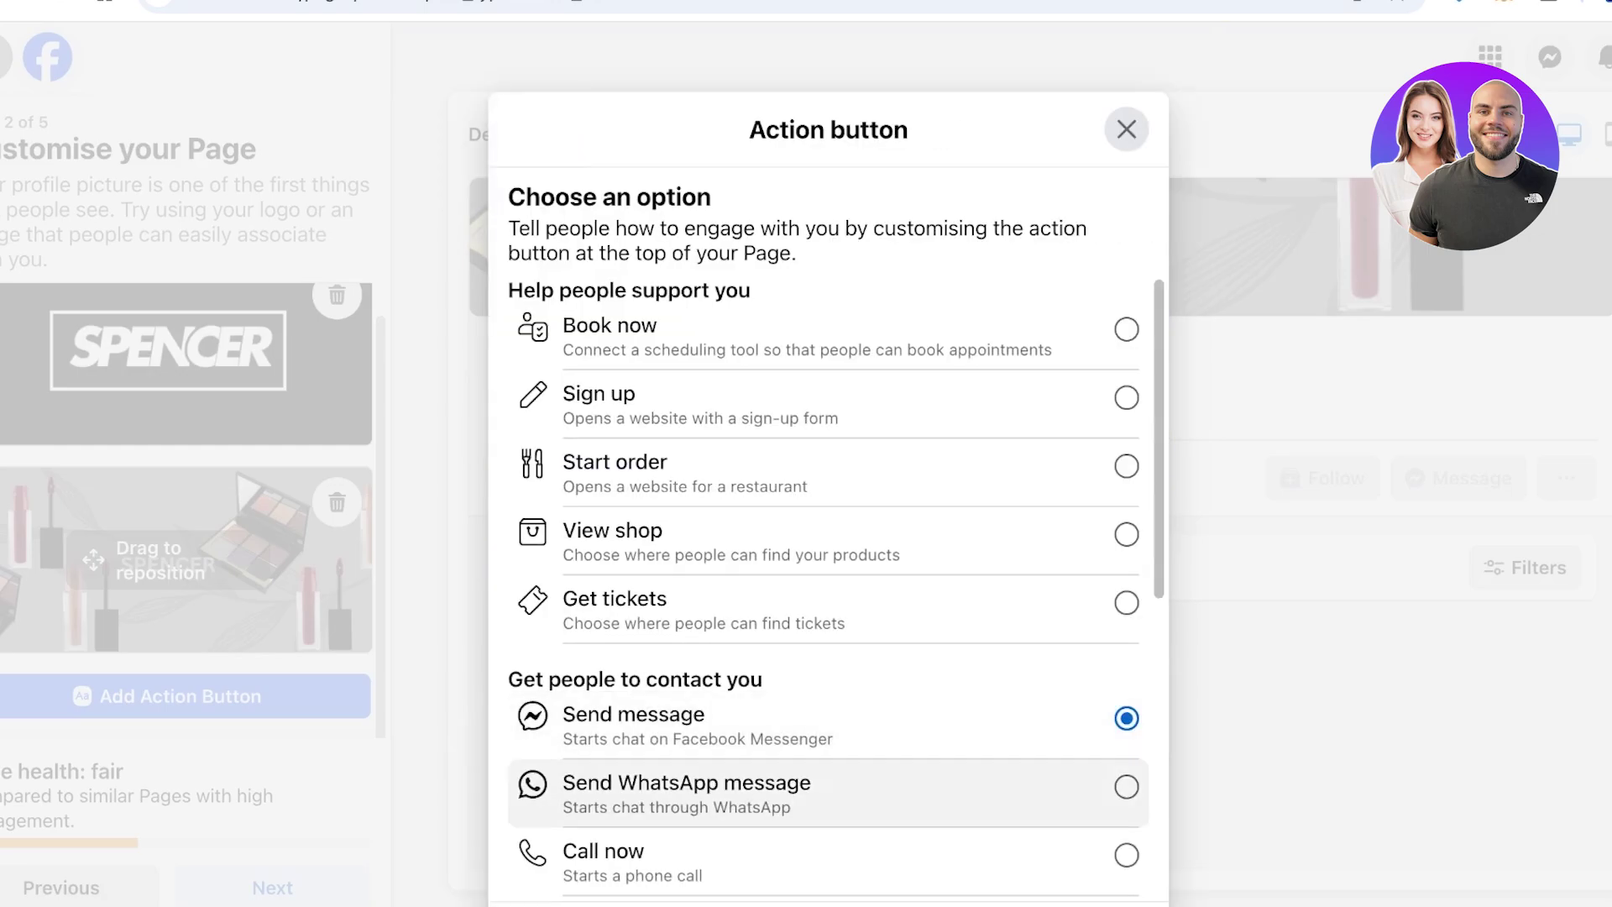
scroll(828, 470, down, 5)
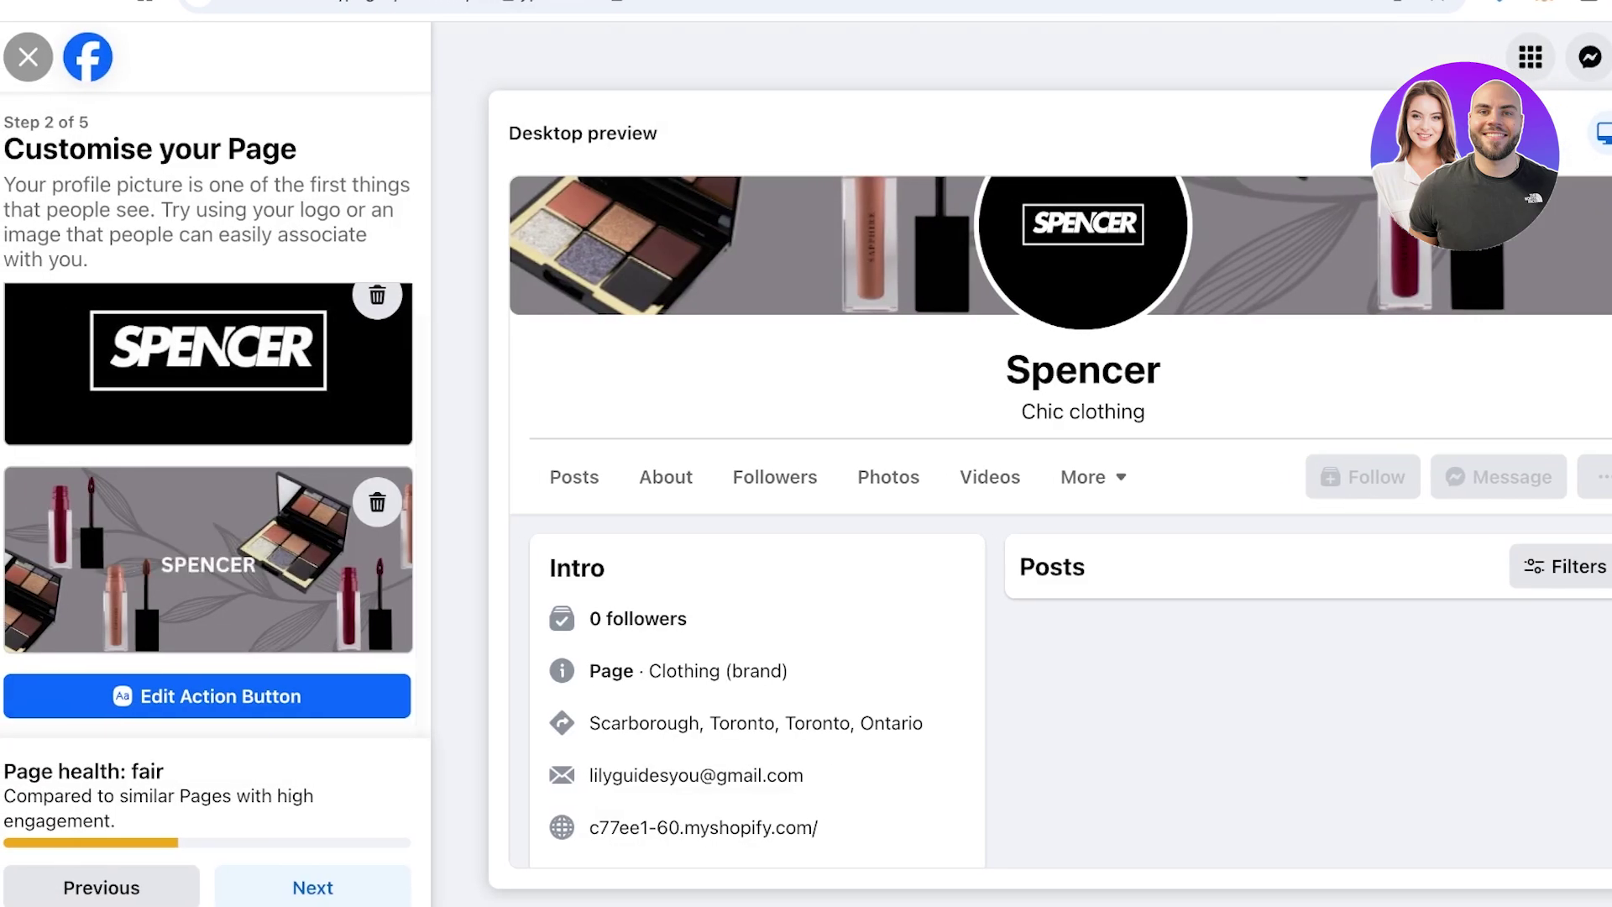
Continue through the remaining setup steps, leaving Page notifications off, until the Spencer Page opens
click(312, 887)
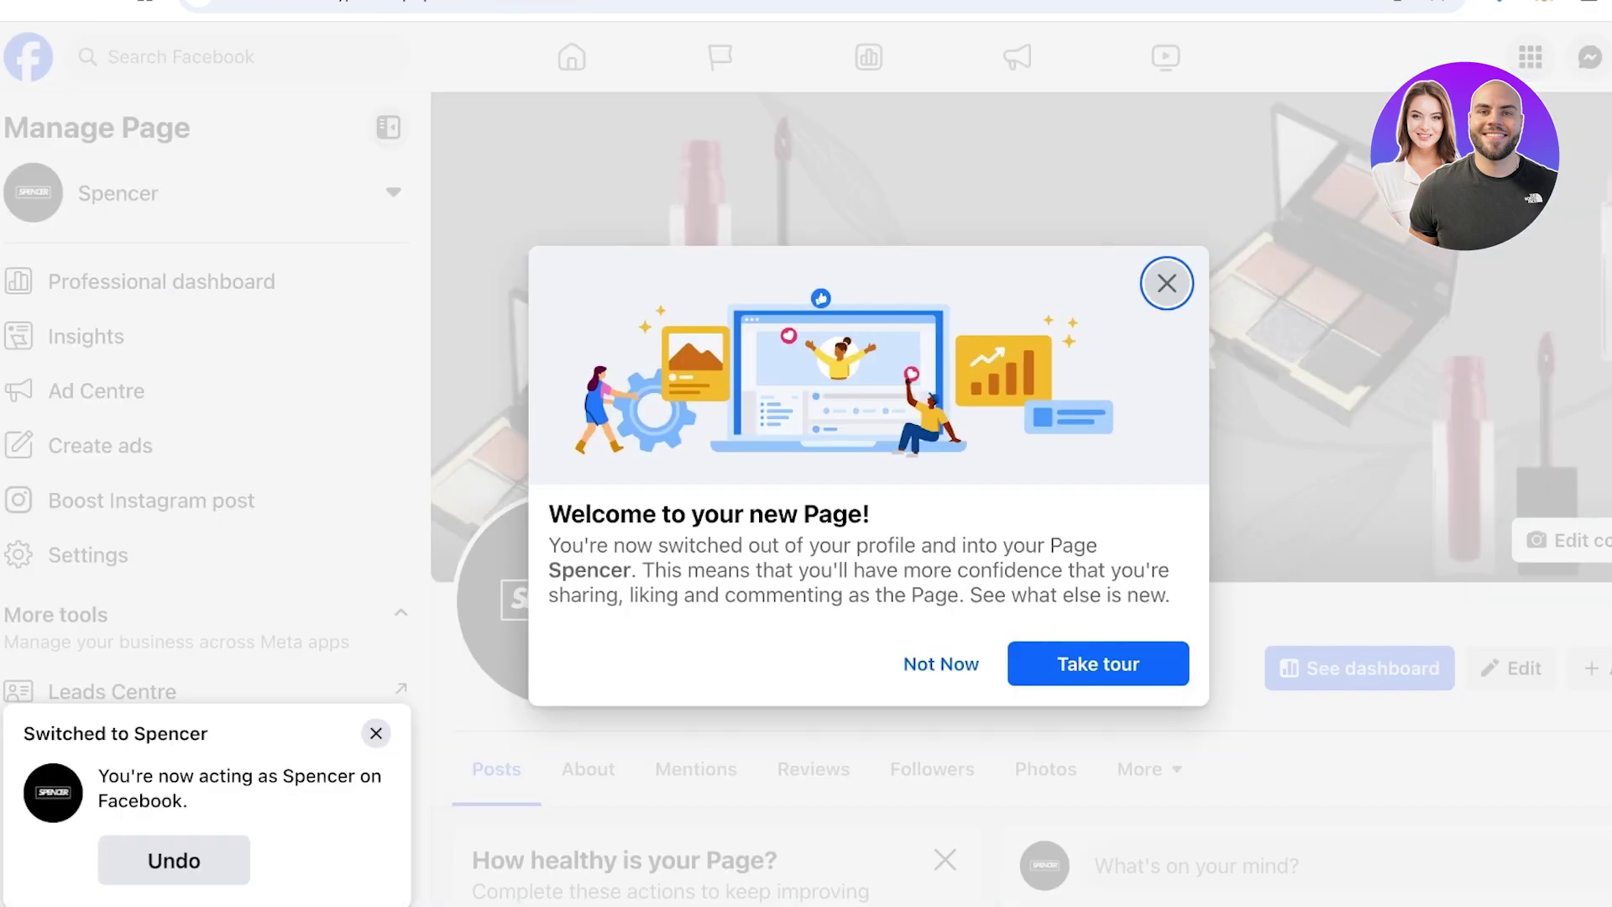
Skip the welcome tour and scroll through the Spencer Page's cover, logo and Intro details
click(941, 664)
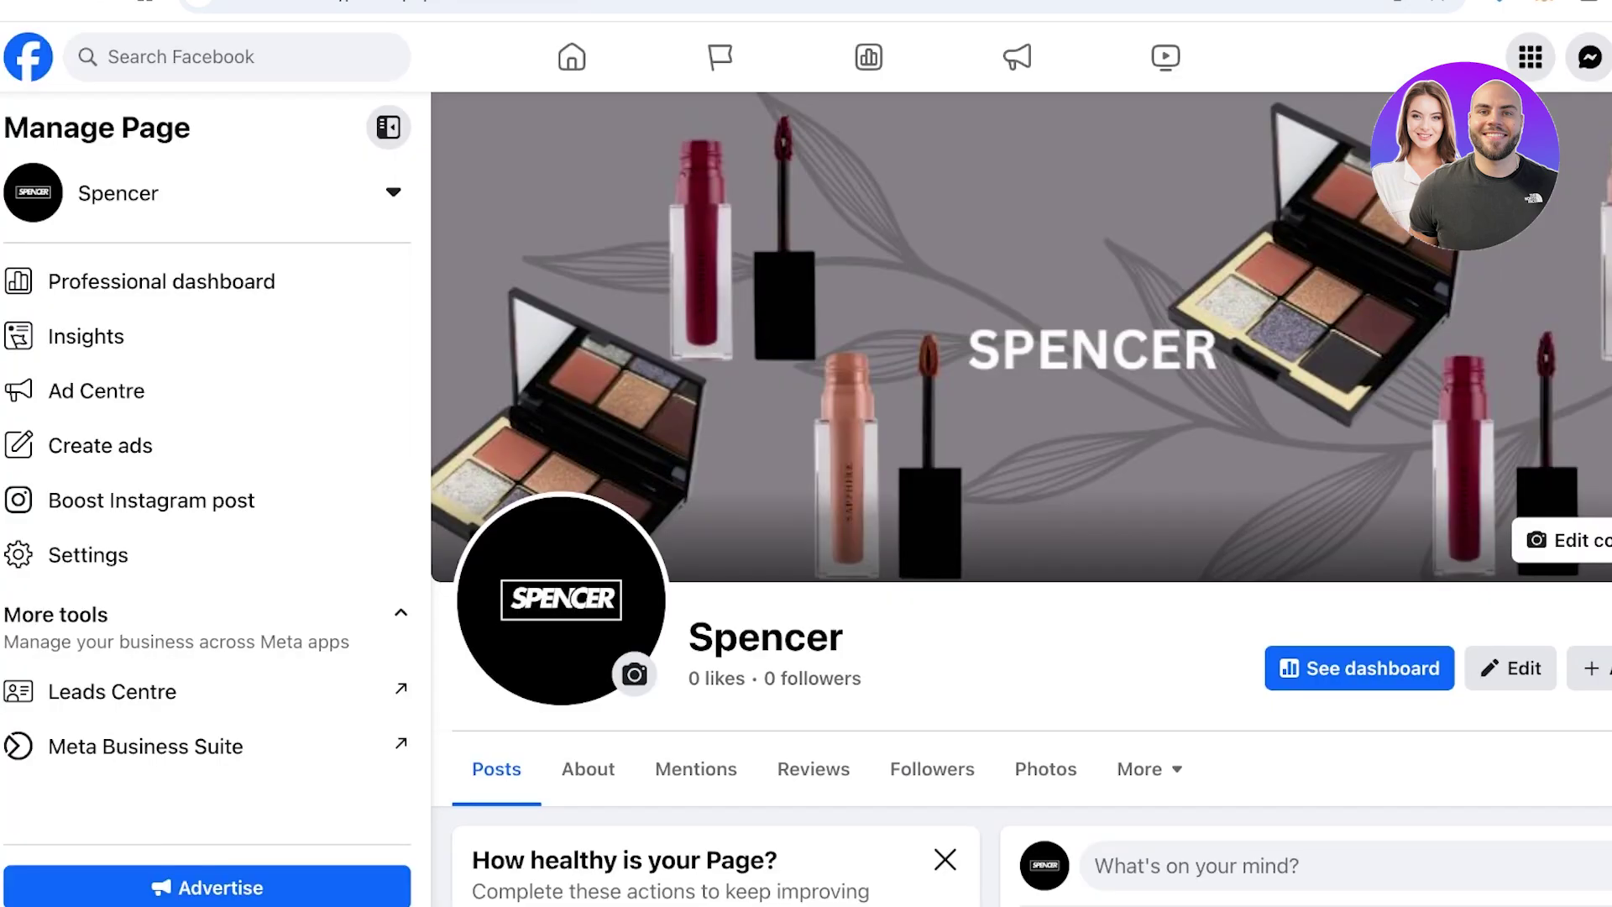
scroll(1021, 499, down, 10)
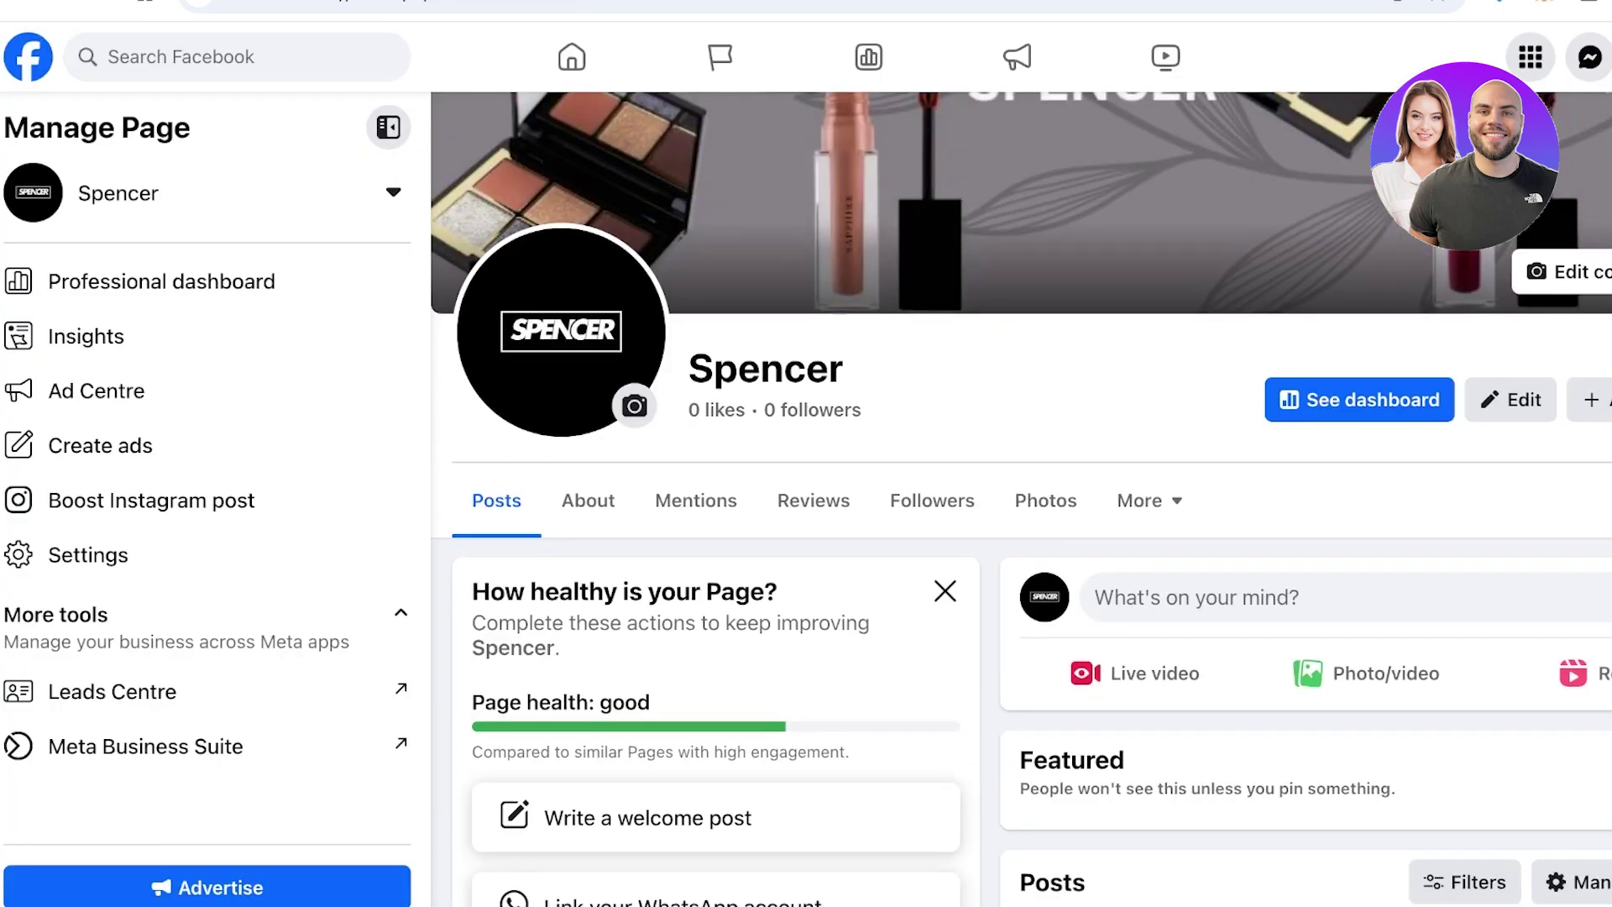
scroll(1020, 499, up, 10)
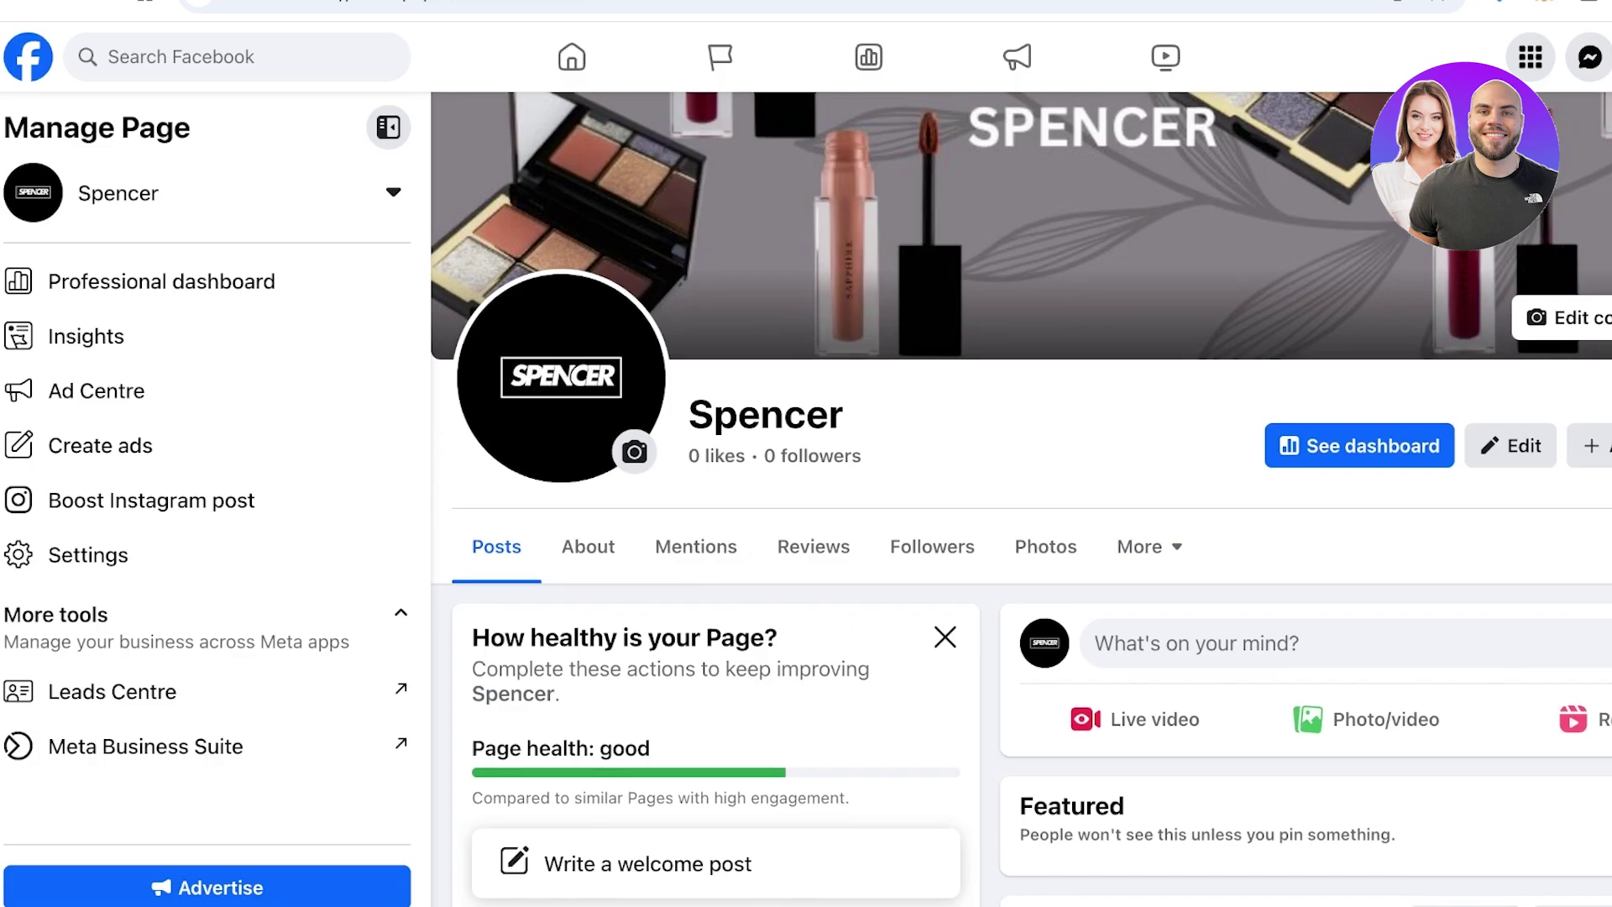
scroll(1021, 498, down, 15)
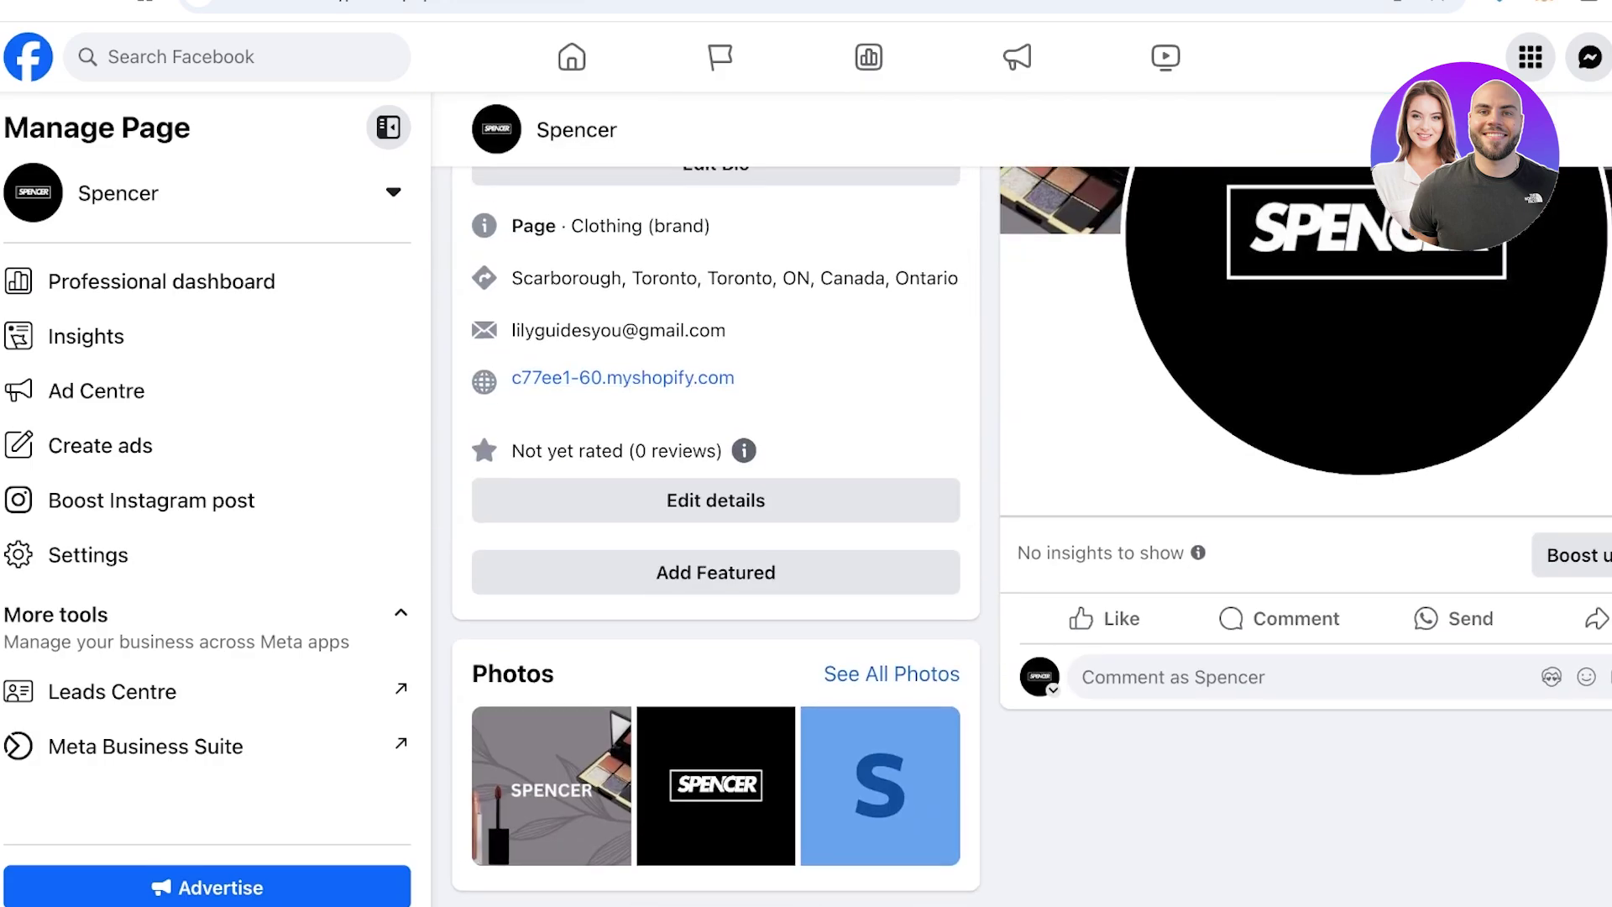
scroll(611, 244, up, 2)
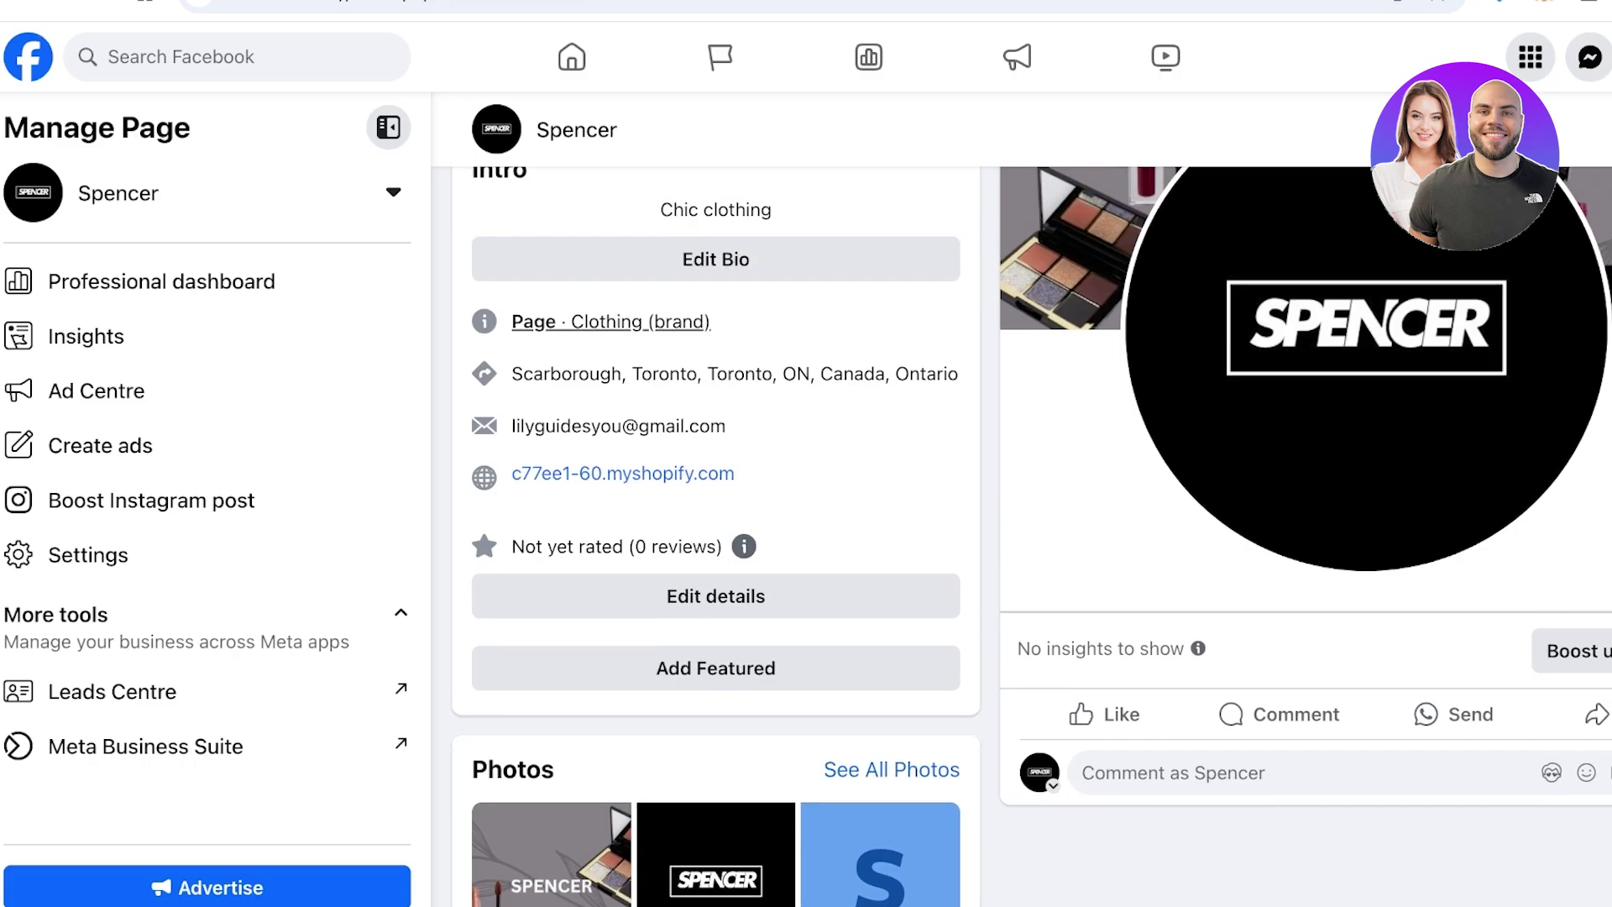
scroll(611, 321, up, 3)
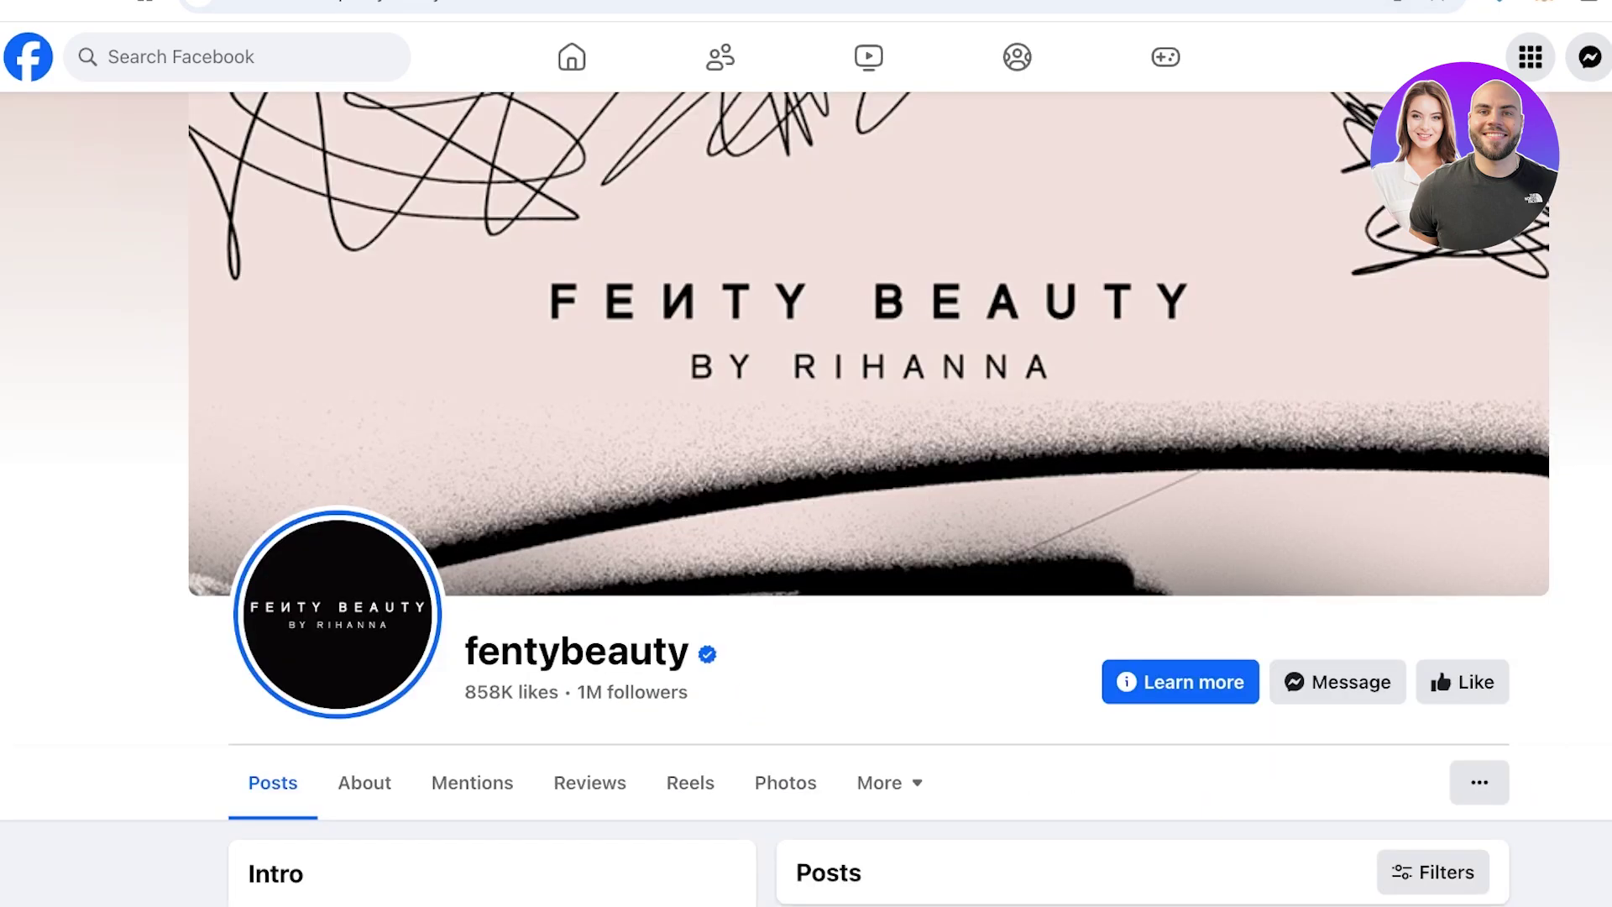
scroll(806, 503, down, 3)
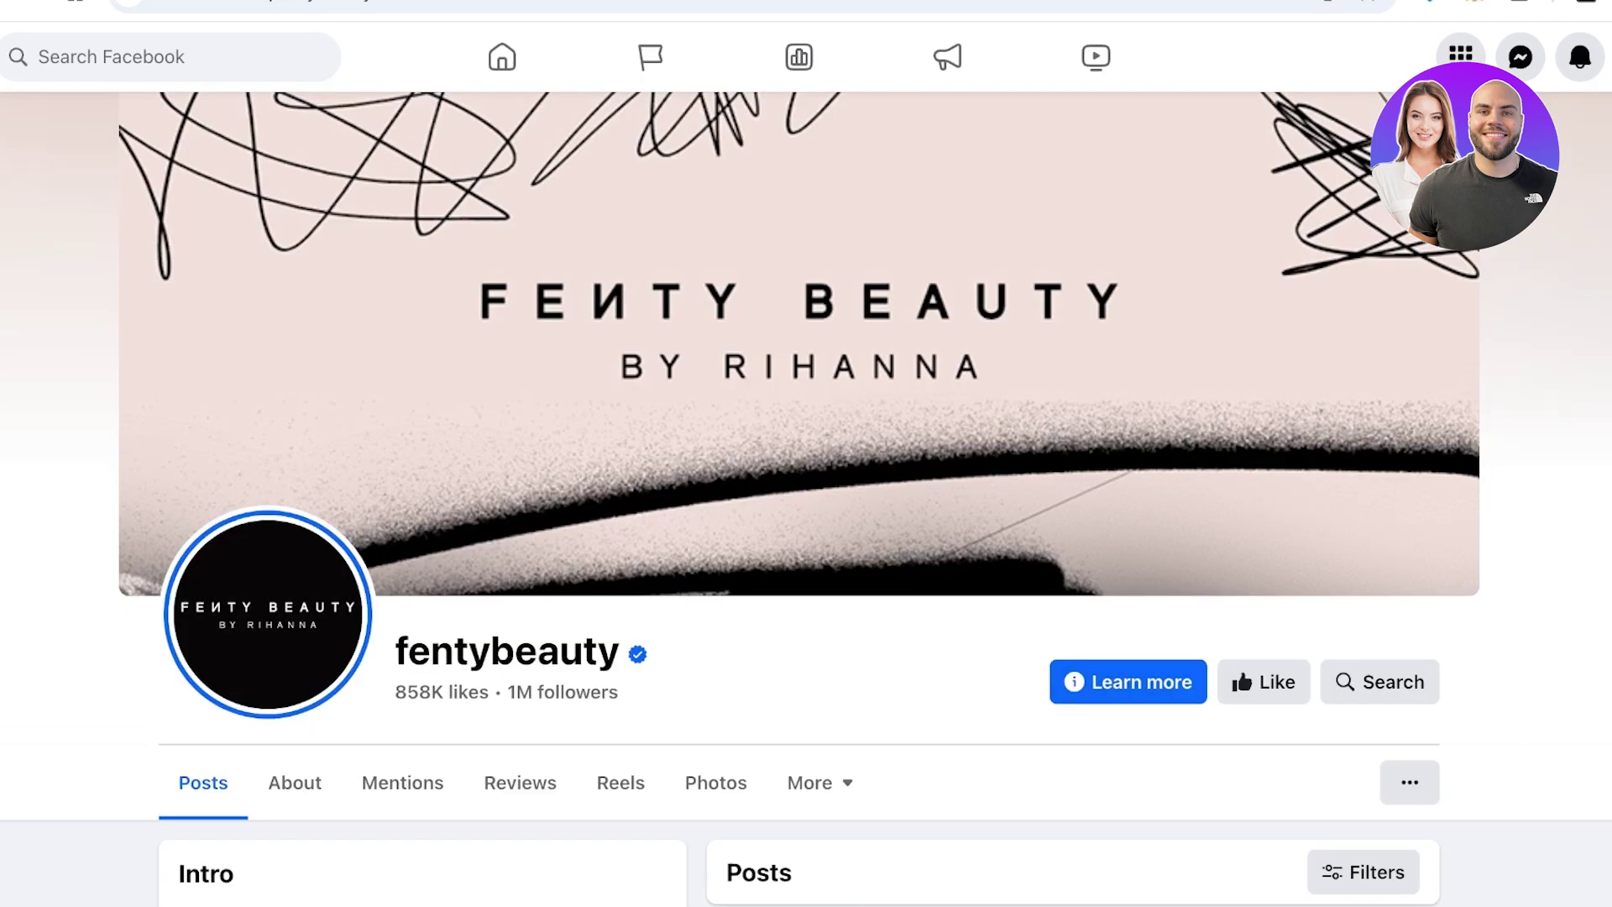
Like the fentybeauty Page
scroll(806, 504, down, 6)
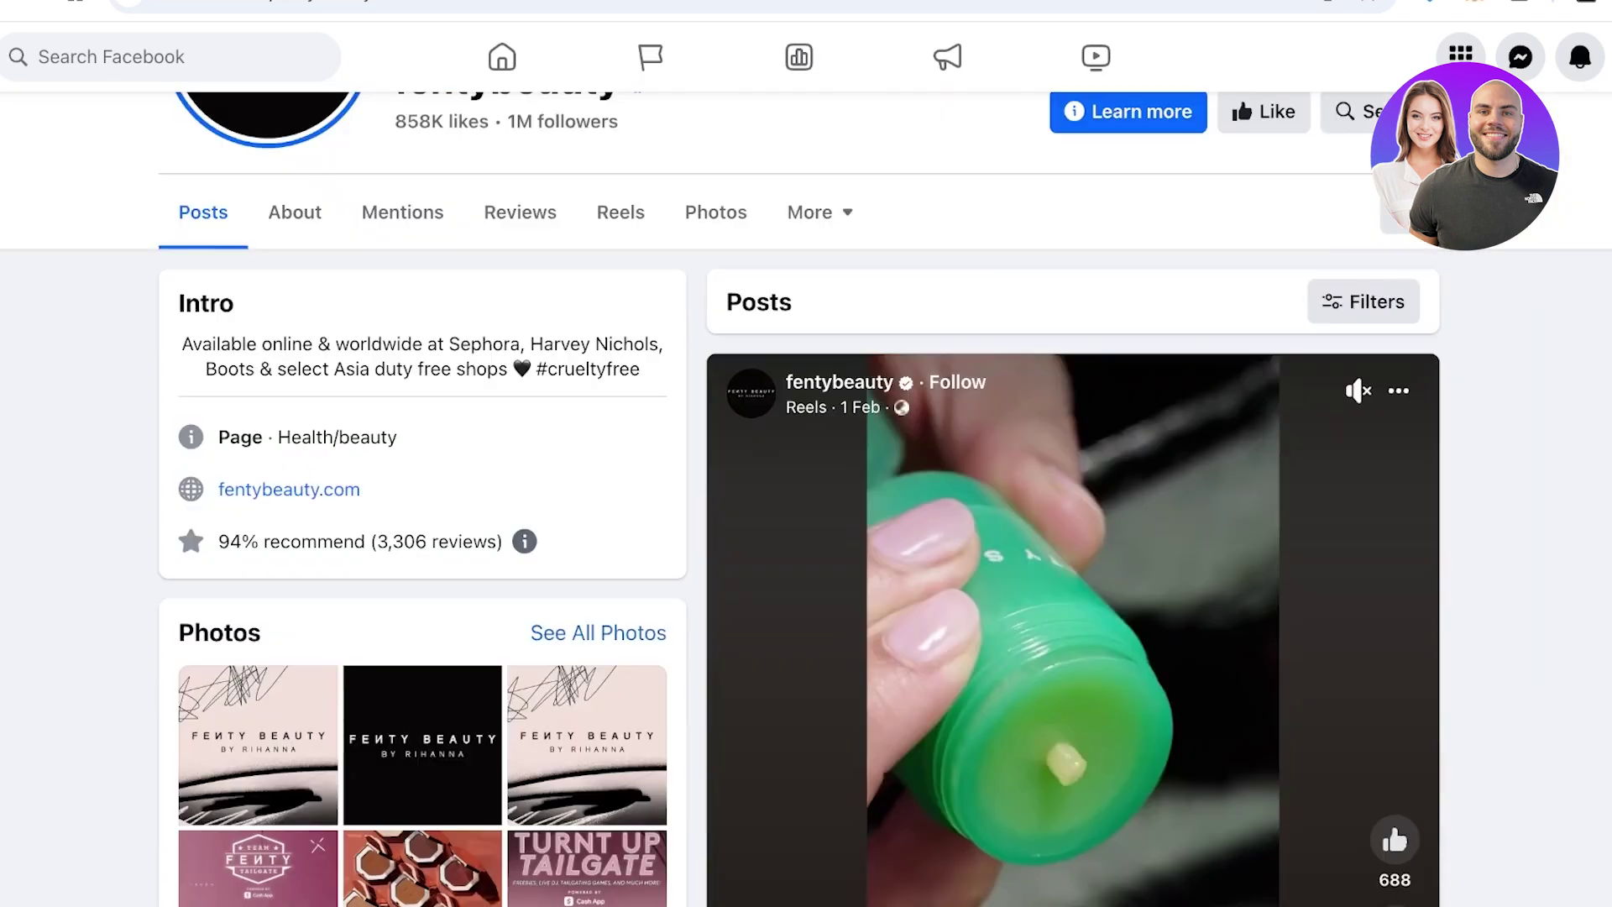
scroll(806, 503, up, 2)
click(1257, 278)
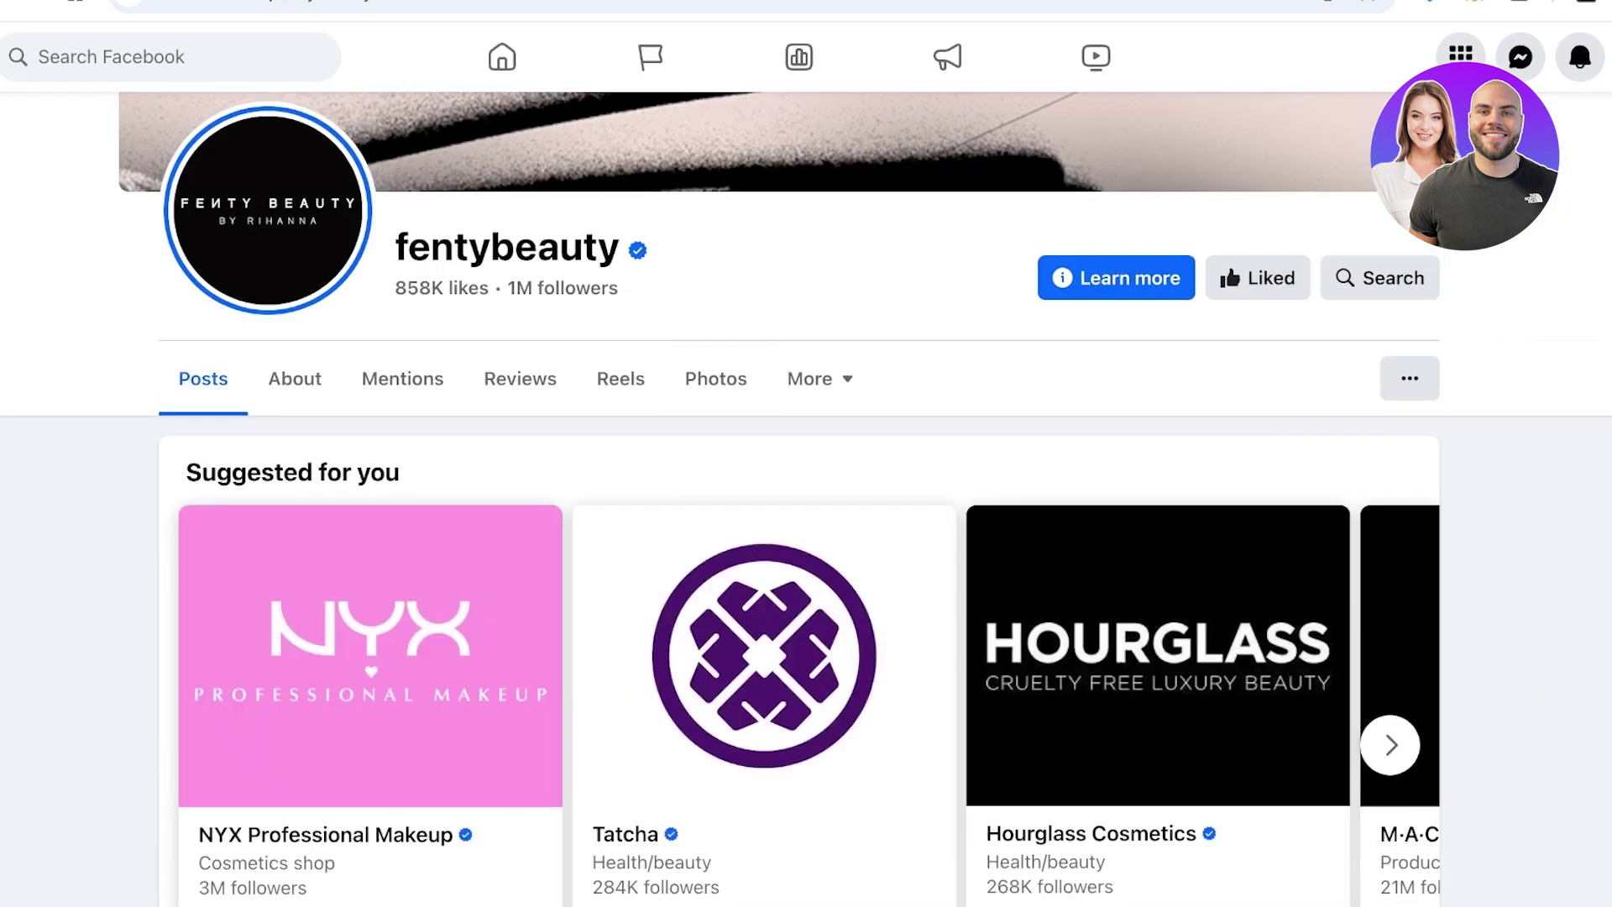
Scroll fentybeauty's suggested brands and open the Hourglass Cosmetics Page for reference
scroll(806, 504, down, 3)
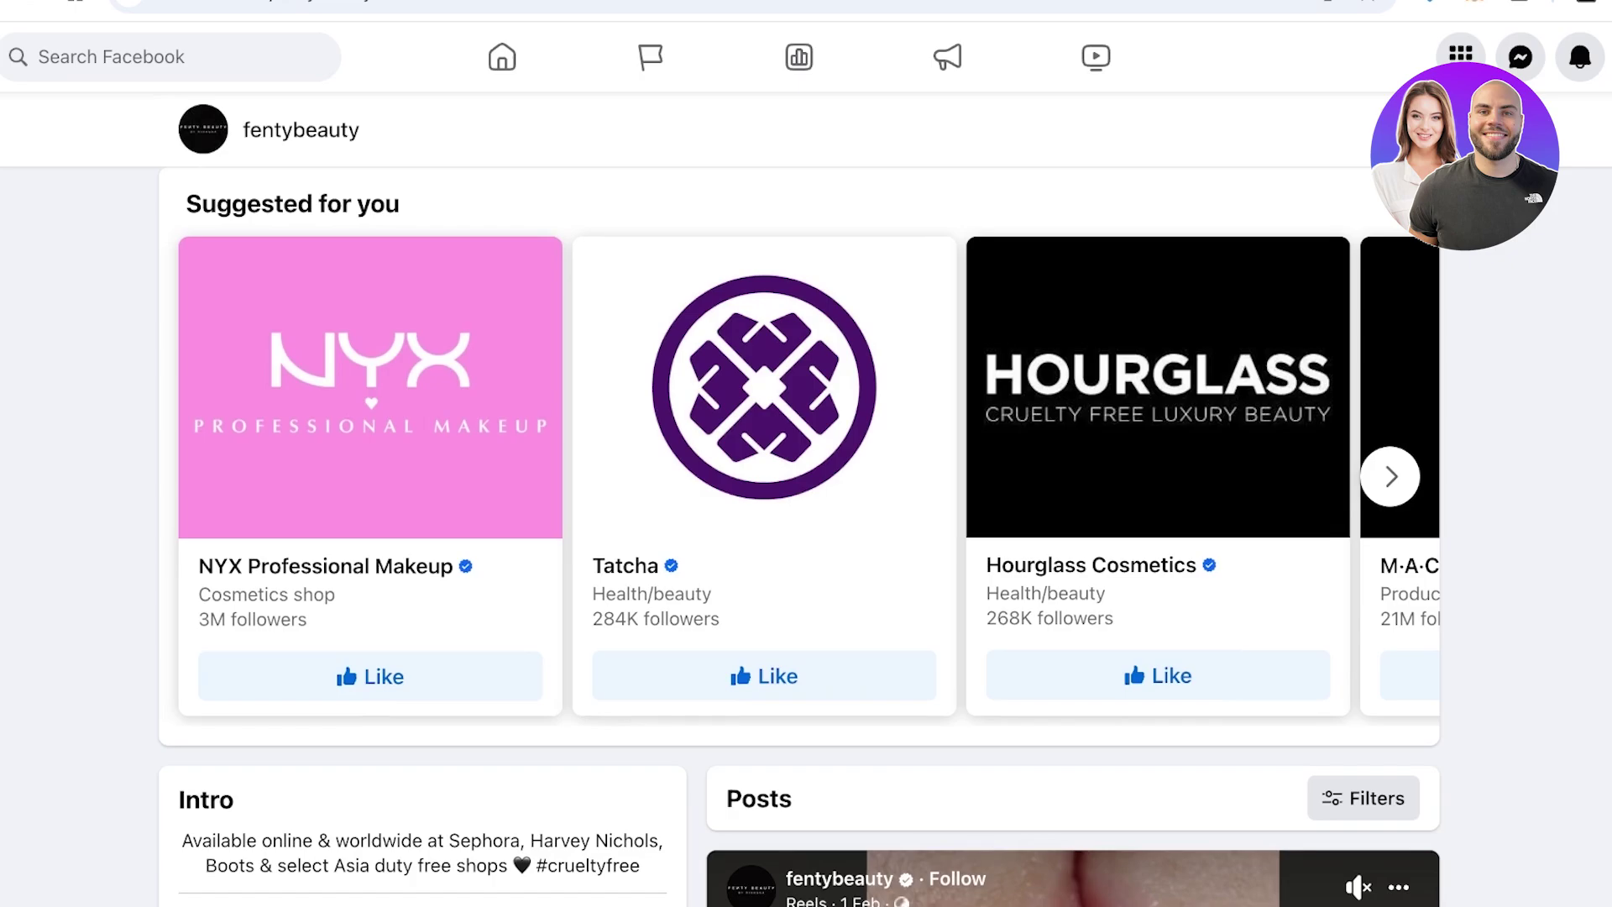
scroll(806, 504, down, 3)
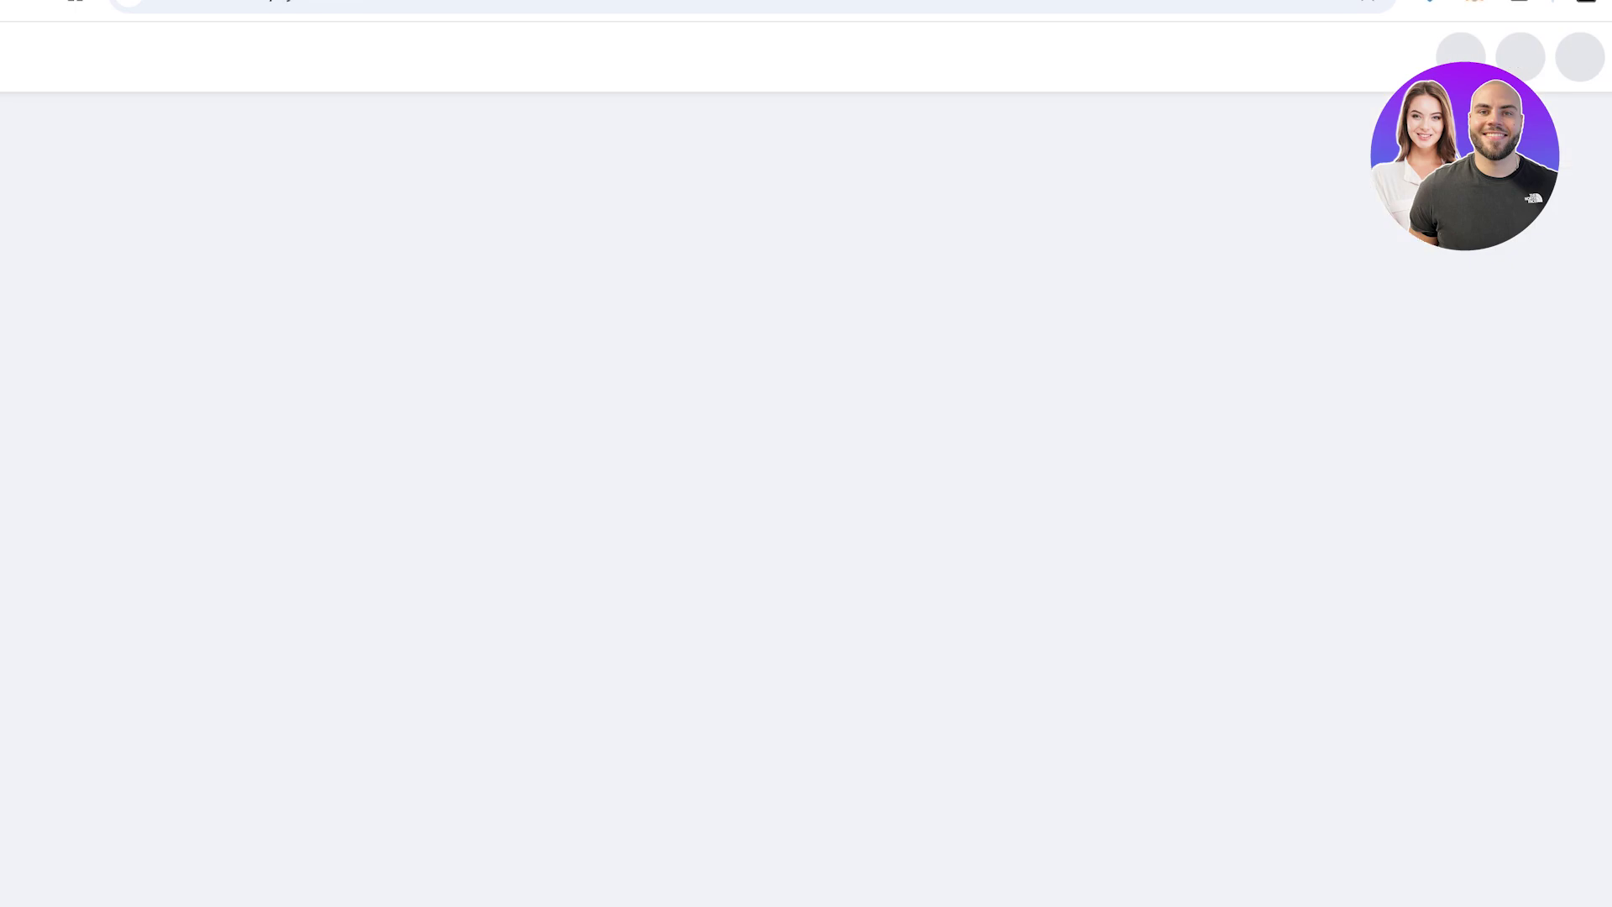
scroll(806, 504, down, 4)
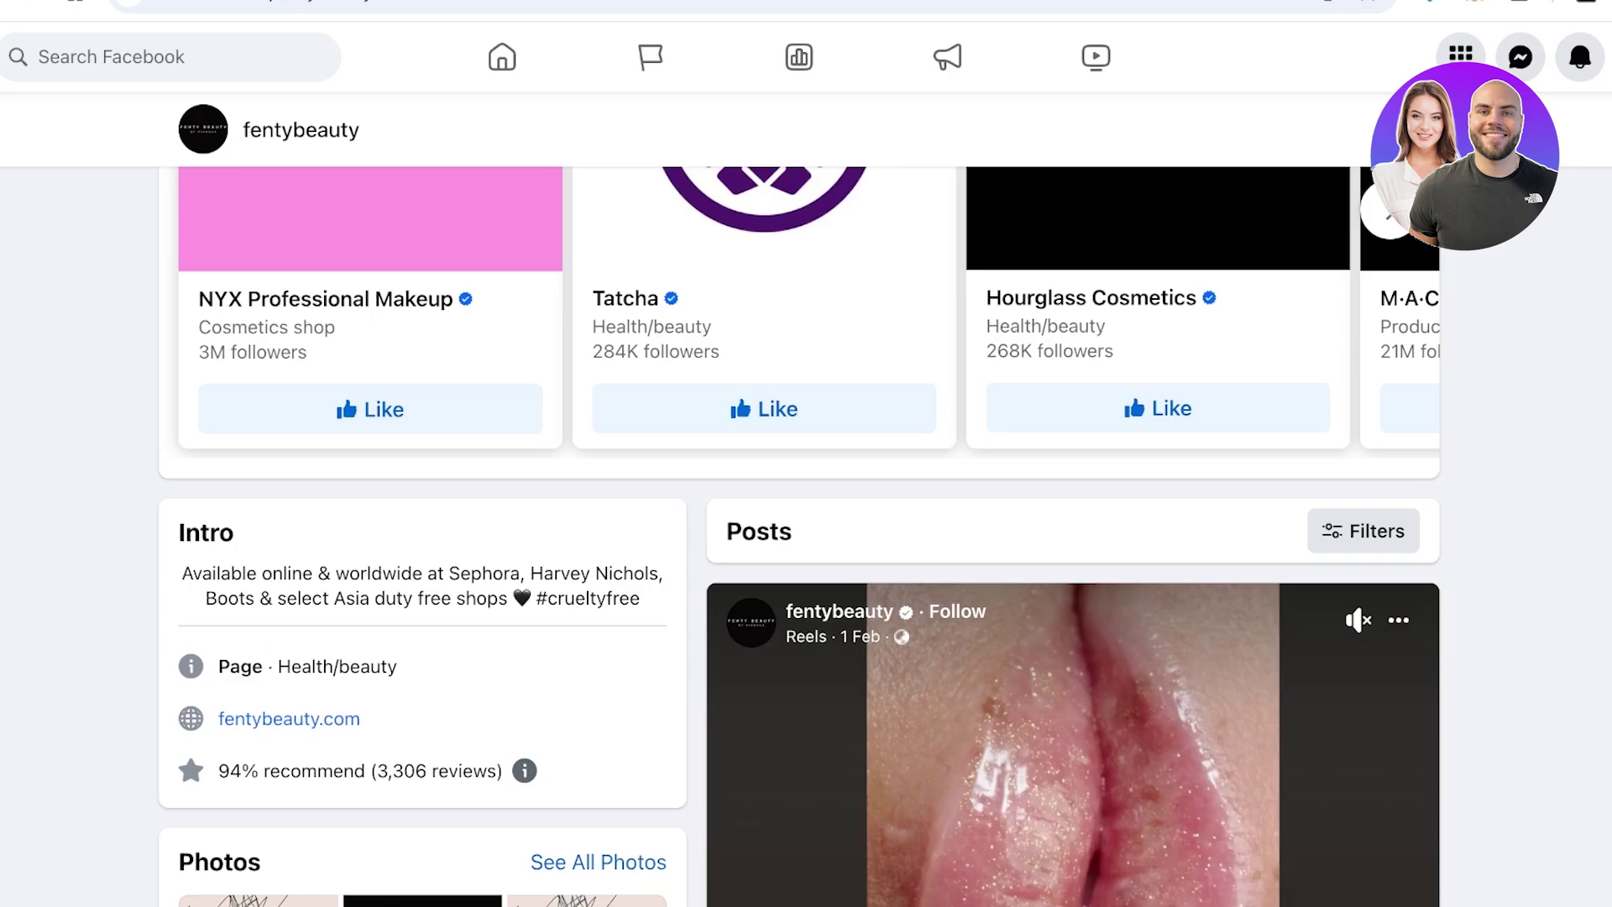
click(1091, 298)
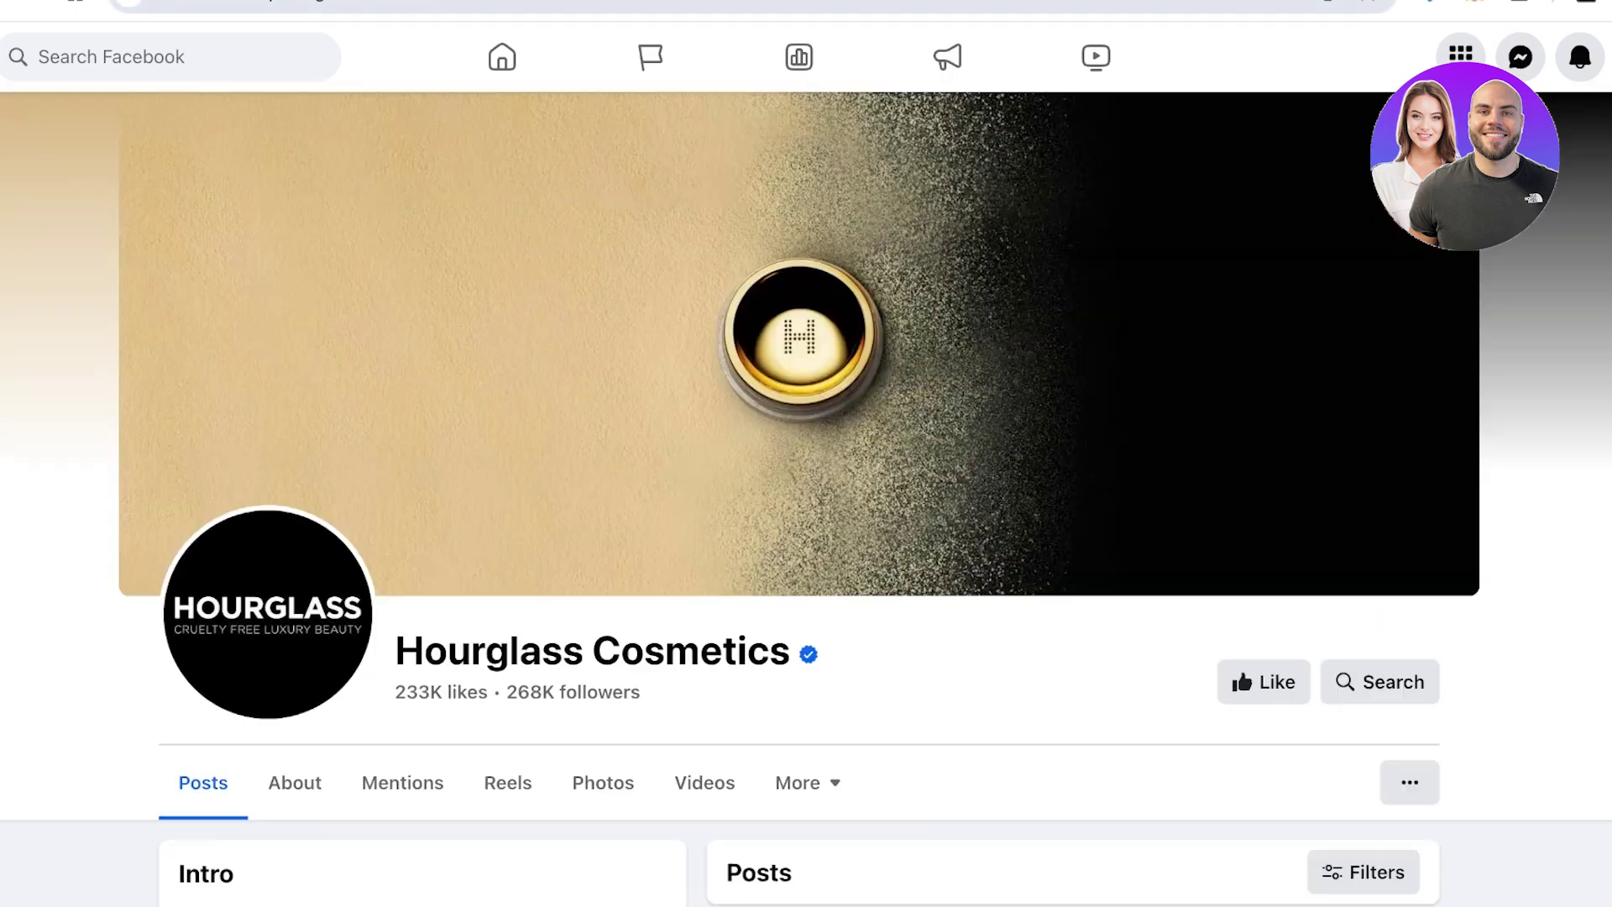
scroll(806, 503, down, 10)
scroll(805, 503, up, 6)
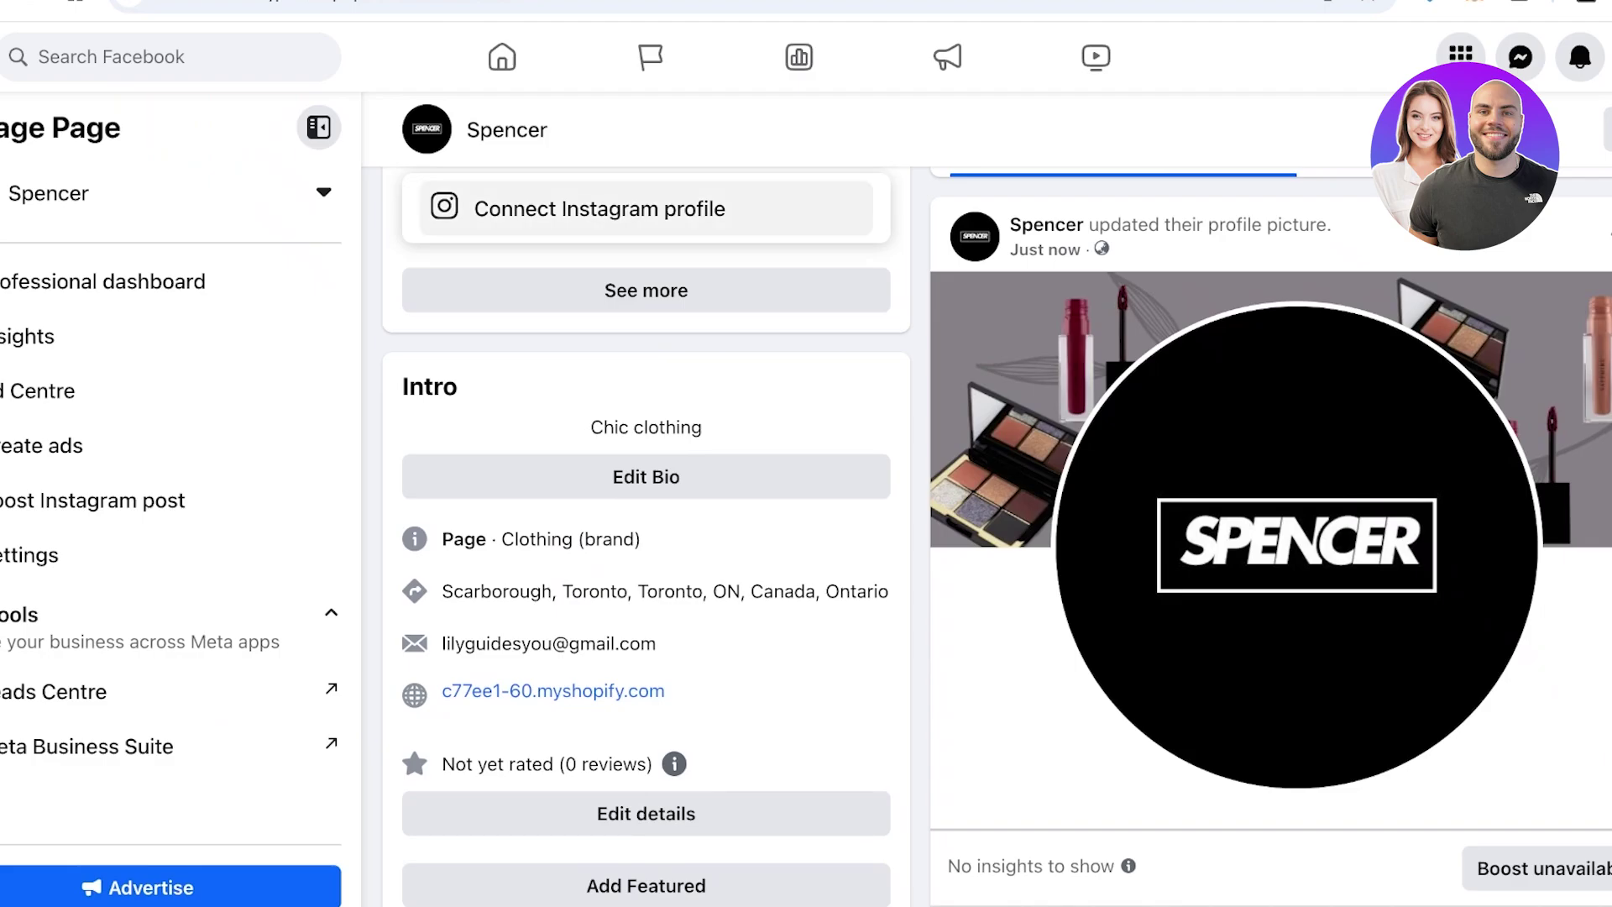
Change the Spencer bio to 'Chic ethically manufactured clothing' and save it
scroll(646, 504, up, 1)
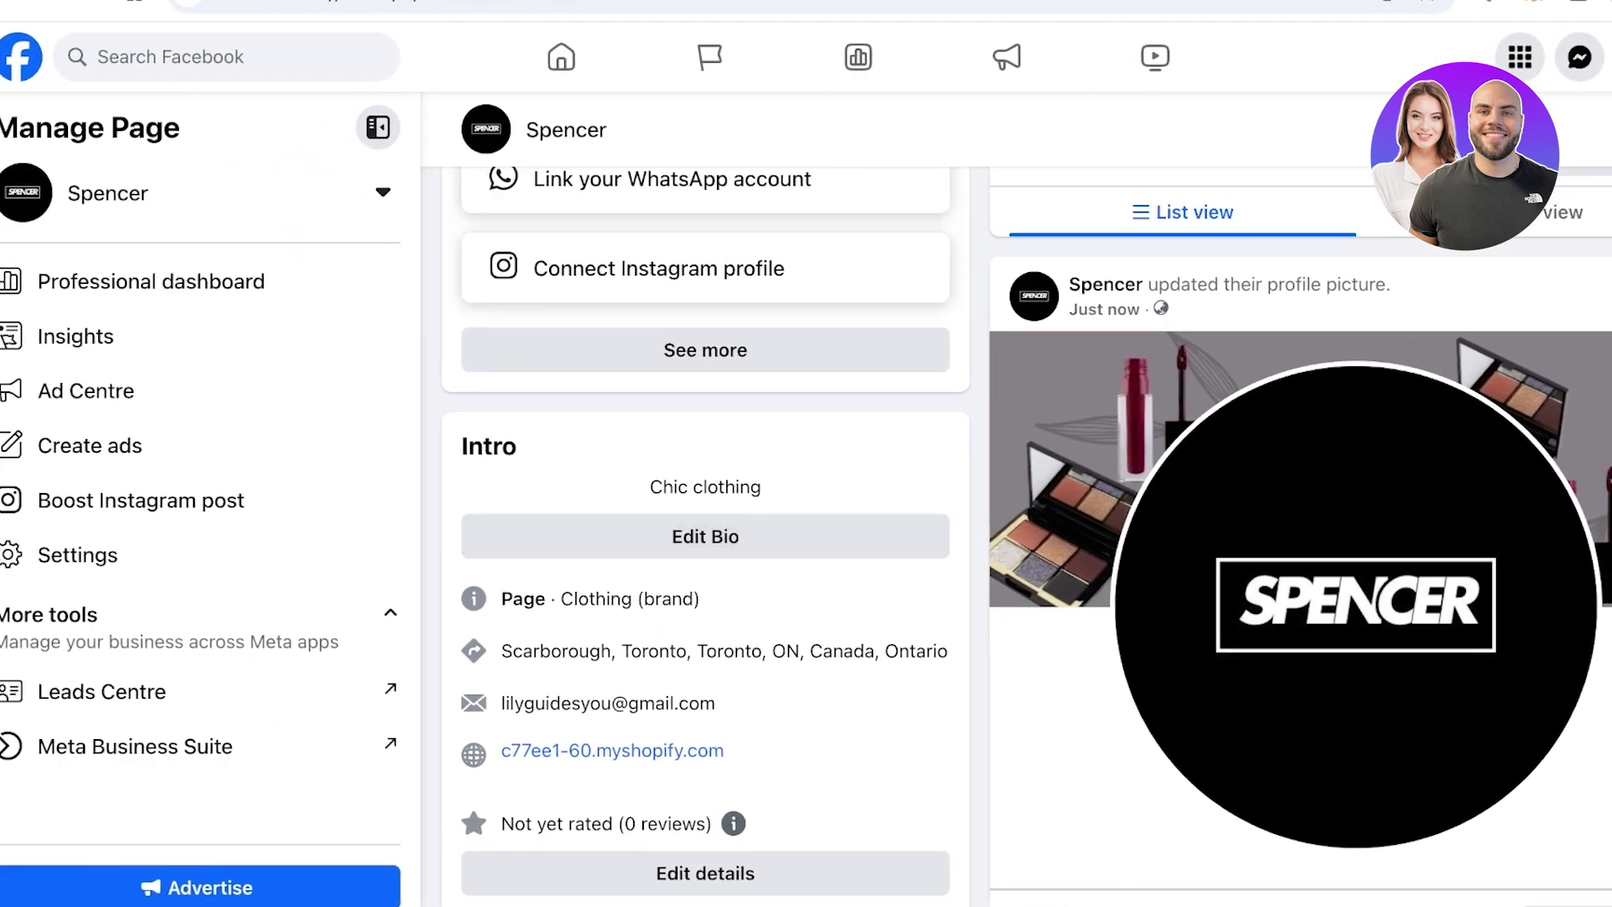
click(646, 536)
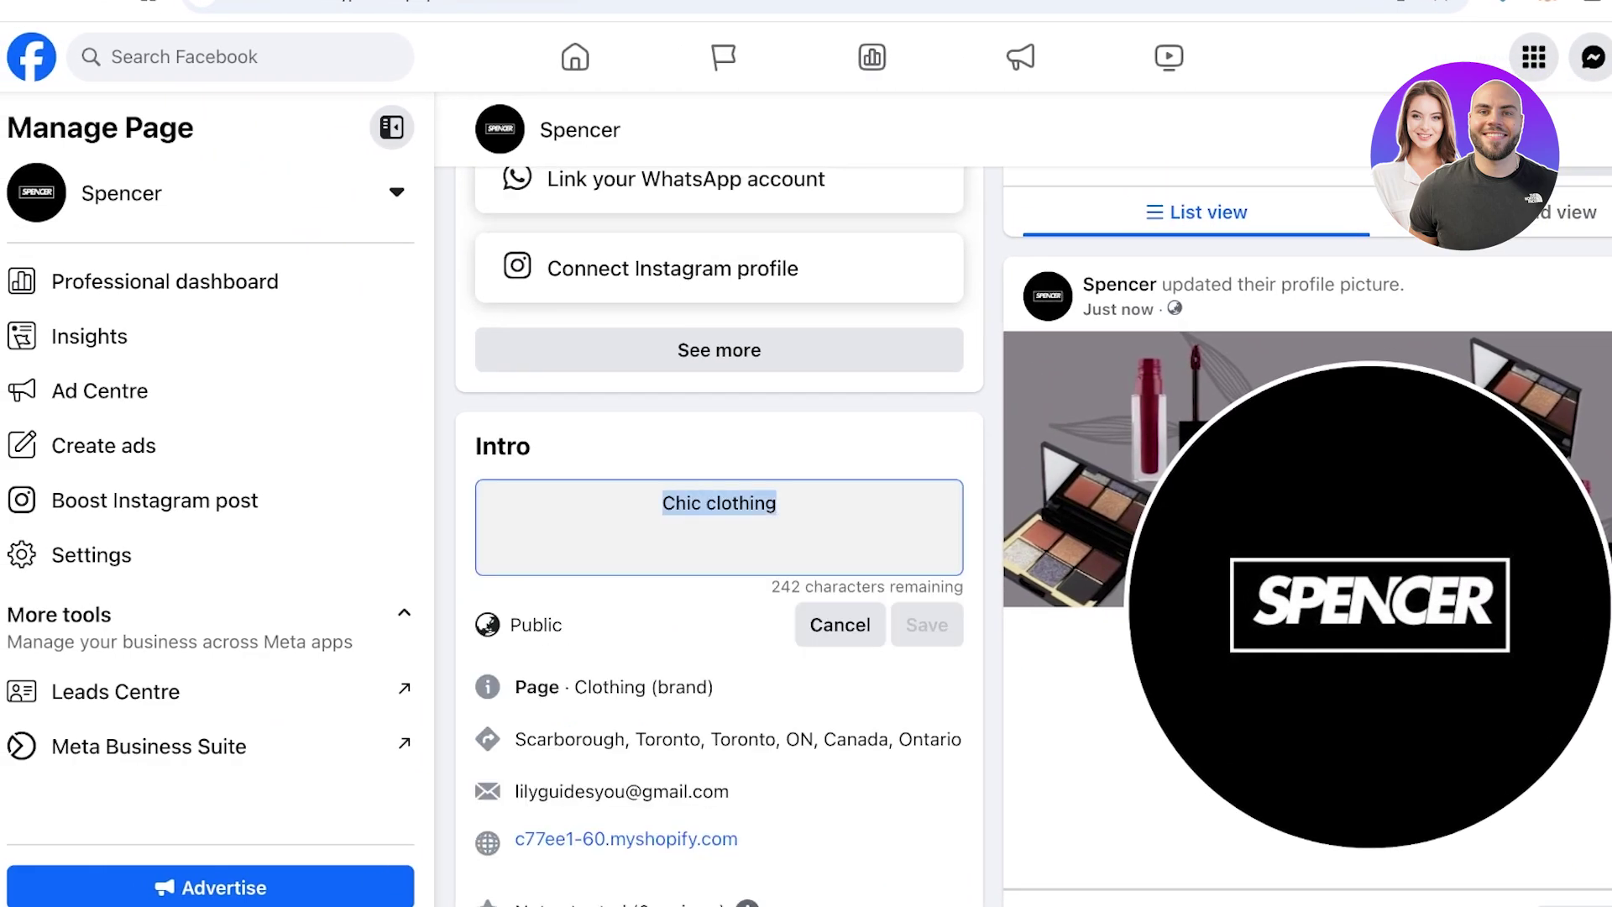
text(Chic )
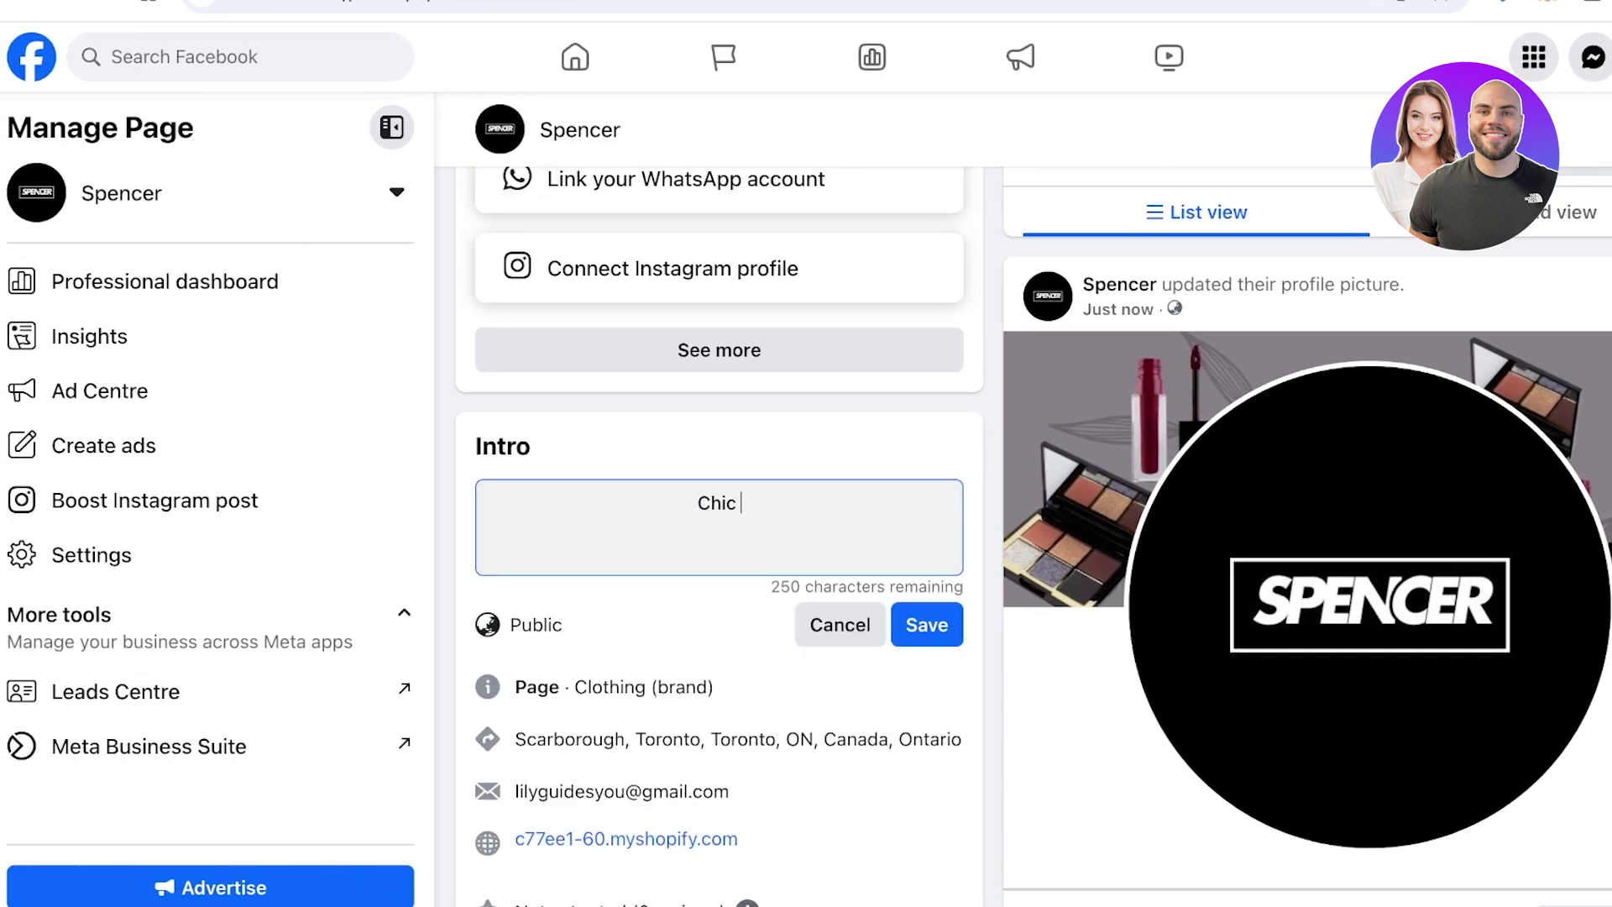
text(ethically ma)
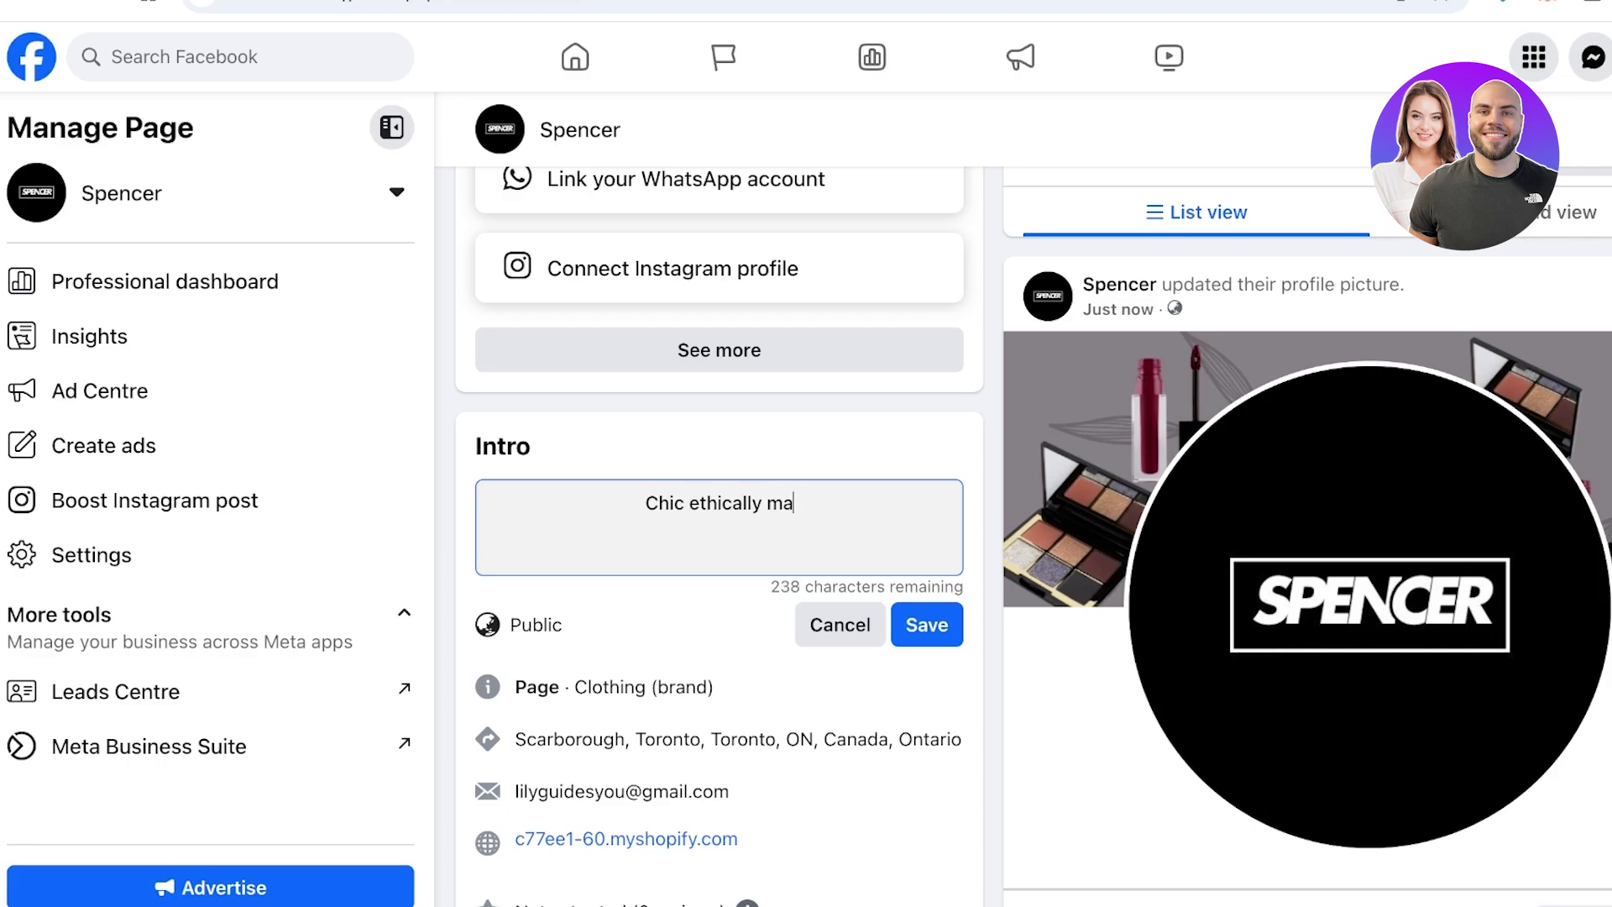
text(nufactured clothing )
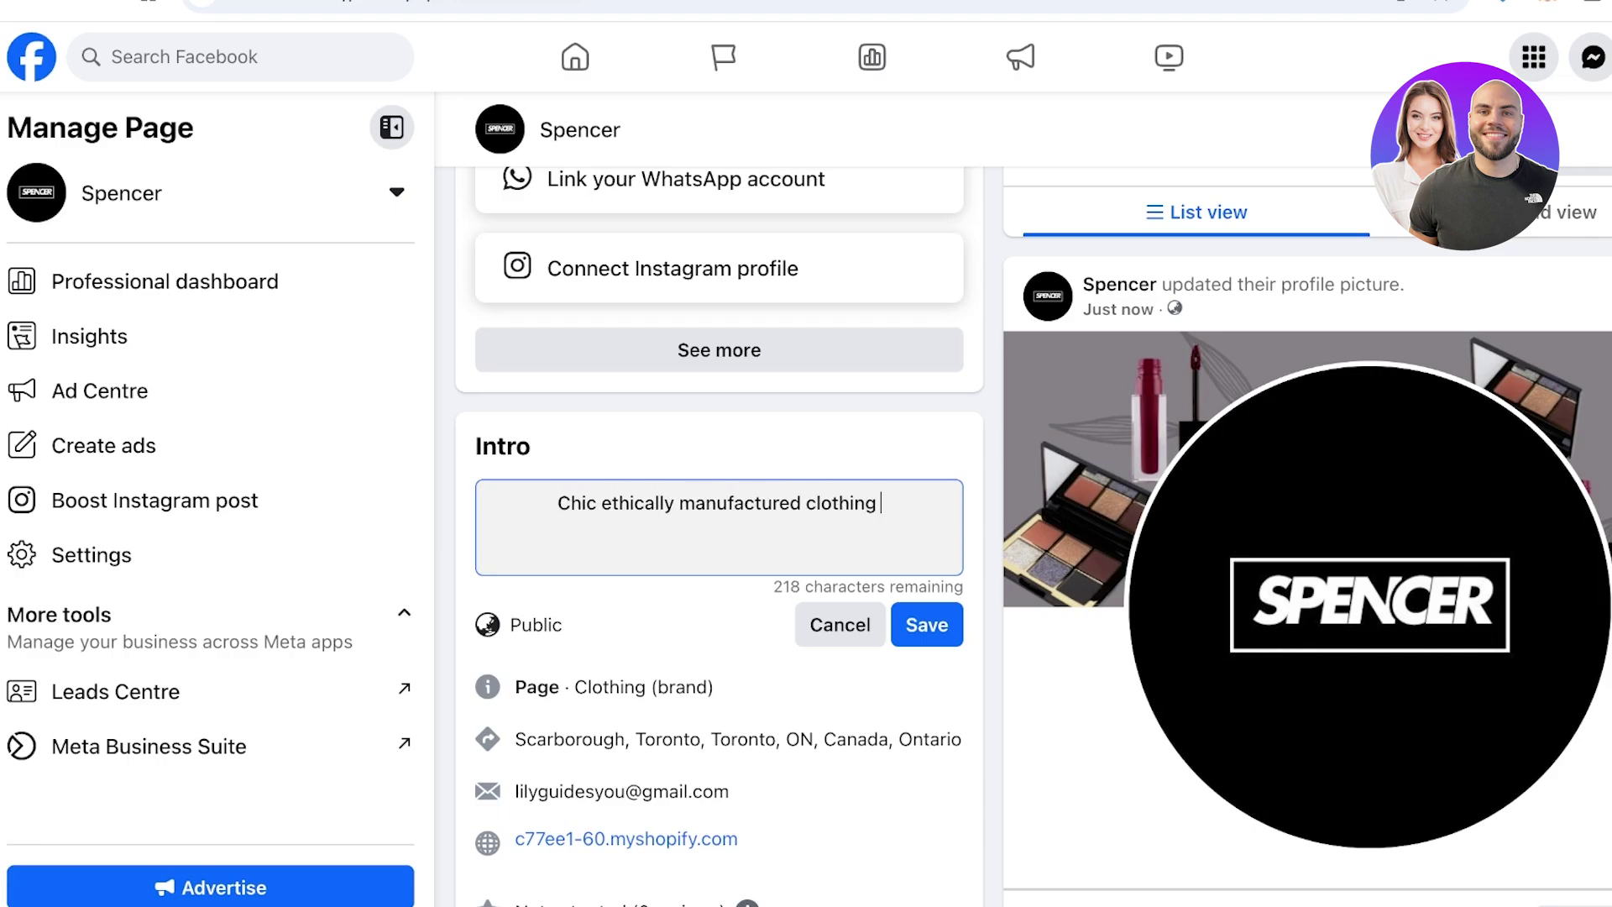
text(#)
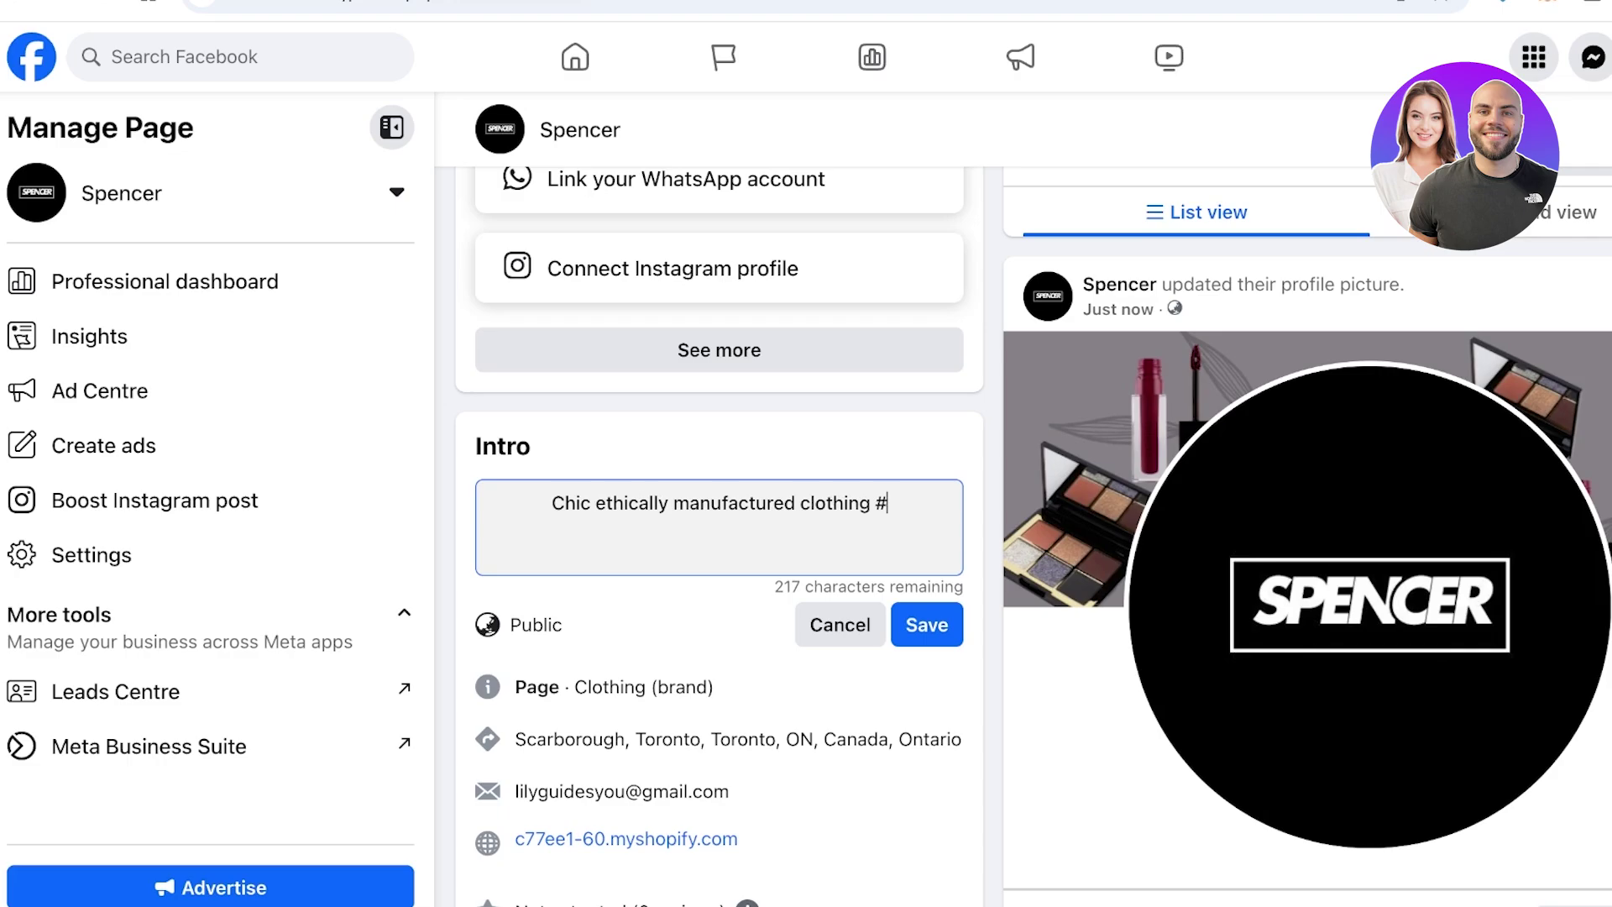
key(BackSpace)
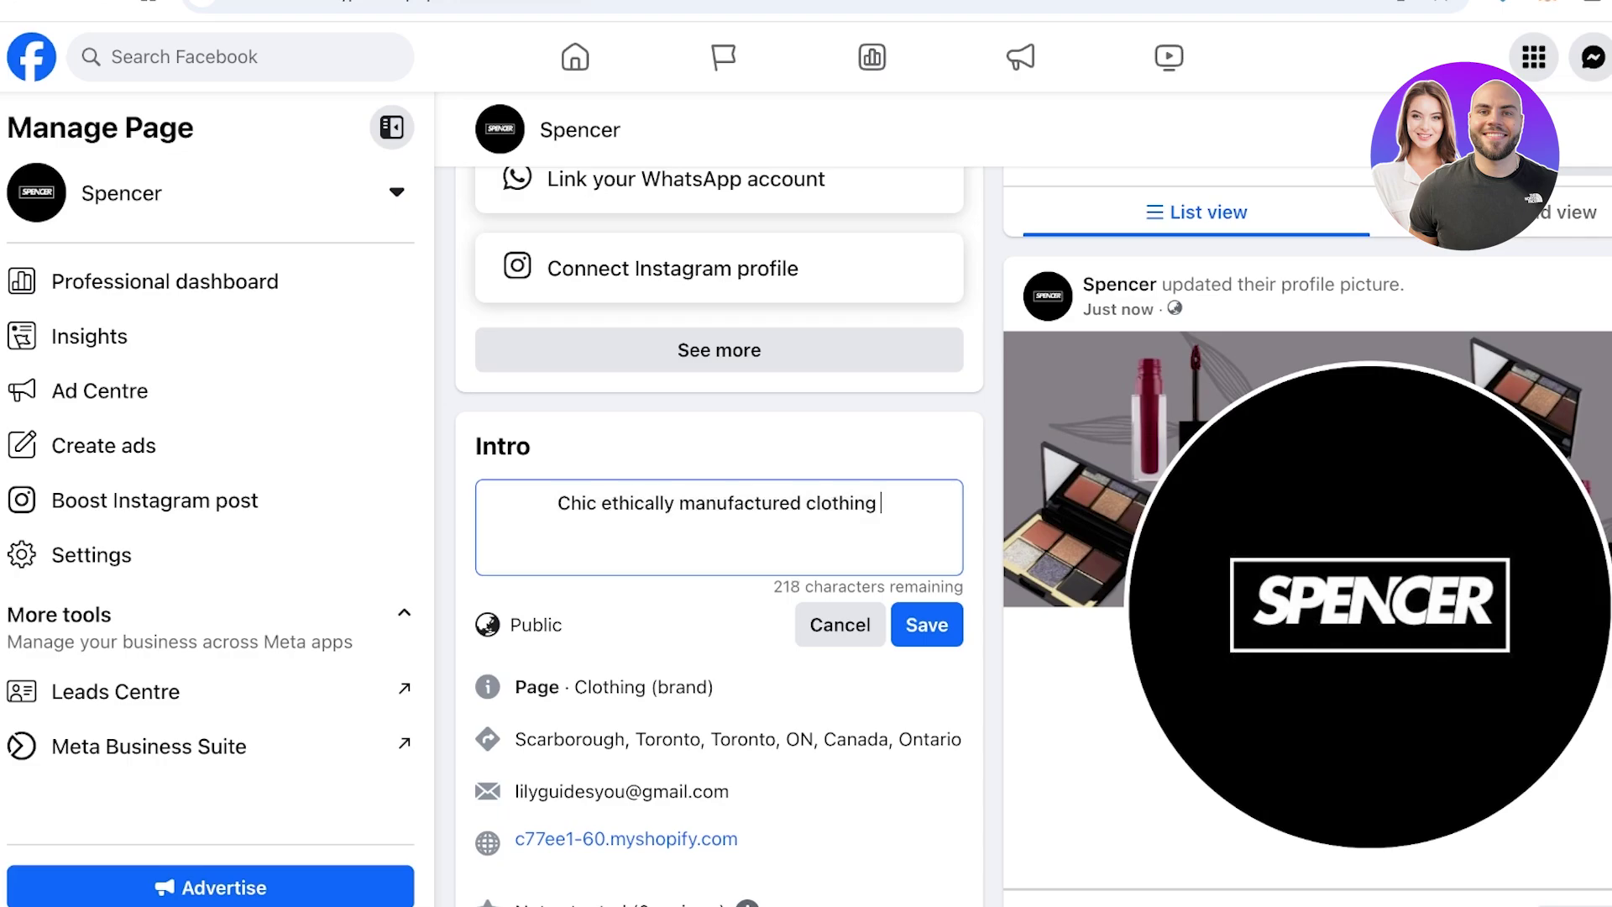
key(Return)
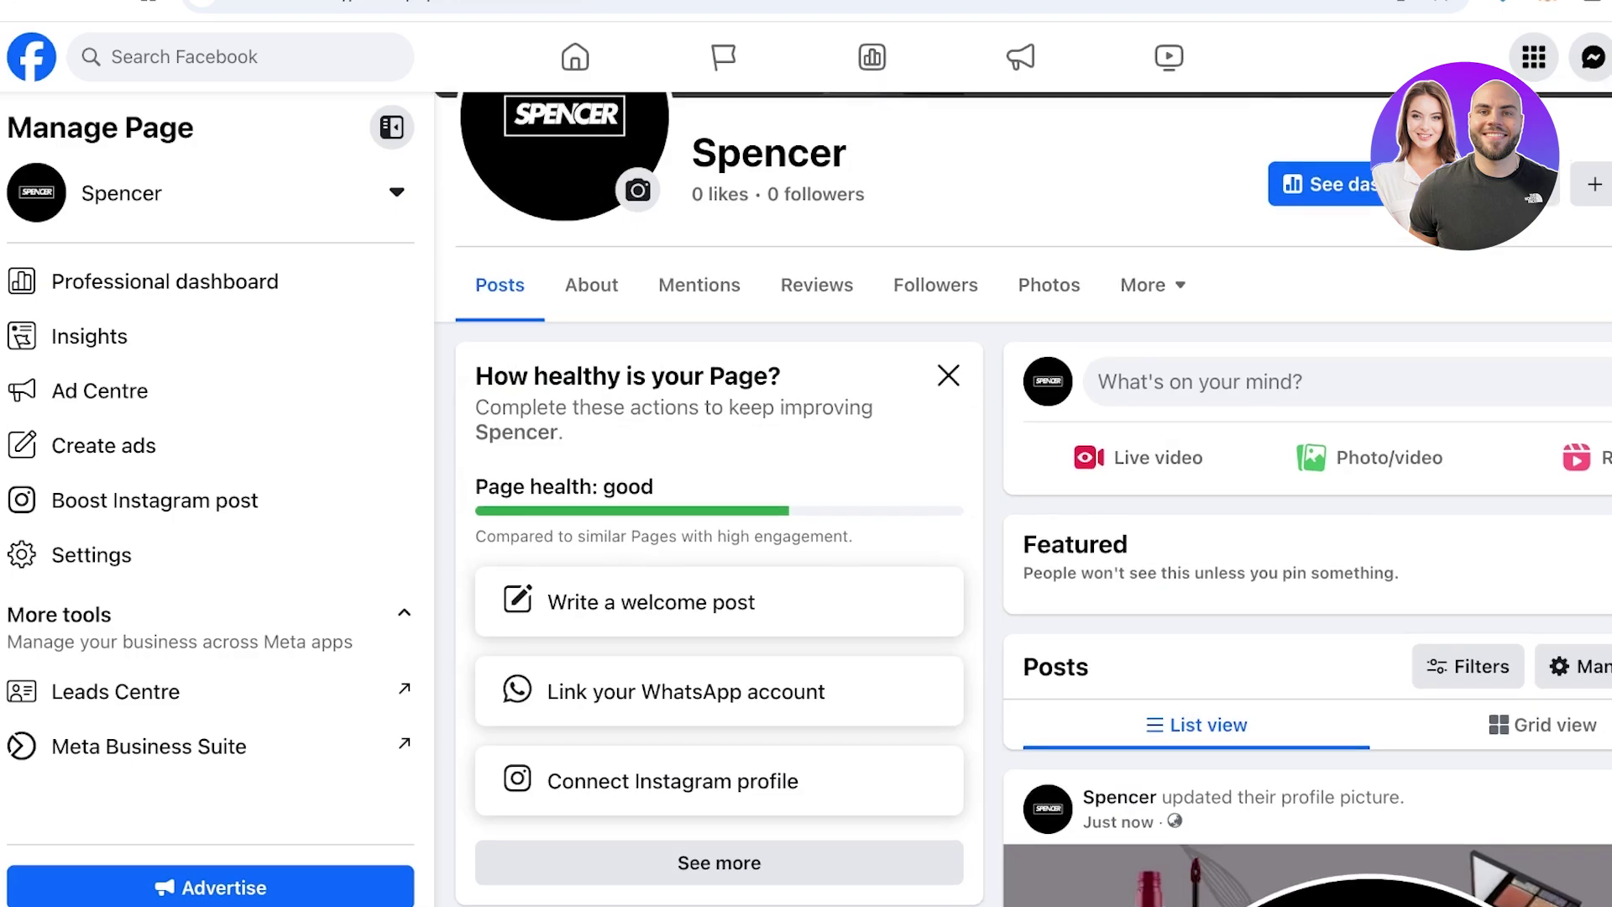
scroll(1032, 537, down, 3)
scroll(1033, 537, down, 5)
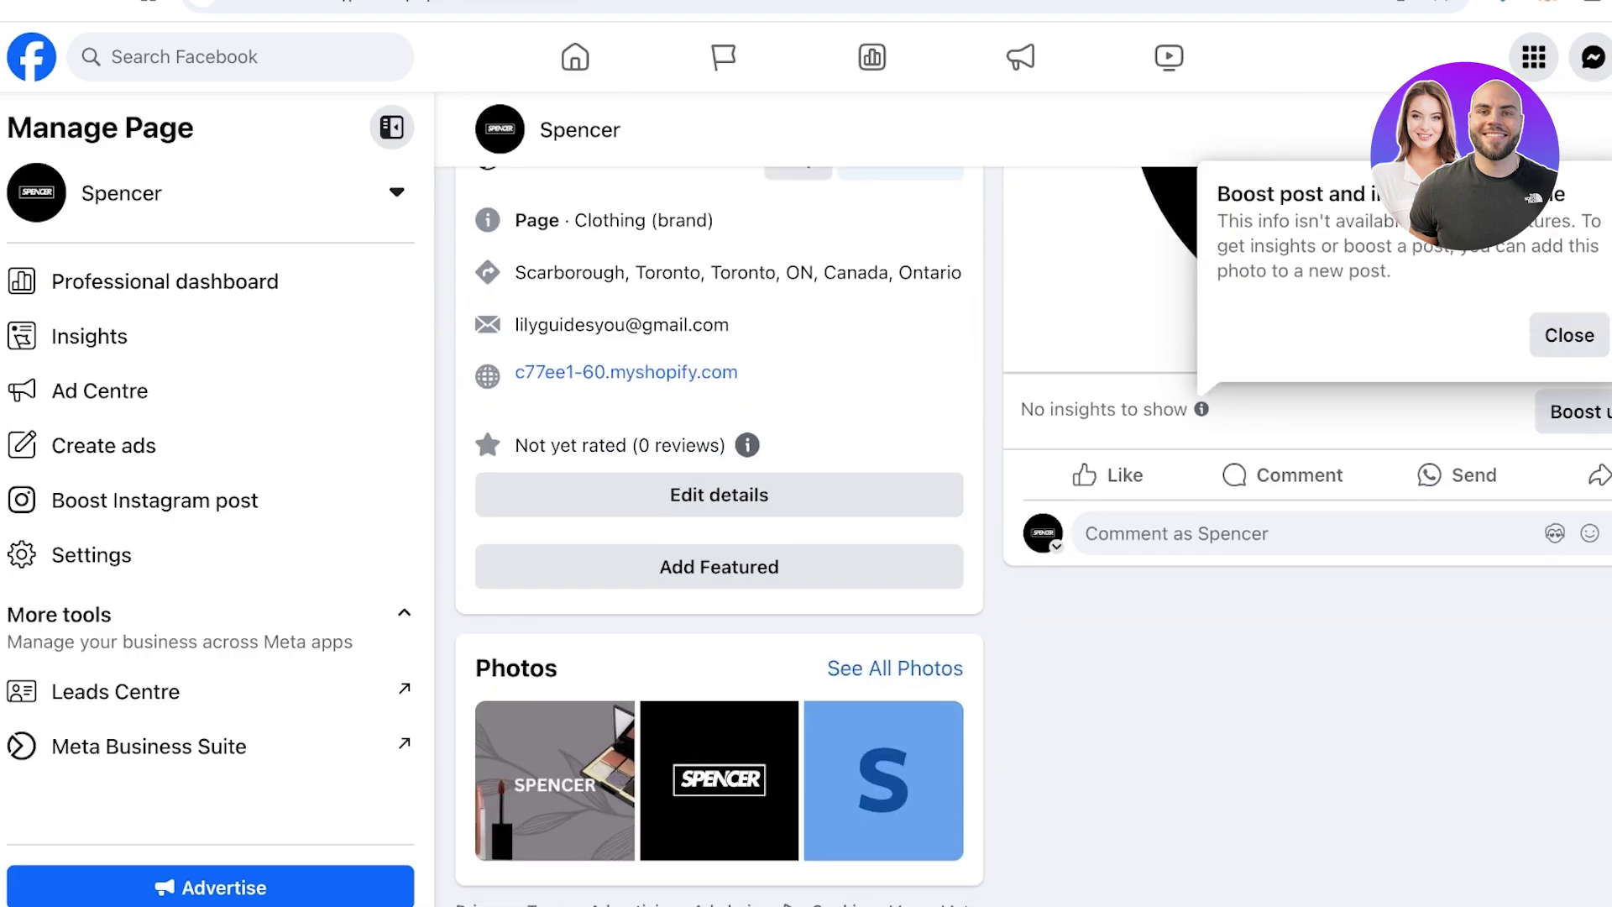
scroll(1032, 537, up, 8)
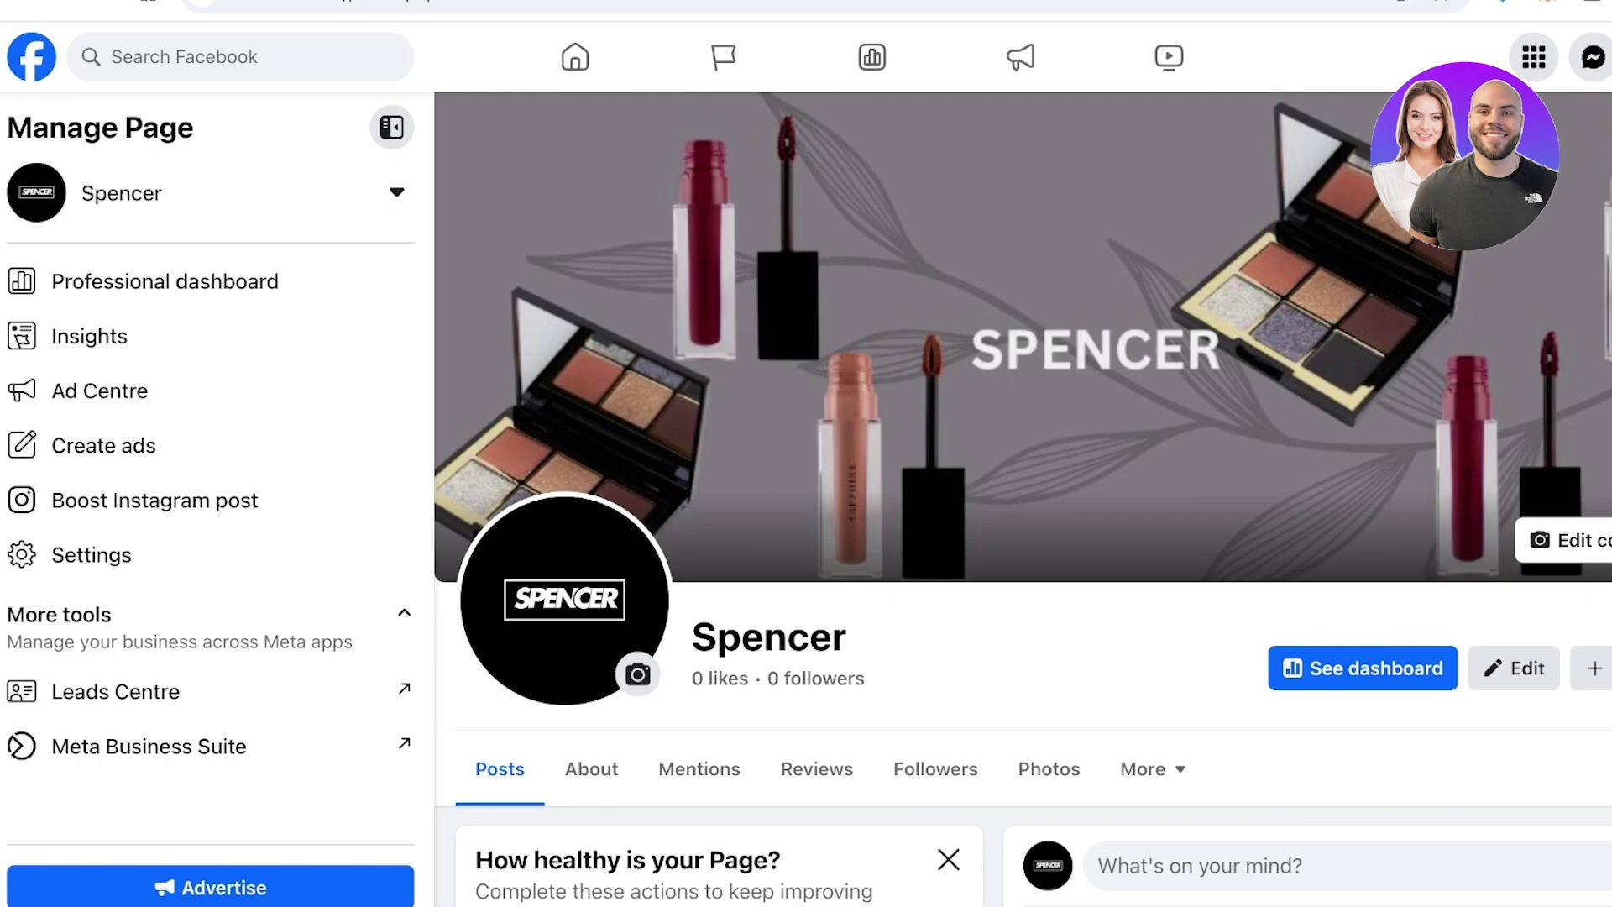
scroll(1023, 503, down, 1)
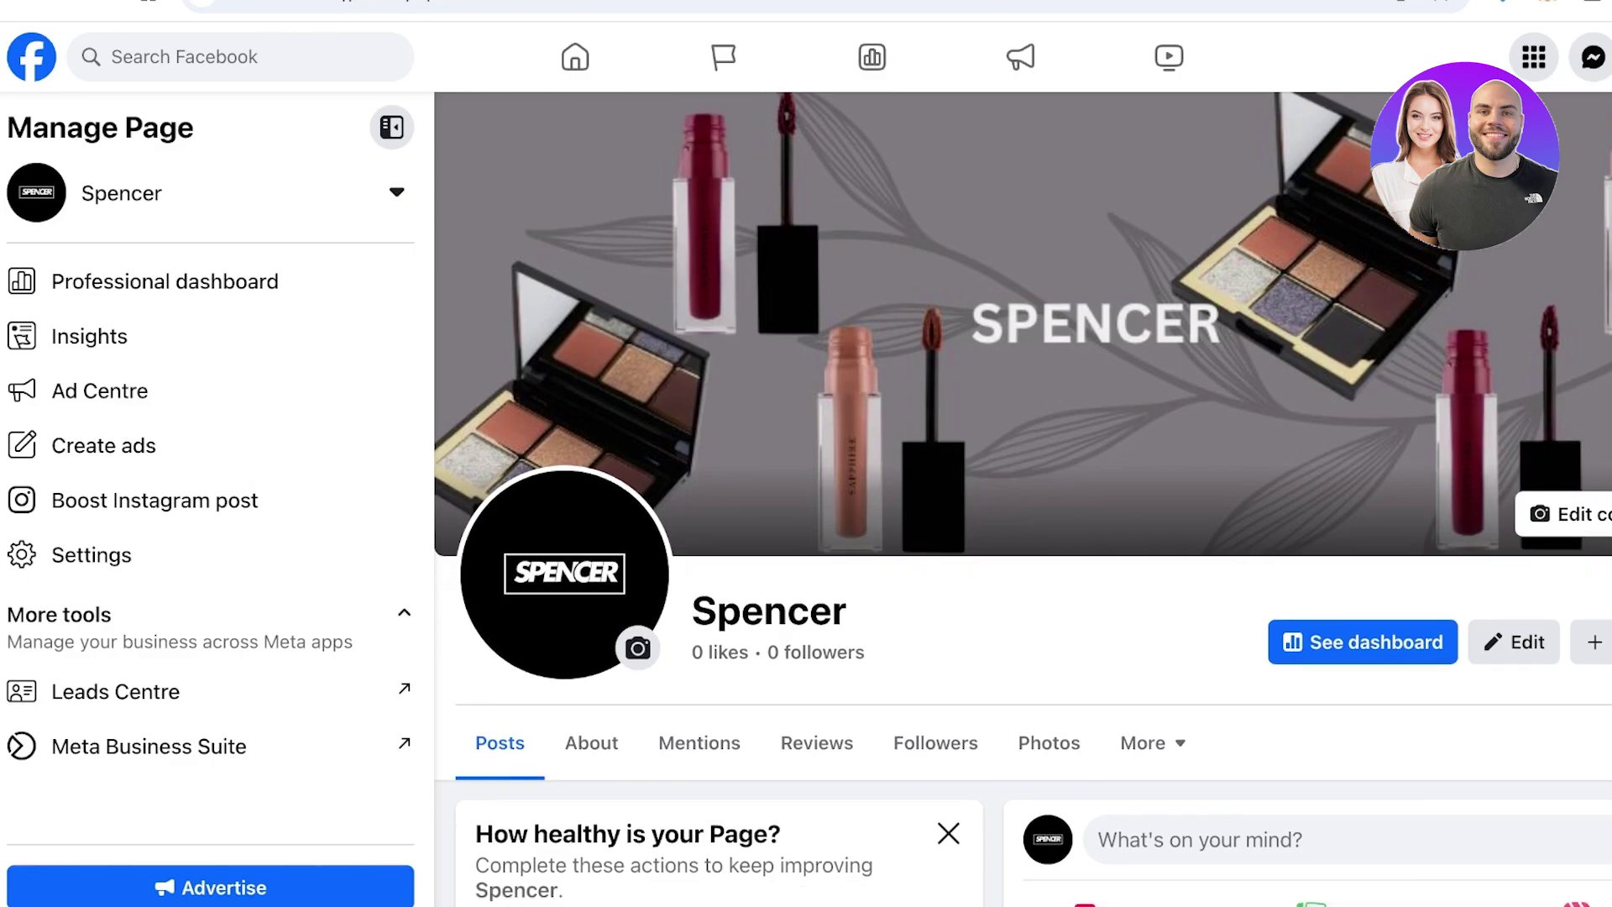
scroll(1022, 504, down, 10)
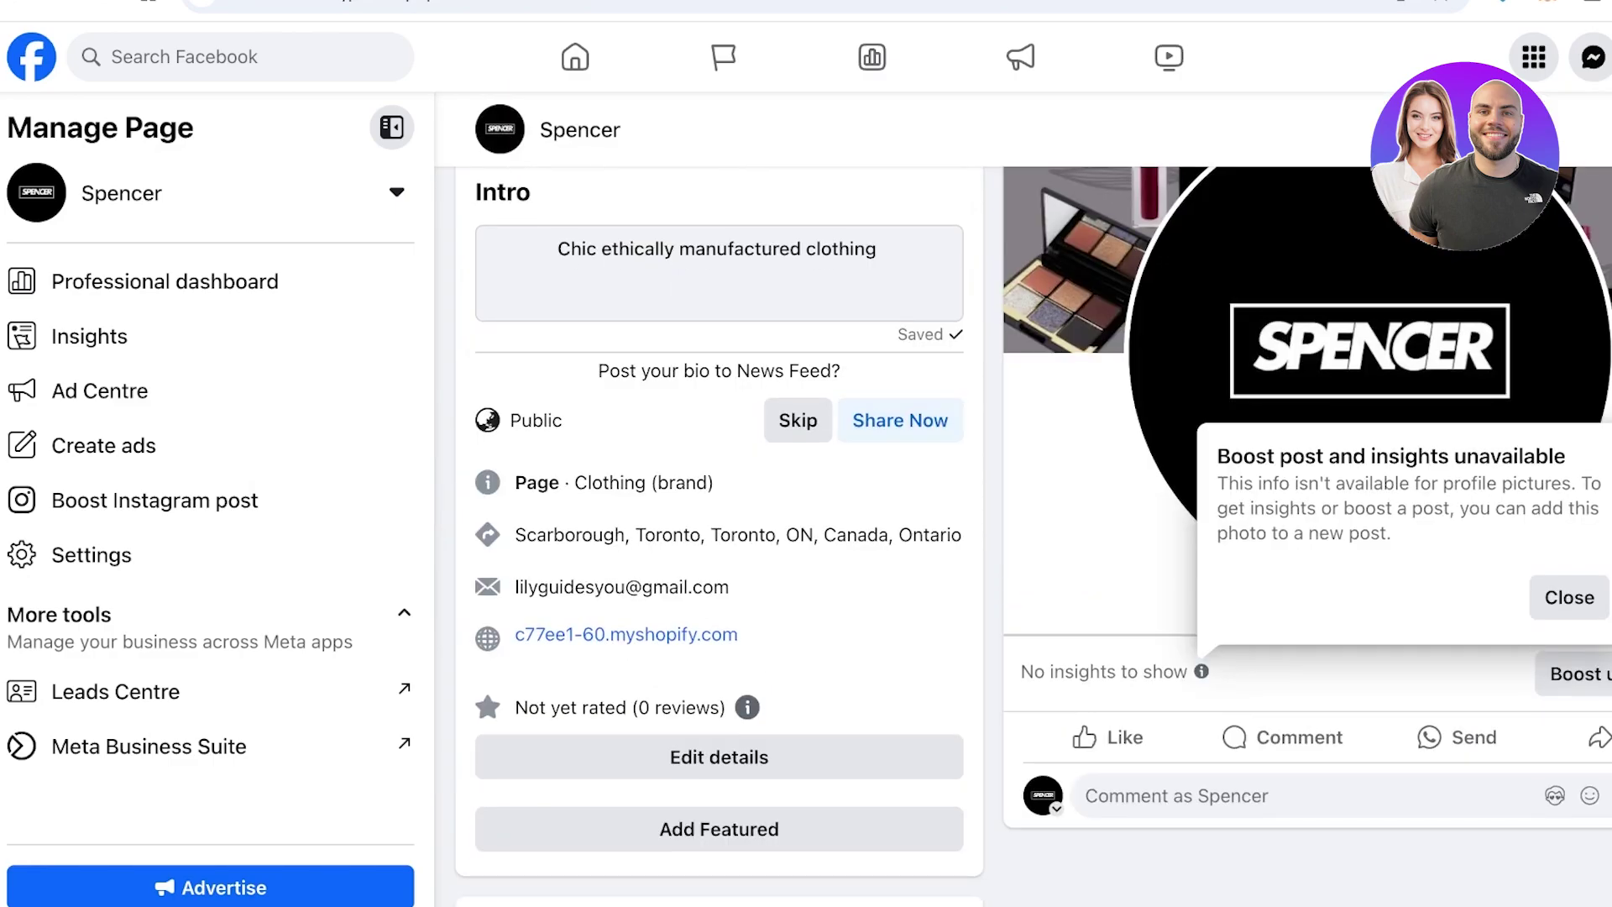
scroll(1023, 503, up, 10)
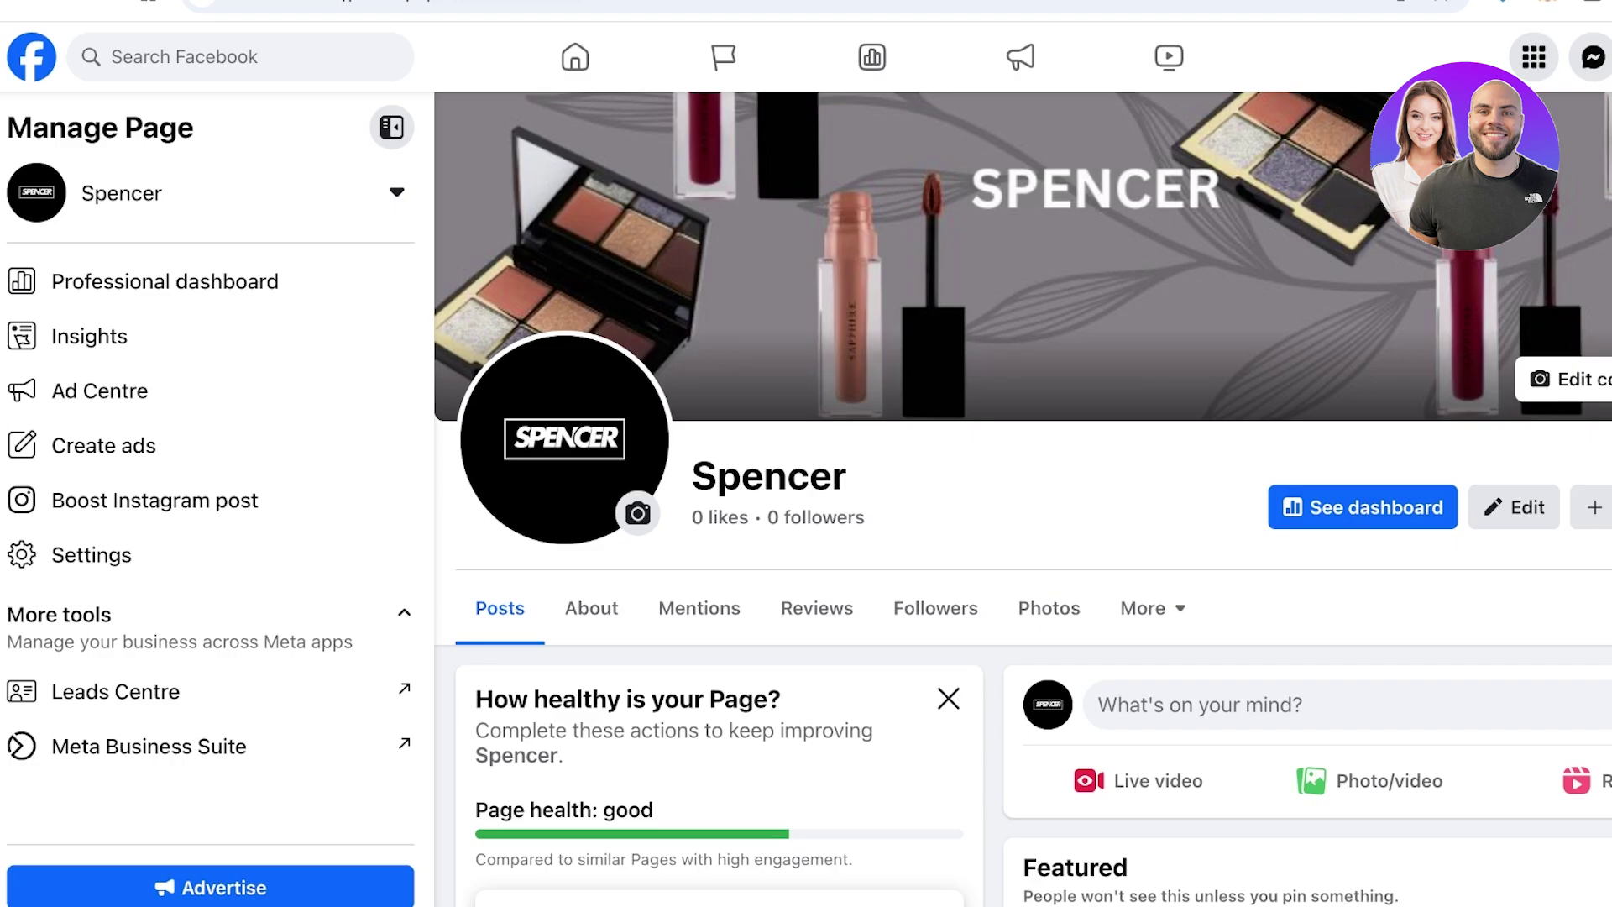
scroll(1022, 499, down, 7)
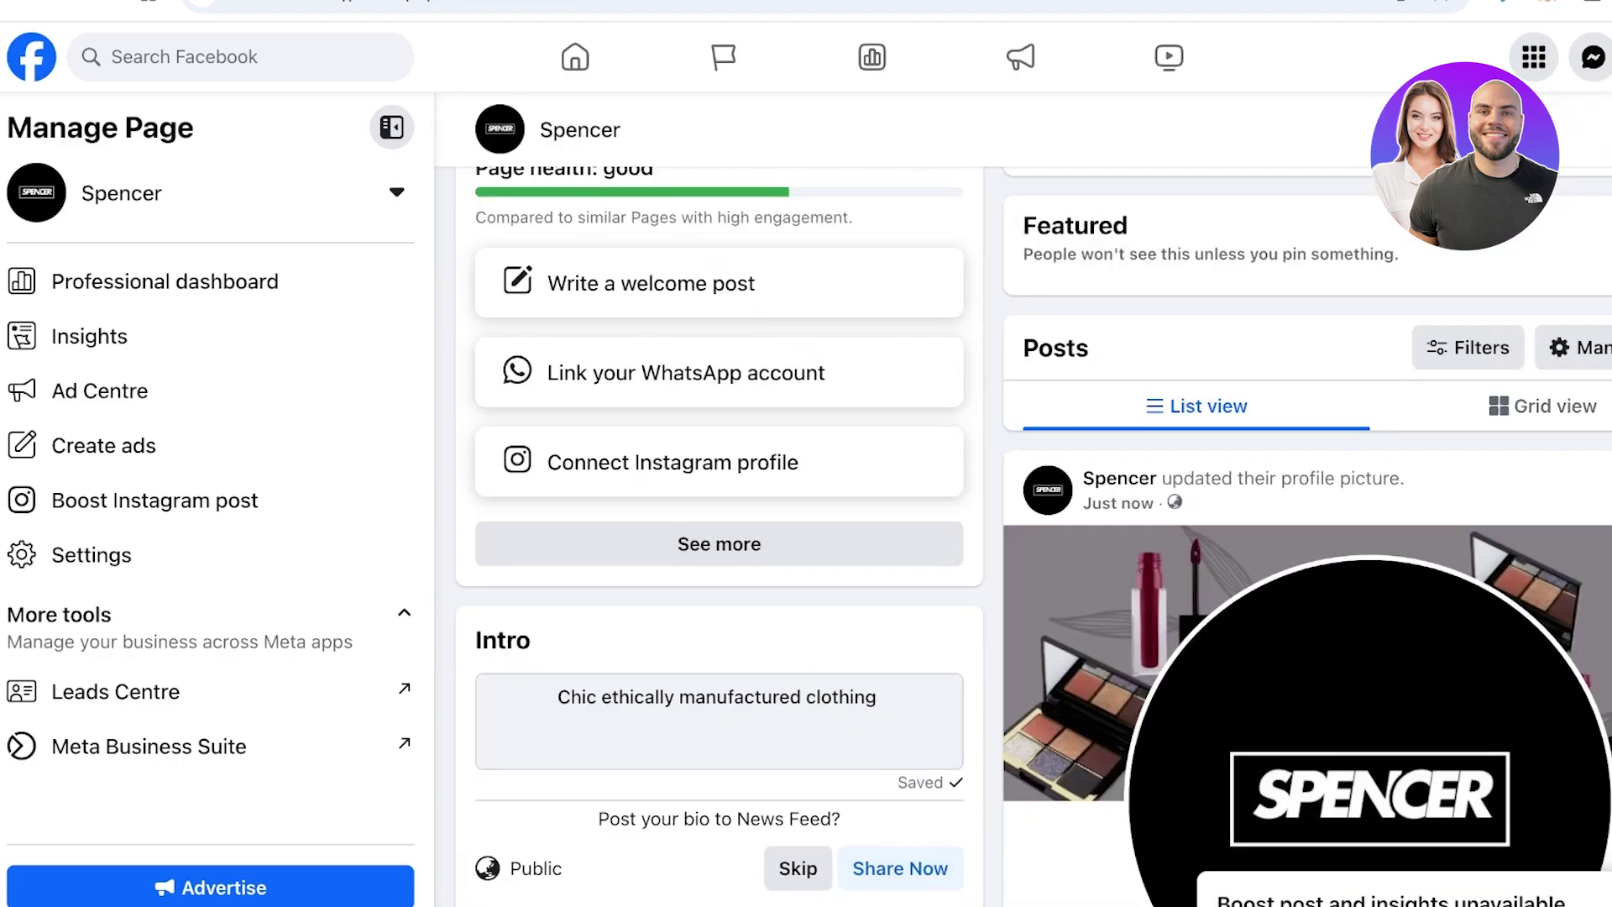
scroll(1282, 570, down, 7)
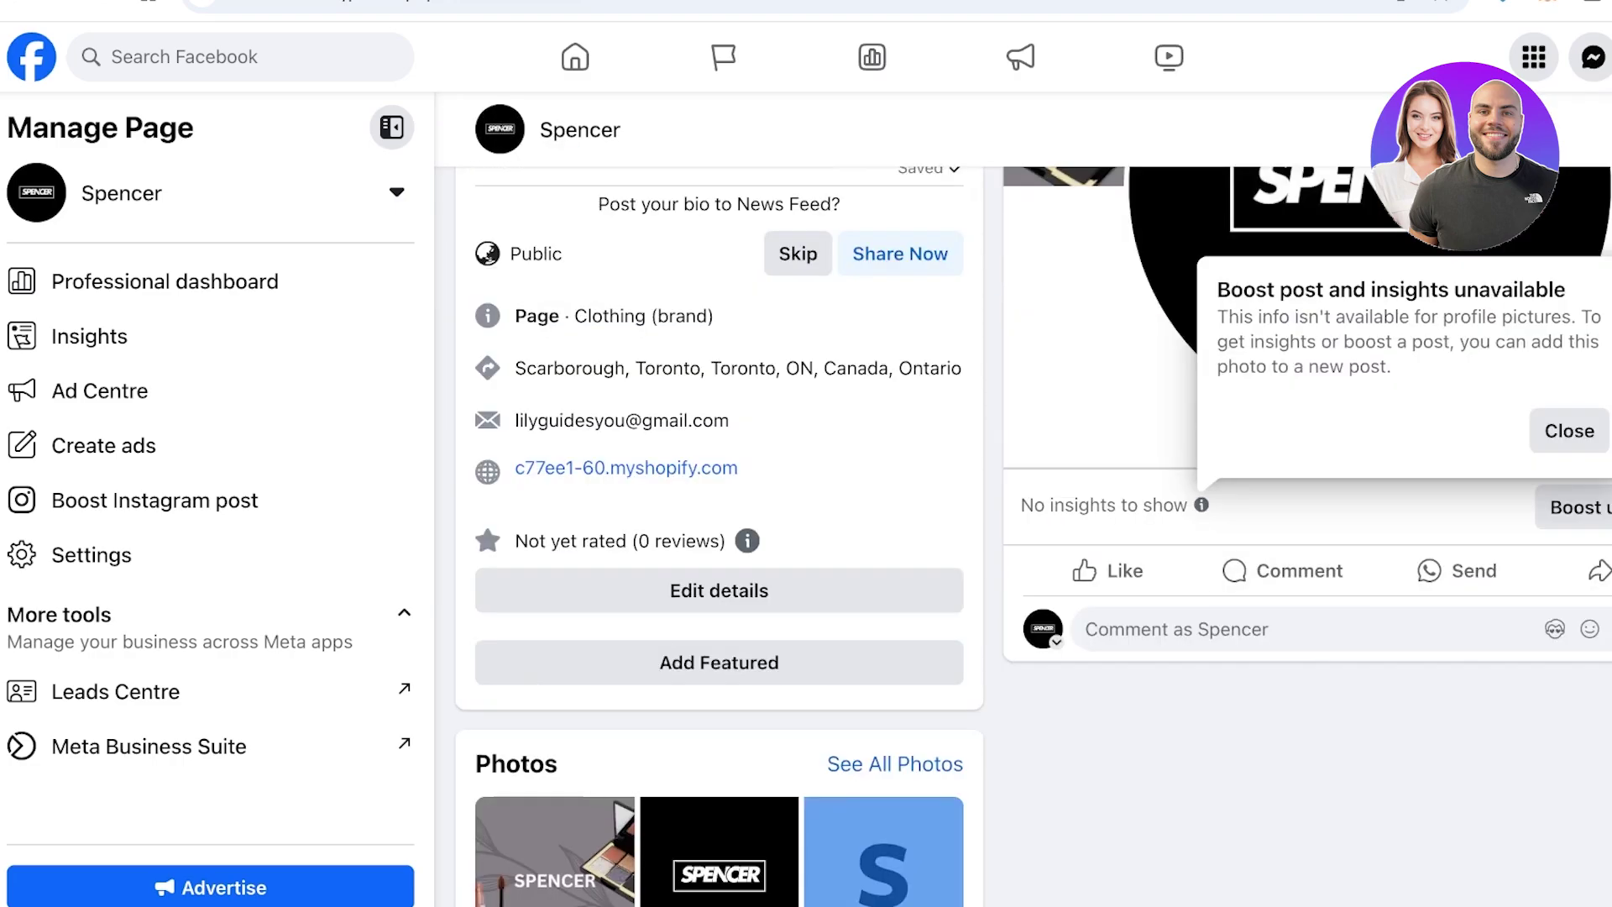
scroll(923, 537, up, 7)
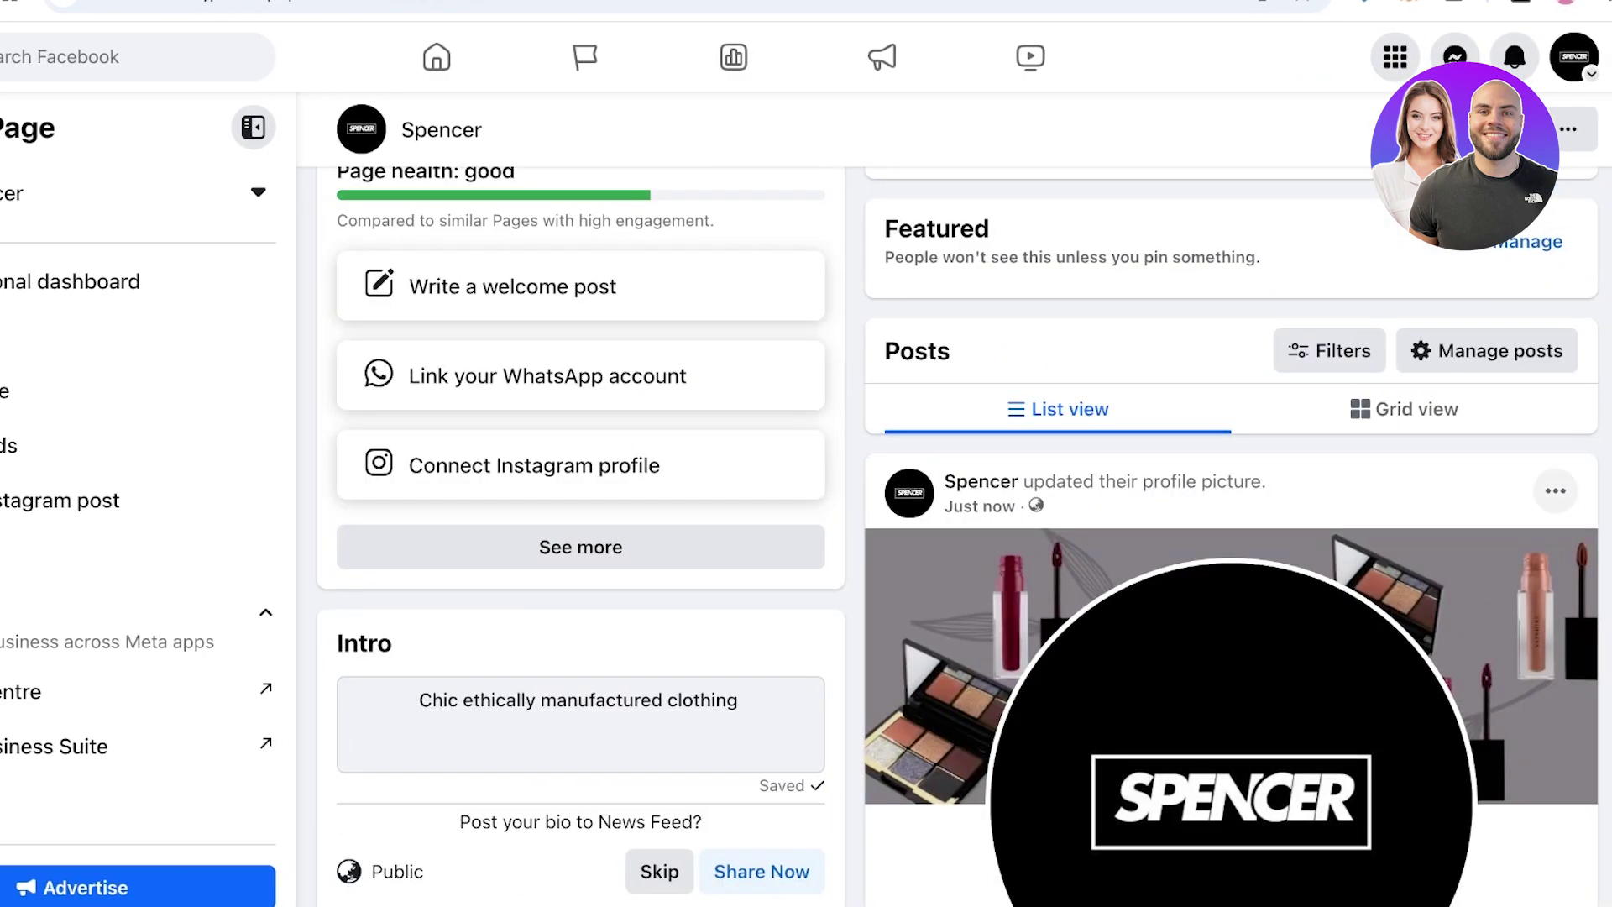
click(1554, 490)
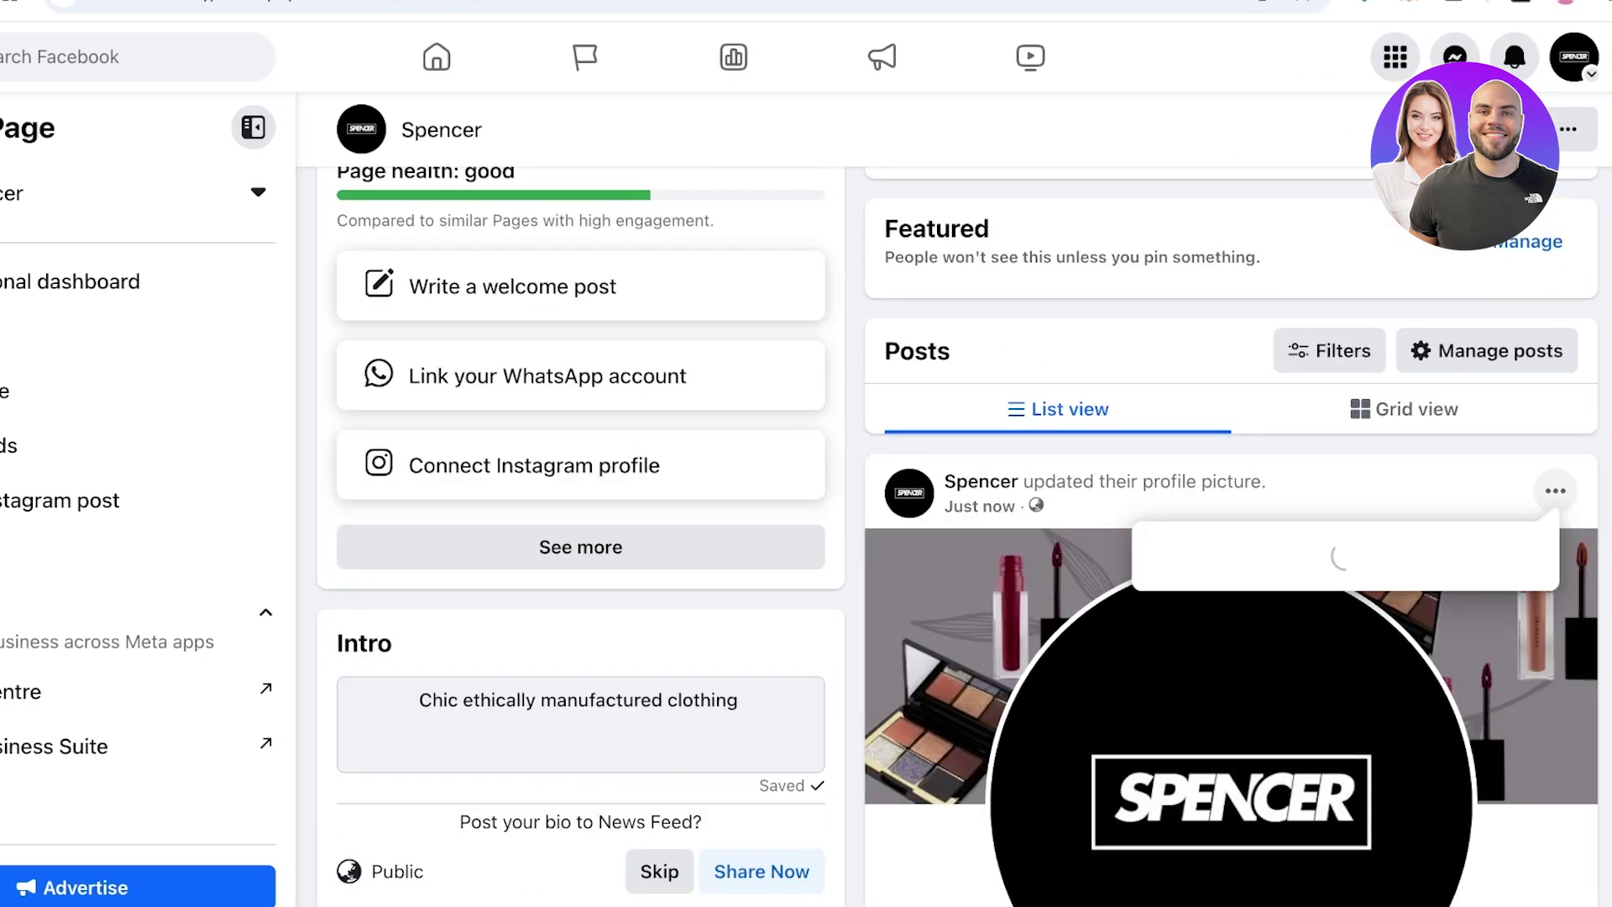
scroll(1343, 713, down, 2)
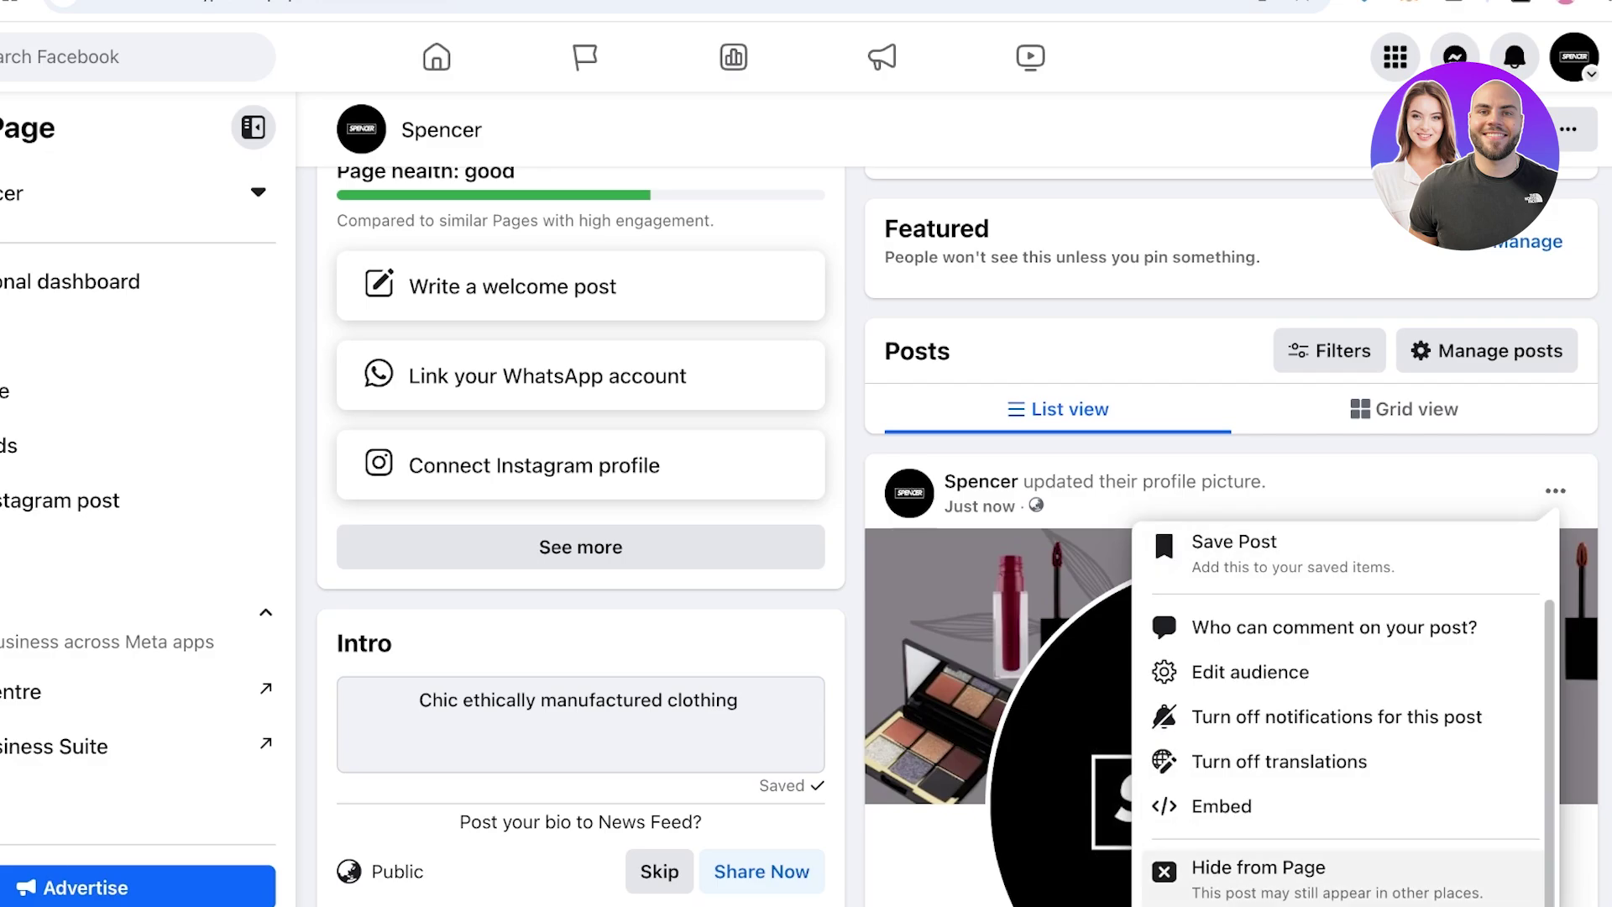
scroll(579, 504, down, 5)
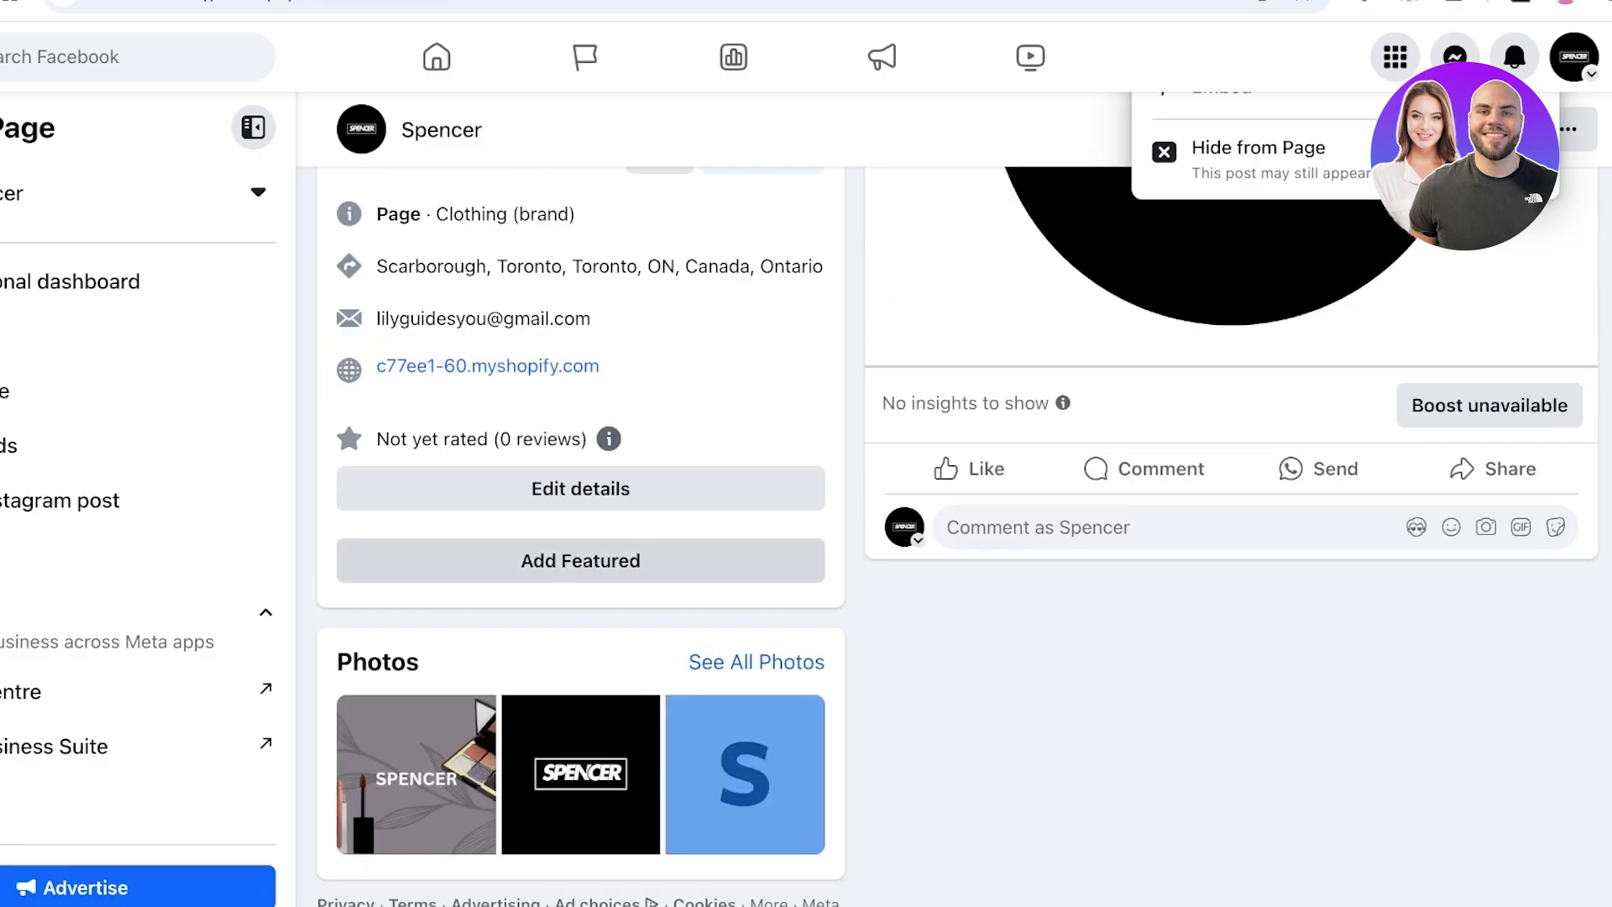
click(579, 561)
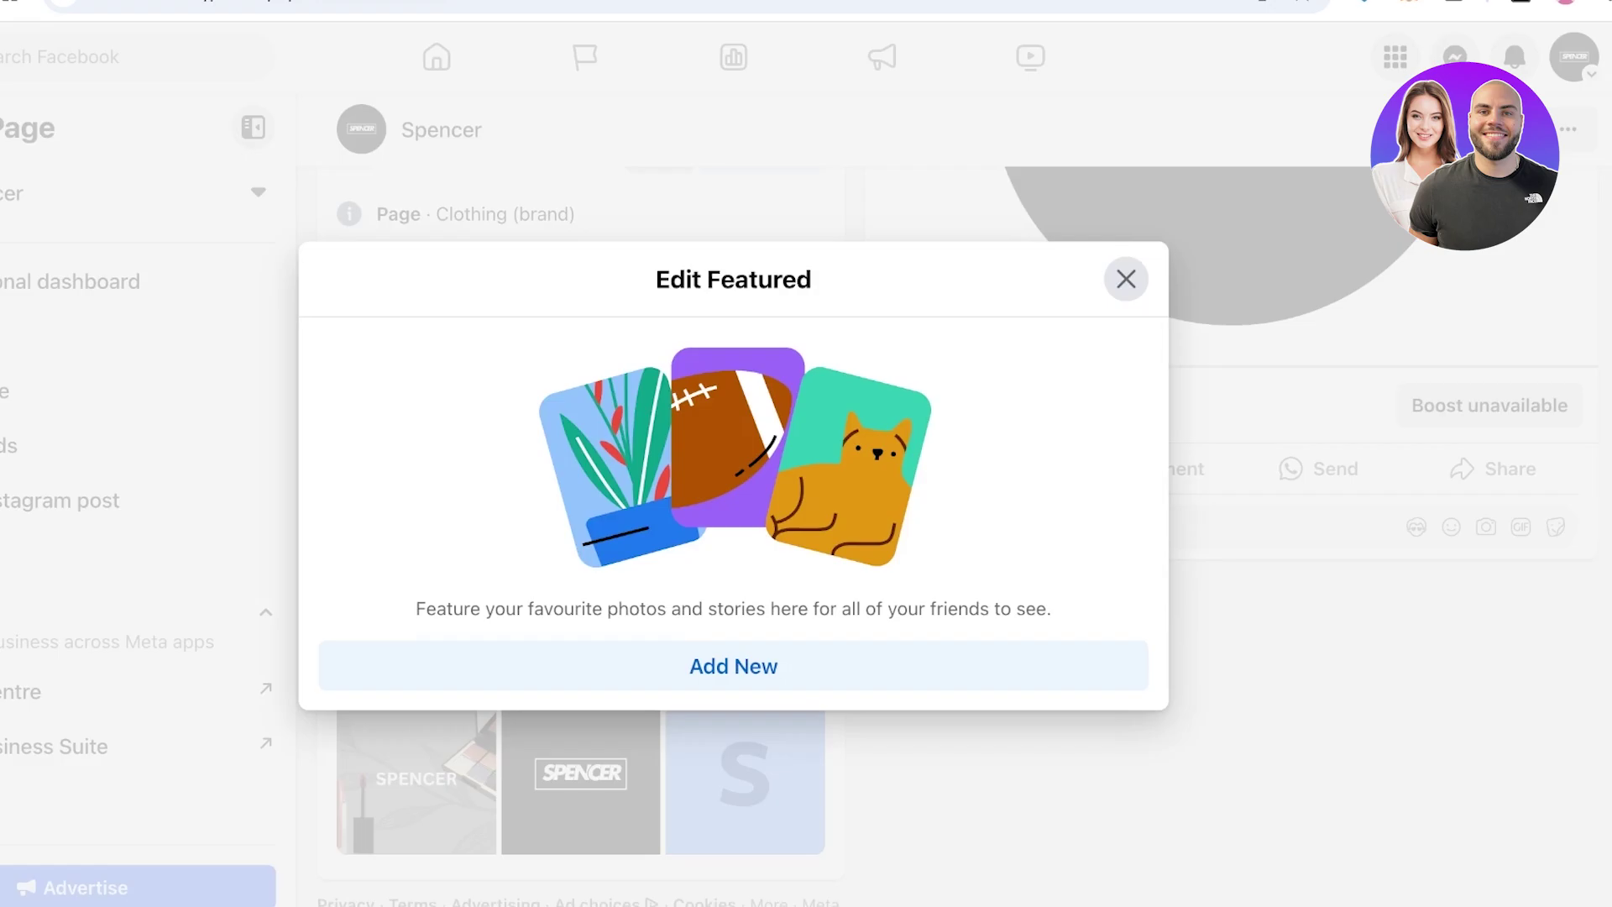
click(1126, 279)
scroll(806, 503, up, 5)
scroll(953, 504, up, 8)
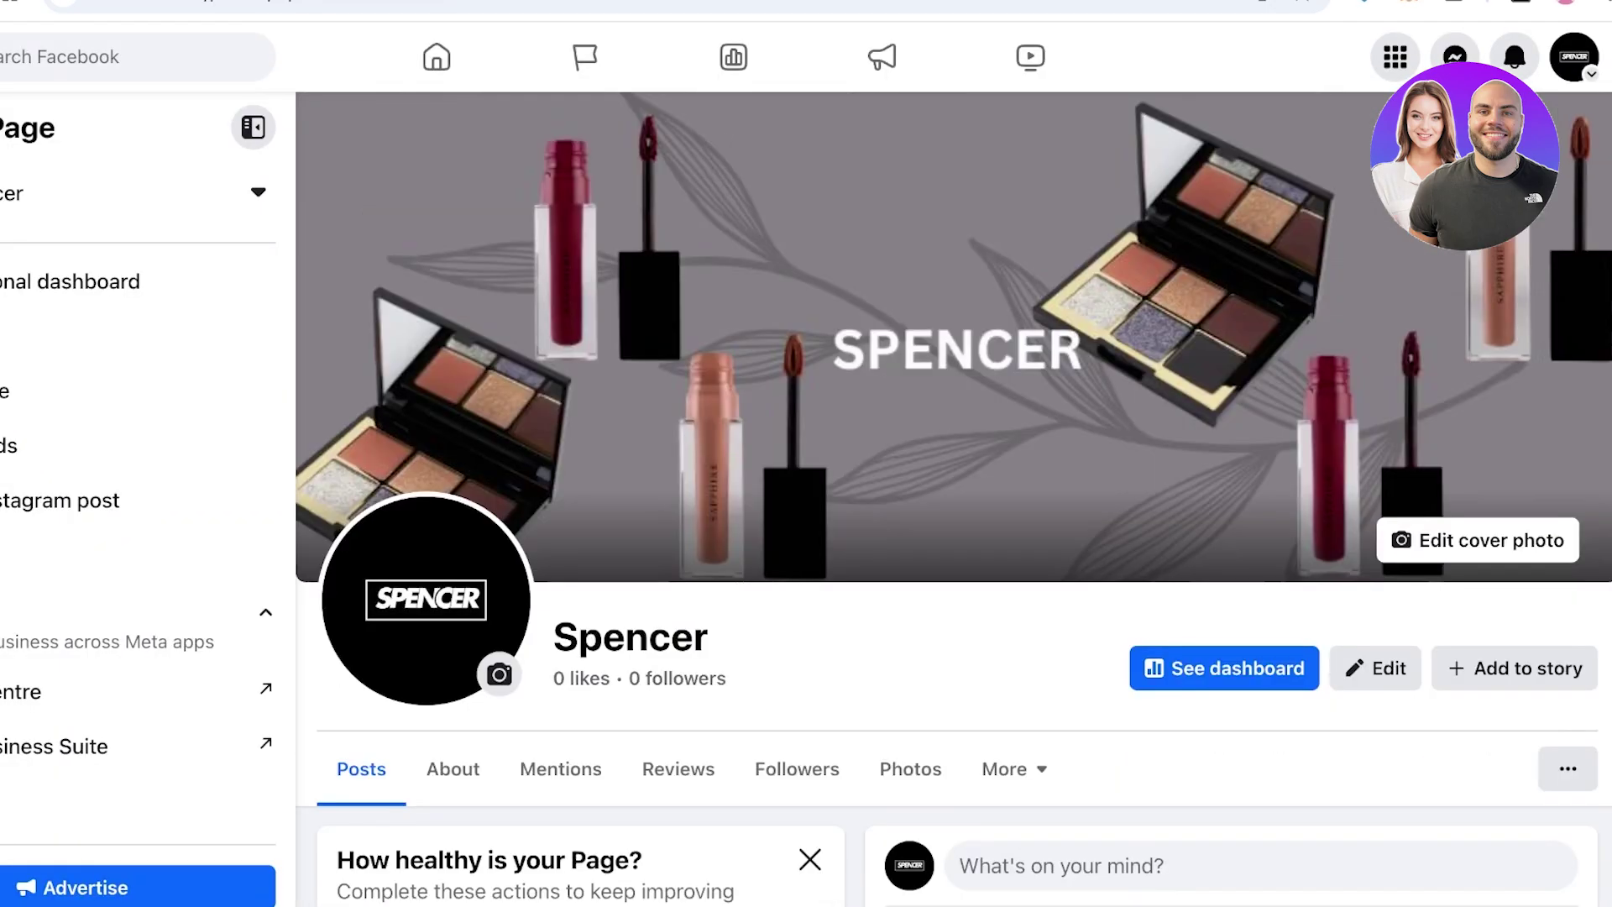
scroll(953, 503, down, 3)
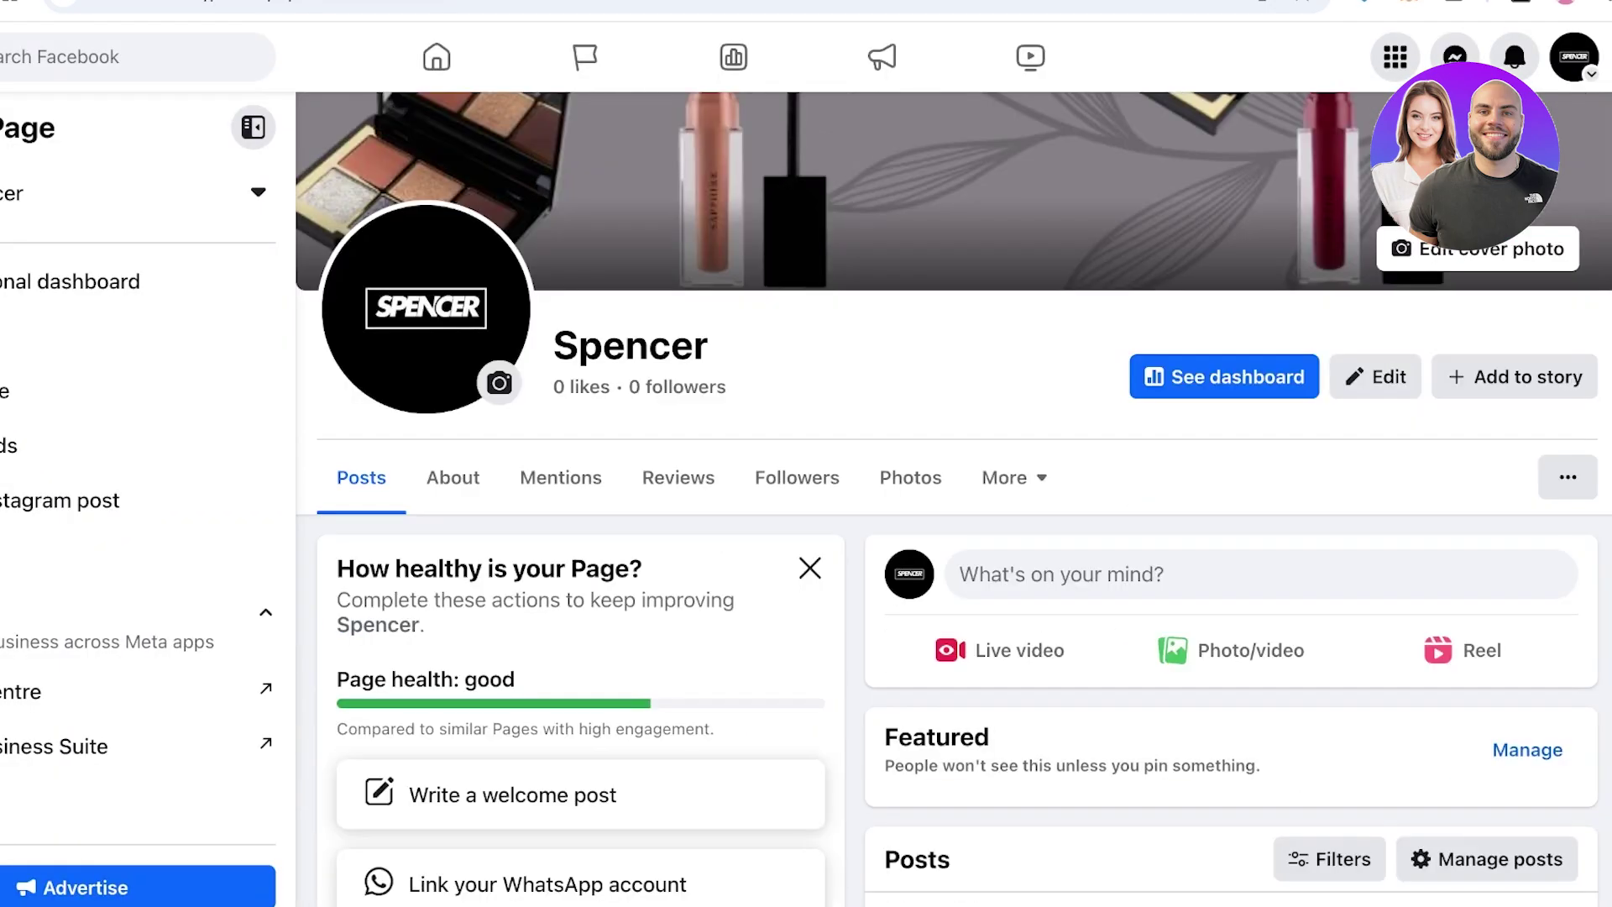
scroll(953, 504, down, 3)
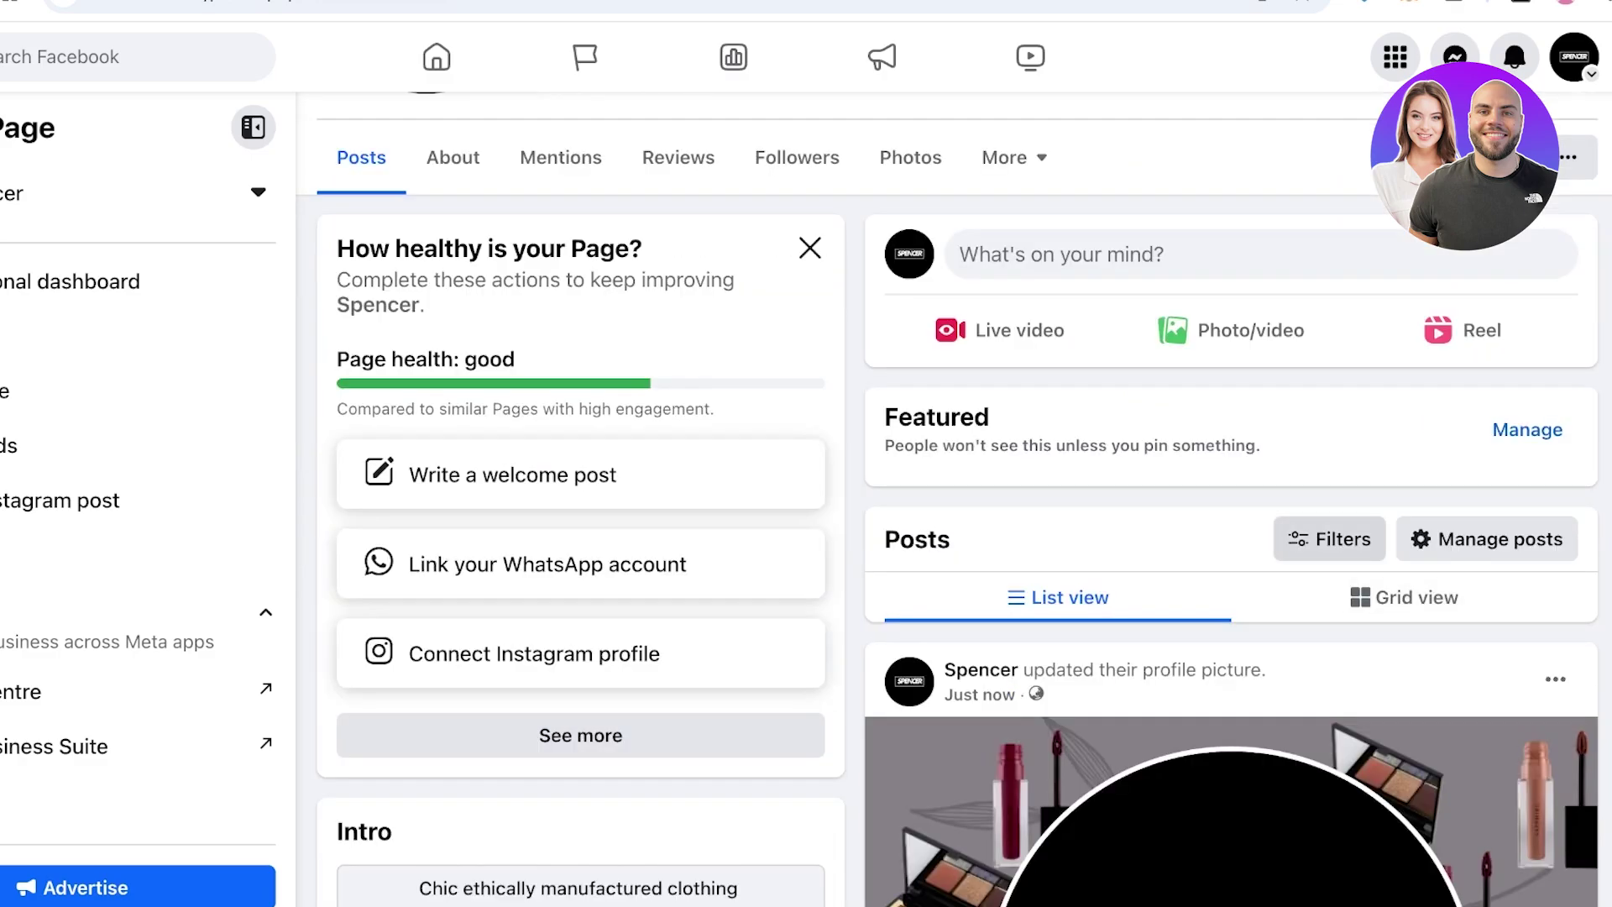
click(1487, 539)
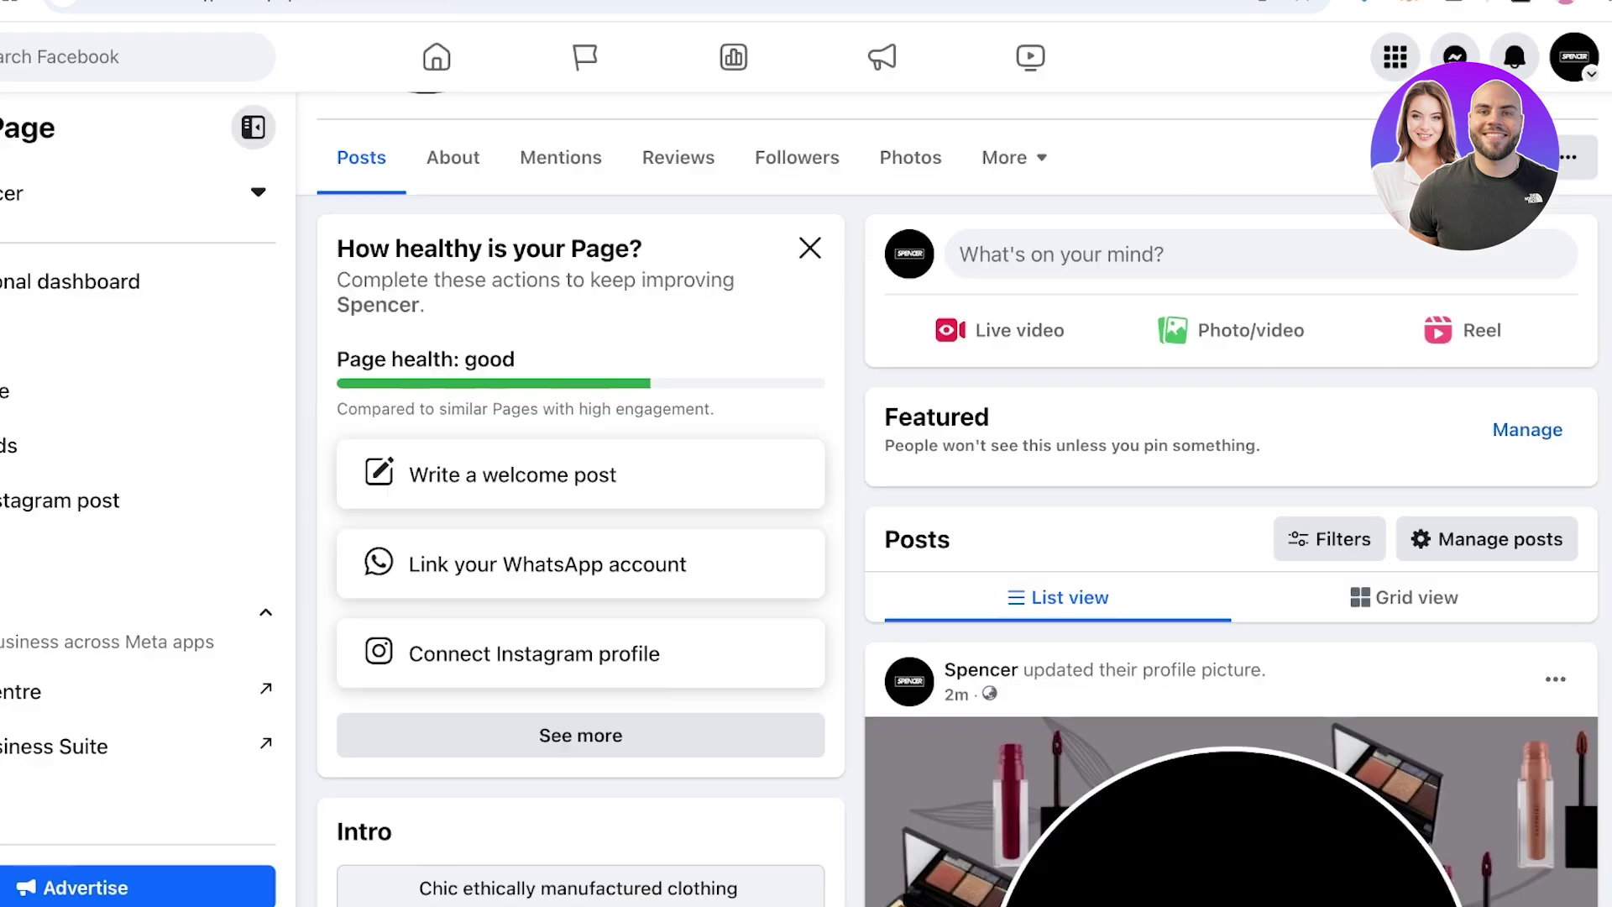
Start a Spencer Page post containing the hashtag #comingsoon
click(1049, 254)
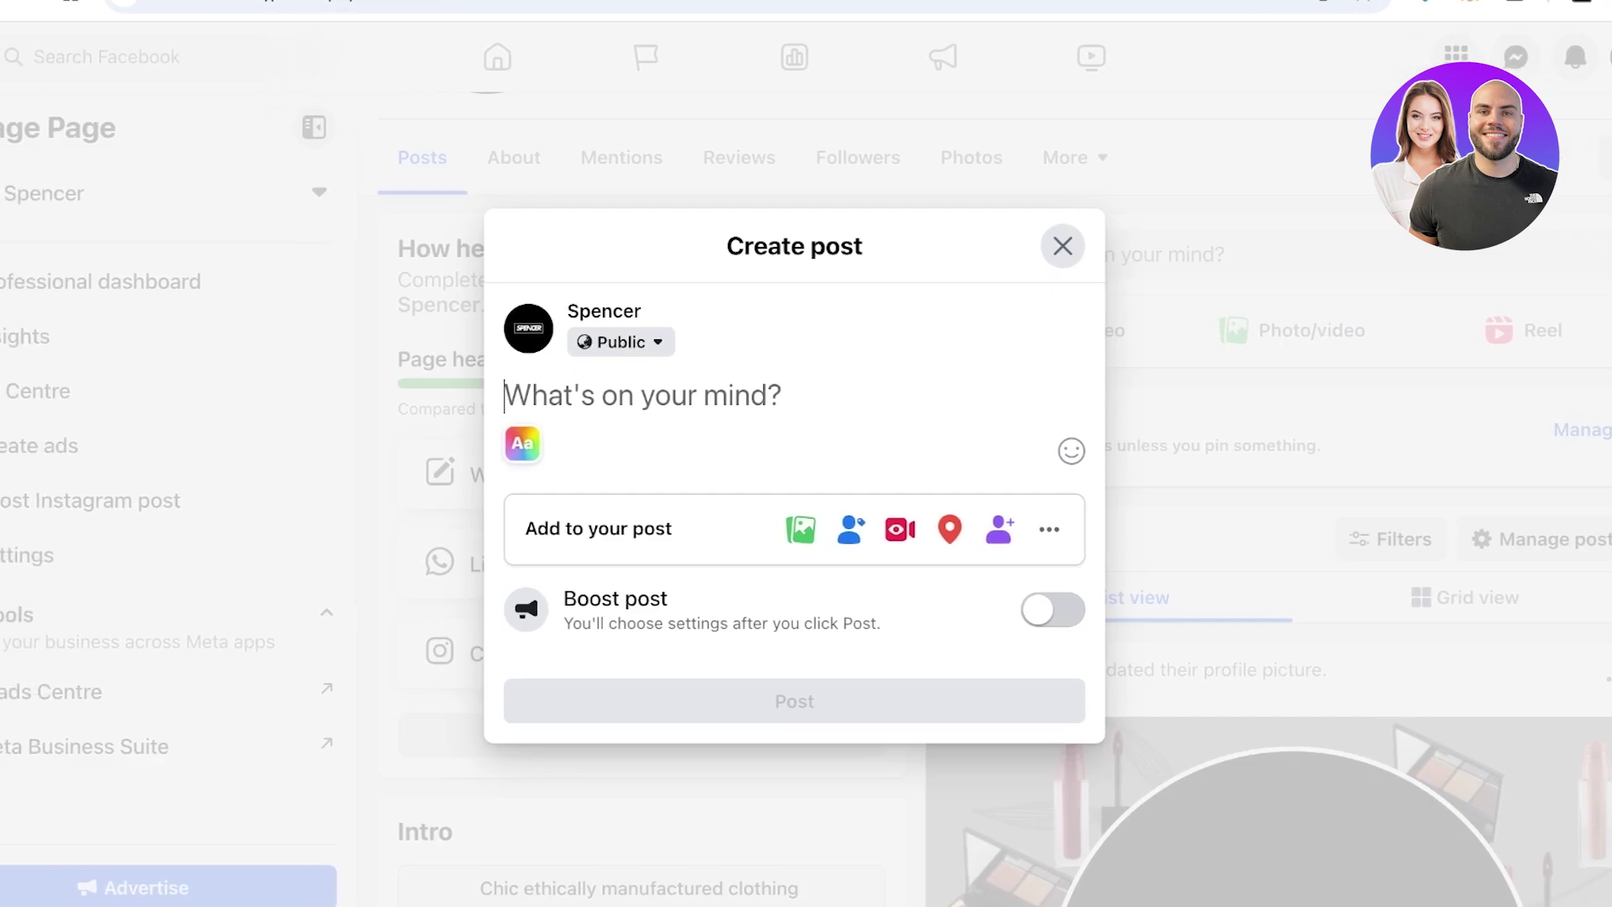
text(A)
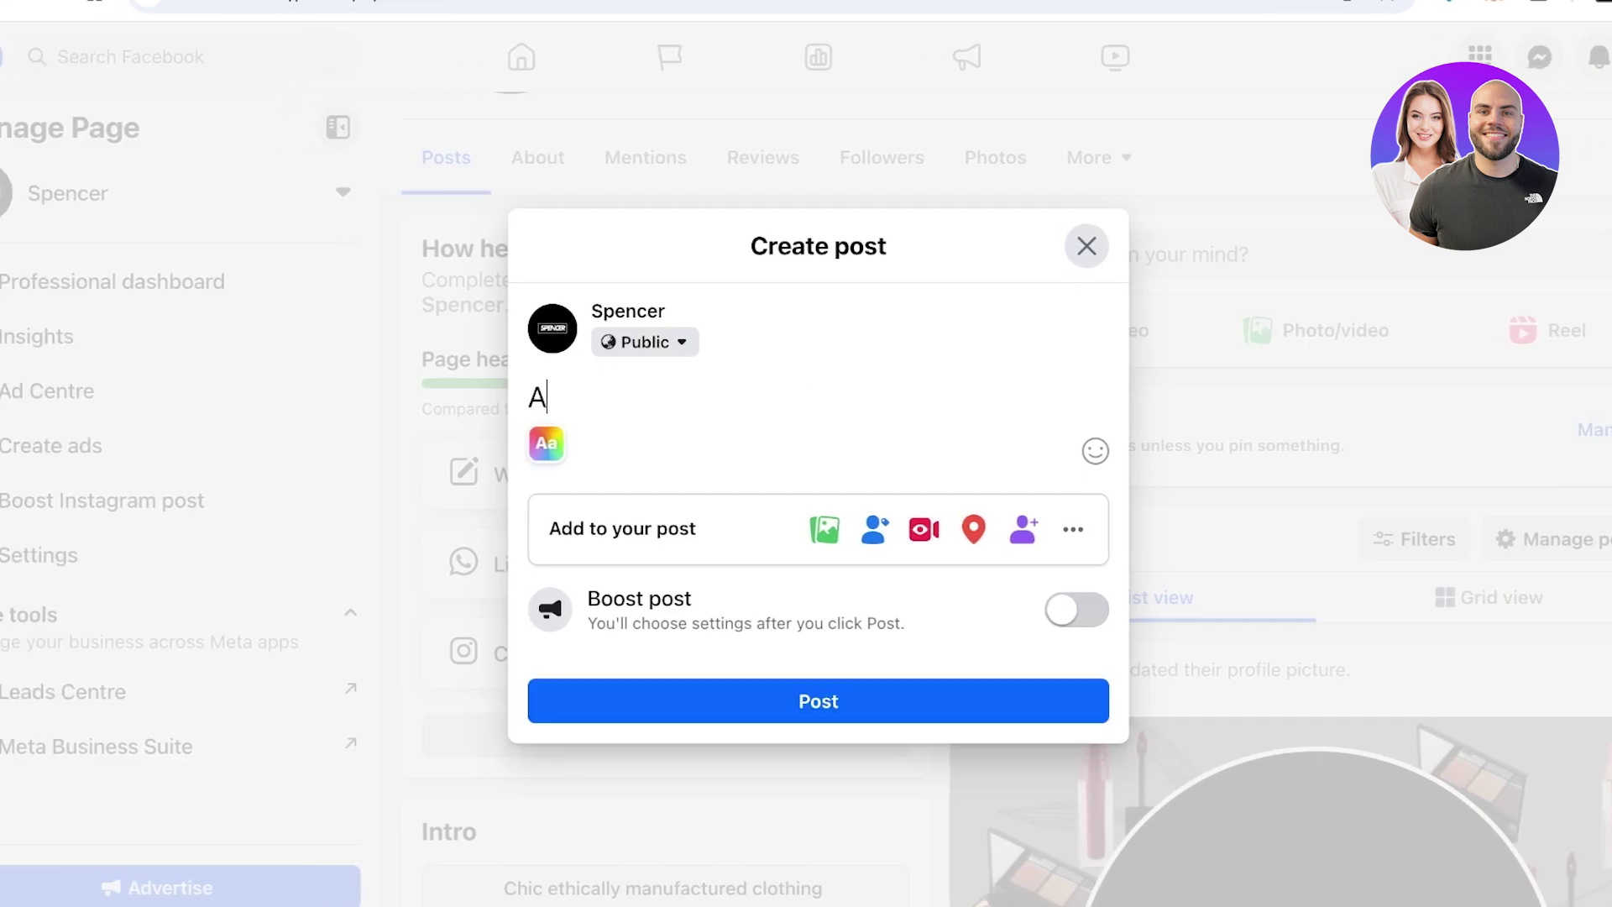
key(BackSpace)
text(#comingsoon)
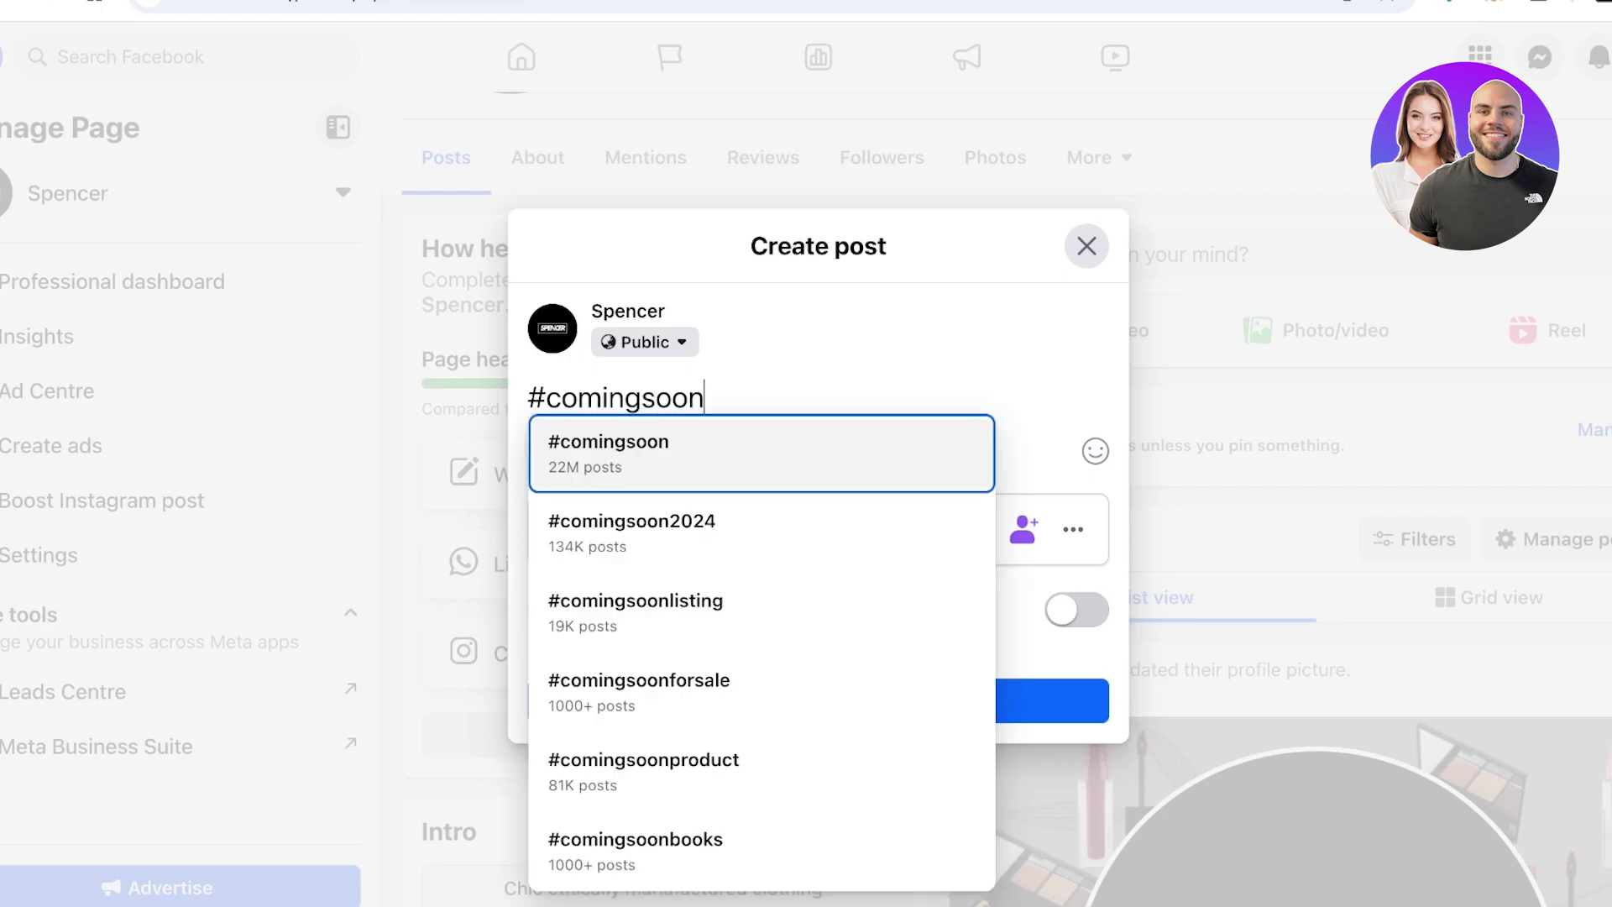
key(Return)
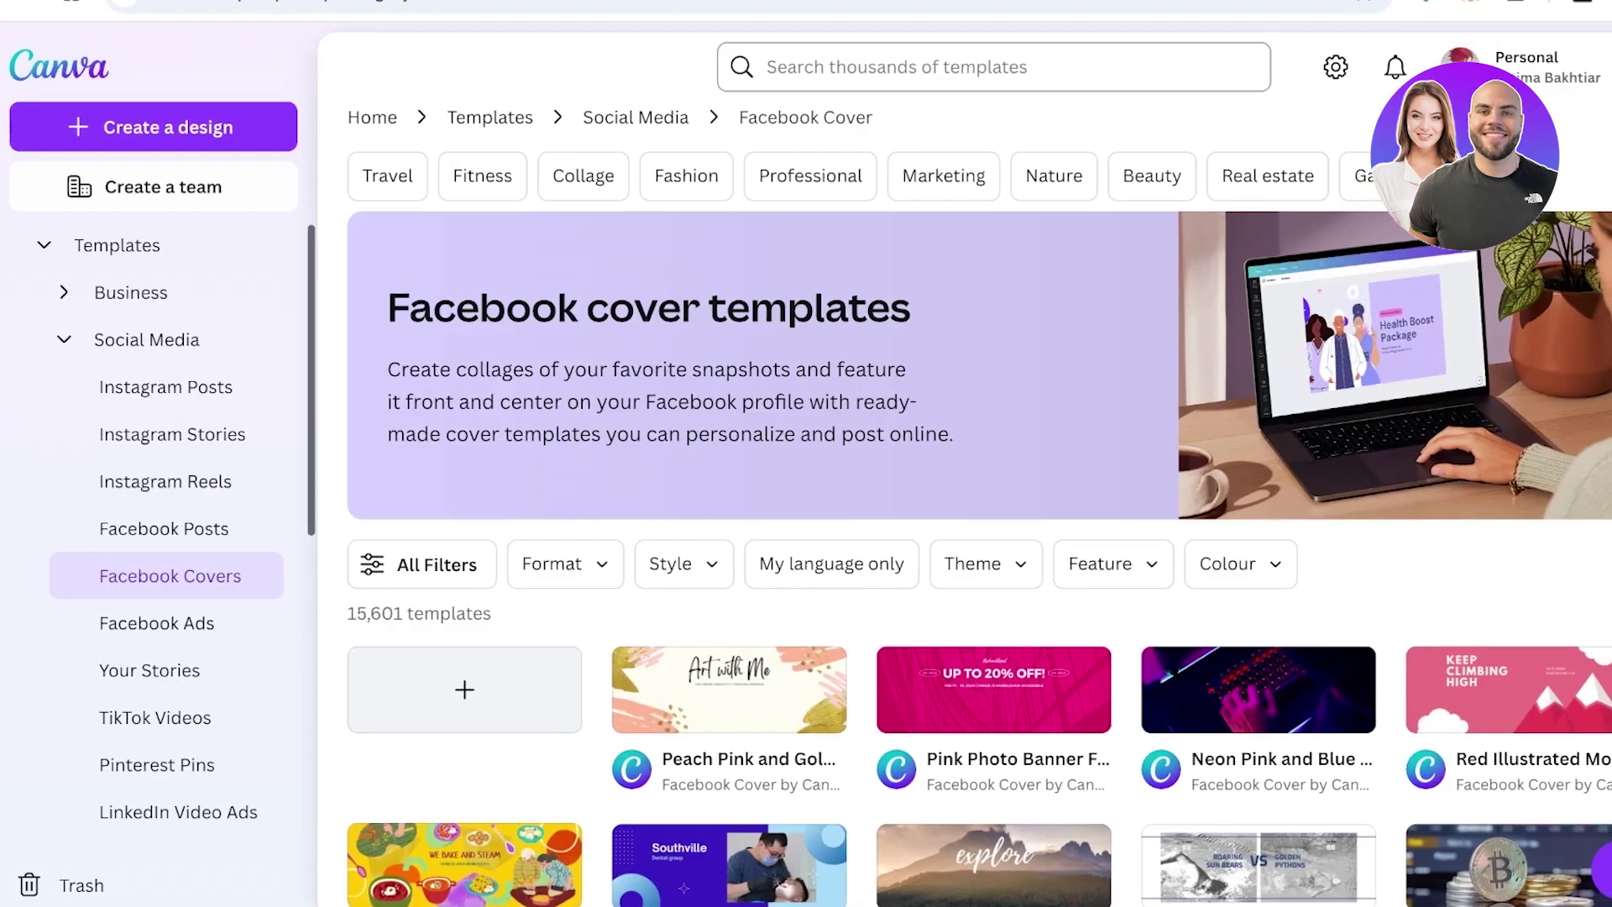
Search Canva for 'facebook post' and open the Christmas Baking cookies template for editing
click(965, 66)
text(fac)
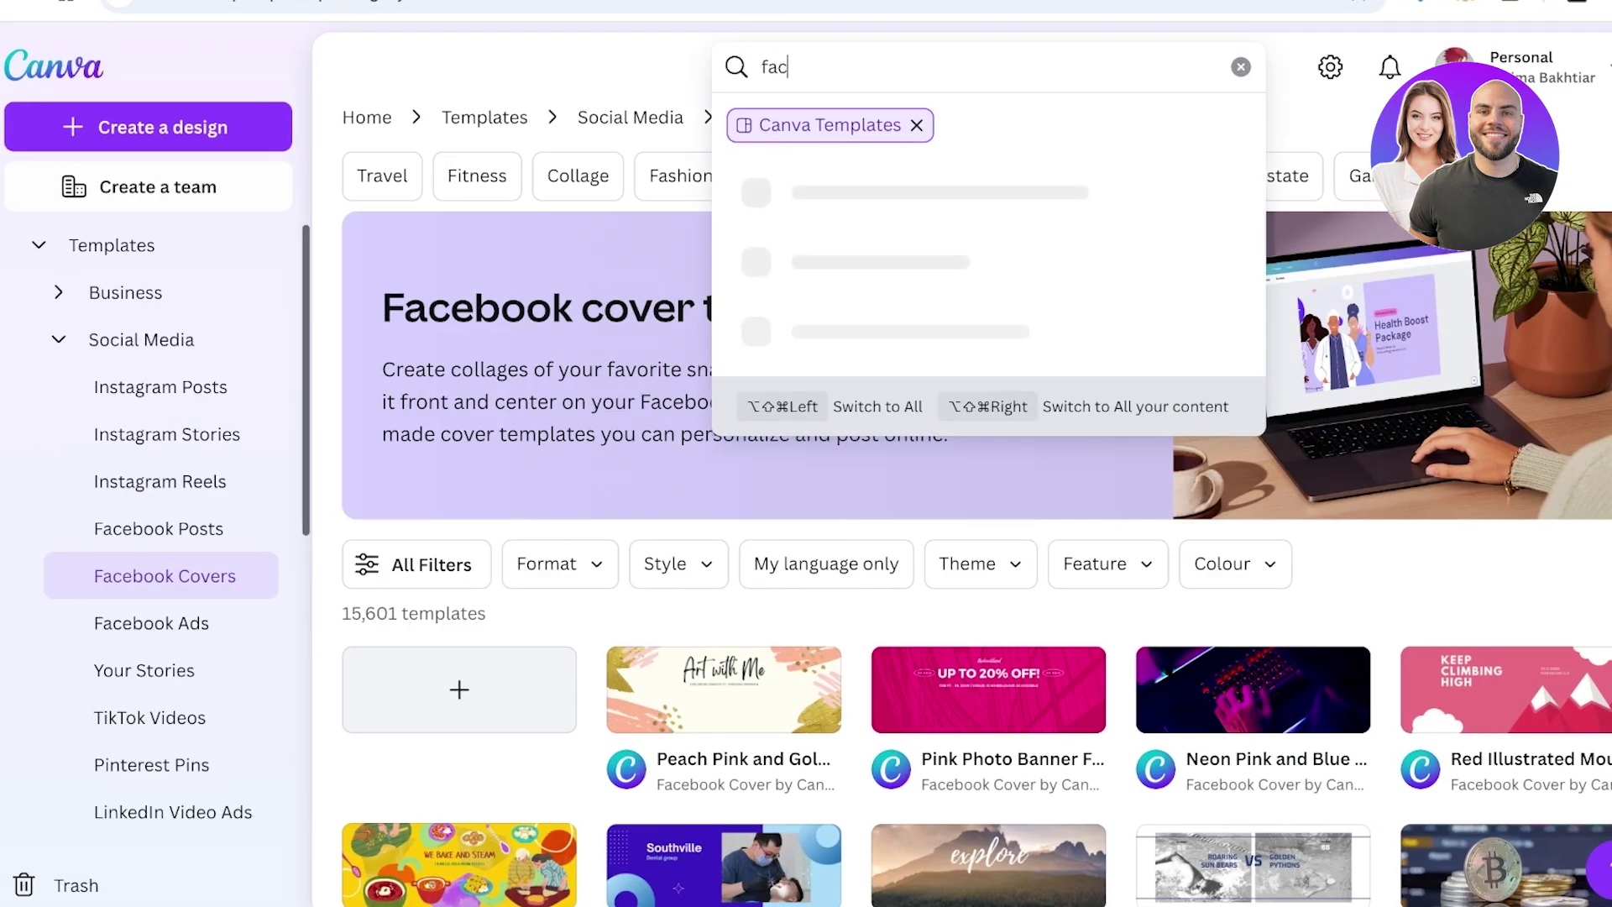
text(ebook)
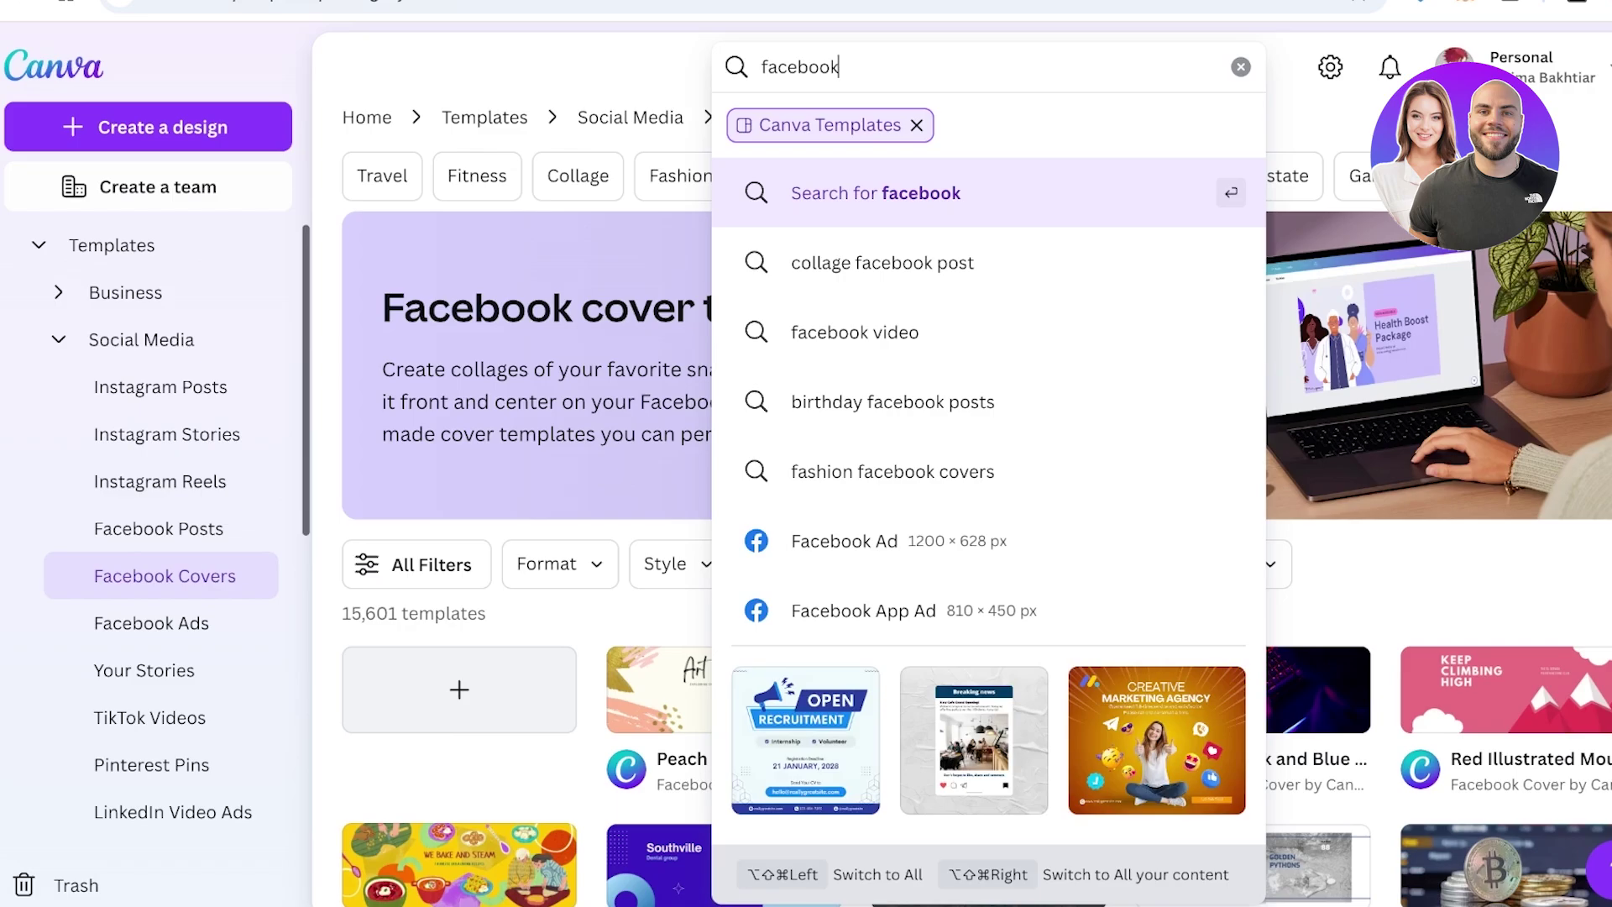
text( post)
key(Return)
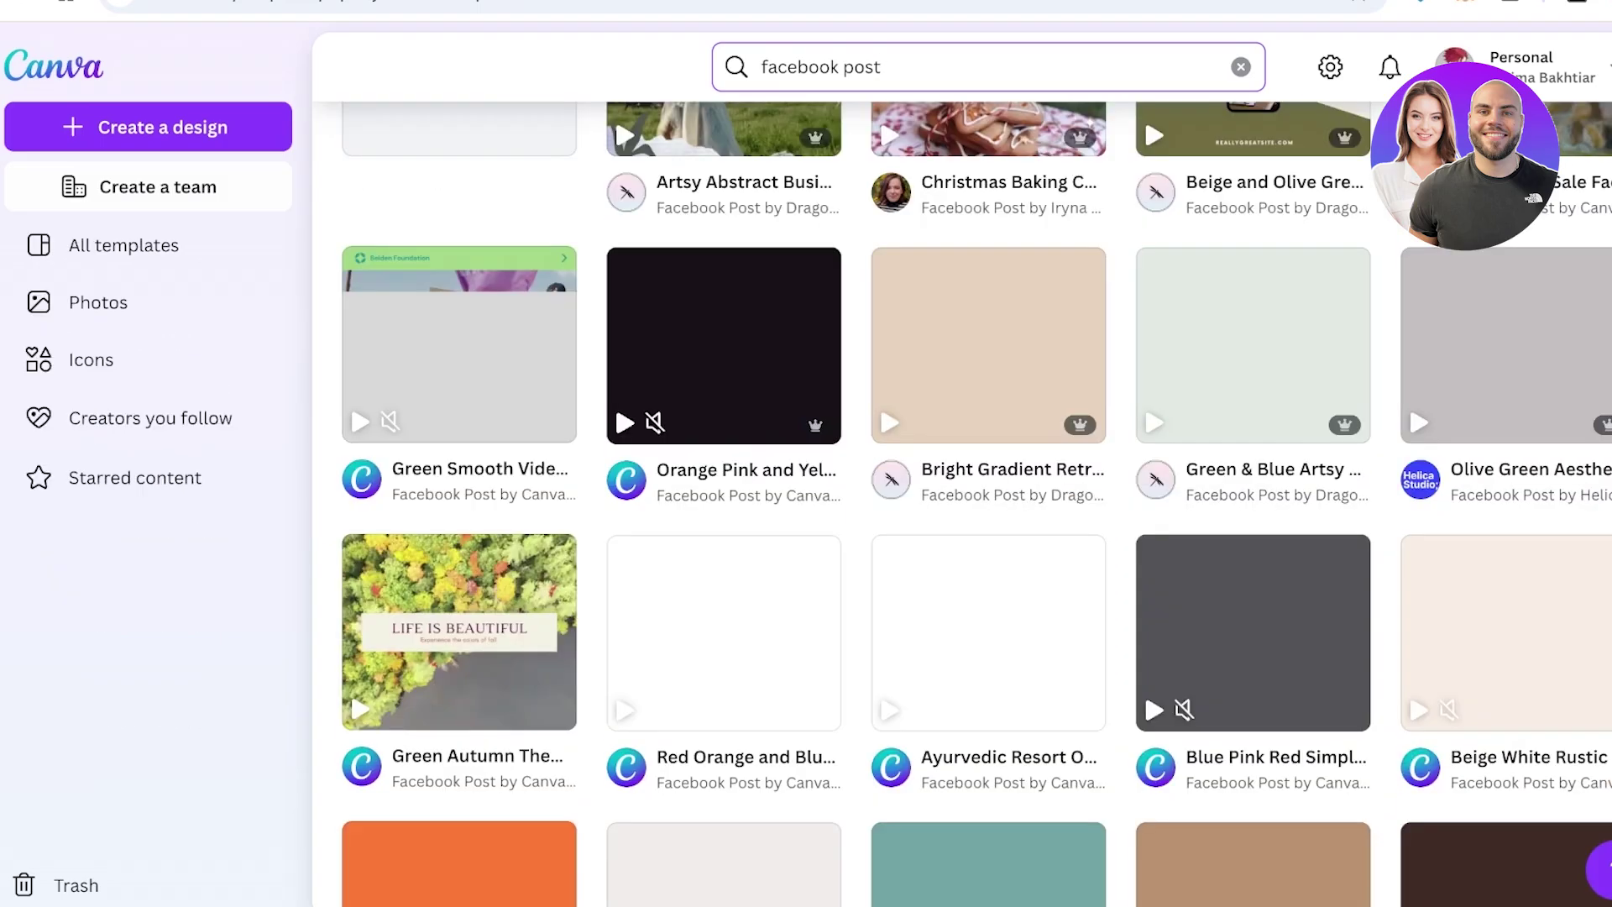
scroll(965, 503, up, 3)
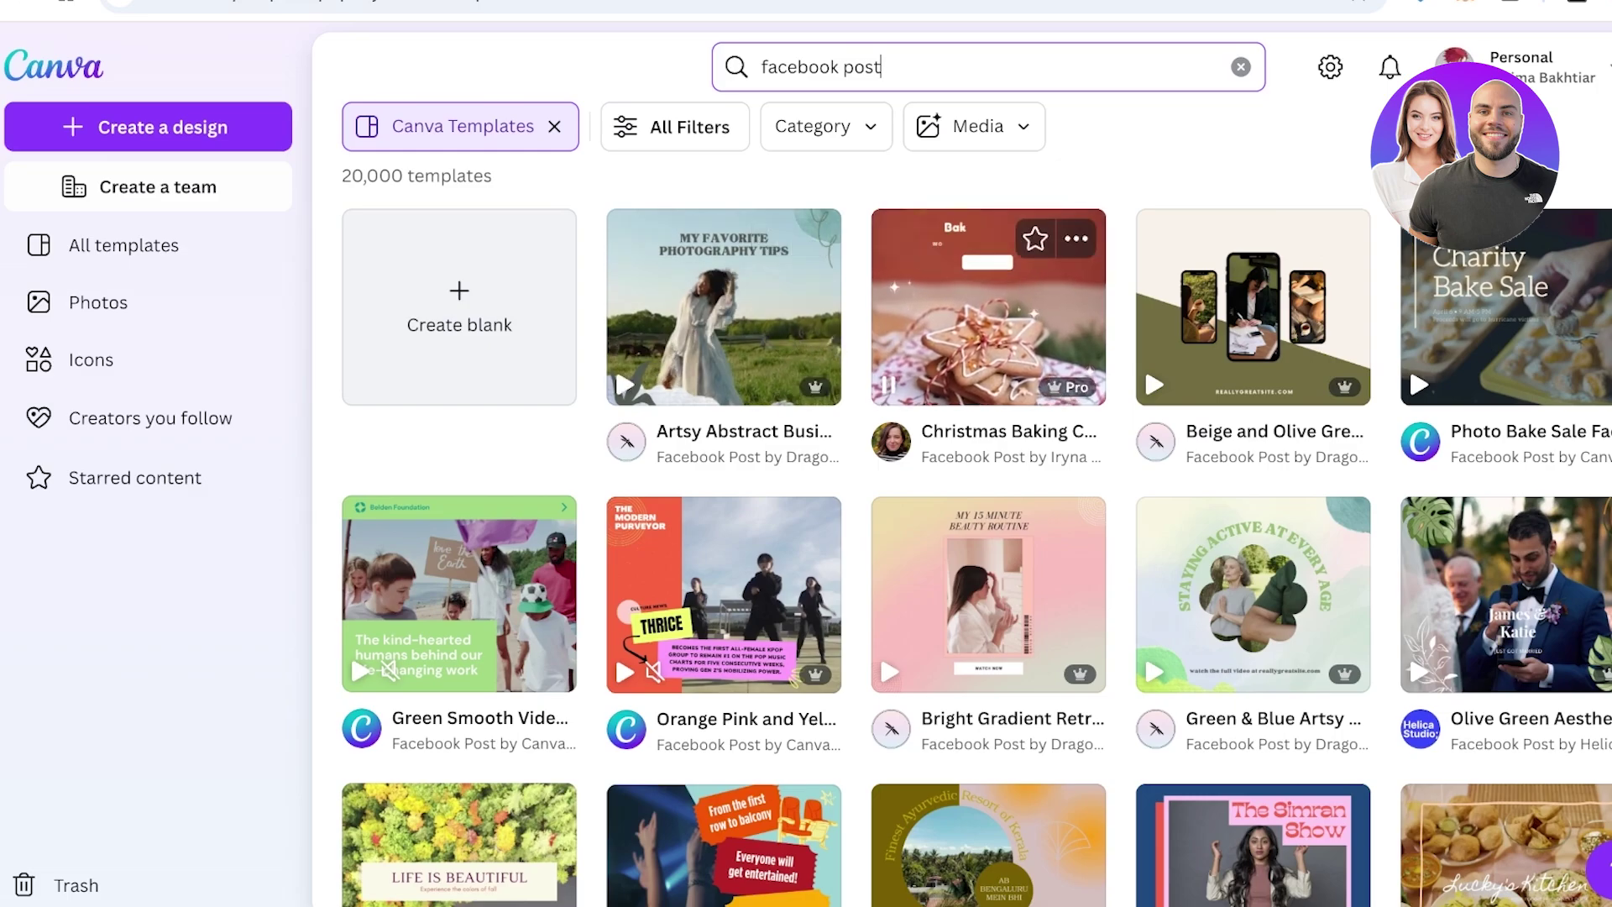
click(988, 307)
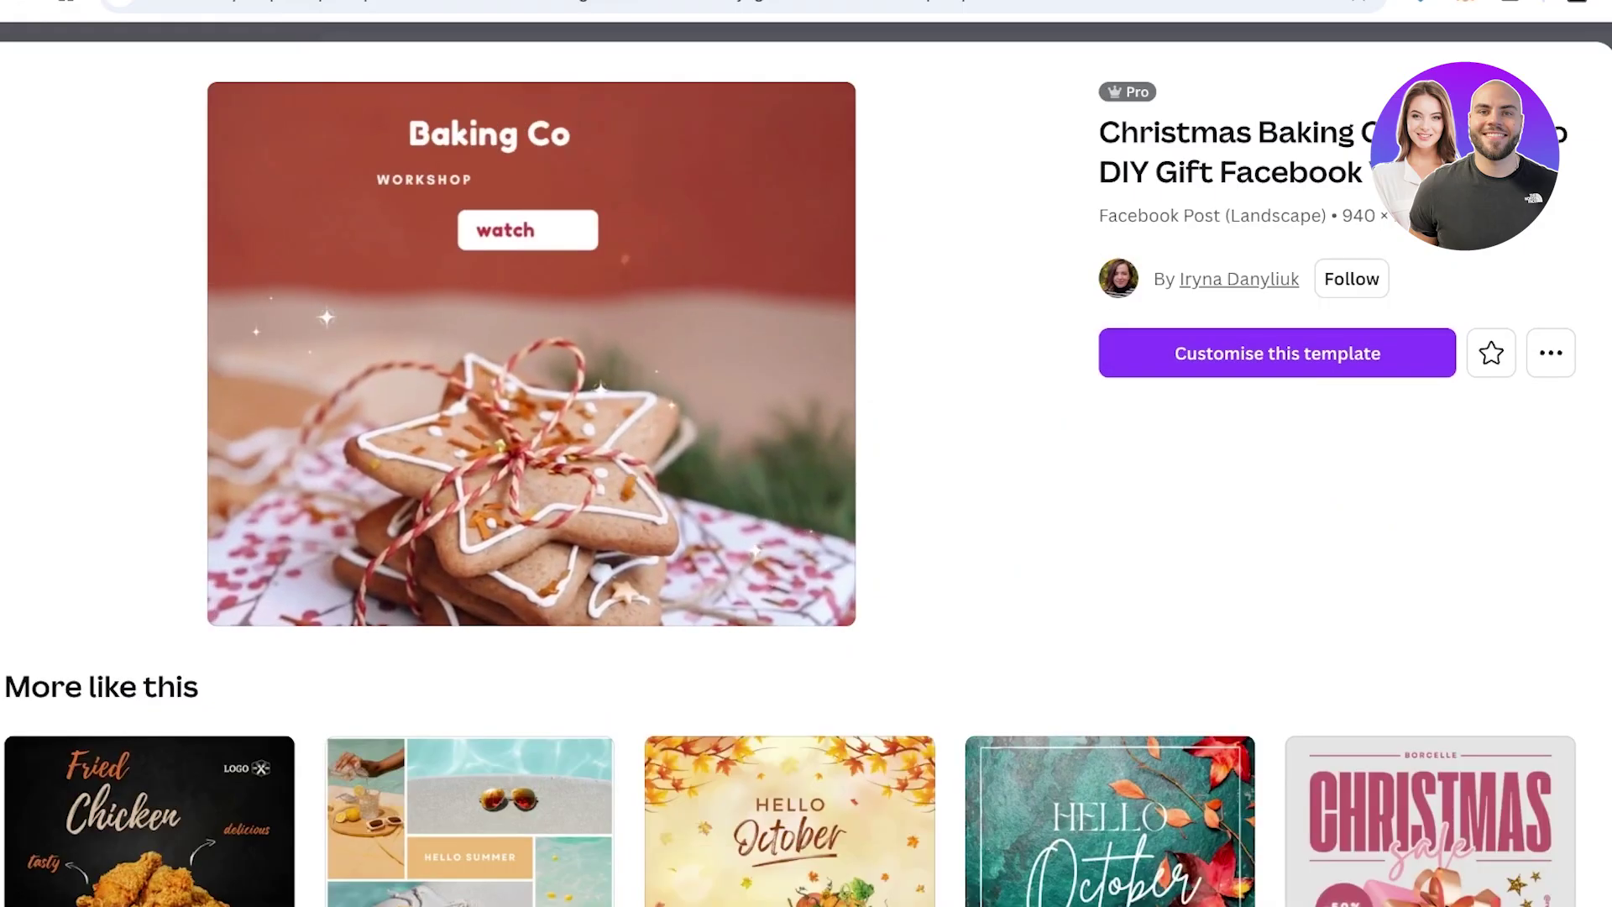
click(1277, 352)
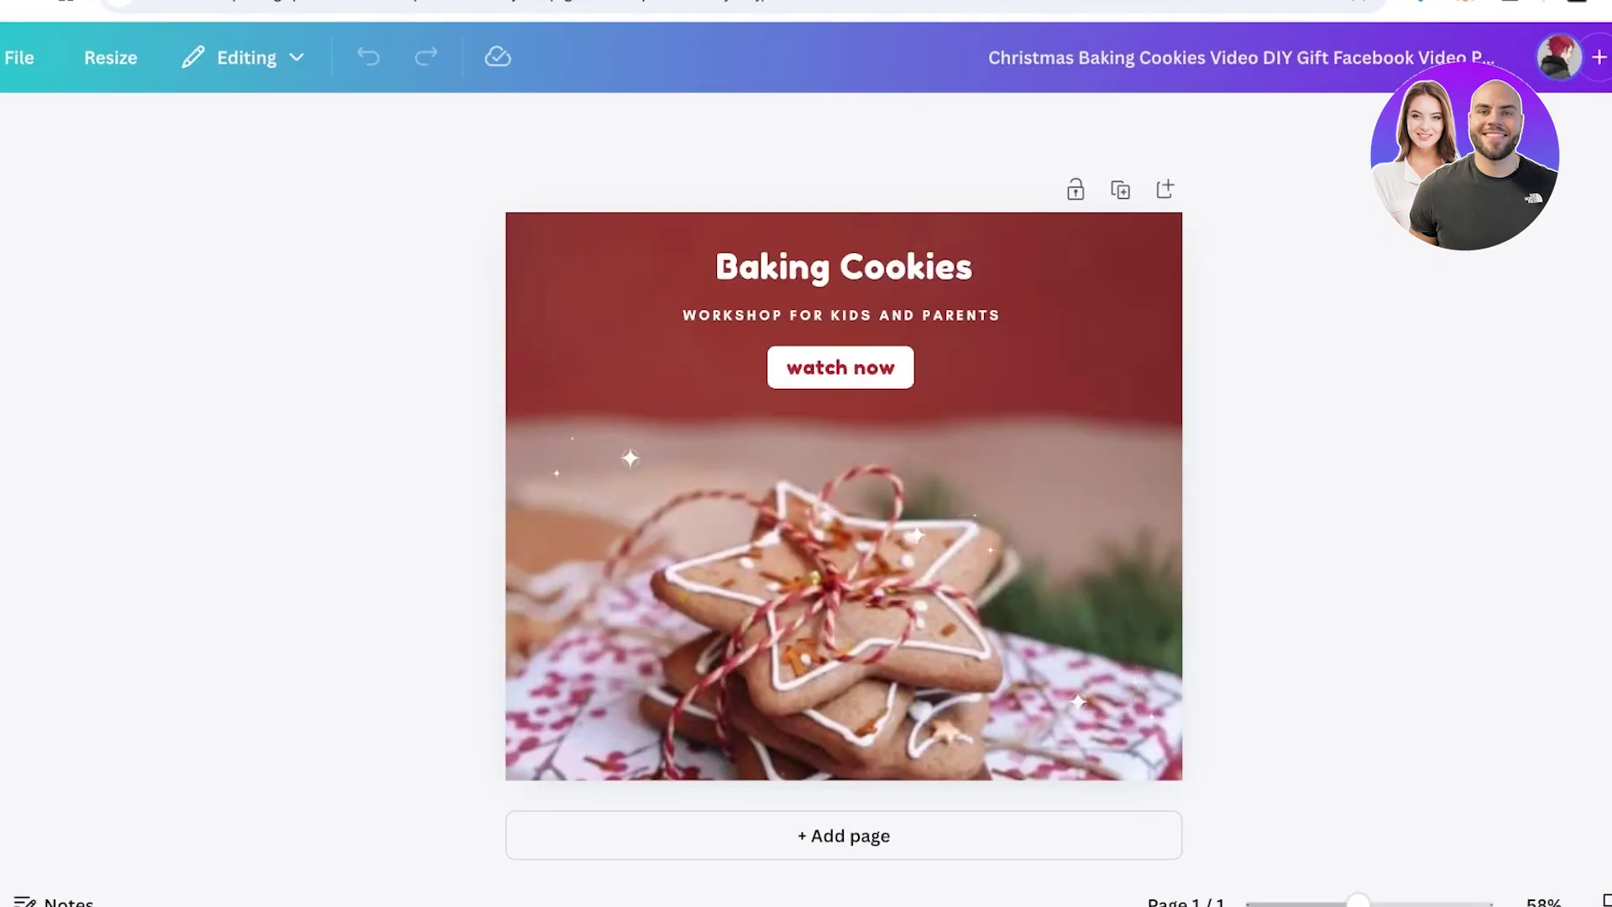
Delete the 'watch now' text and its white button box from the template
click(843, 266)
click(840, 367)
key(Delete)
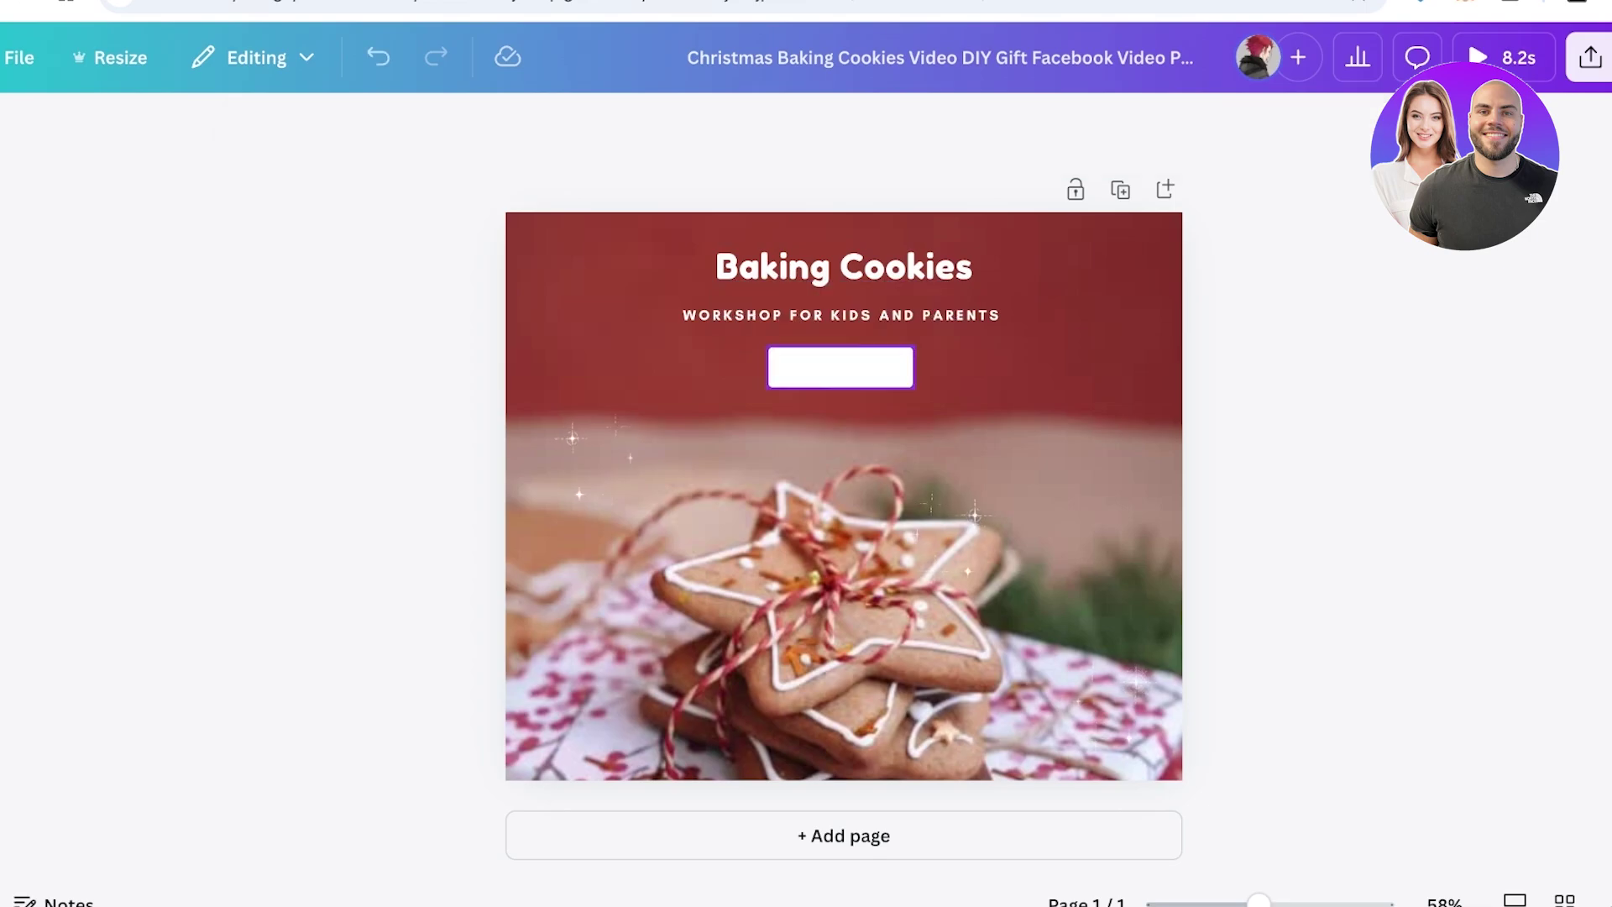
click(840, 367)
key(Delete)
Retype the heading as SPENCER and the subtitle as COMING SOON with 3RD NOVEMBER 2024 below
double_click(844, 267)
text(a)
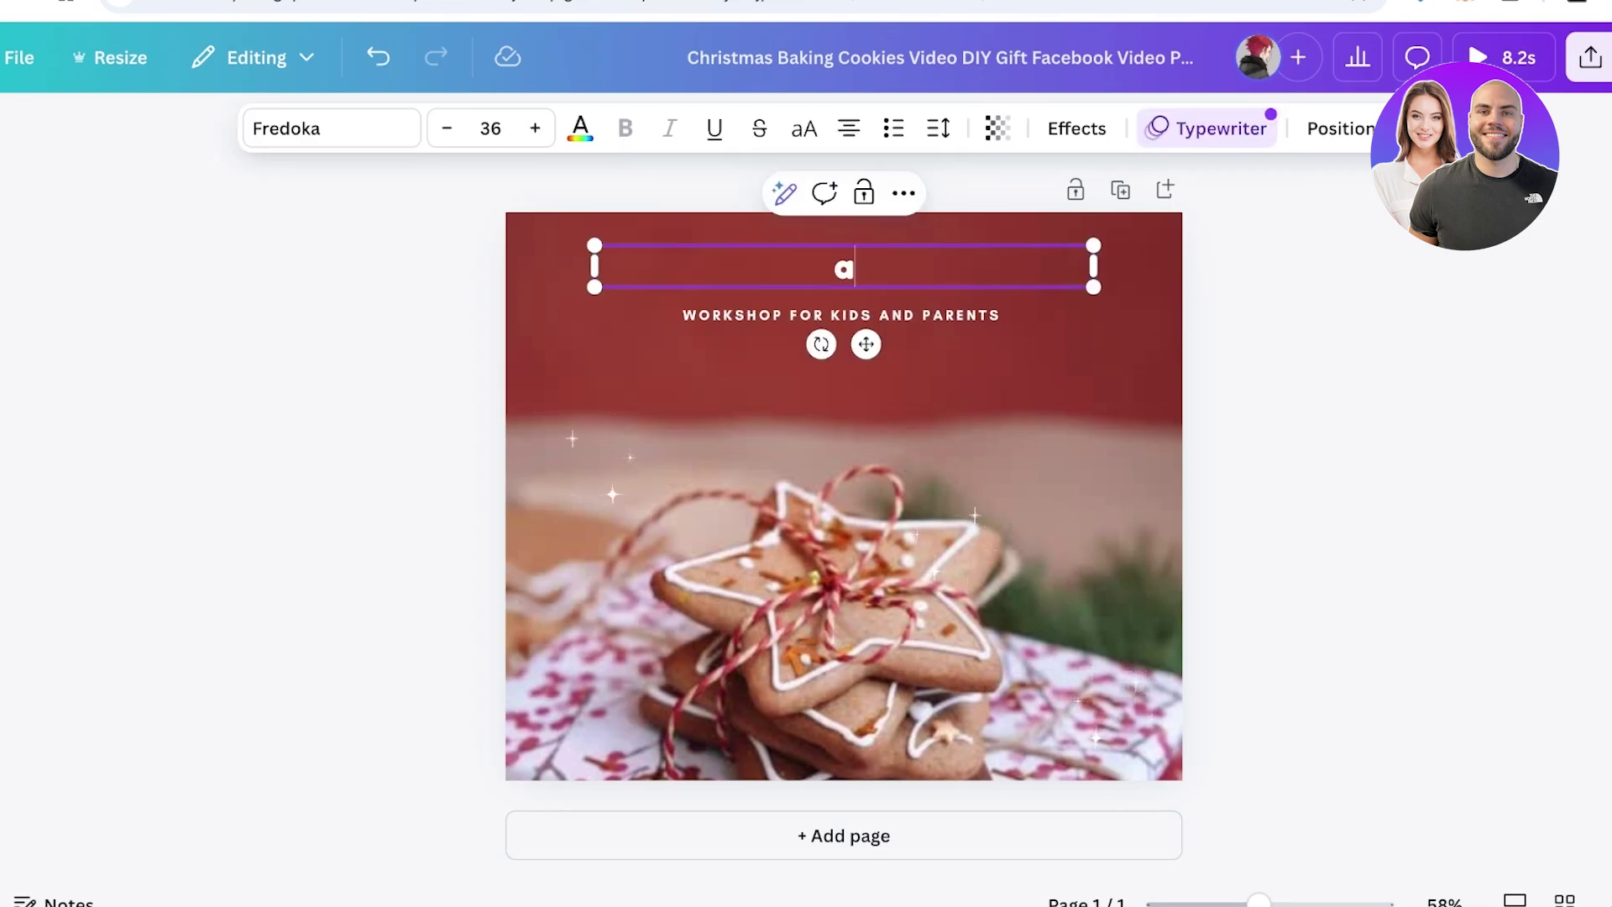
key(BackSpace)
text(SPENCER)
double_click(840, 315)
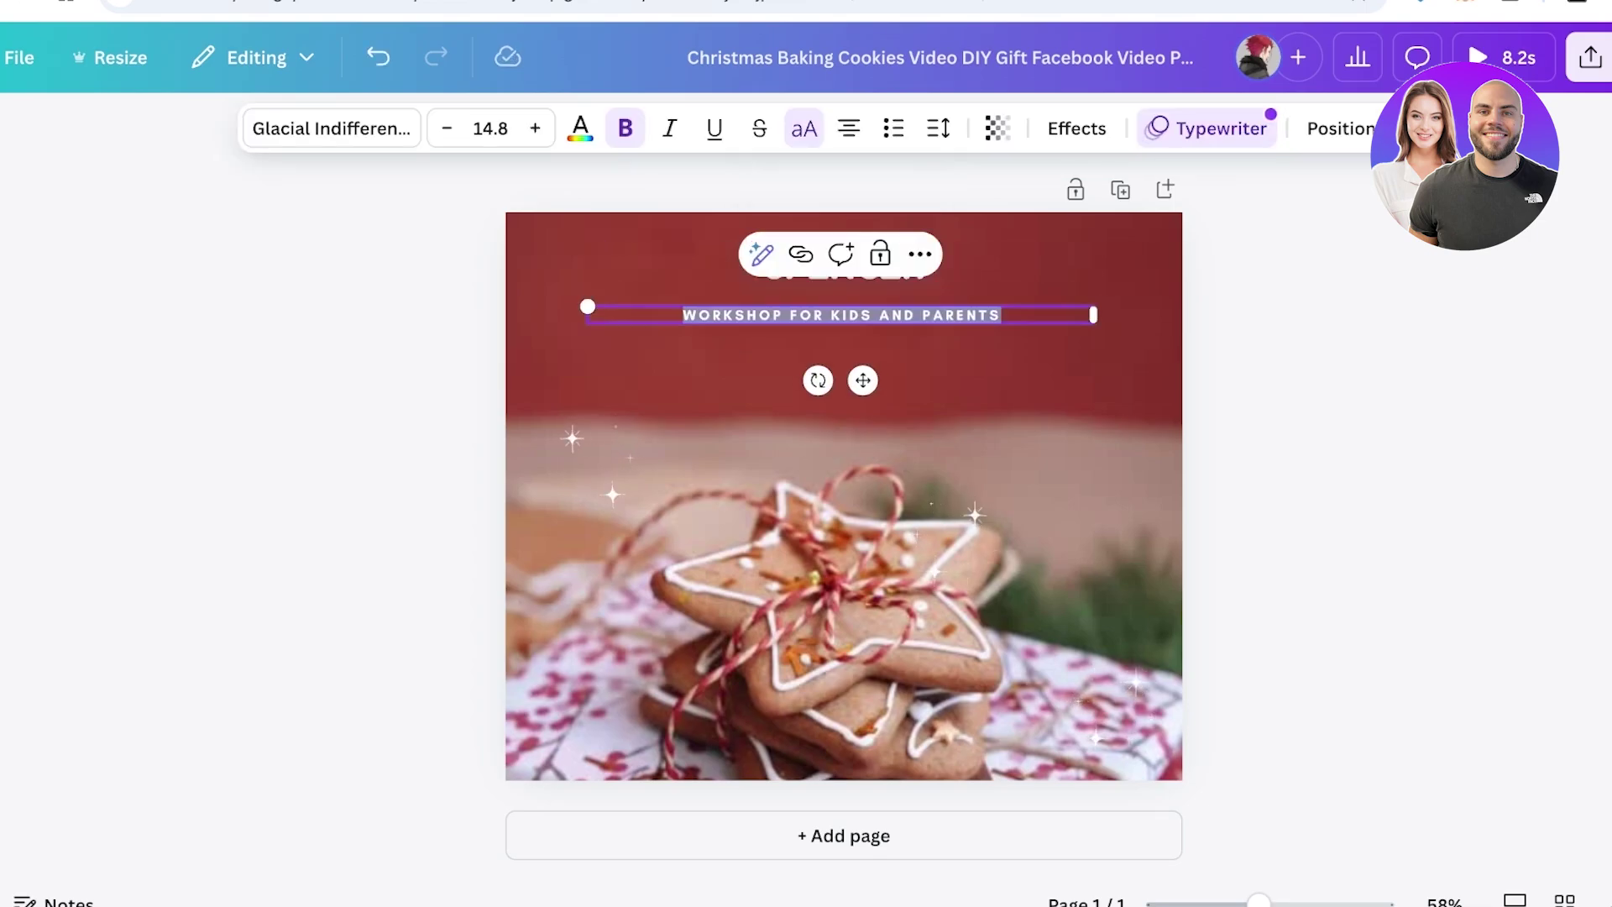
text(COMING SOON)
key(Return)
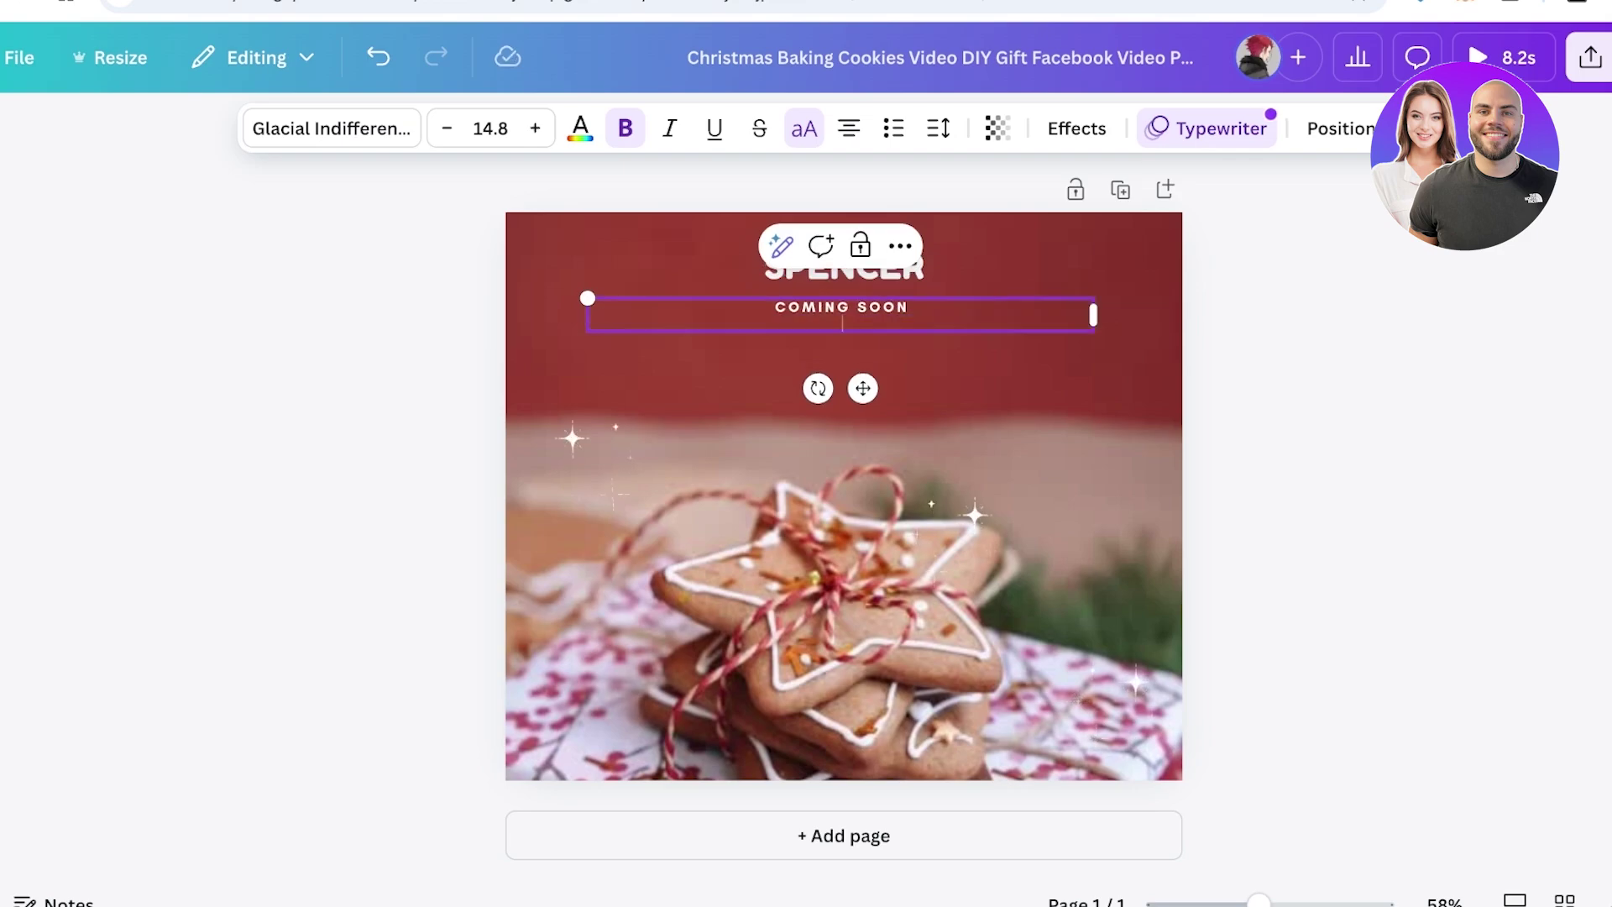
key(Return)
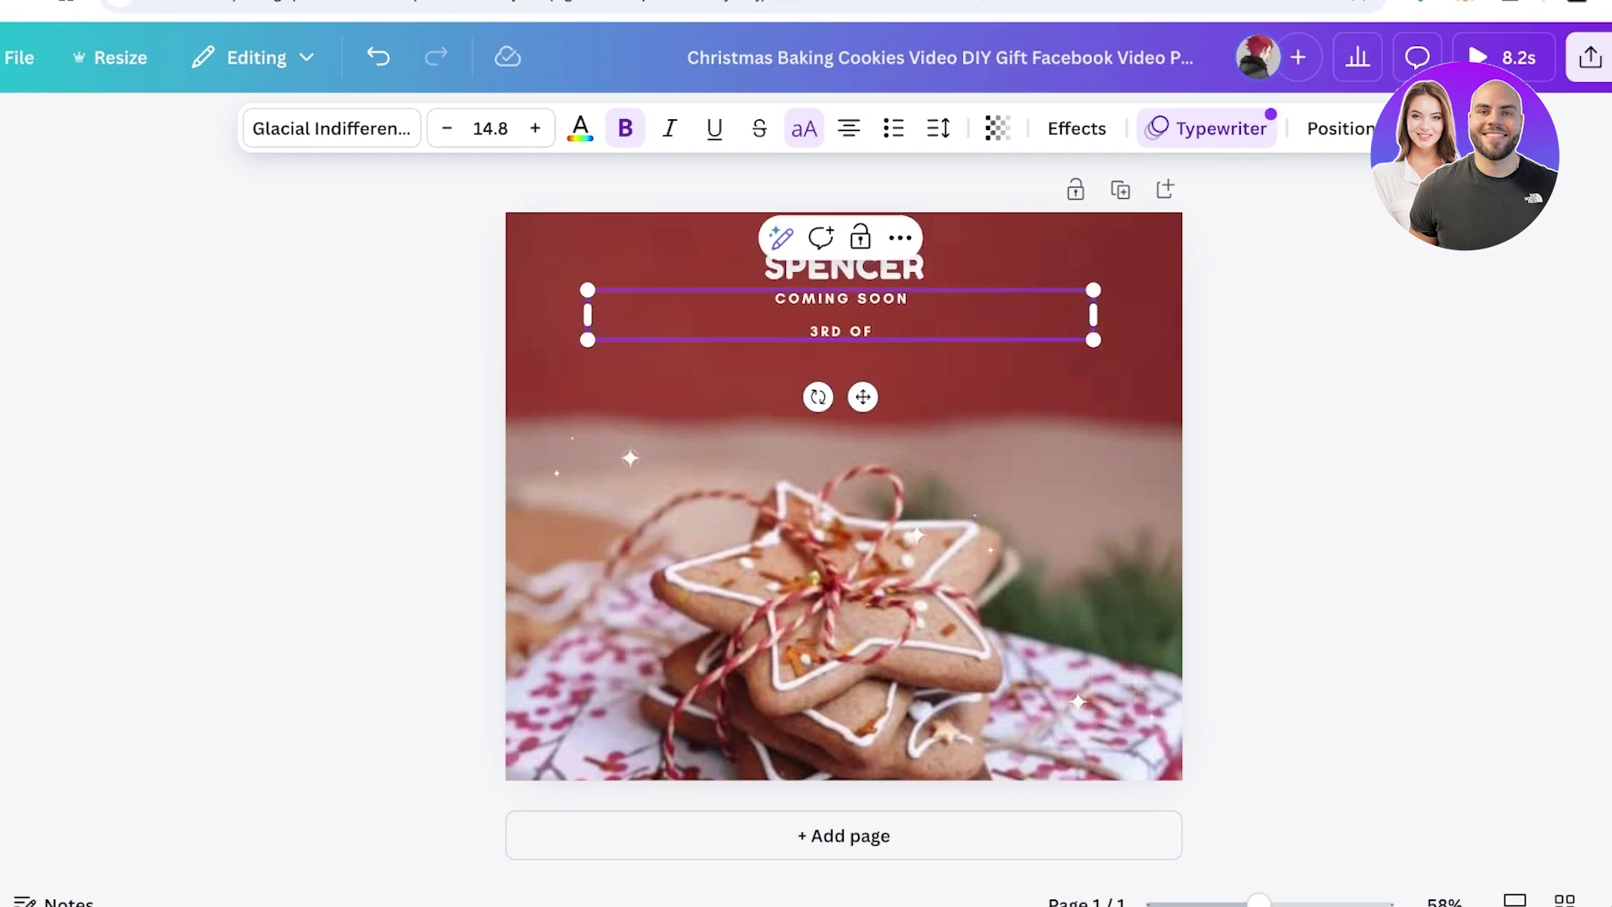
text(3RD NOVEMBER )
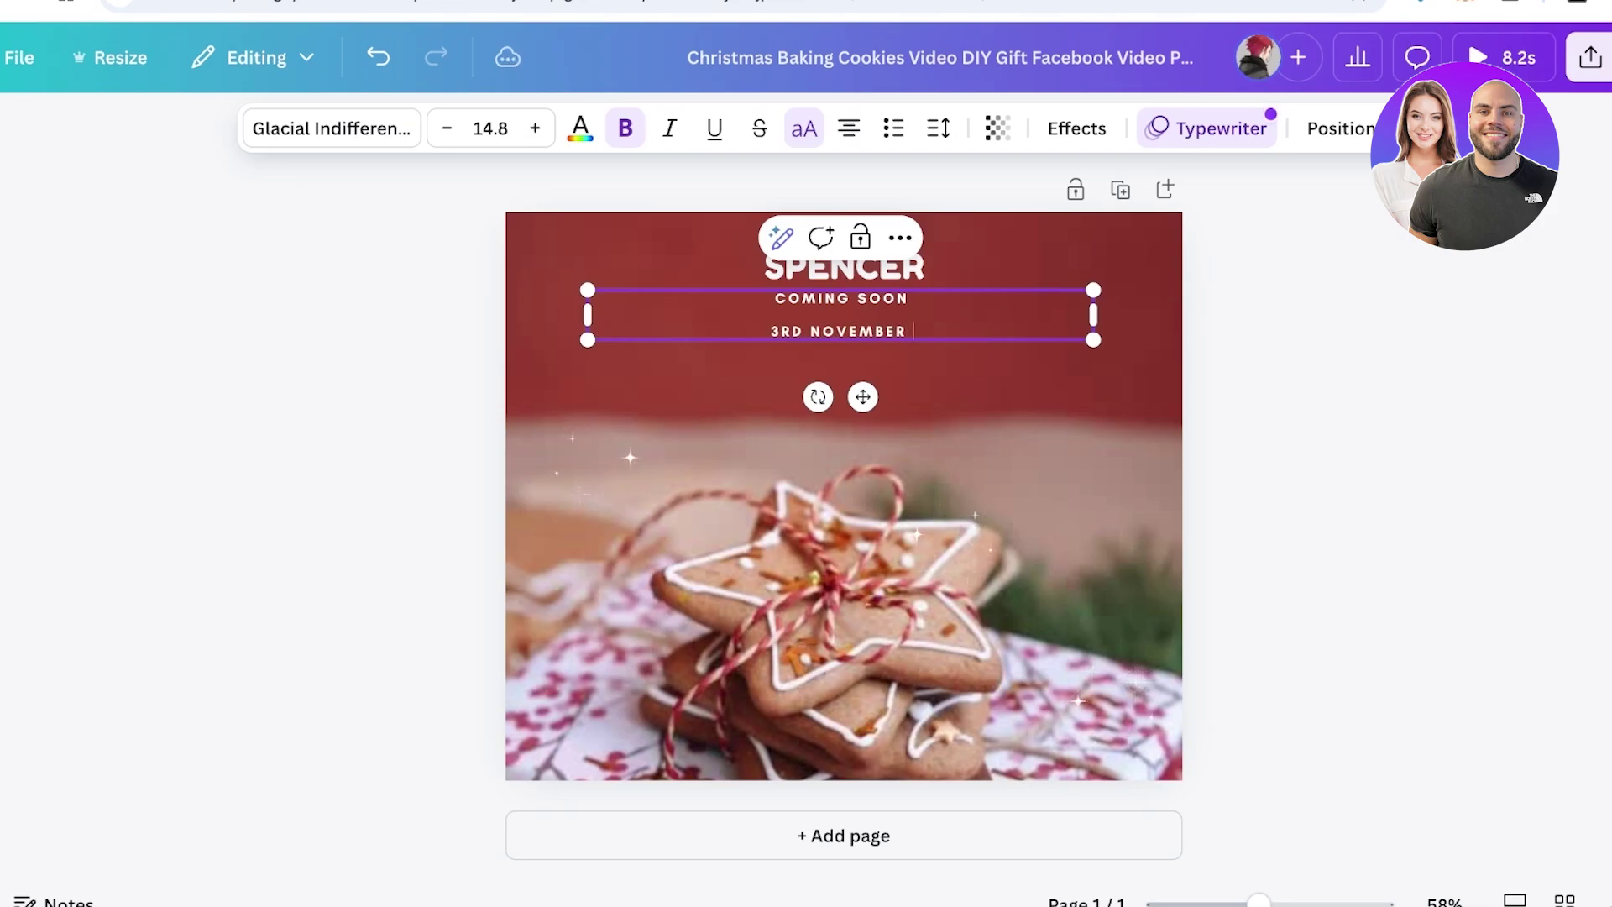
text(2024)
key(Escape)
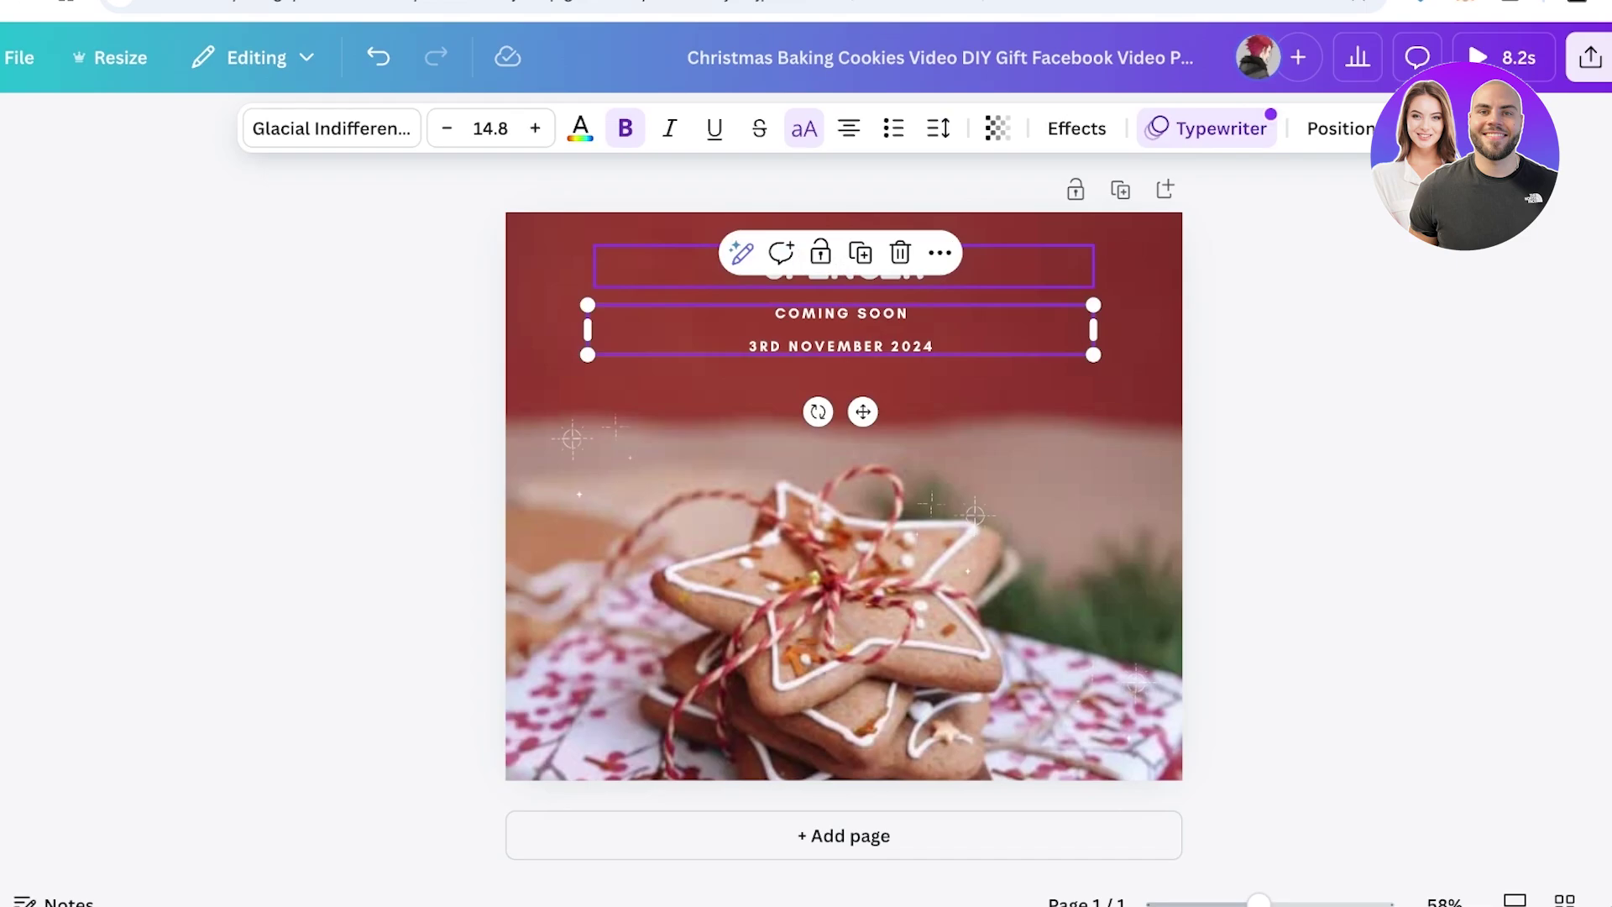
Set the SPENCER heading font to League Spartan and look at the text colour choices
click(843, 266)
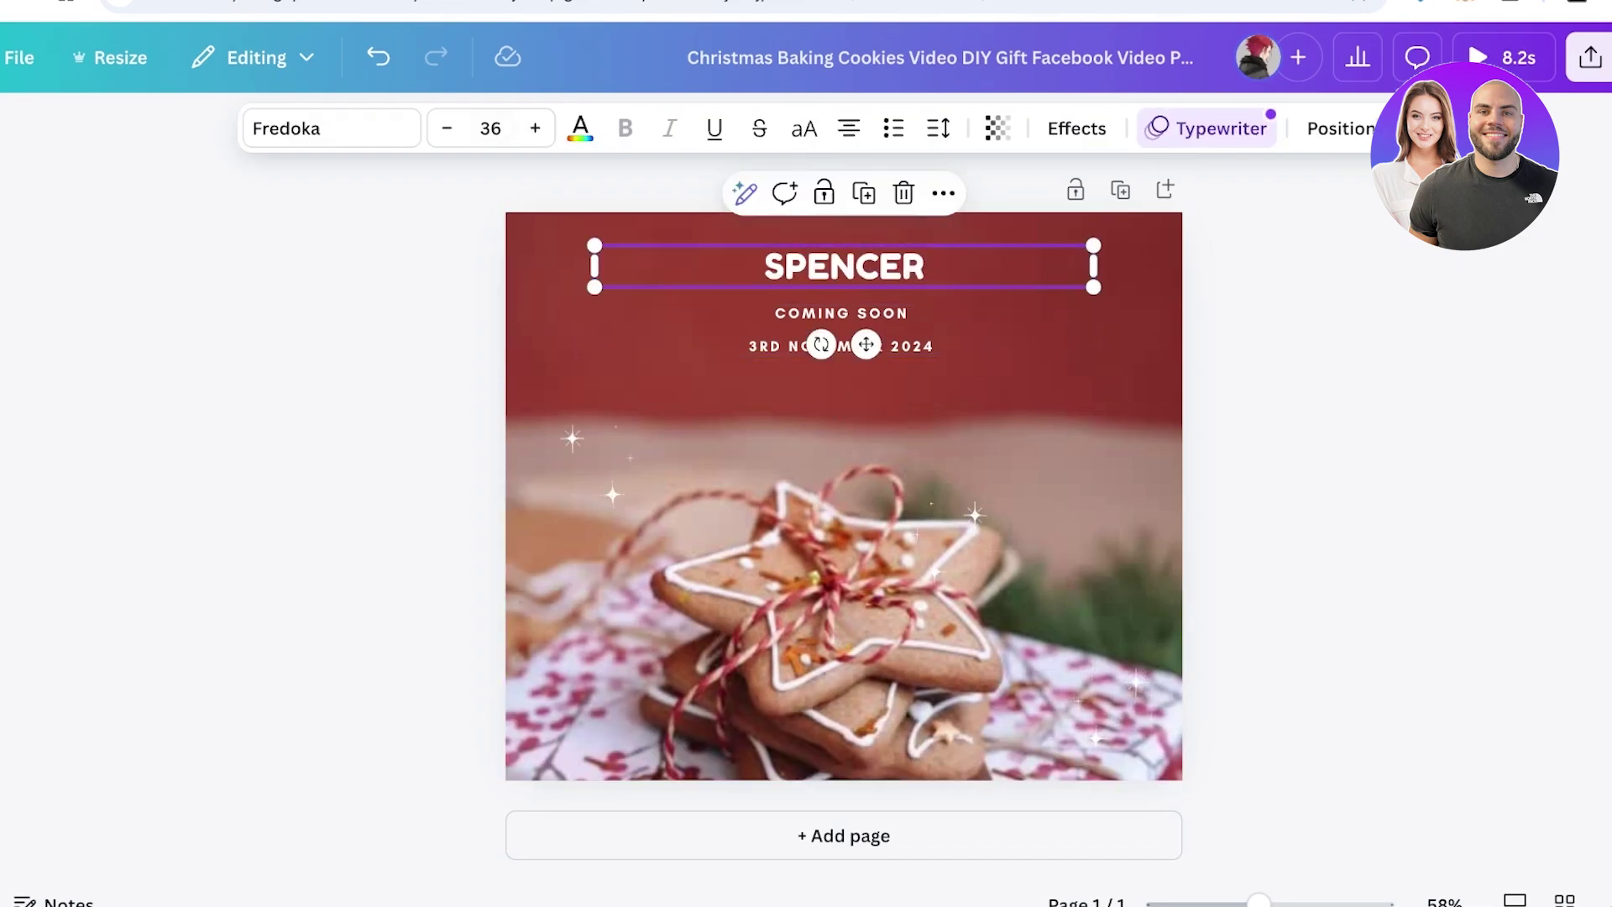
click(331, 128)
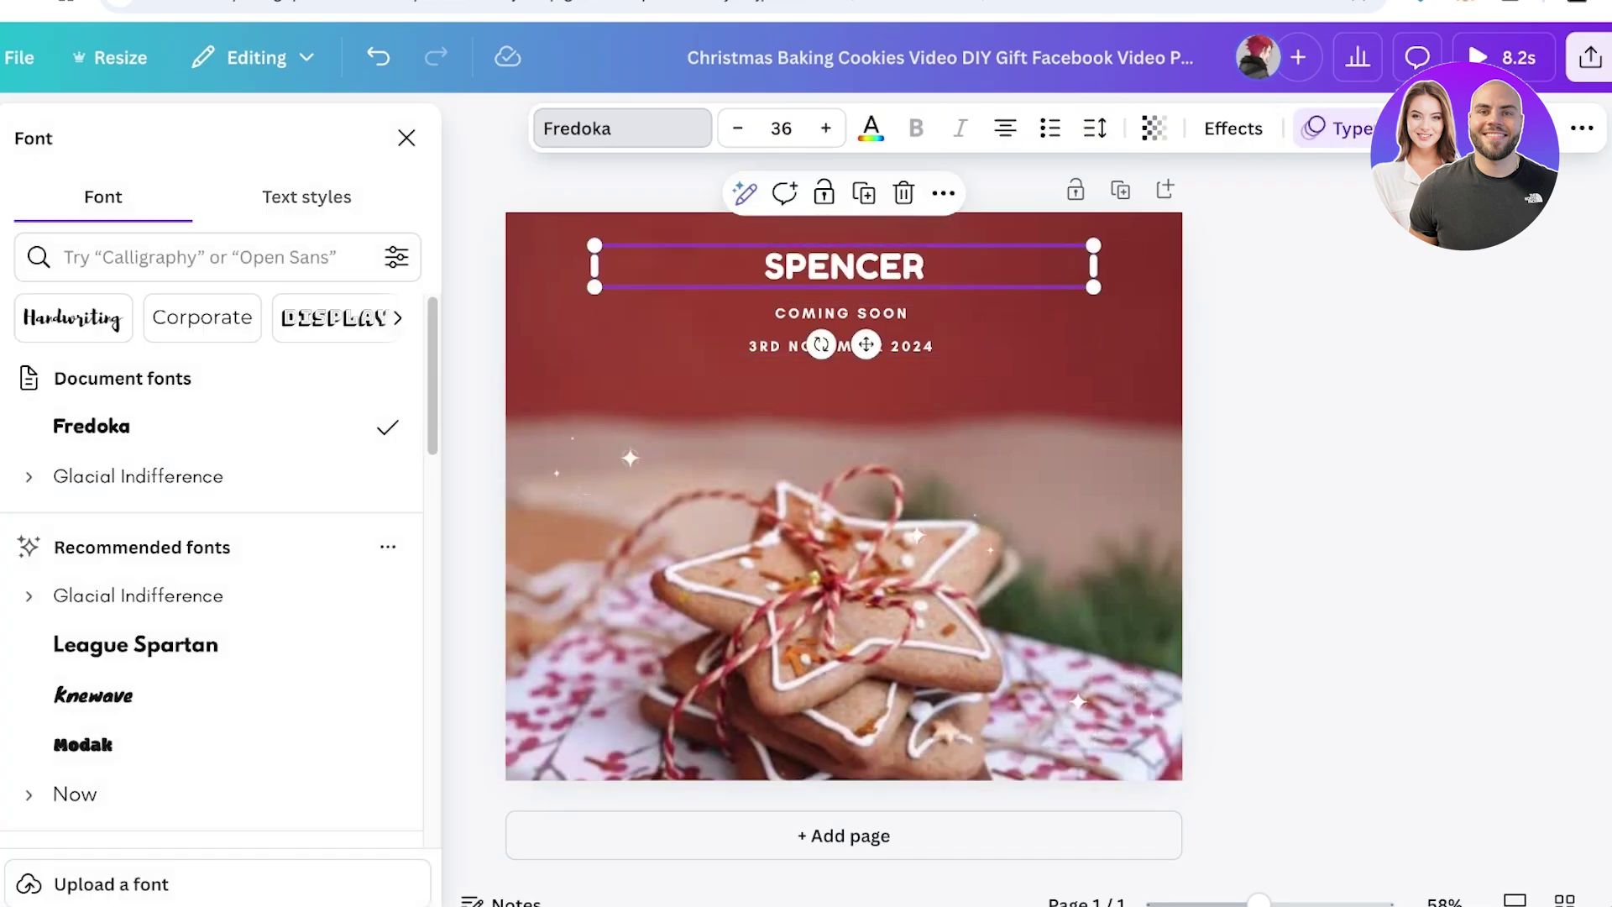
click(135, 644)
click(839, 317)
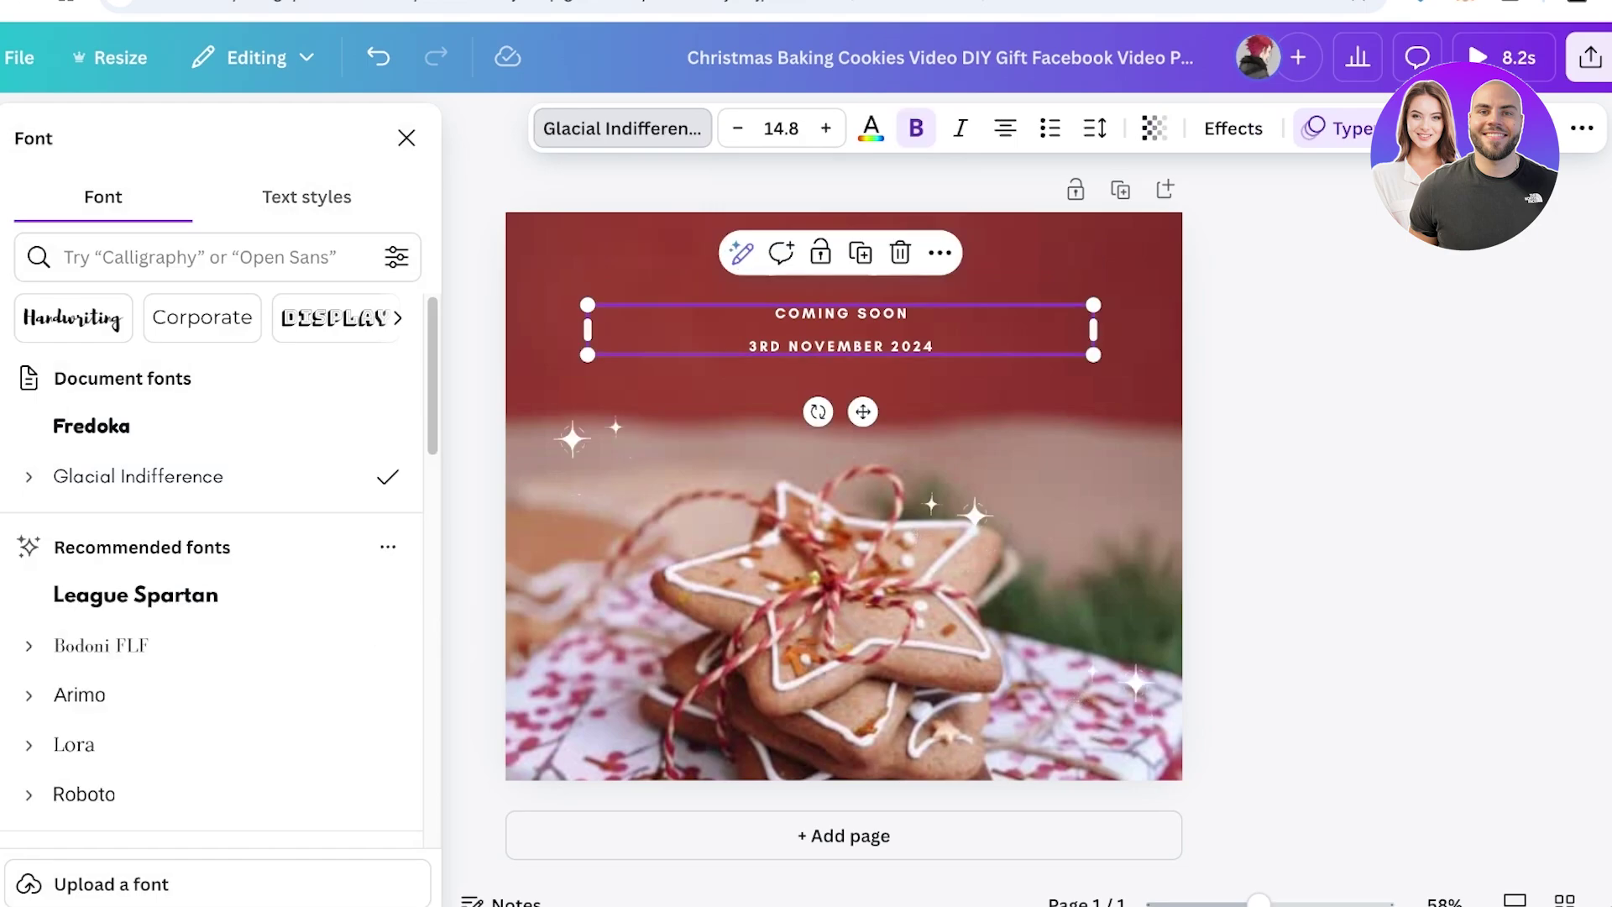
click(871, 127)
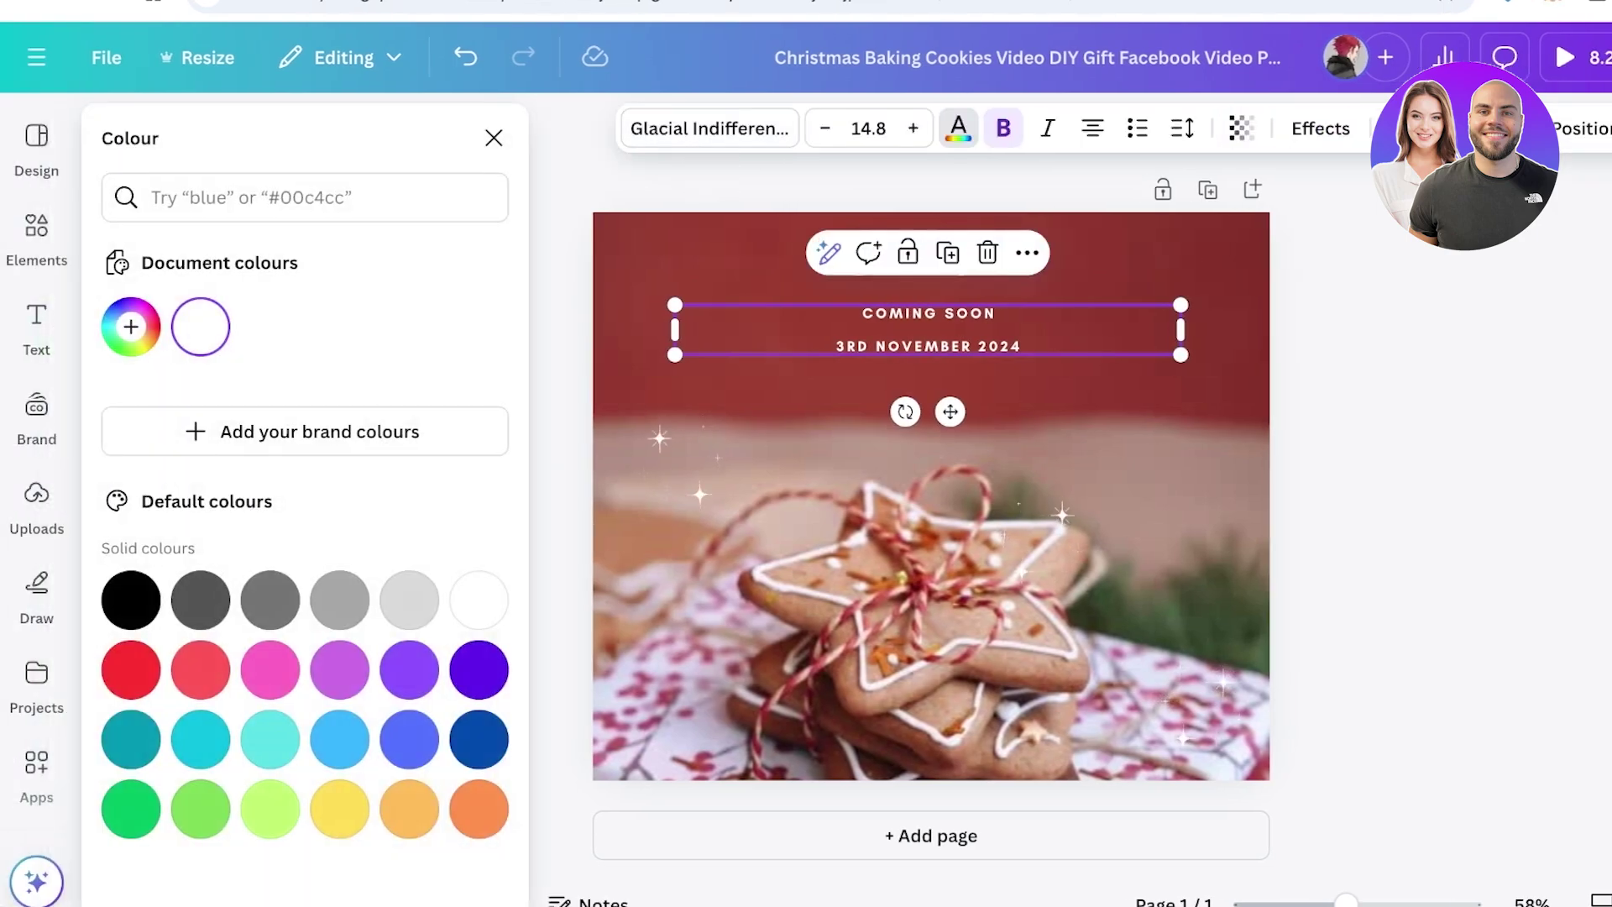
click(931, 261)
click(931, 588)
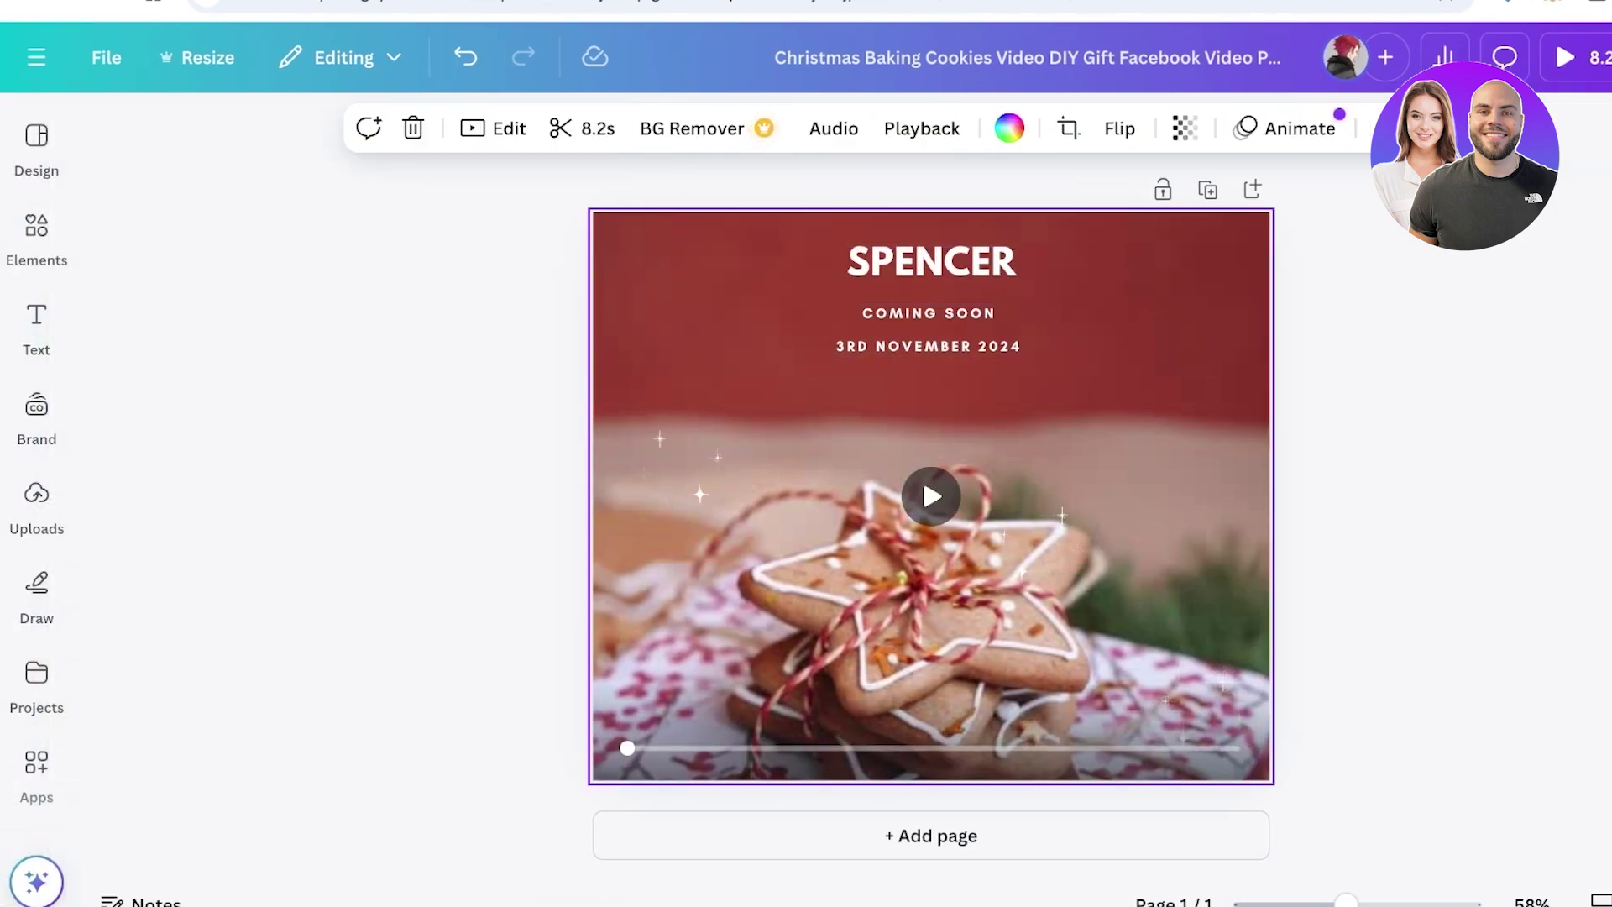
Preview the cookie background video, delete it, then undo the deletion
key(space)
key(Delete)
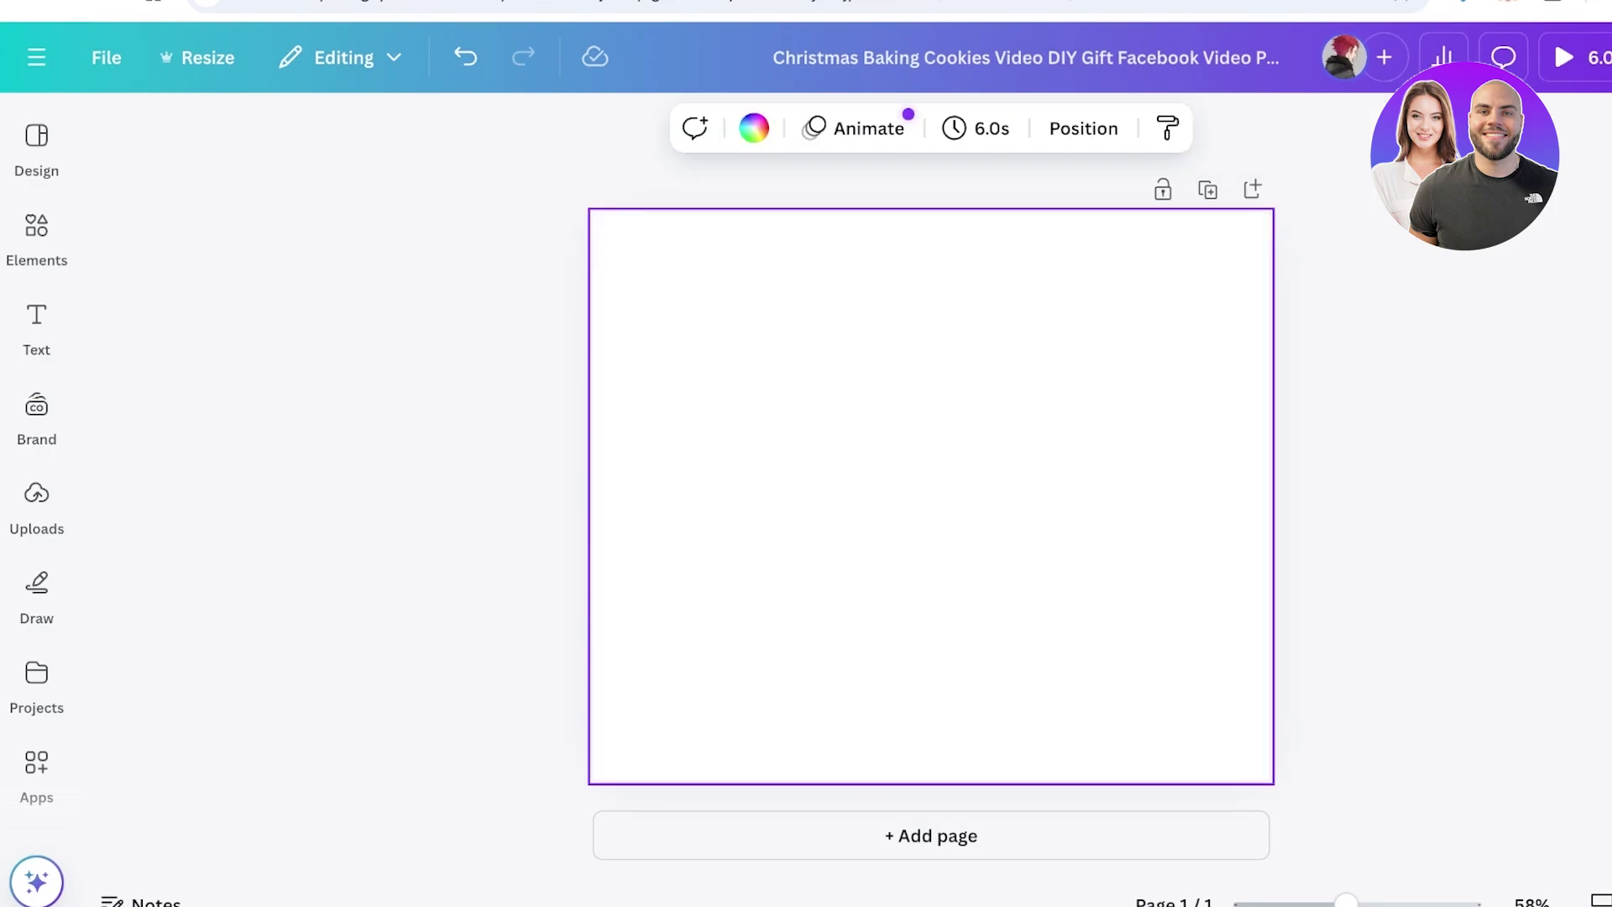
key(ctrl+z)
click(1039, 538)
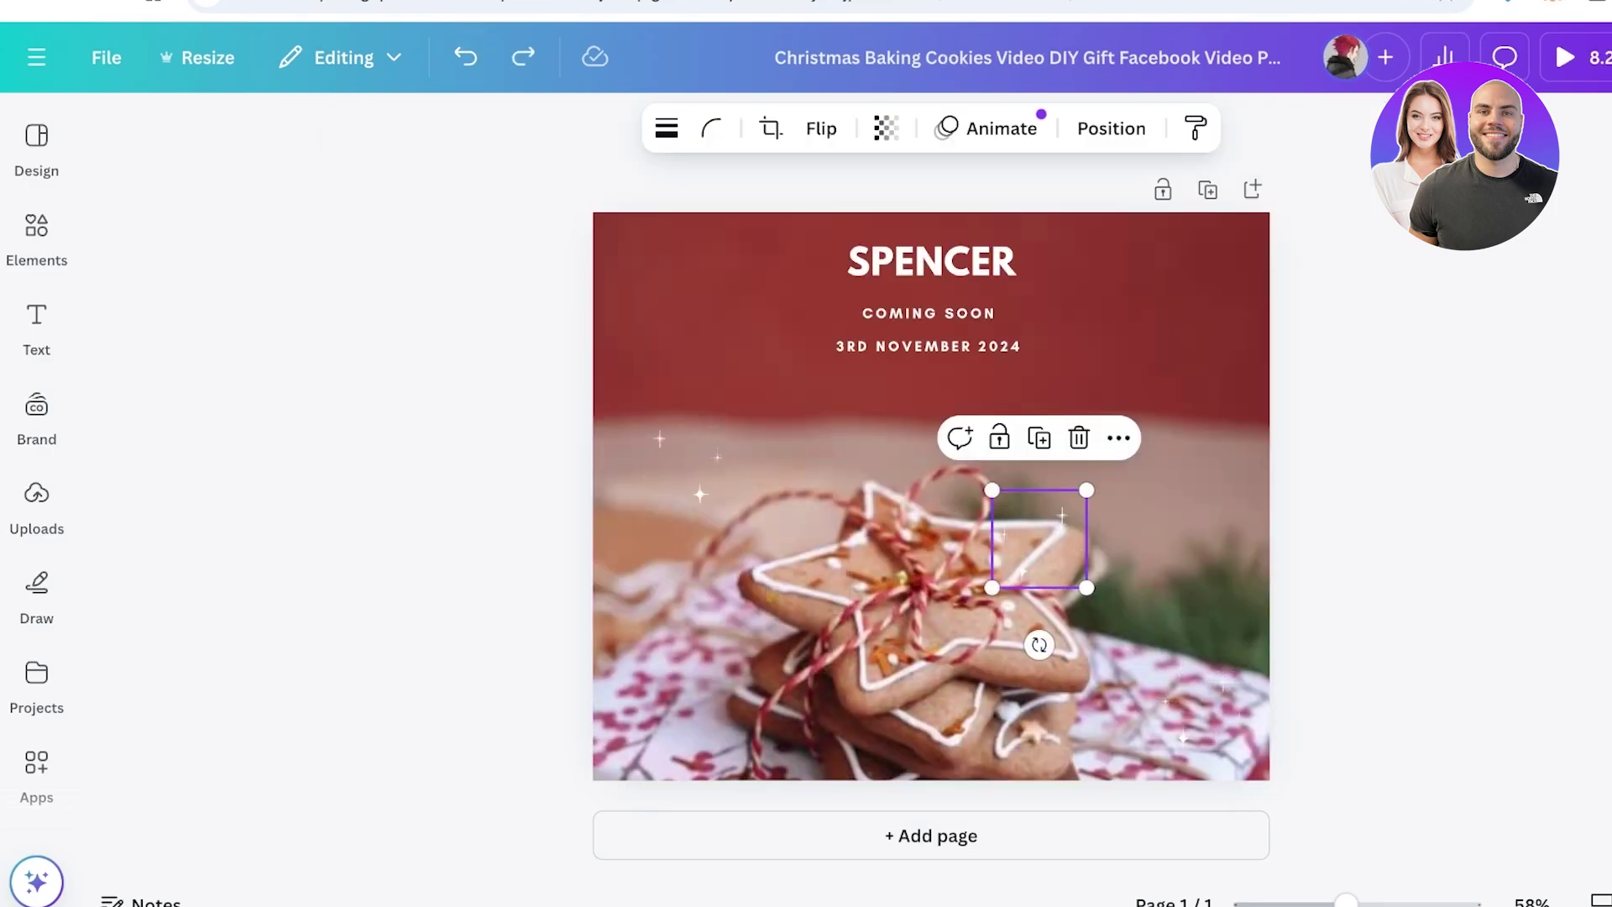
Search Elements videos for 'FASHION' and add the orange-coat fashion clip to the page
click(37, 227)
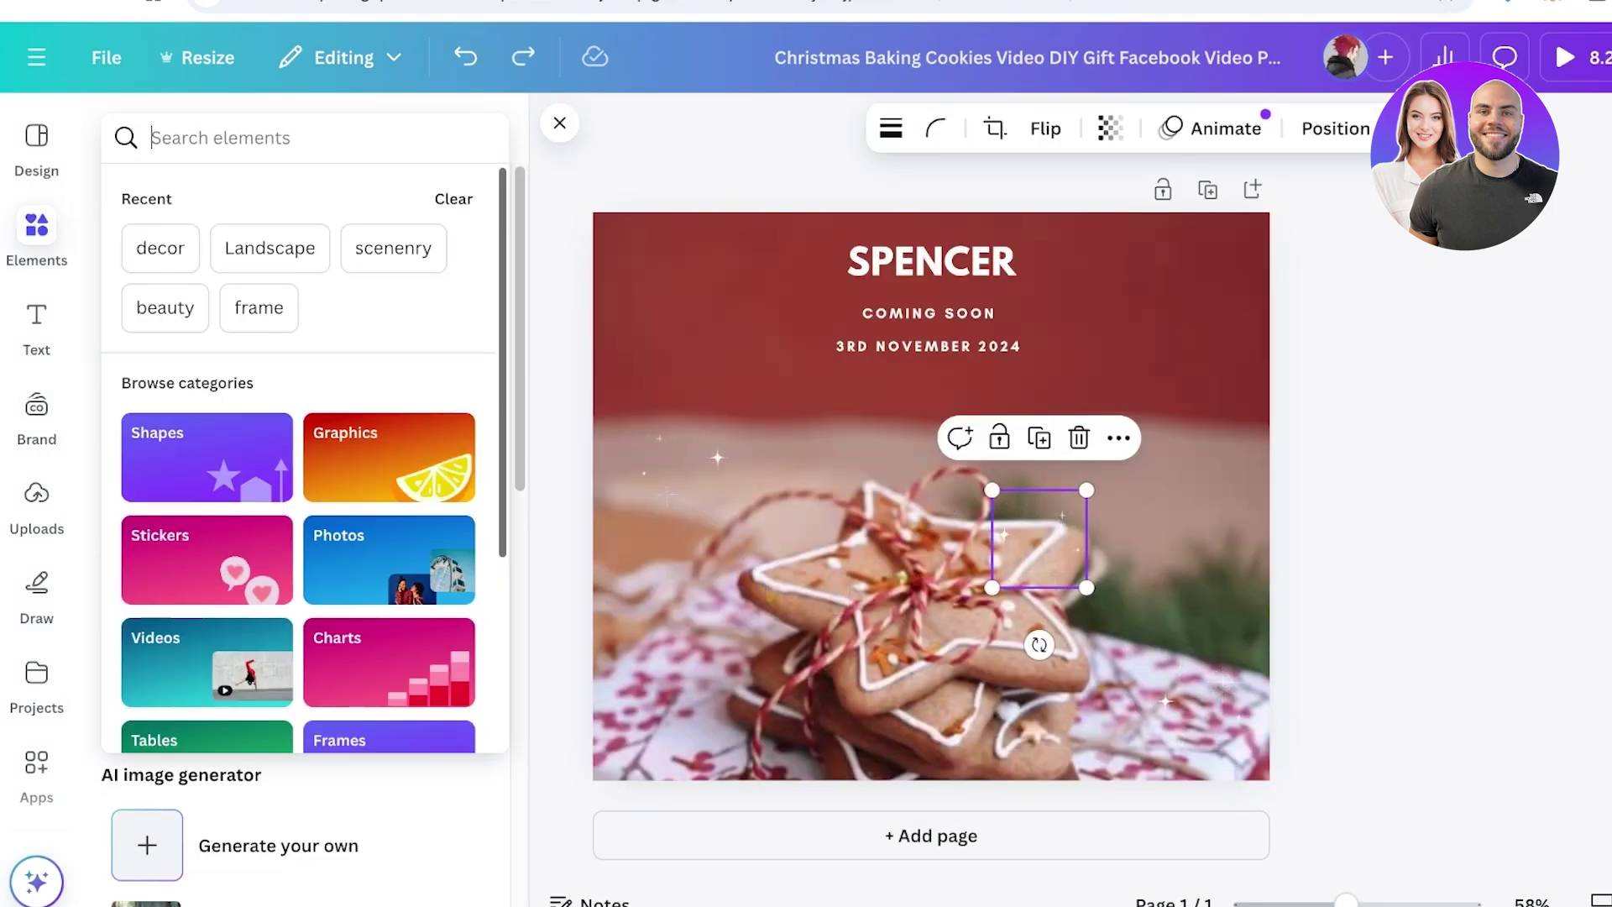
text(FASHION)
key(Return)
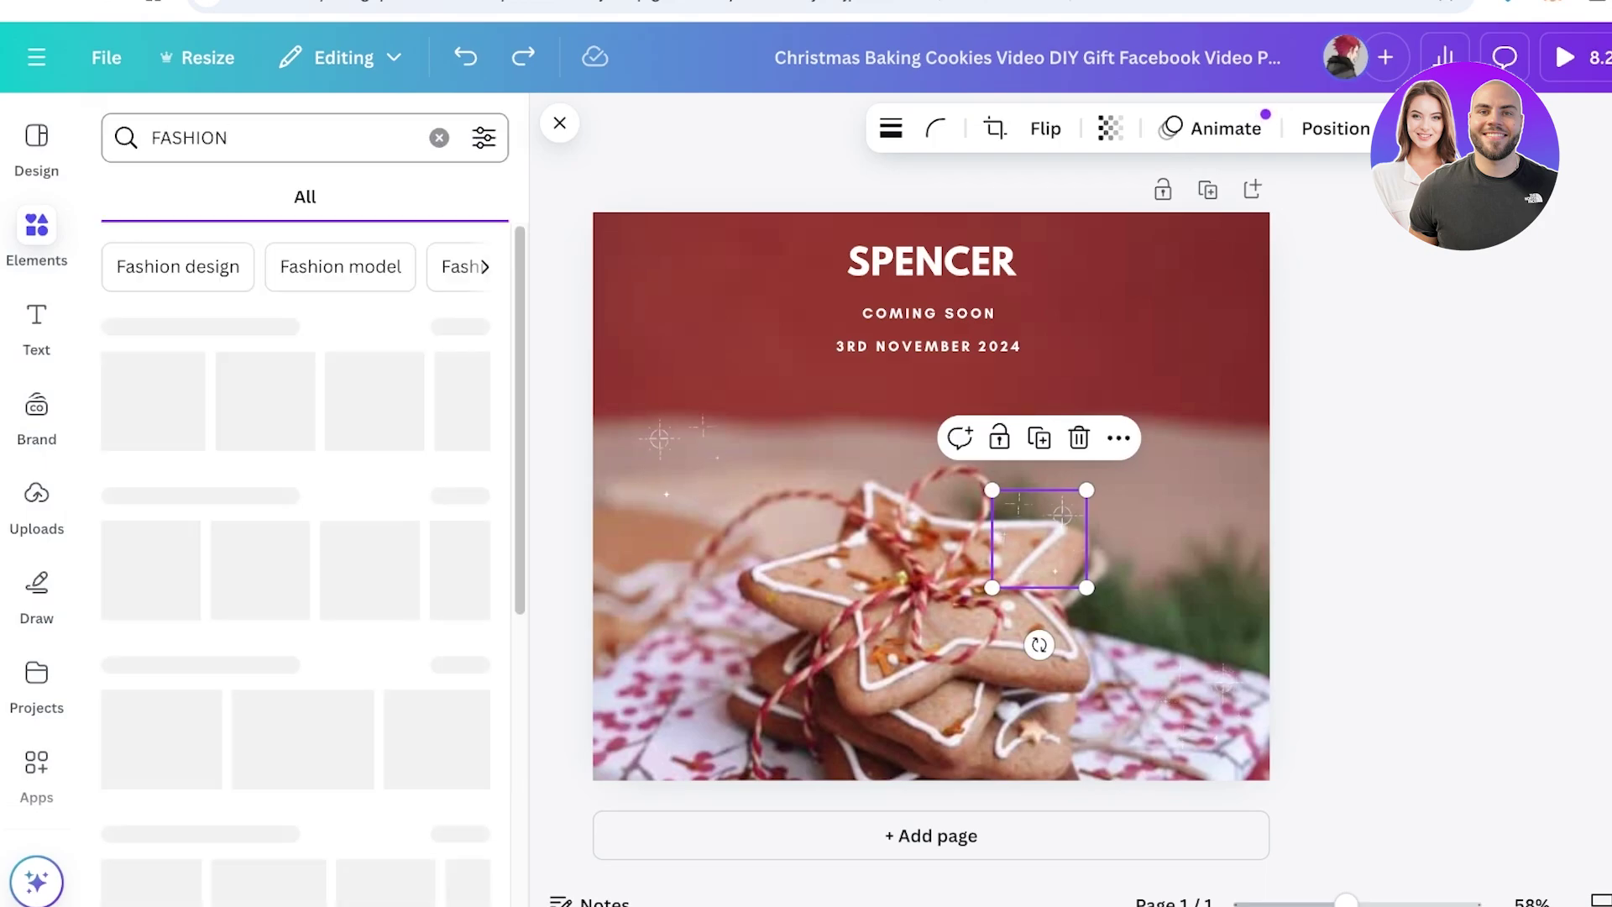
click(357, 196)
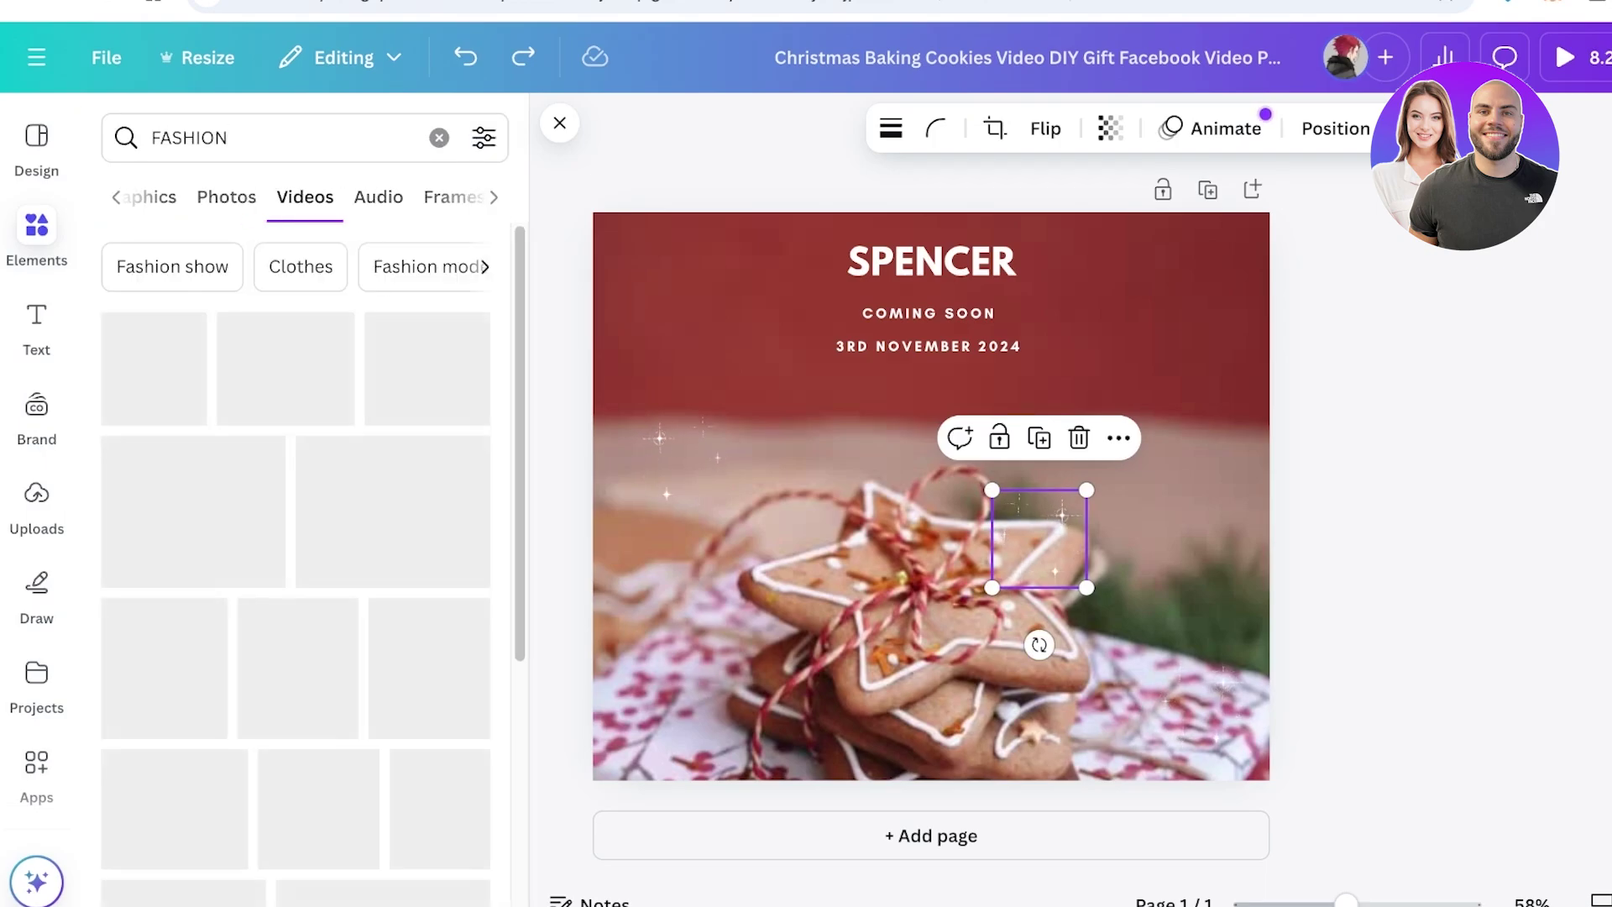
click(840, 386)
click(1200, 705)
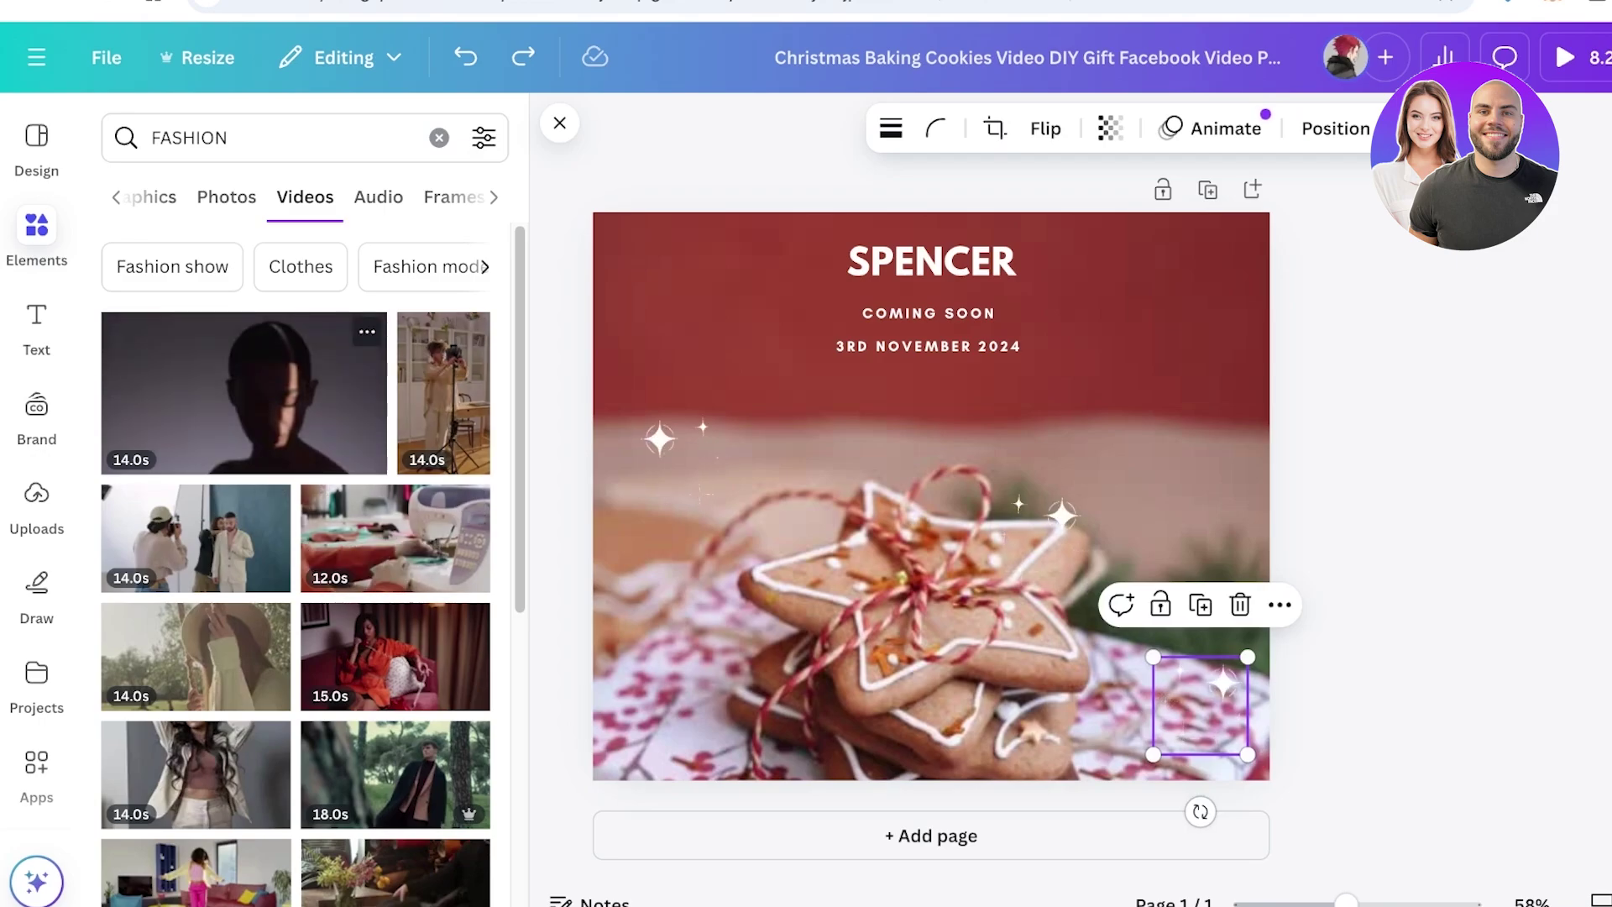
drag(395, 655, 920, 473)
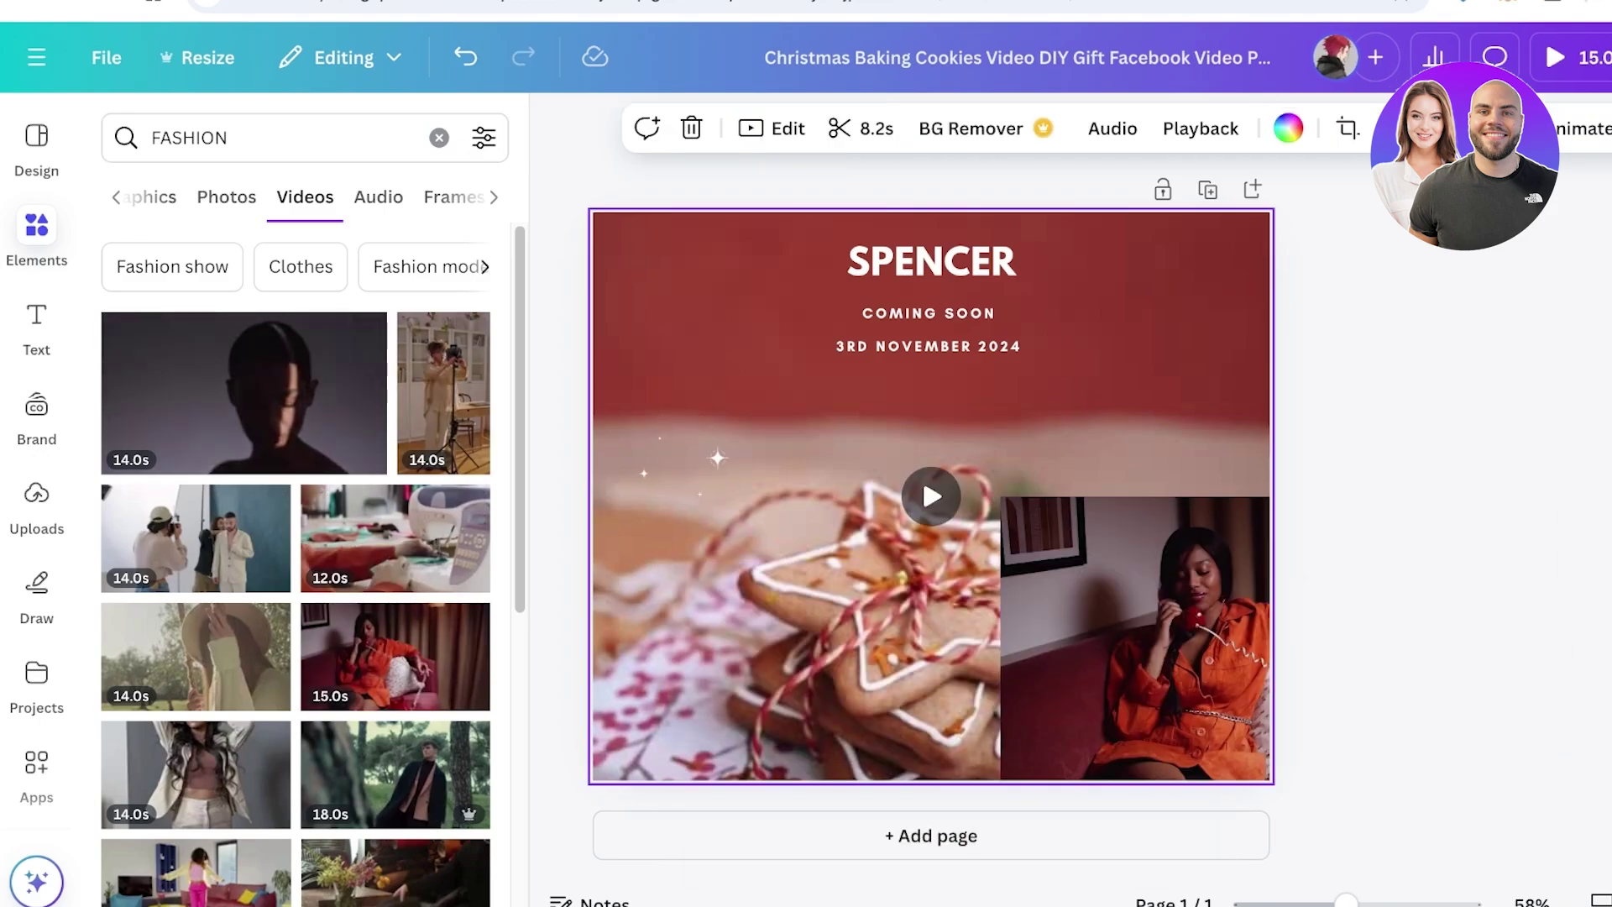
Select all three SPENCER title lines and recolour them black
click(932, 262)
click(920, 473)
drag(1309, 227, 663, 369)
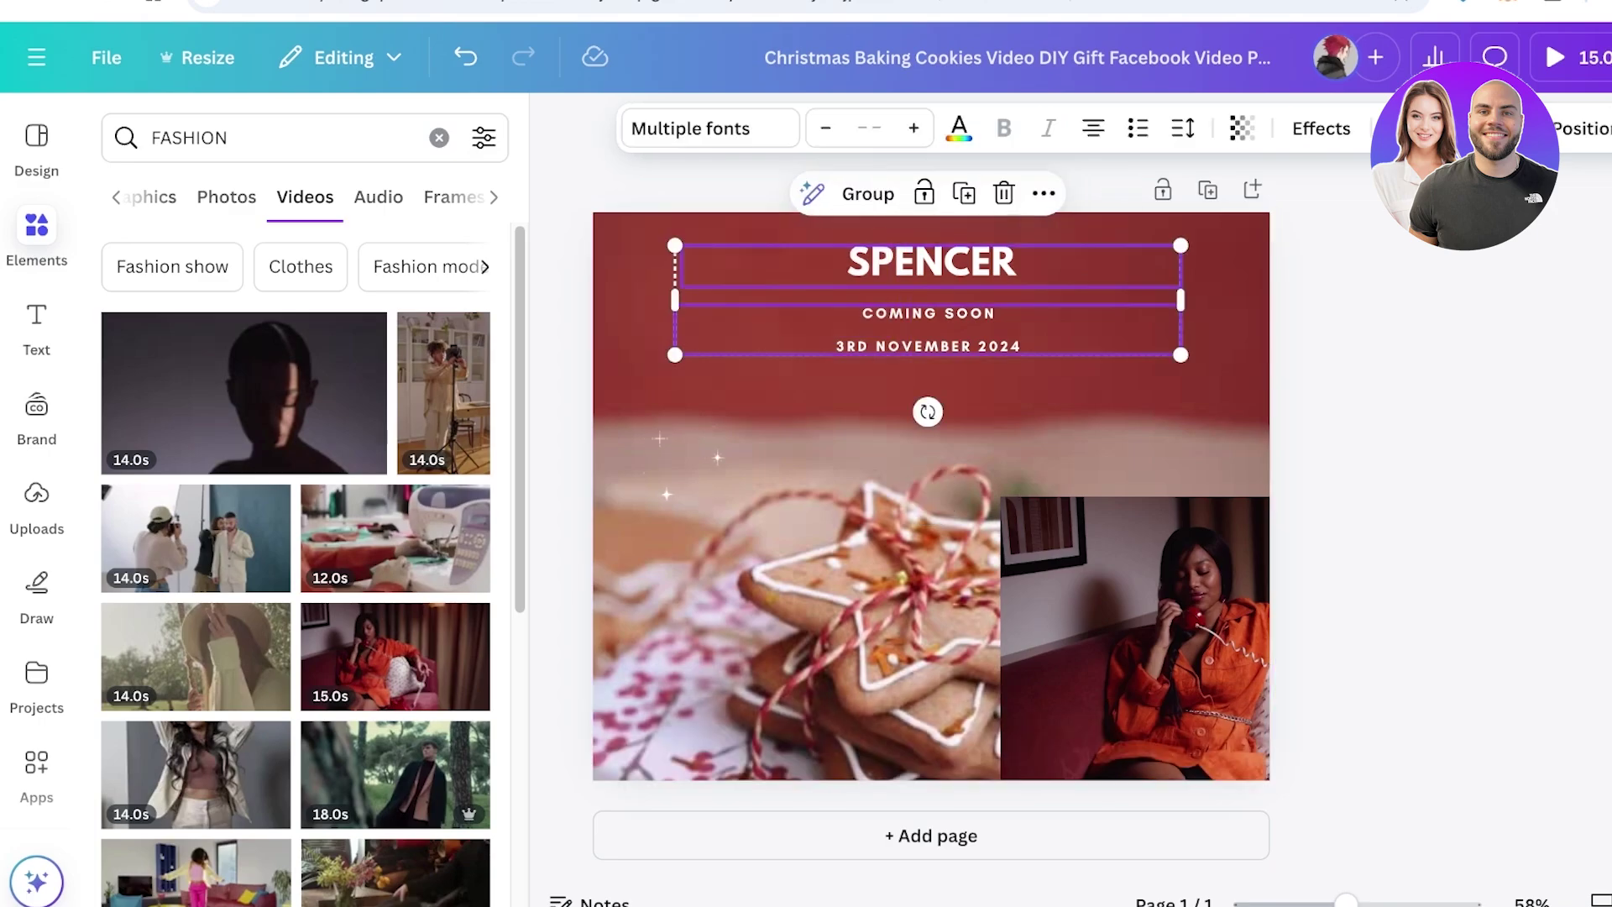
click(957, 128)
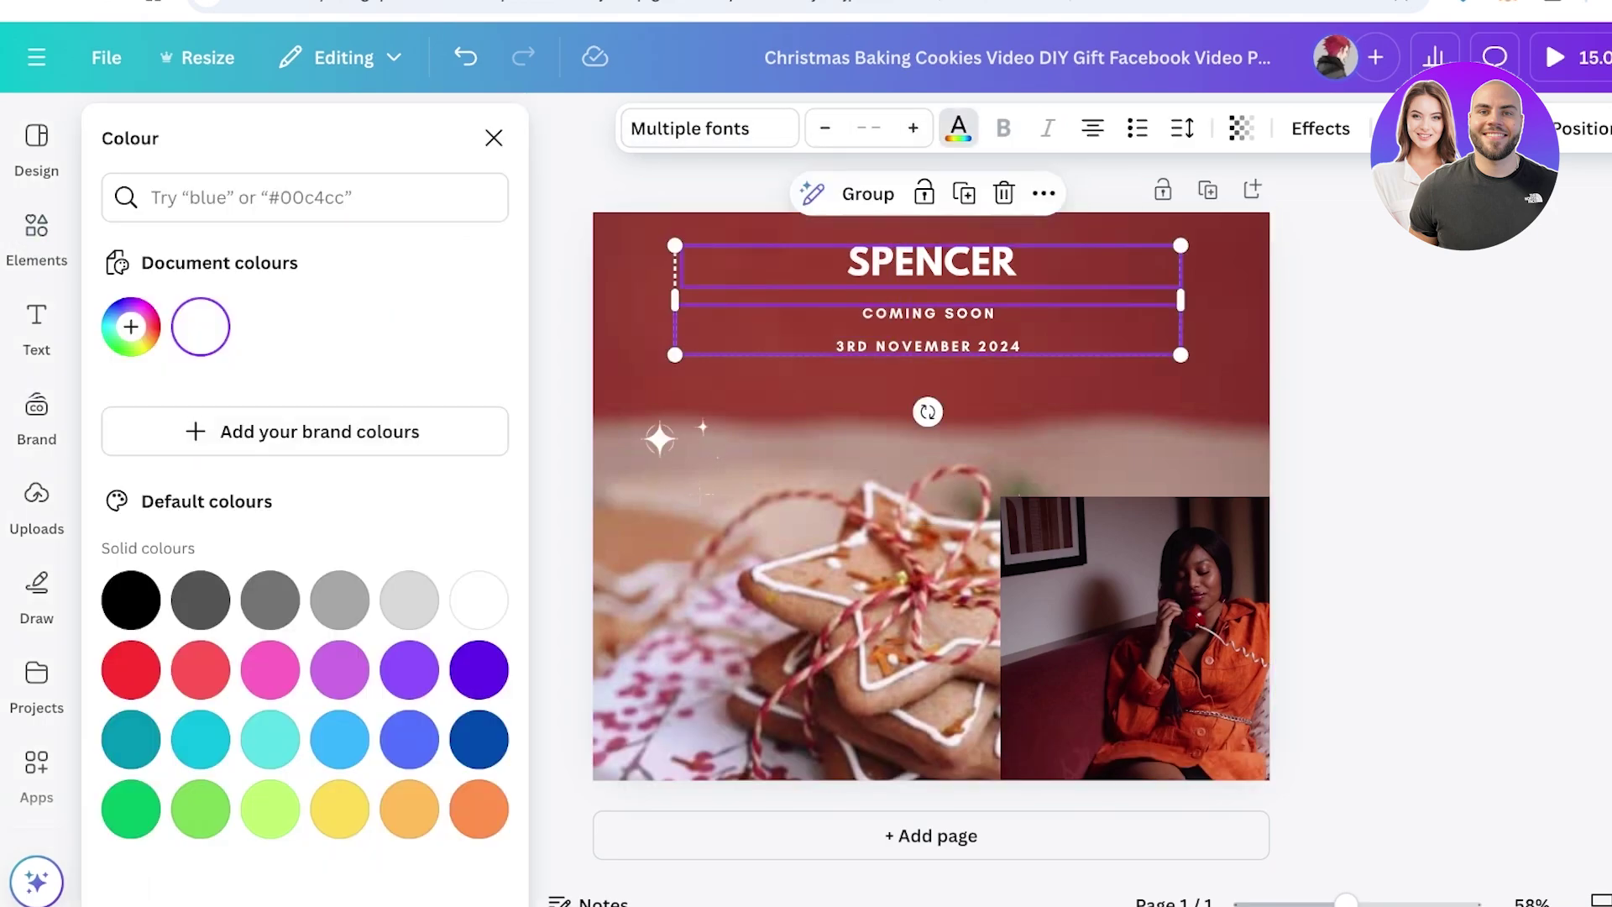
click(130, 600)
click(685, 458)
Delete the cookie video and move and enlarge the fashion video to fill the page
click(717, 457)
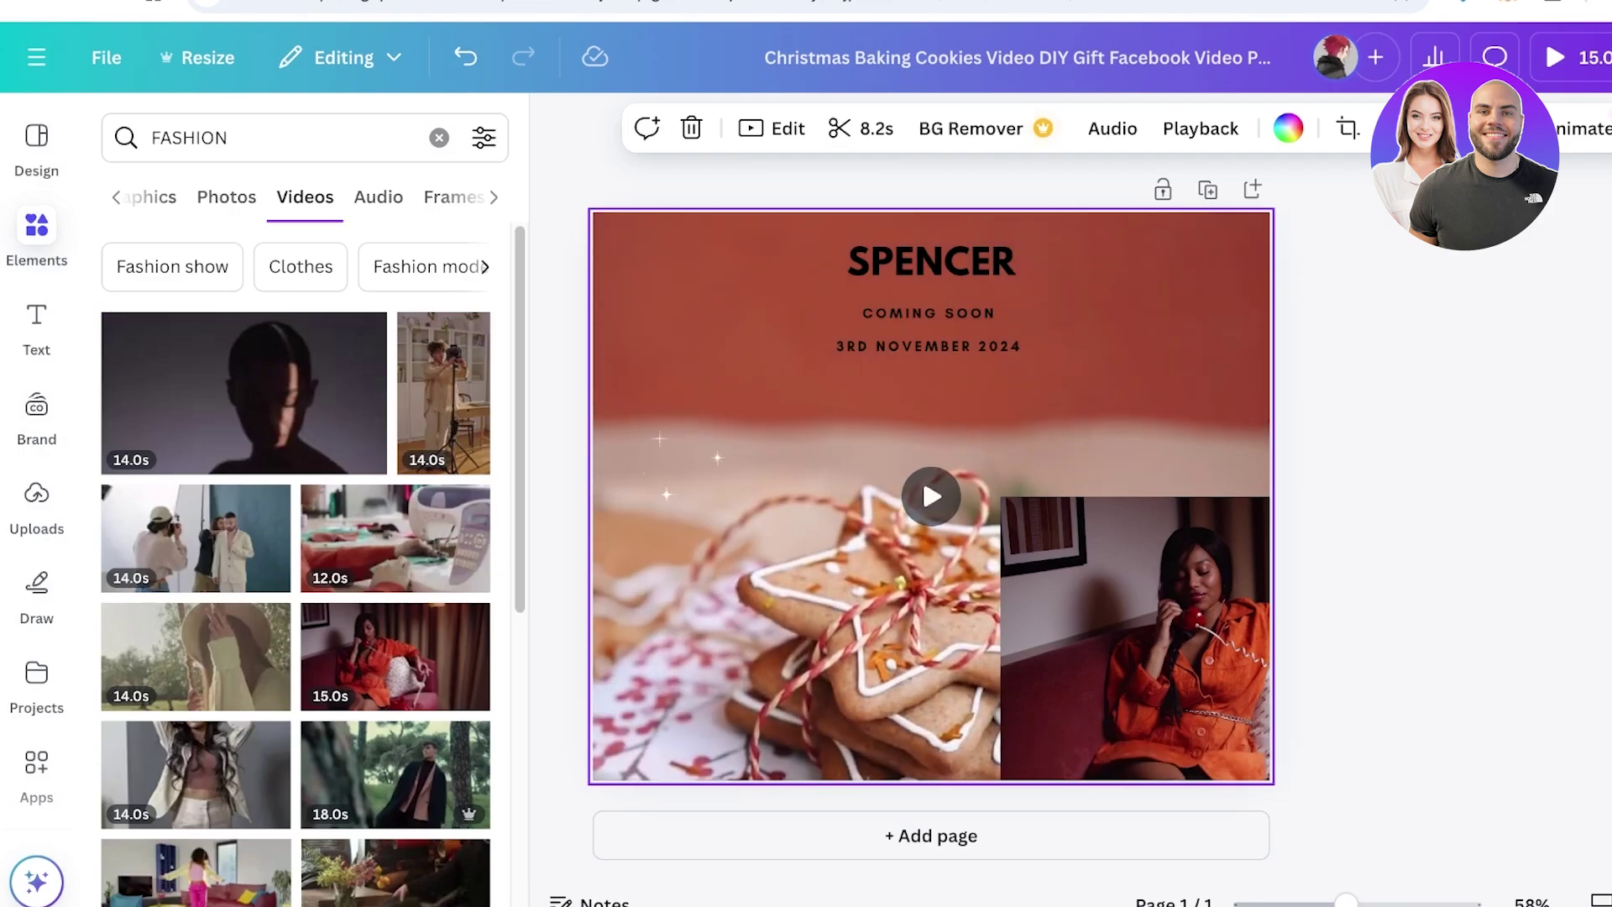
key(Delete)
drag(1133, 593, 845, 370)
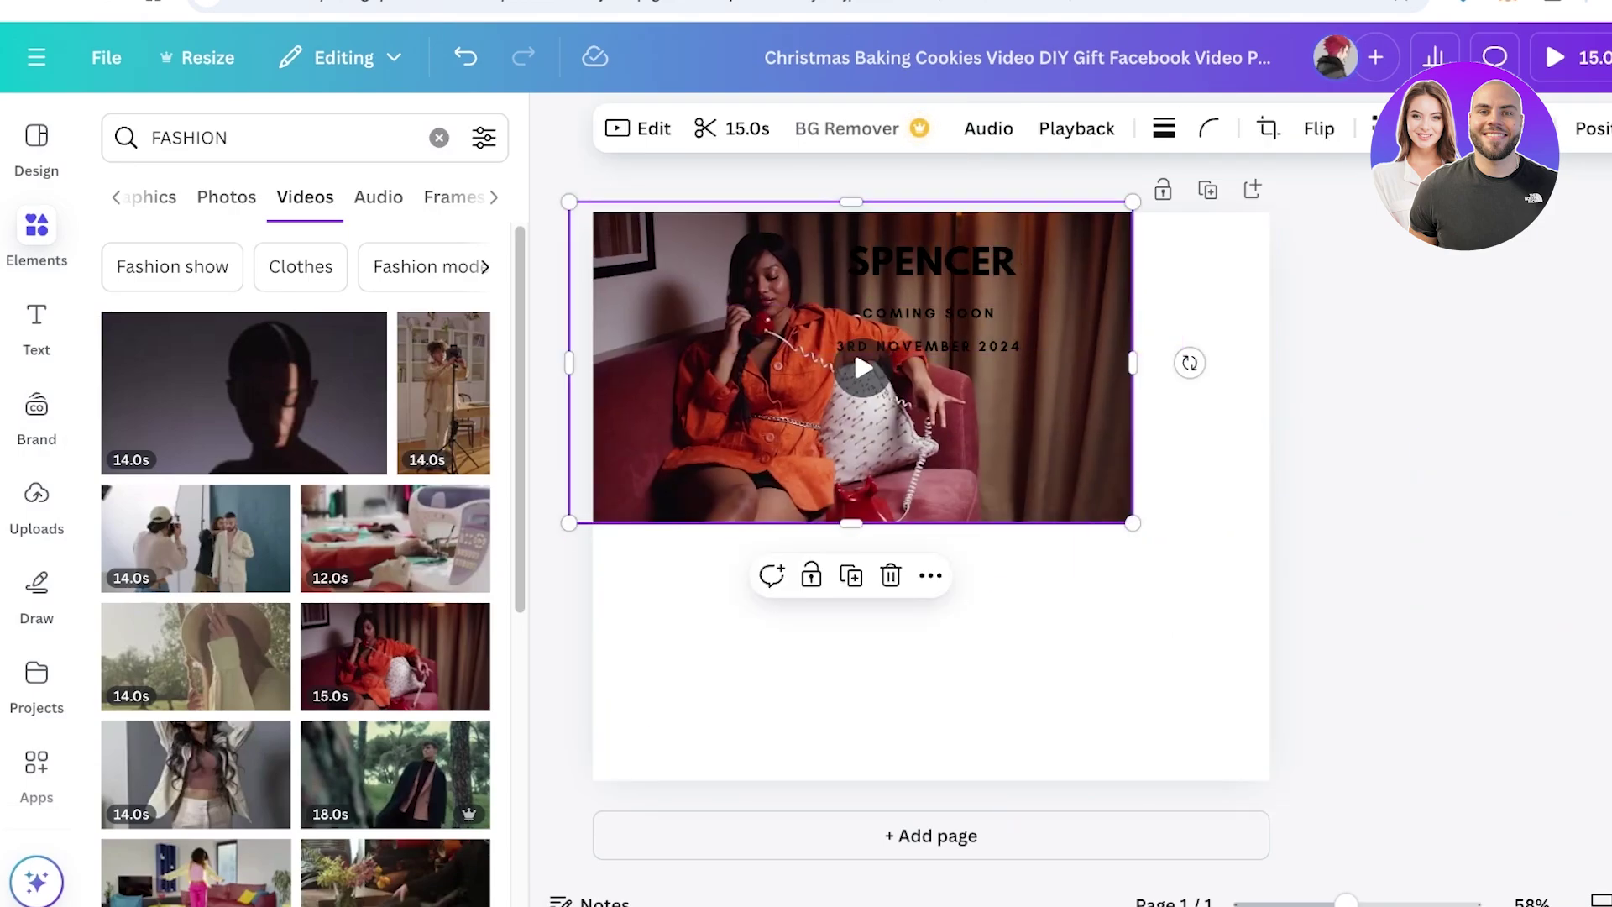
drag(1133, 529, 1607, 816)
click(1153, 747)
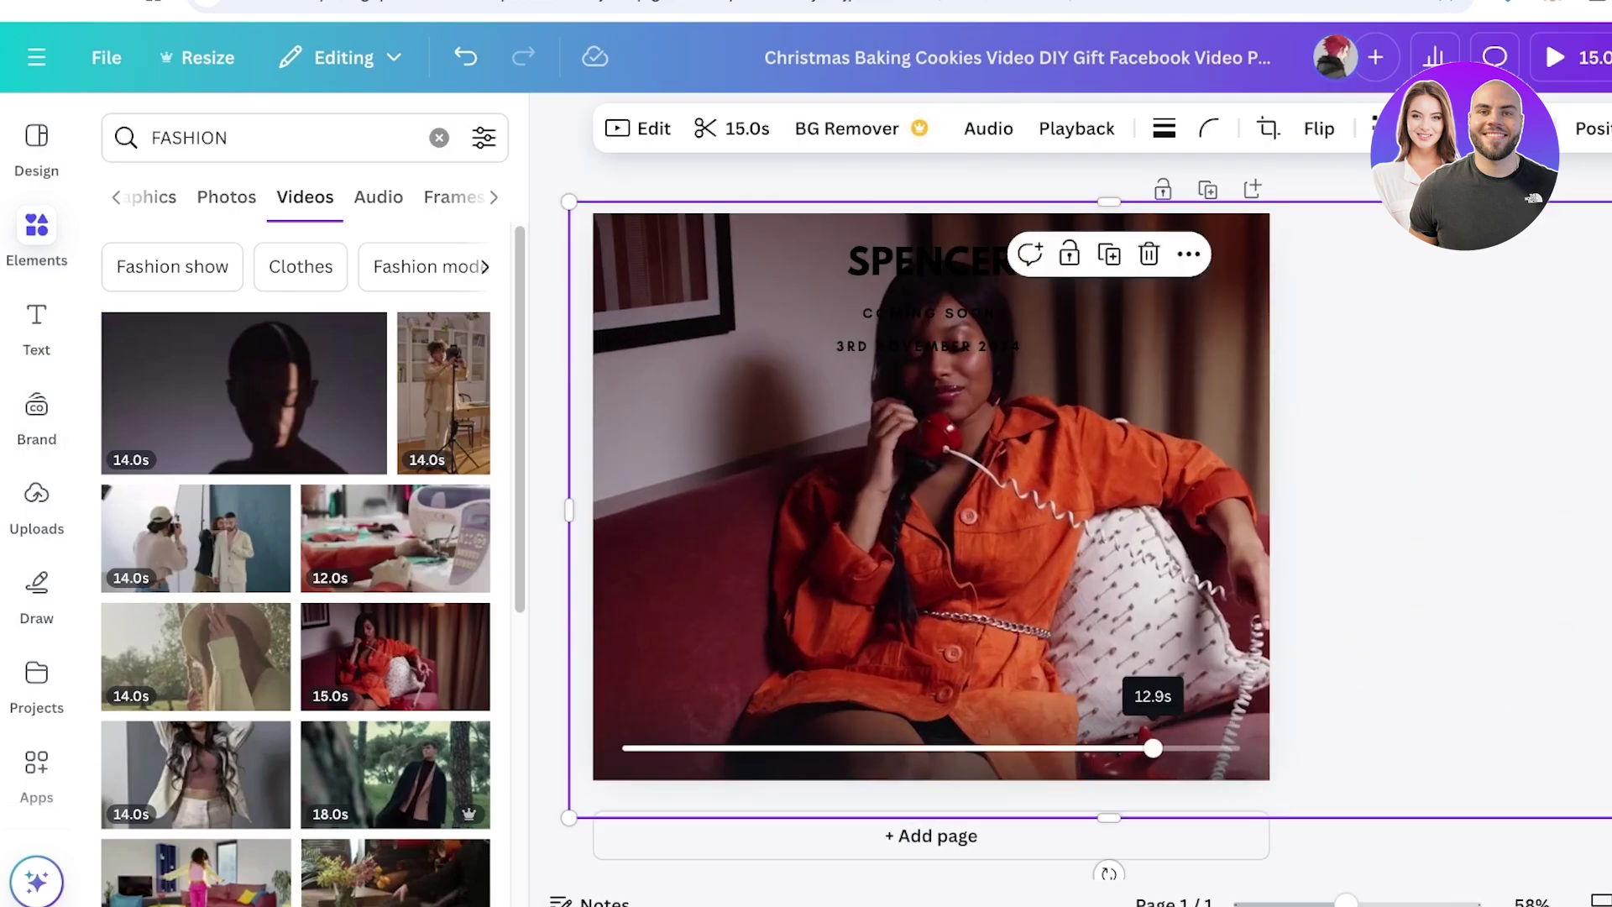
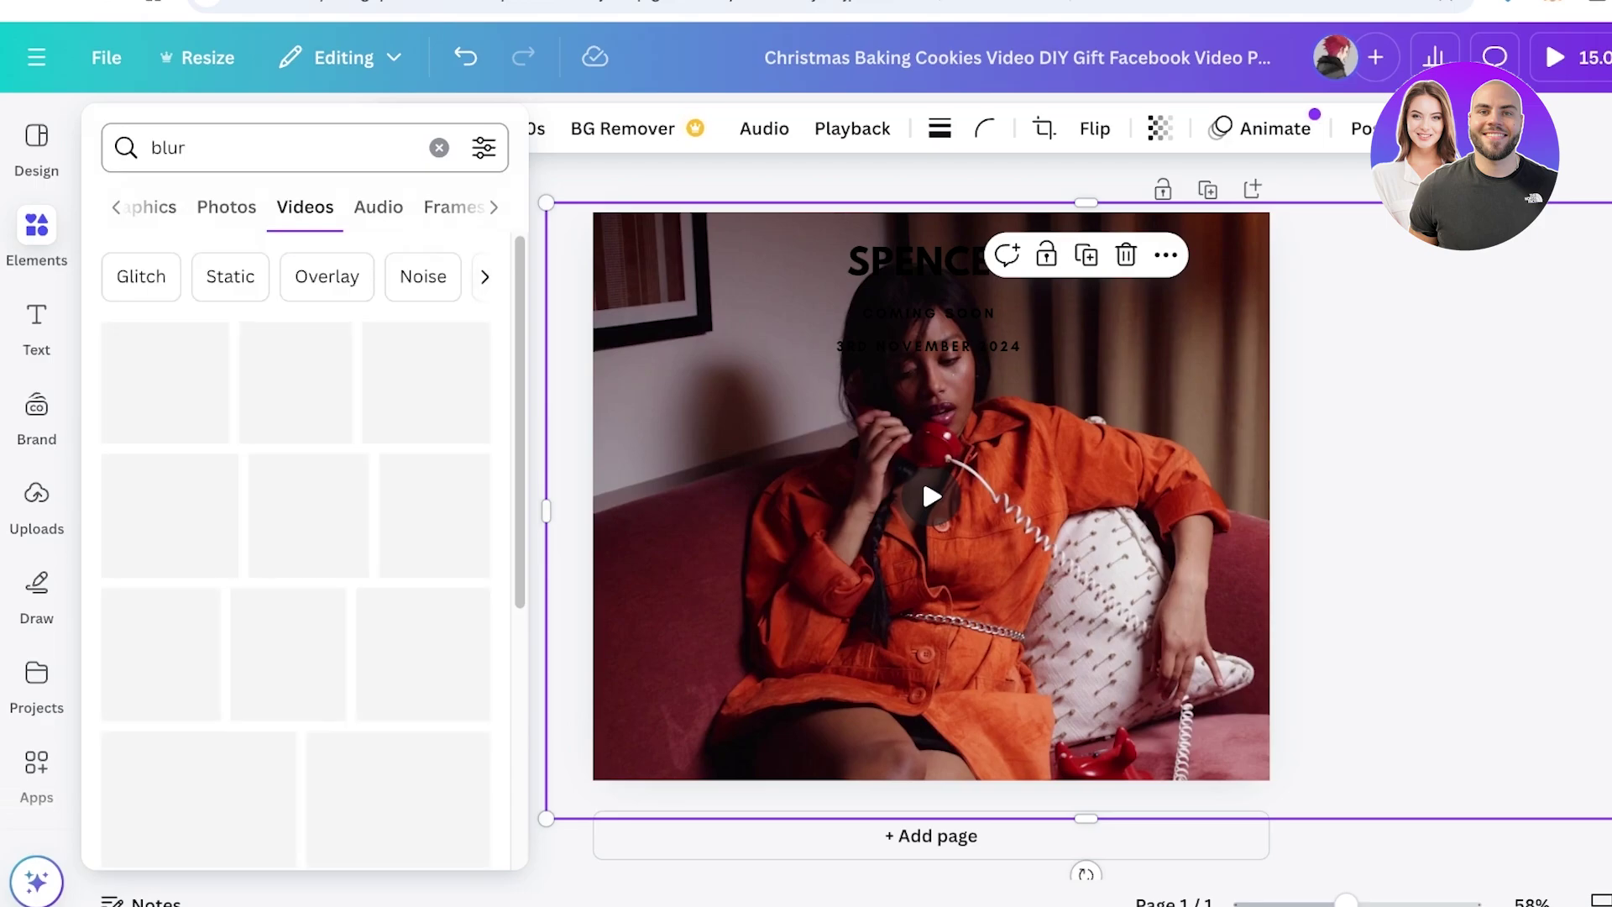
Filter the 'blur' search results to graphics and shrink the video to fit the page
click(151, 206)
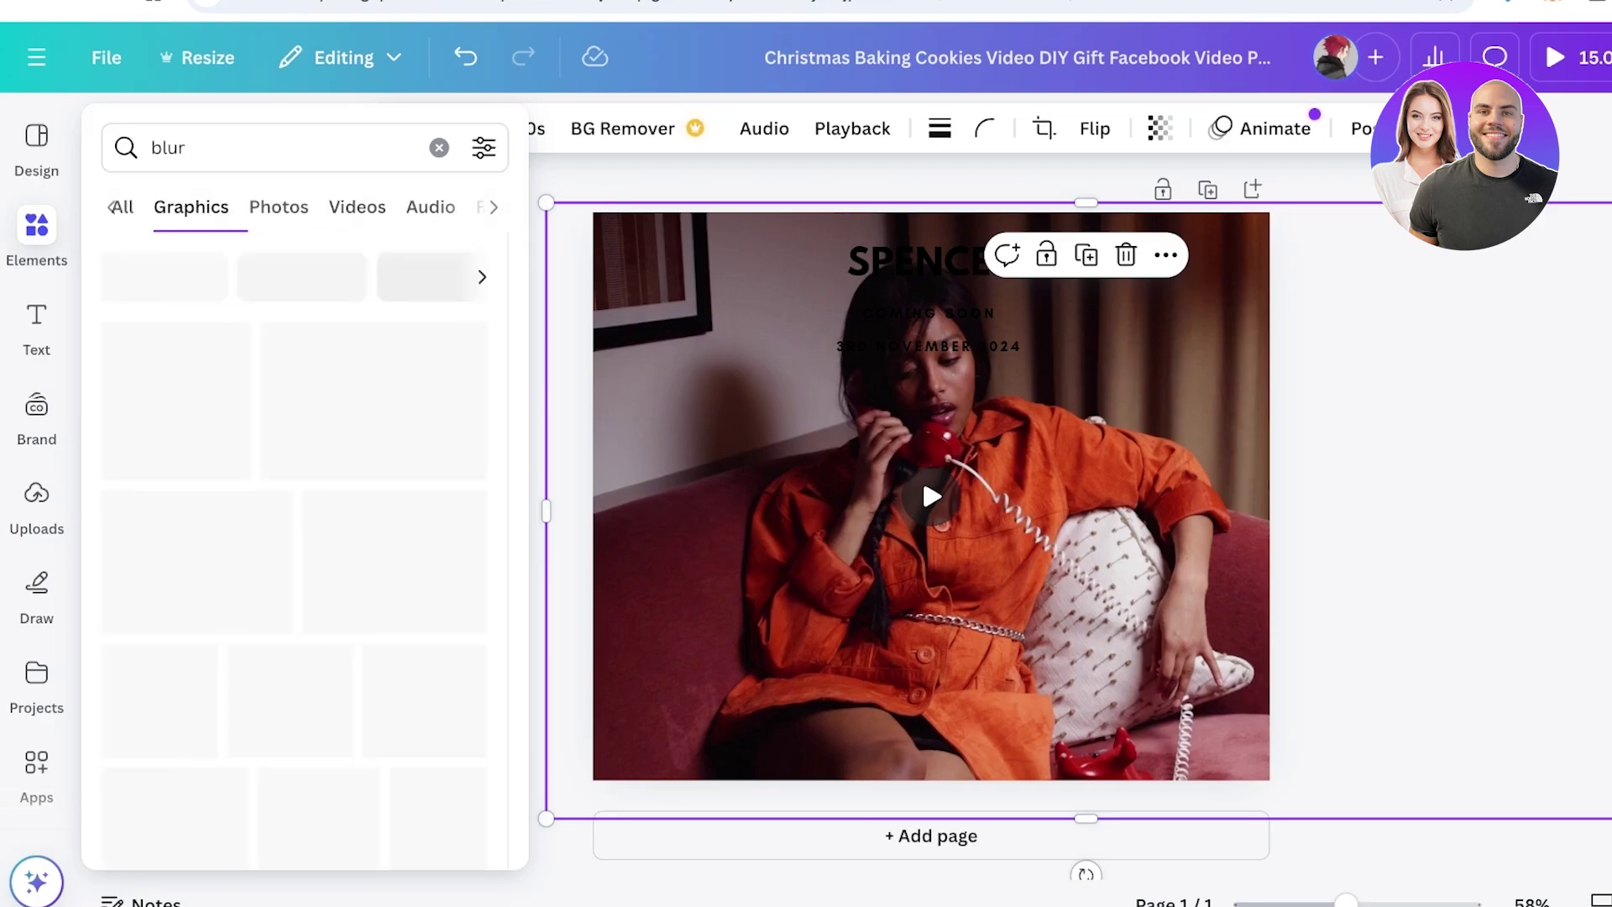
click(278, 206)
click(123, 206)
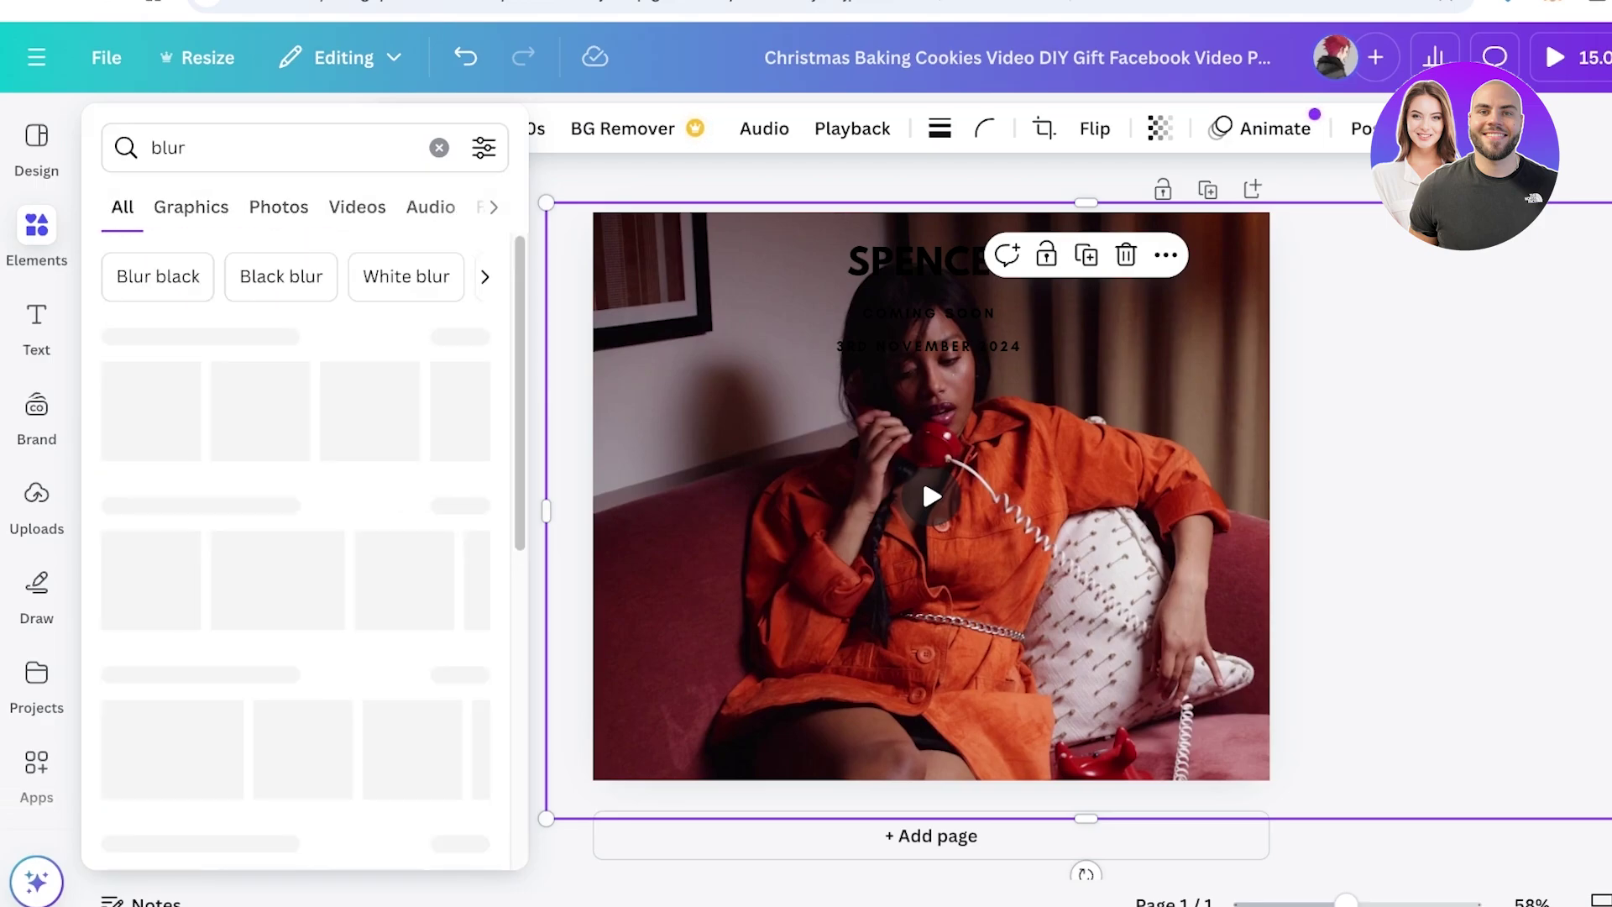
click(191, 207)
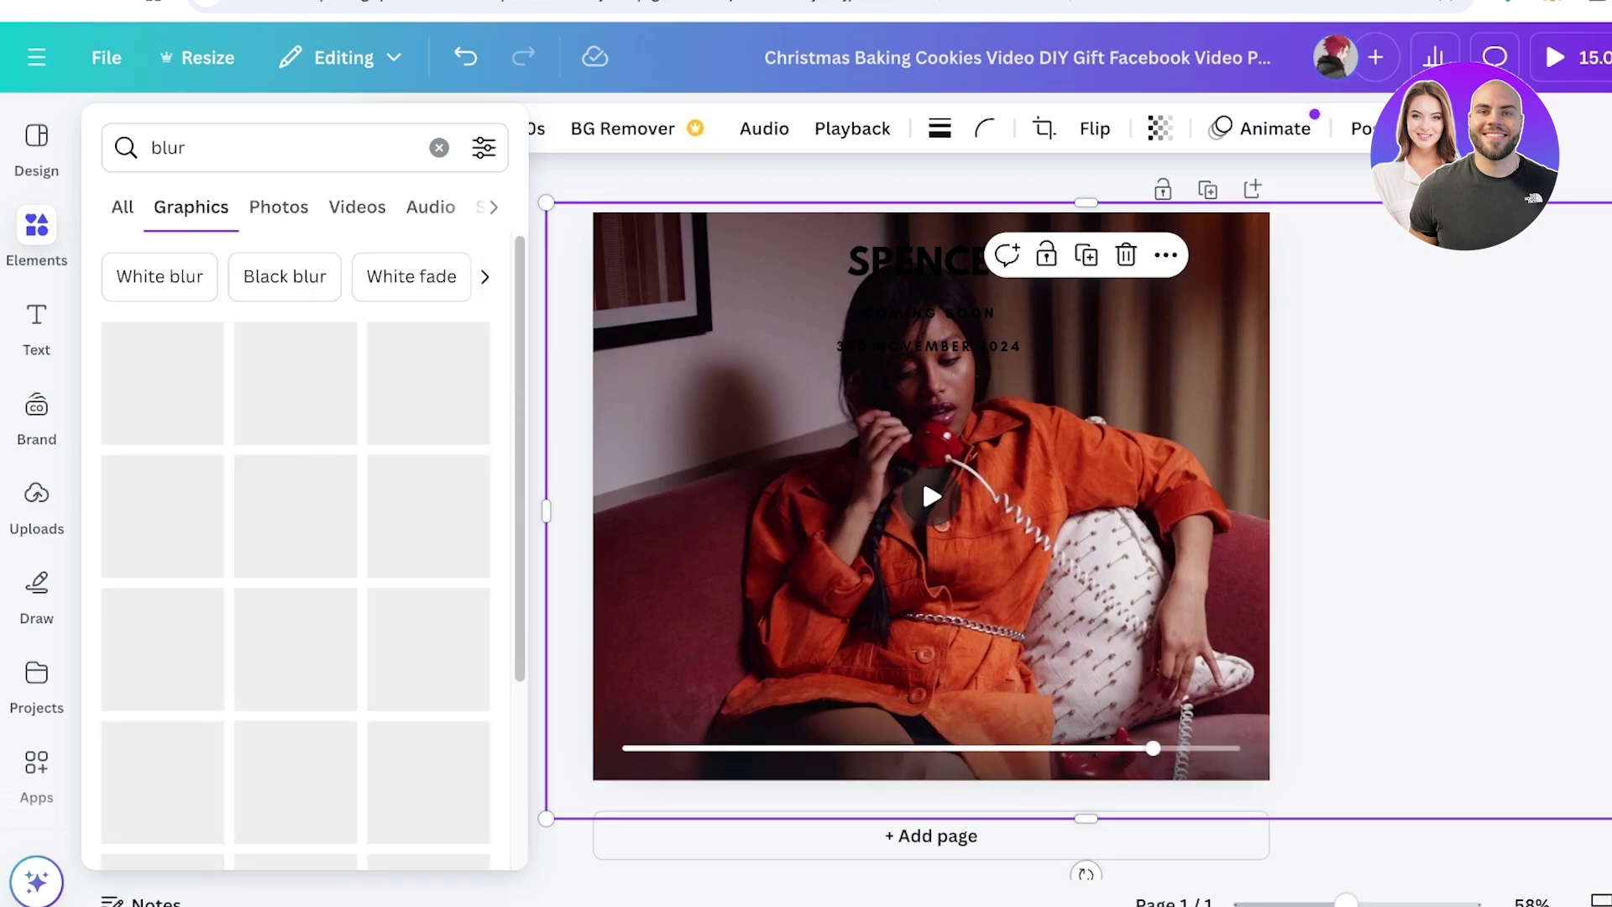
click(36, 235)
drag(1608, 511, 1306, 510)
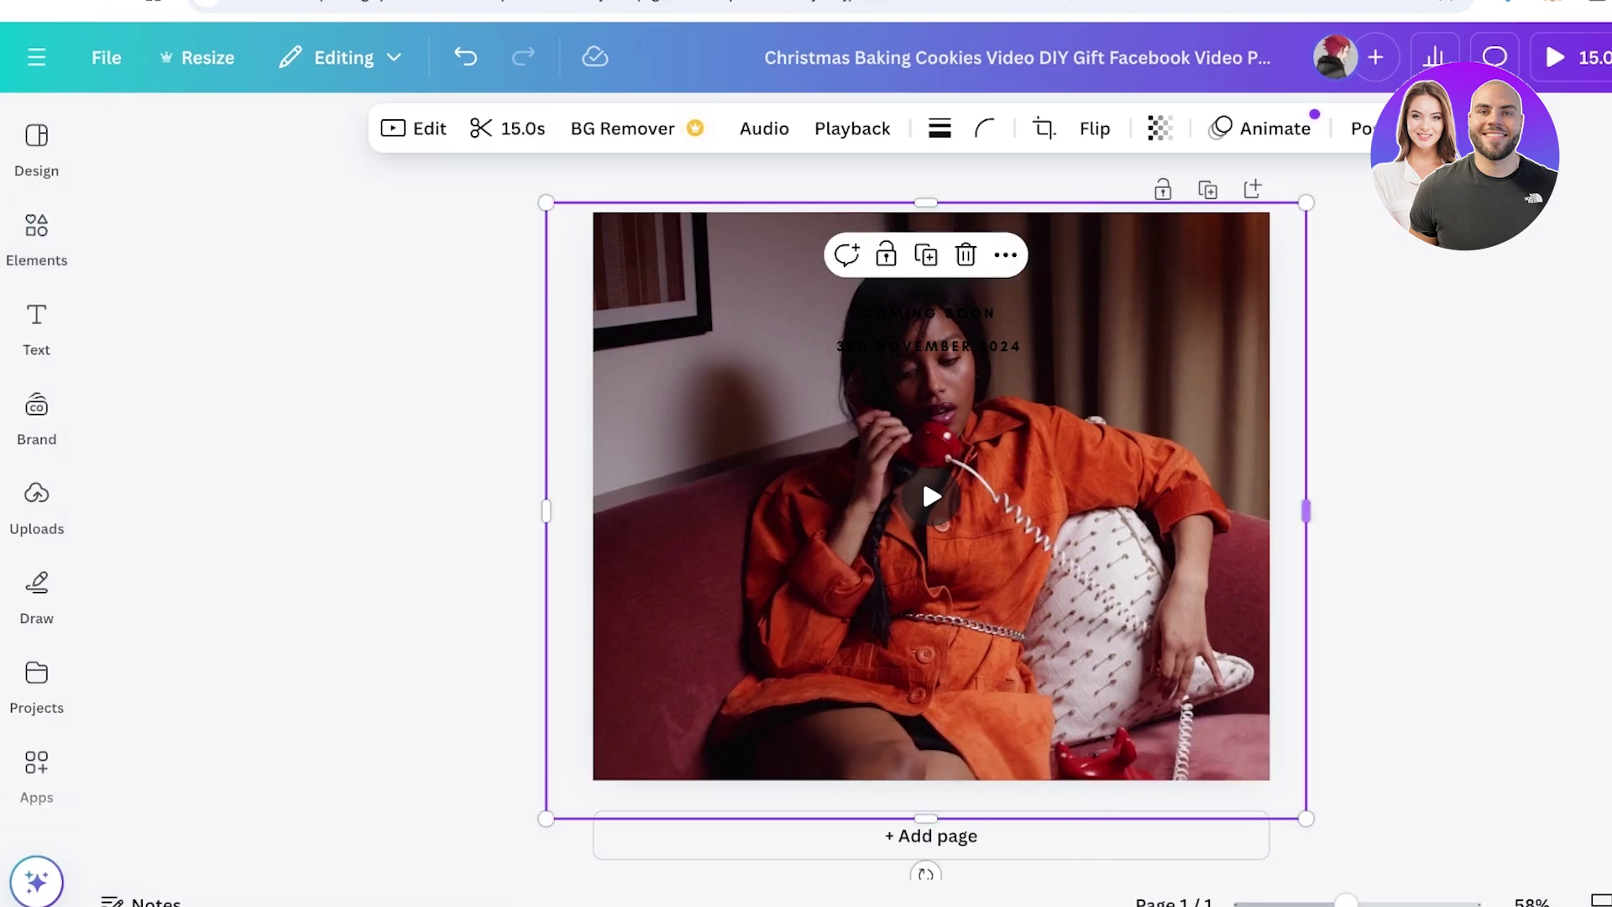
Add the white fade graphic to the design, discarding the tall white blur graphic
click(36, 235)
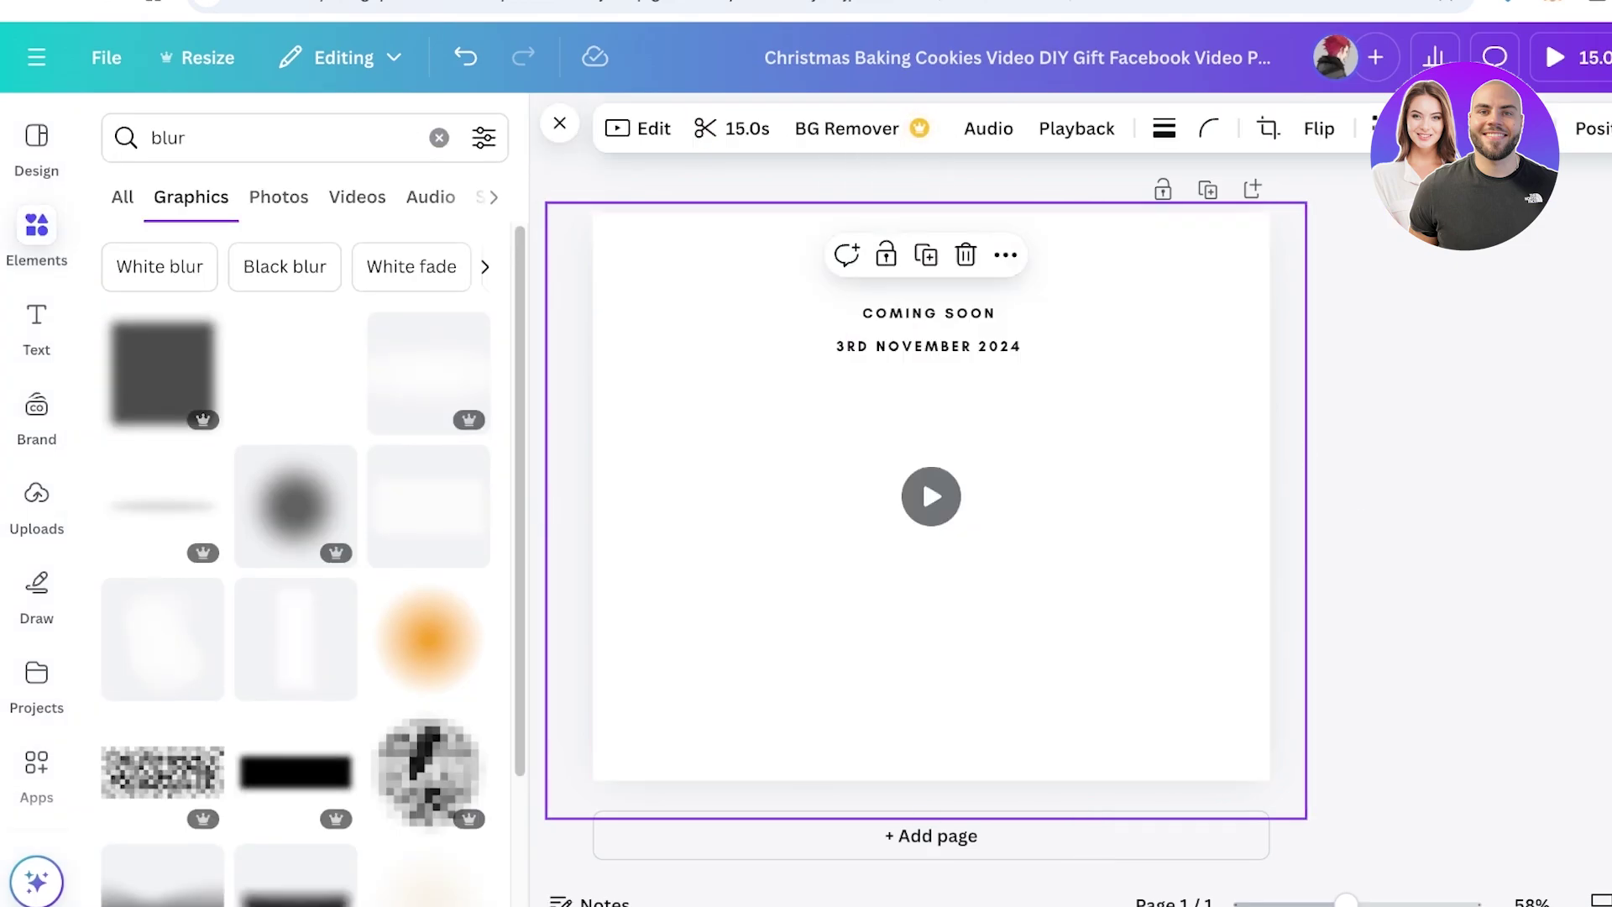
click(296, 373)
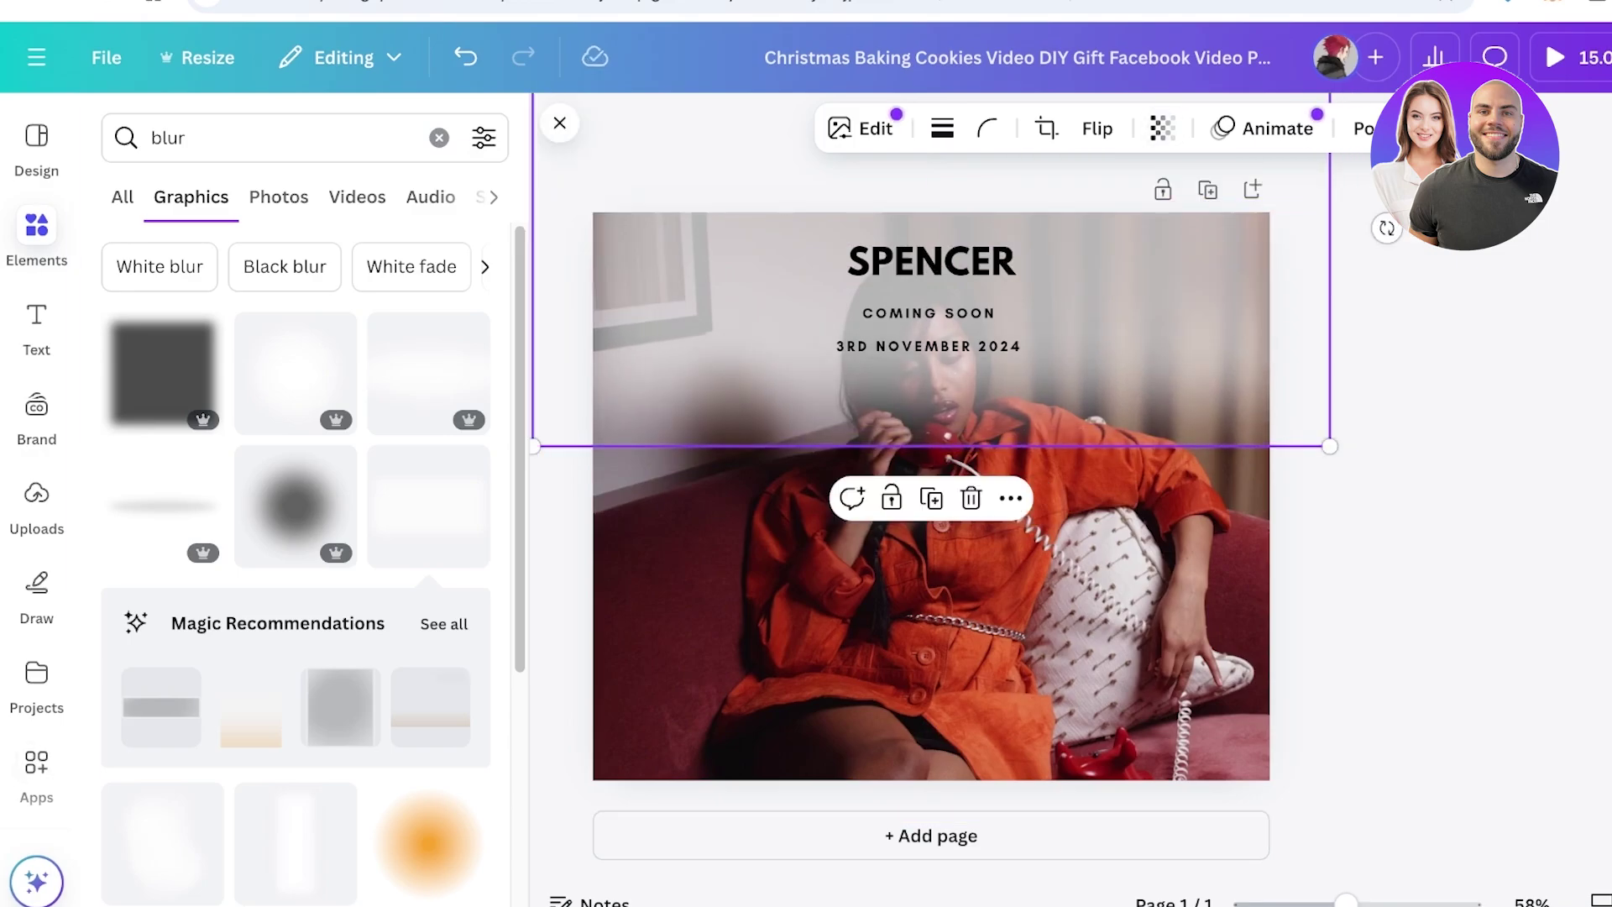
scroll(294, 789, down, 1)
click(295, 797)
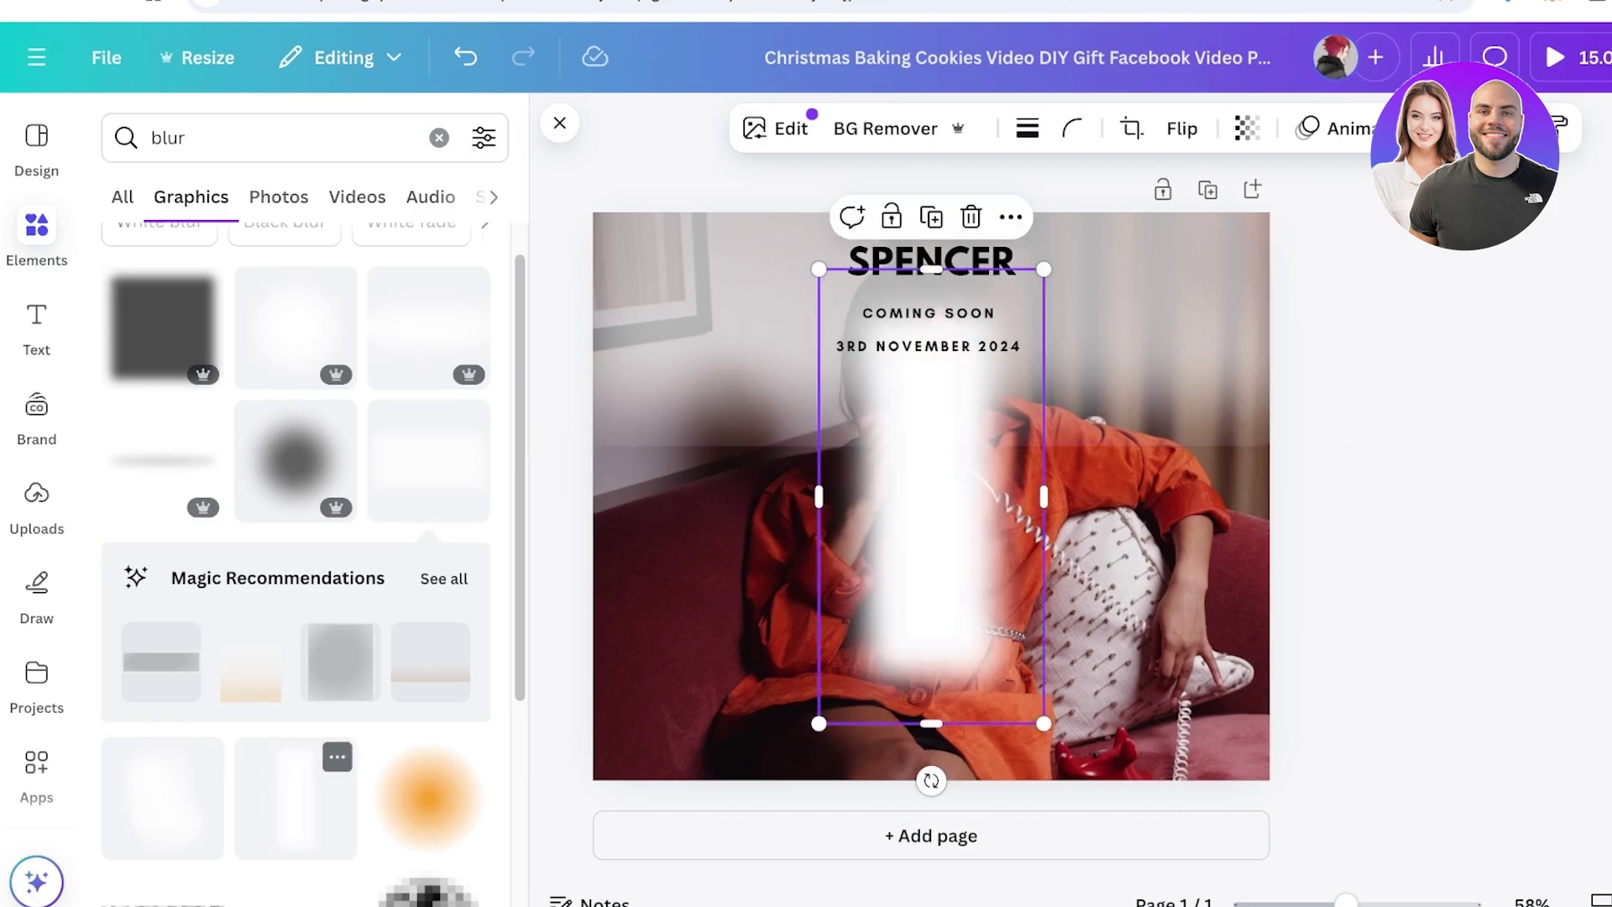
key(Delete)
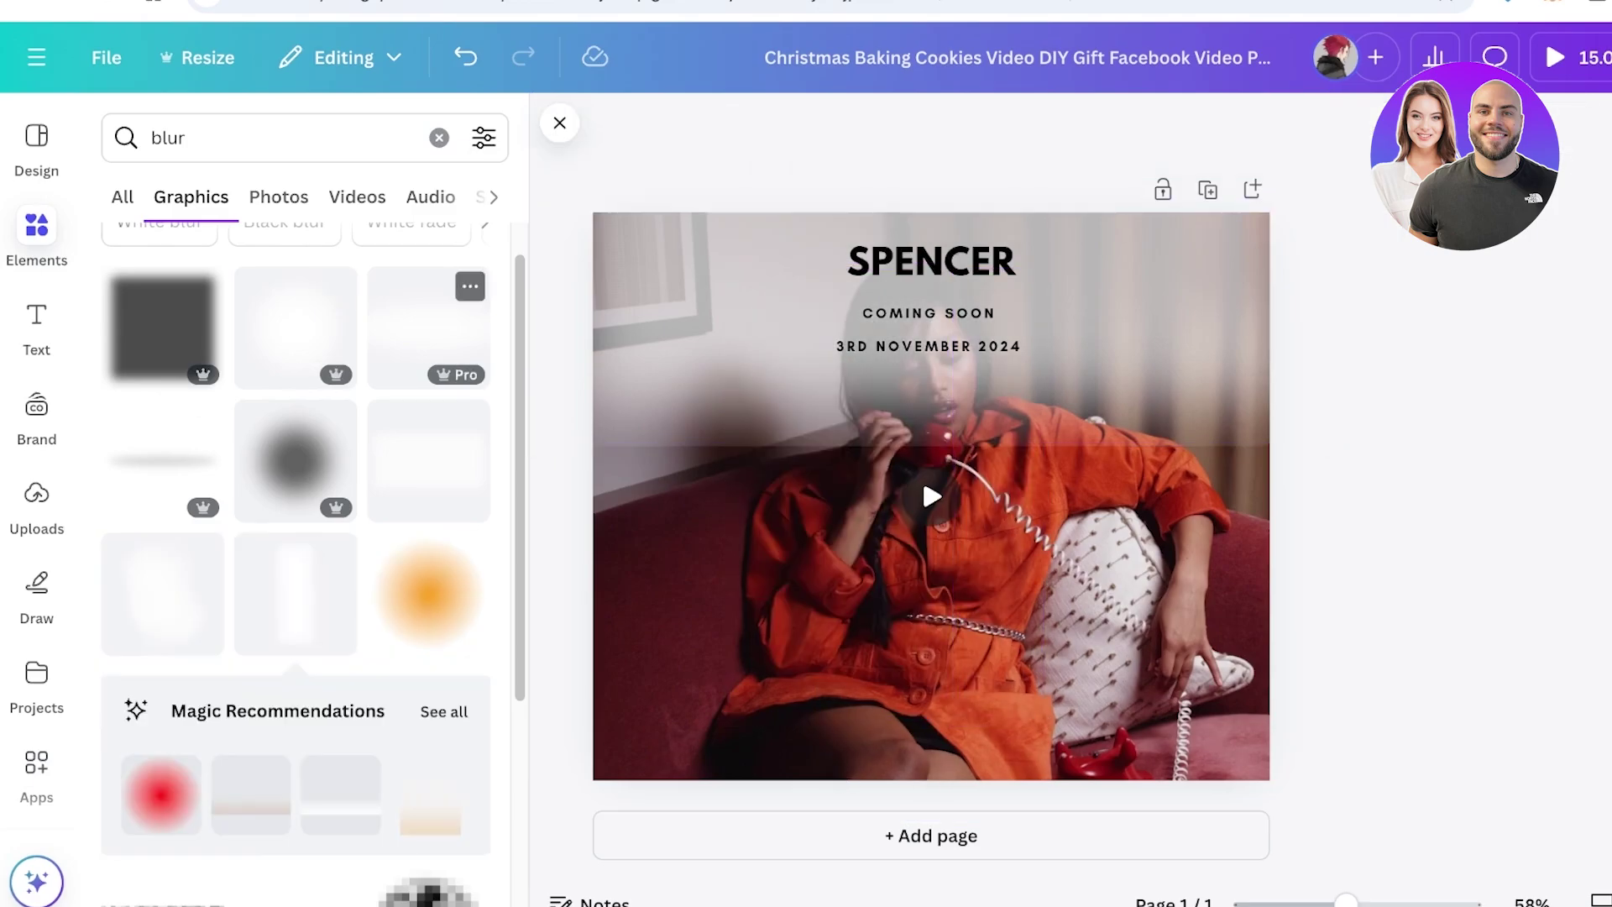
click(428, 327)
Stretch and position the white fade across the top half of the video
drag(950, 454, 979, 509)
click(931, 496)
click(1007, 520)
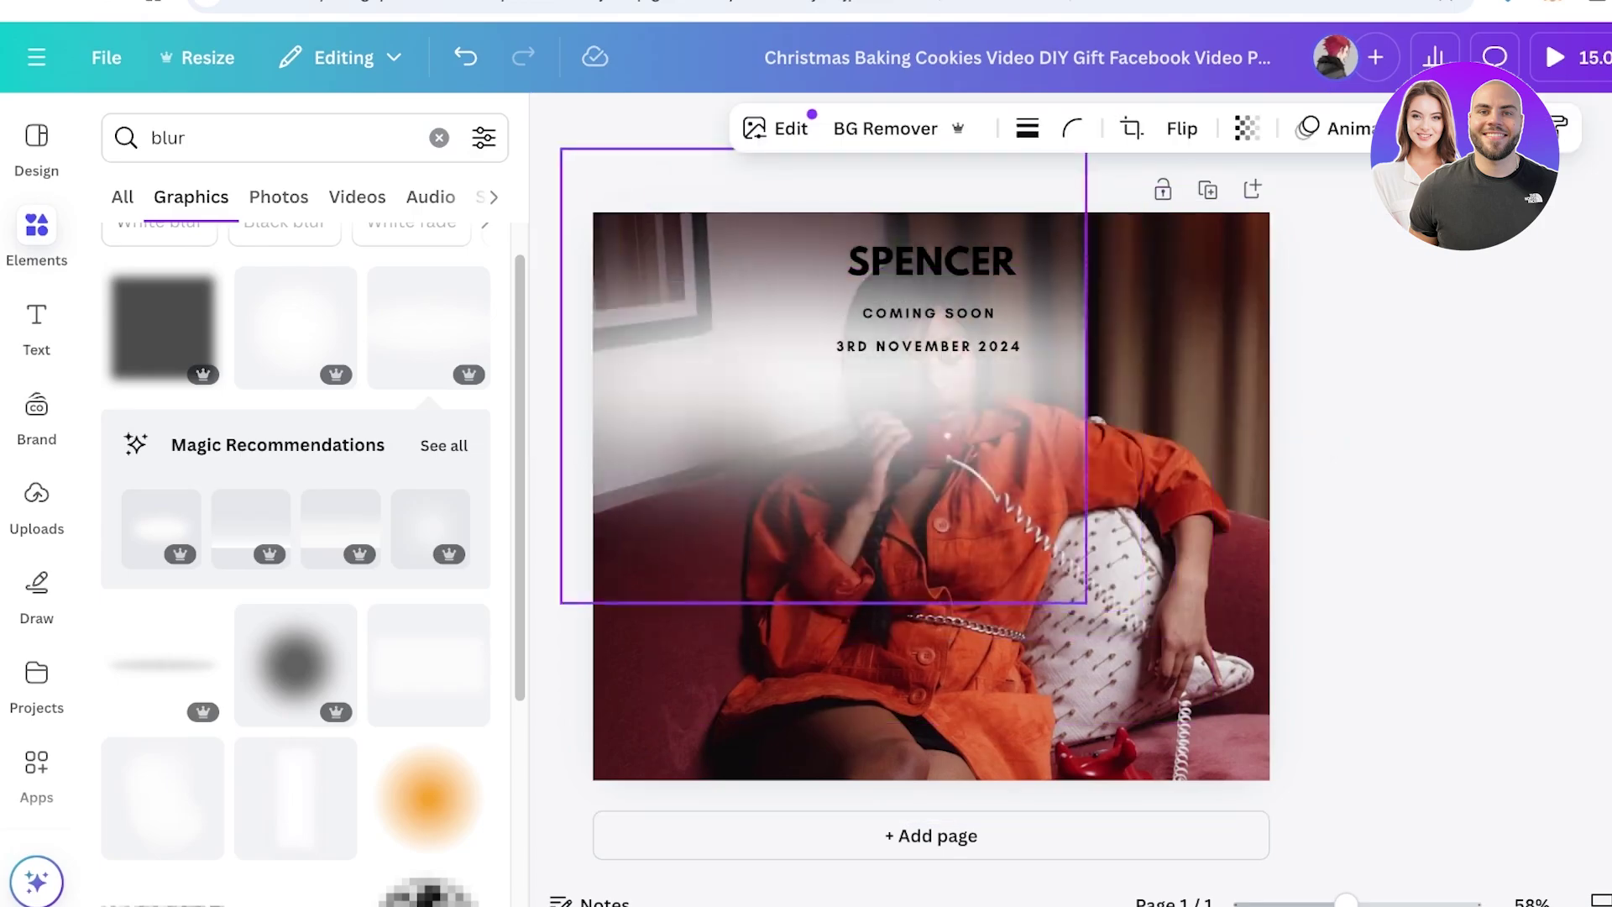
drag(1079, 598, 1269, 779)
drag(1201, 697, 1212, 719)
drag(573, 495, 592, 495)
drag(938, 190, 938, 213)
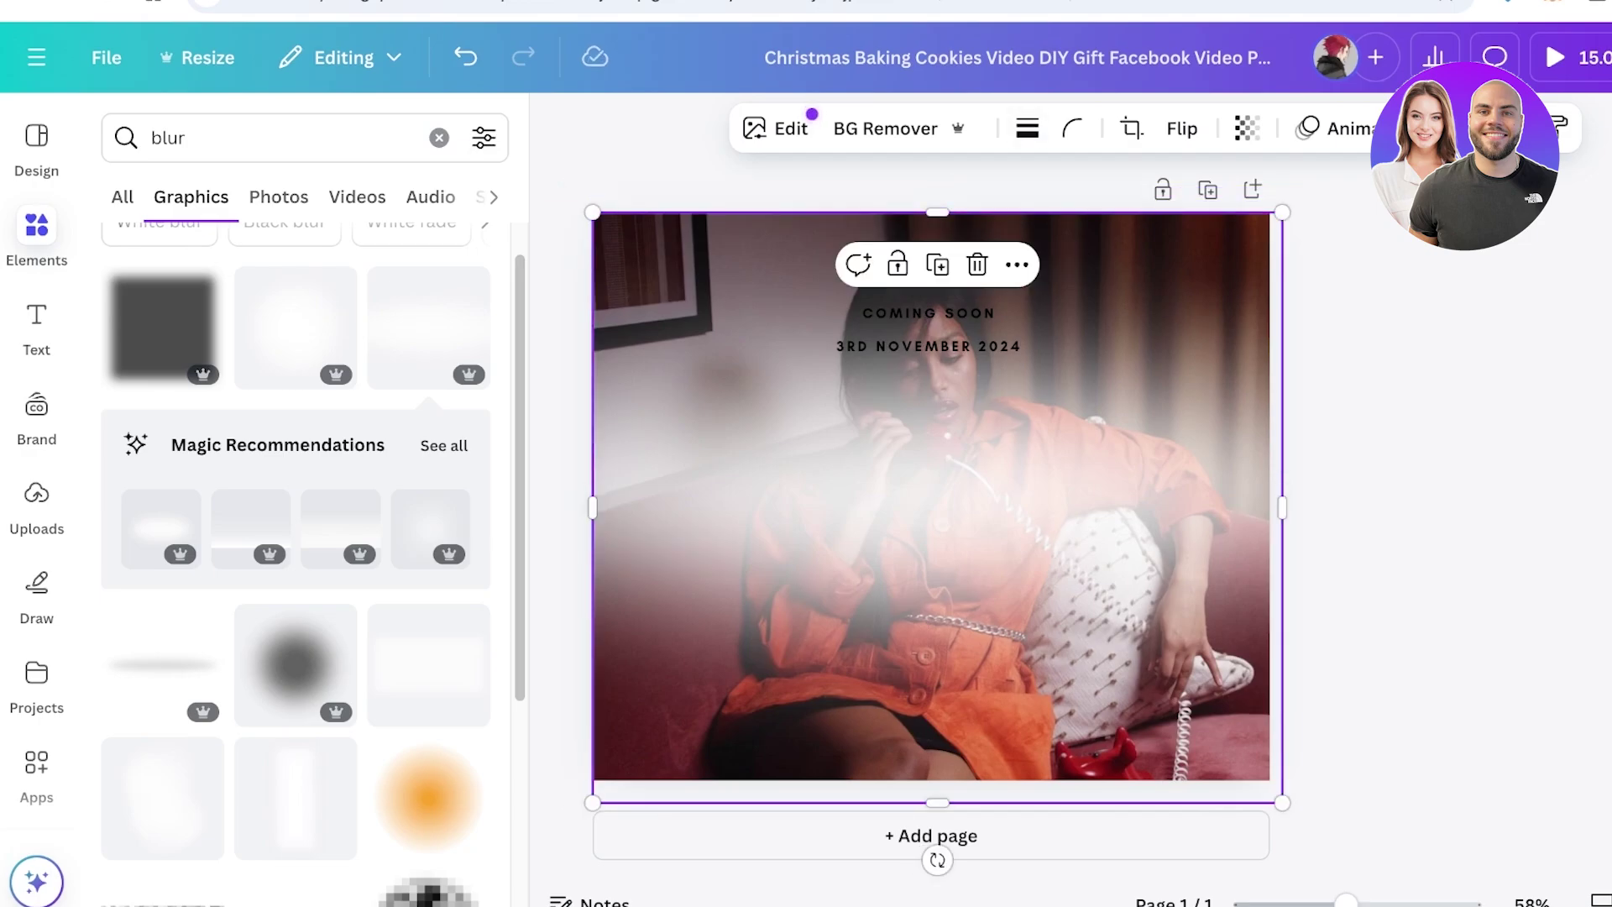
drag(937, 801, 937, 780)
drag(937, 496, 938, 286)
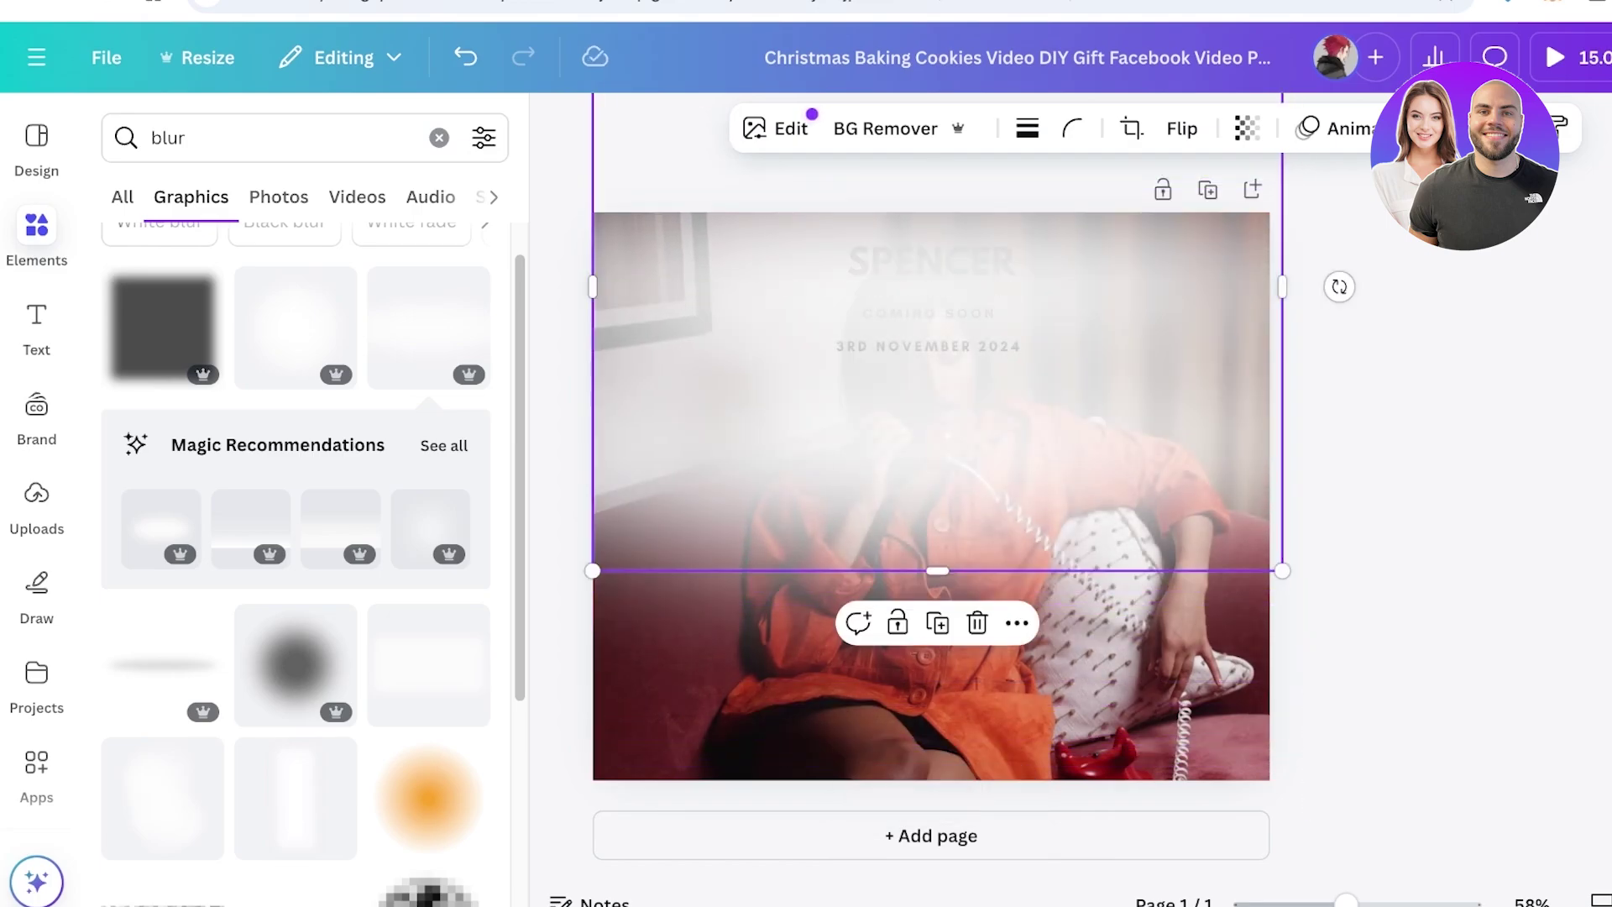
Move the fade layer behind the SPENCER title text using Show layers
right_click(1168, 394)
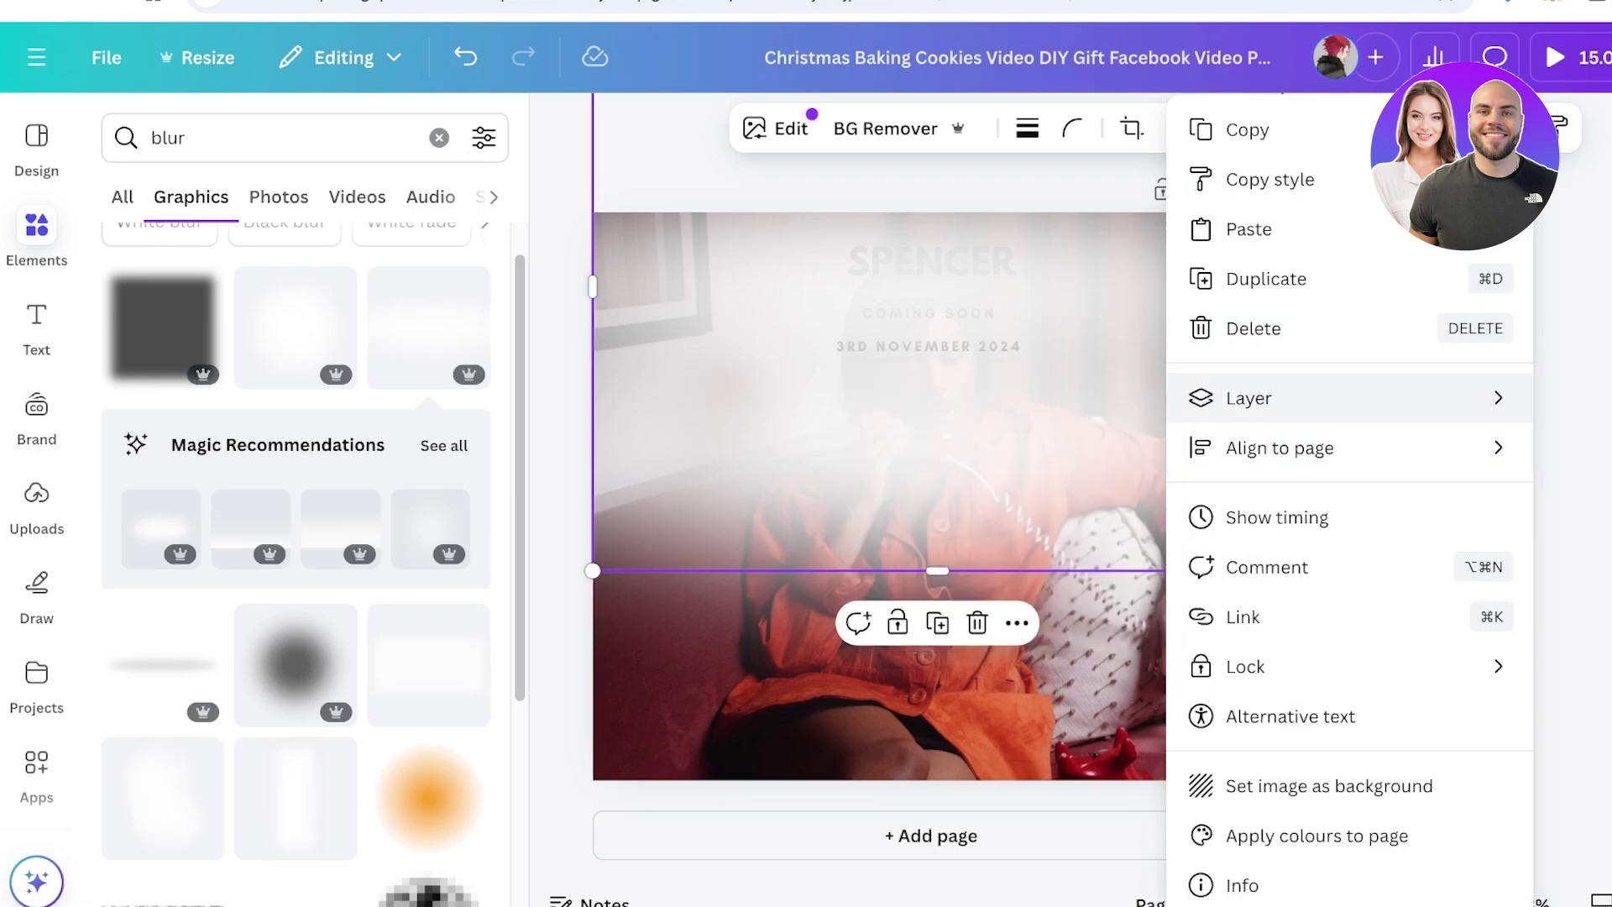
mouse_move(1259, 398)
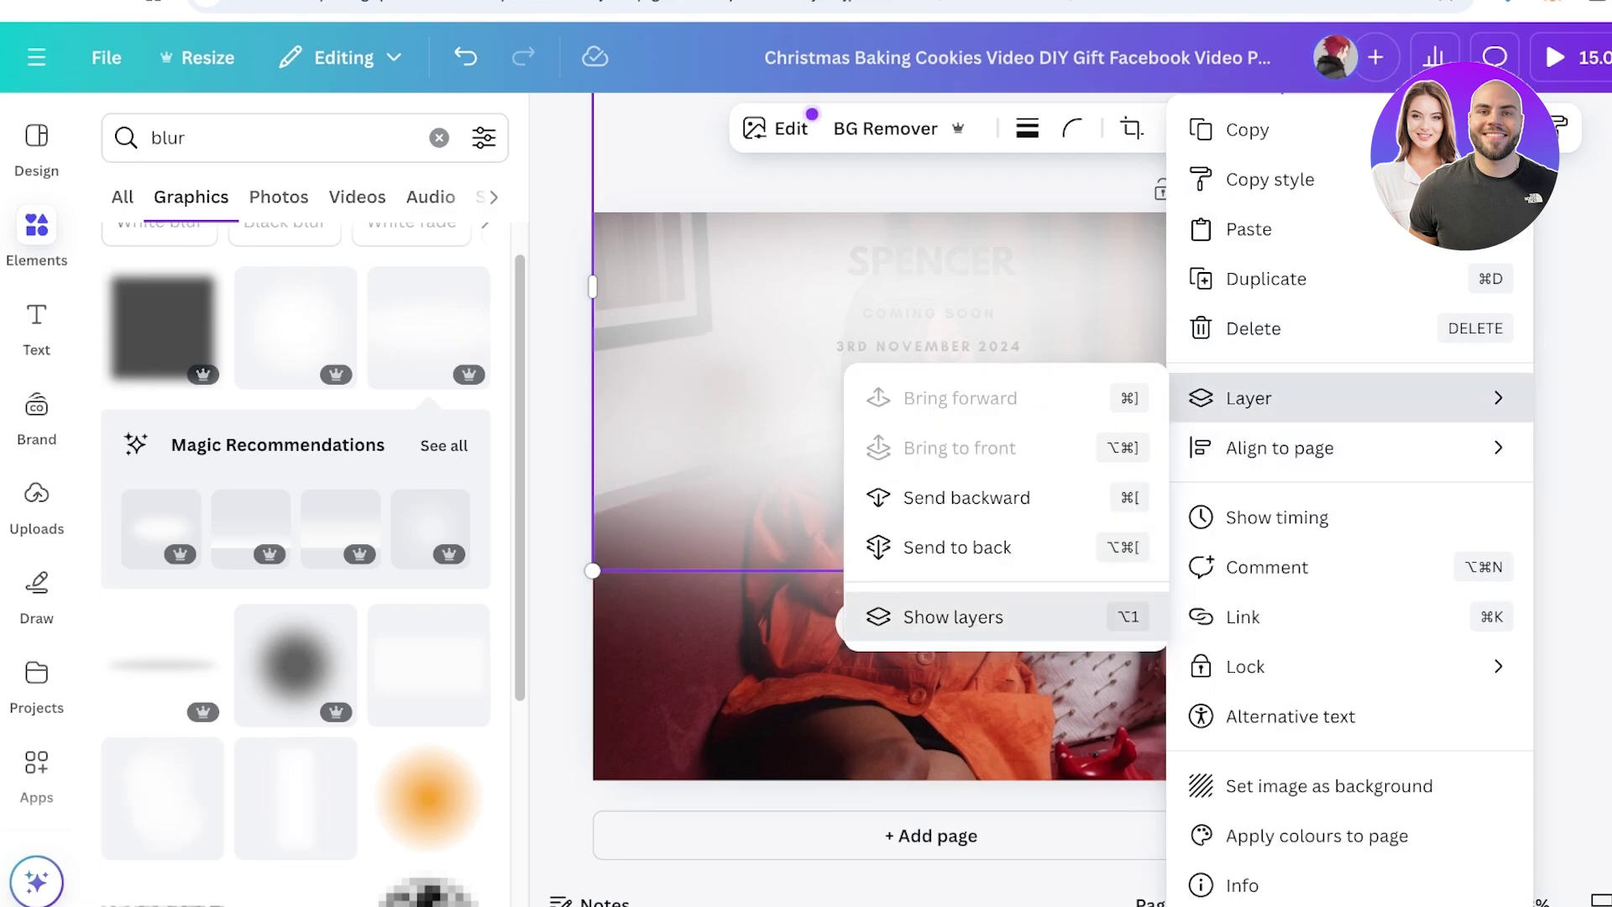
click(952, 616)
drag(138, 896, 143, 470)
click(476, 138)
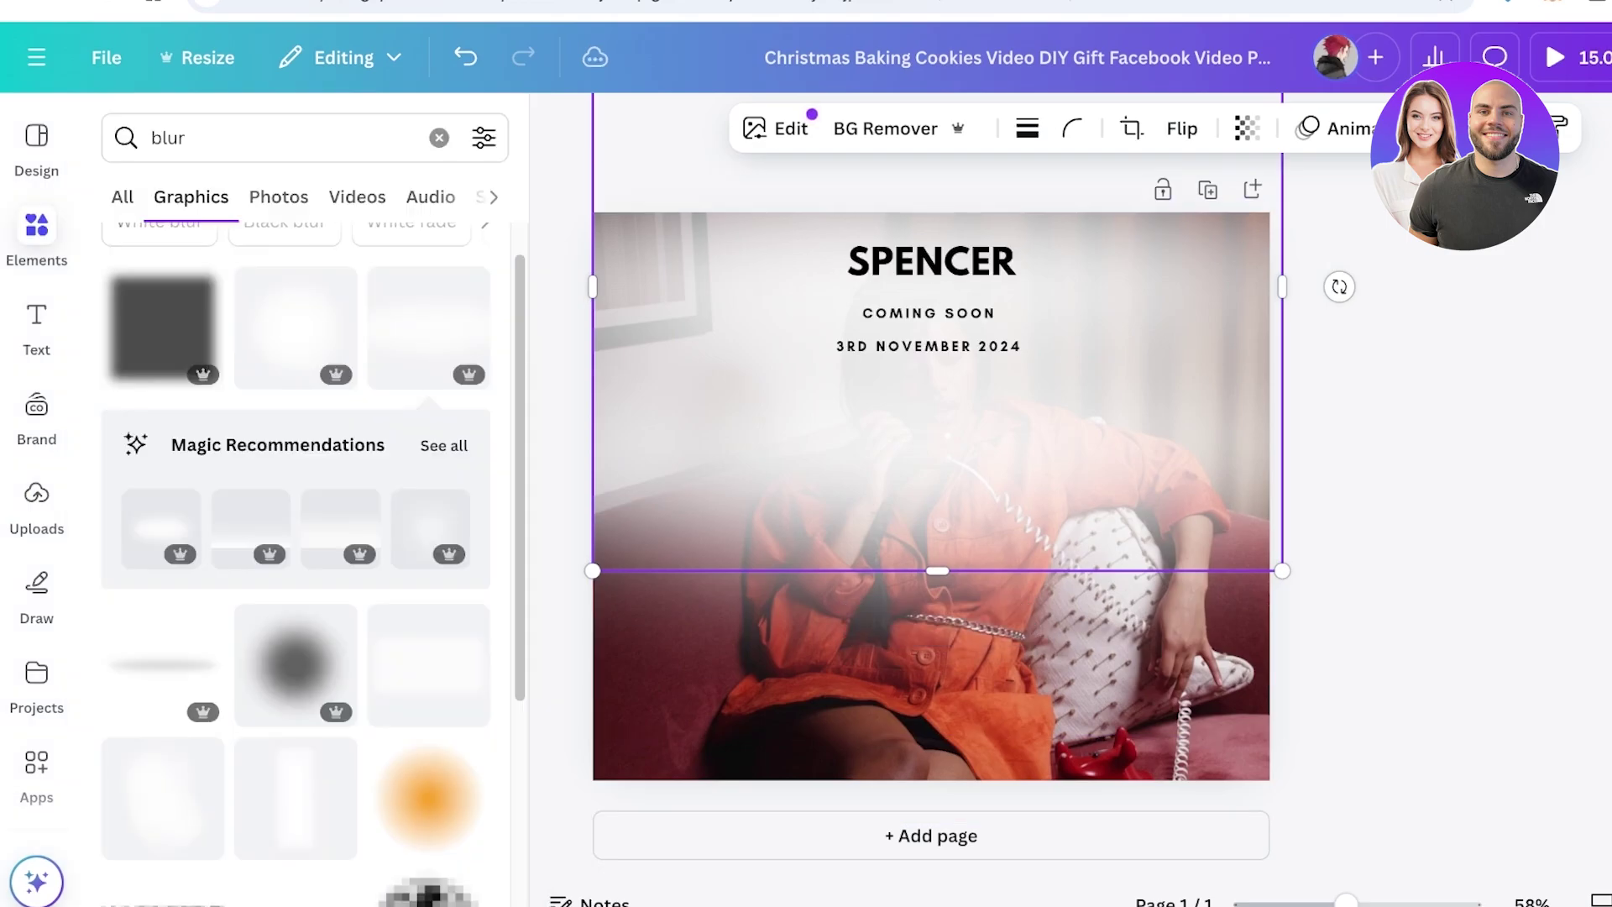
key(Escape)
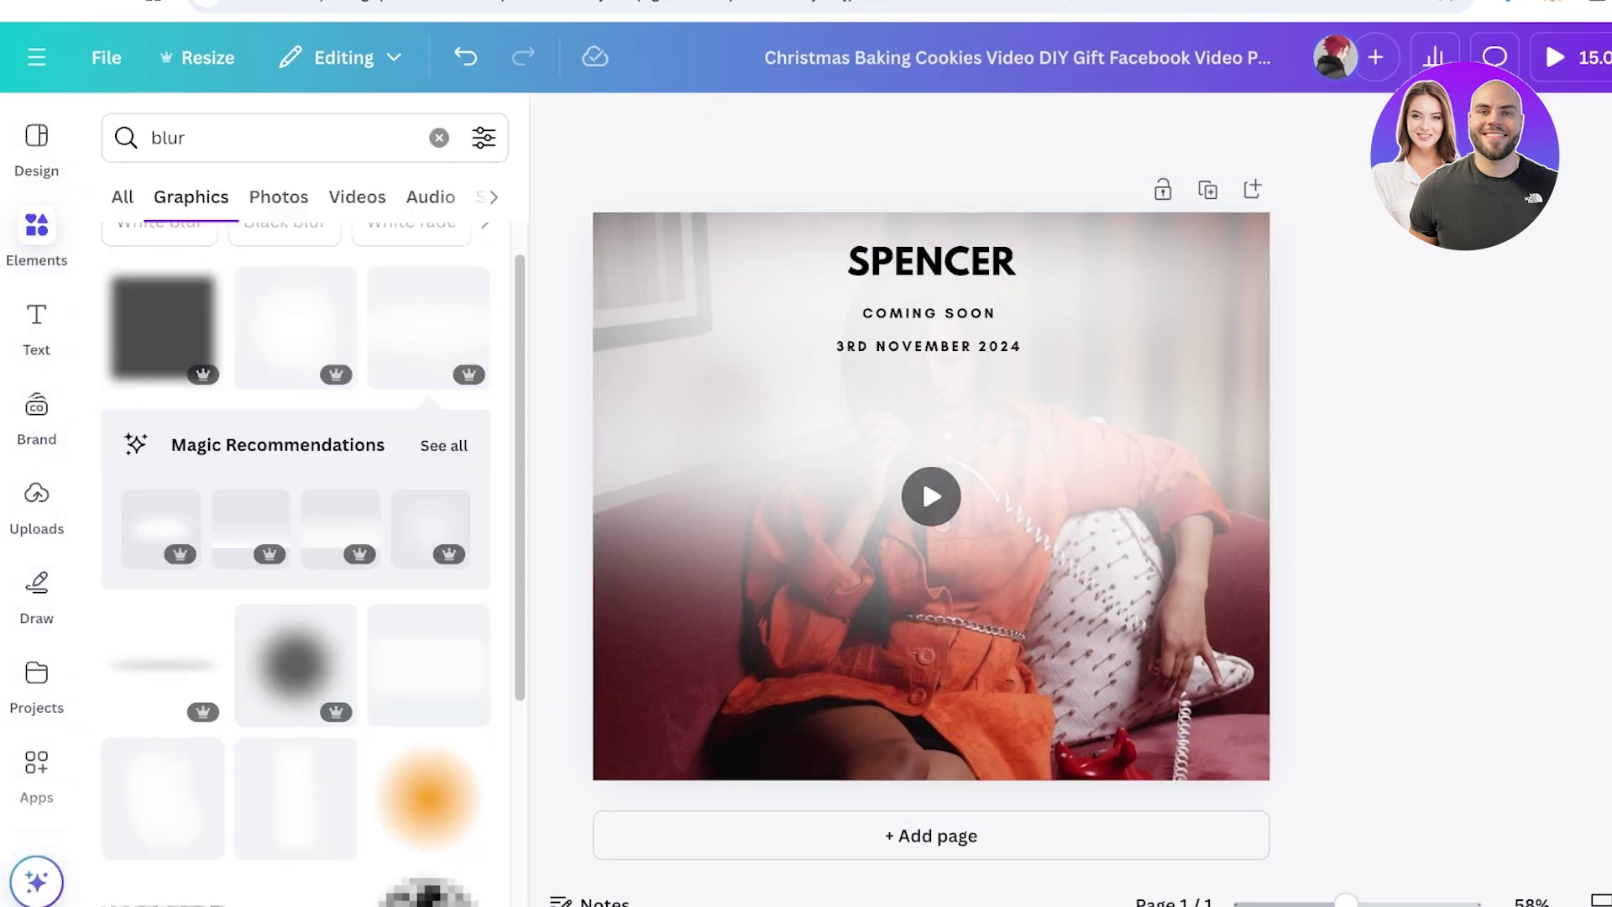
Download the blurred teaser from Share > Download as an MP4 Video
click(1544, 33)
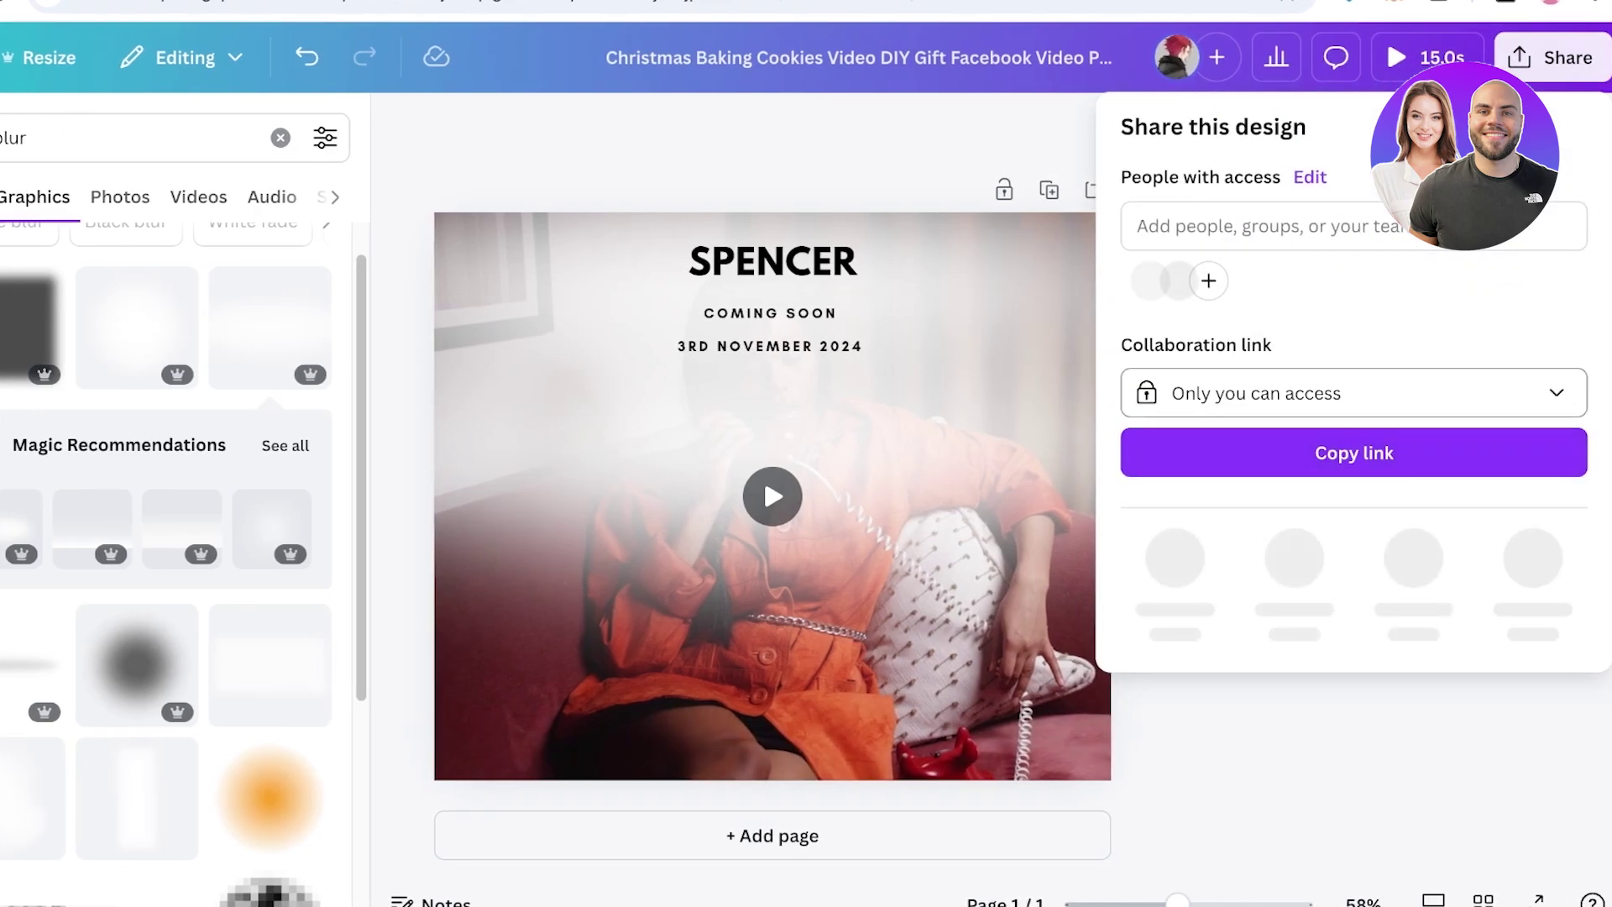
click(1175, 558)
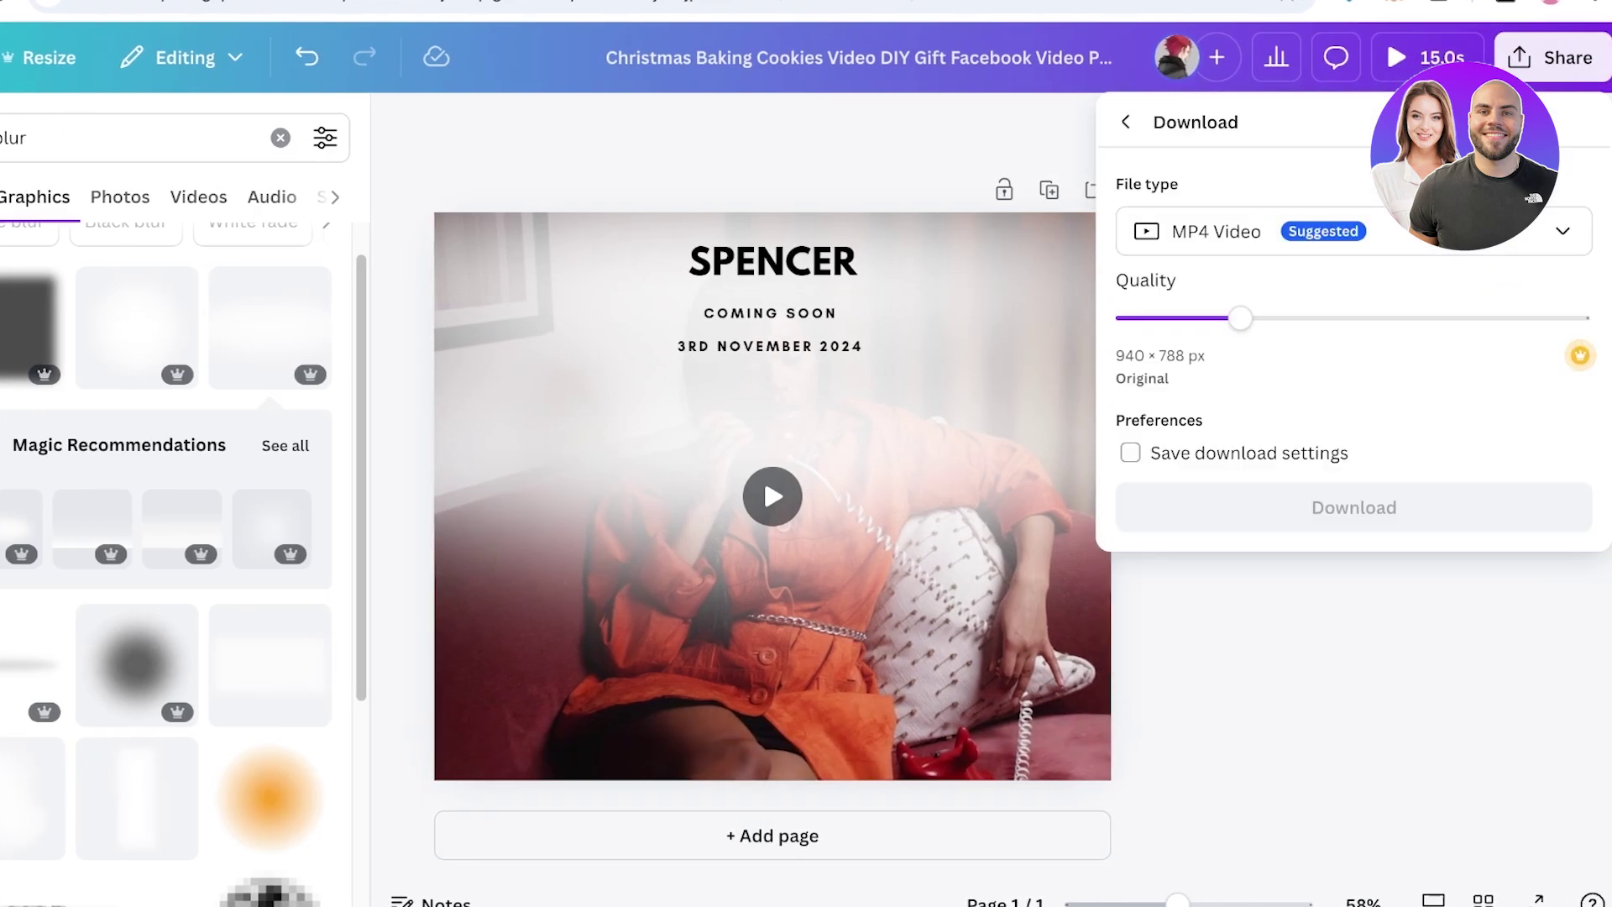
click(1354, 507)
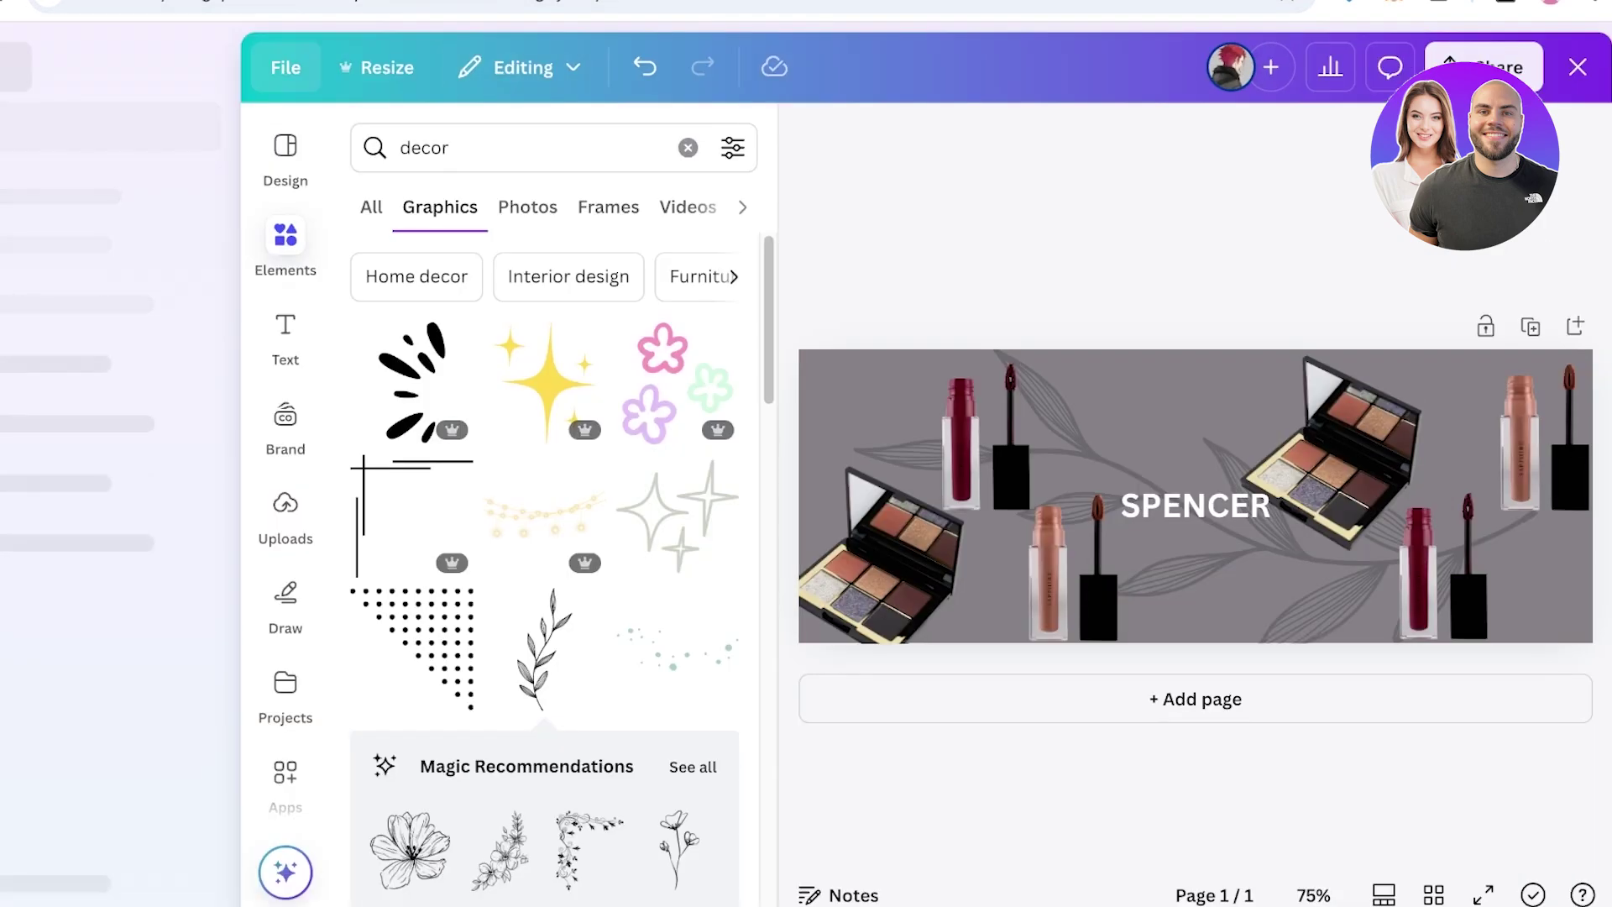
Reopen the Christmas Baking teaser design from the recent designs list
click(285, 68)
key(Escape)
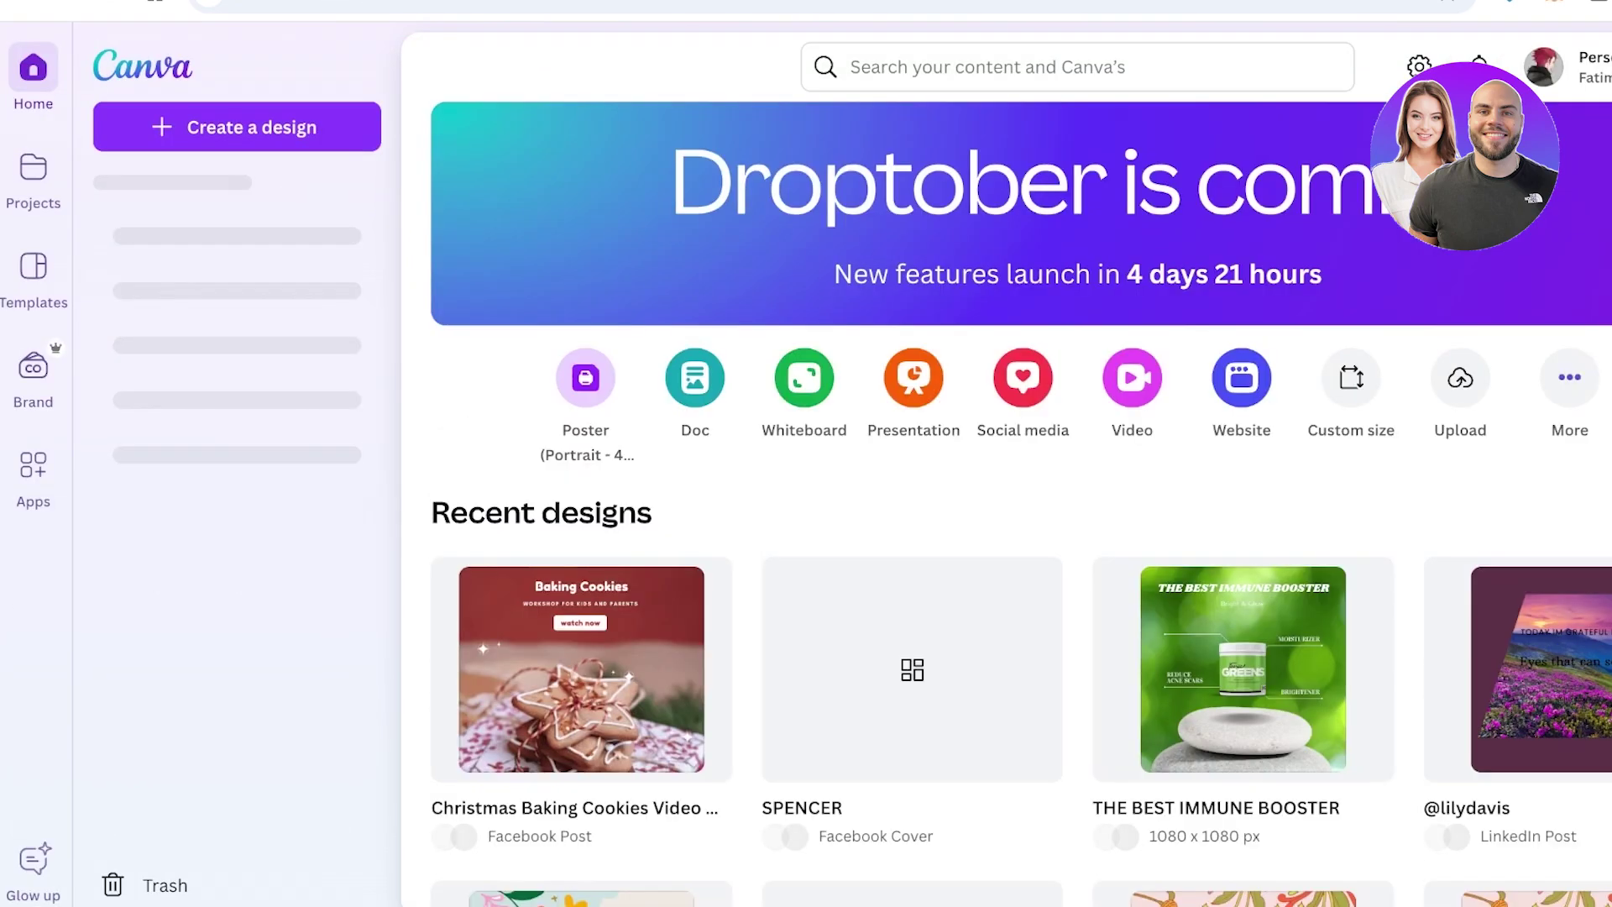
scroll(1007, 504, down, 4)
click(581, 335)
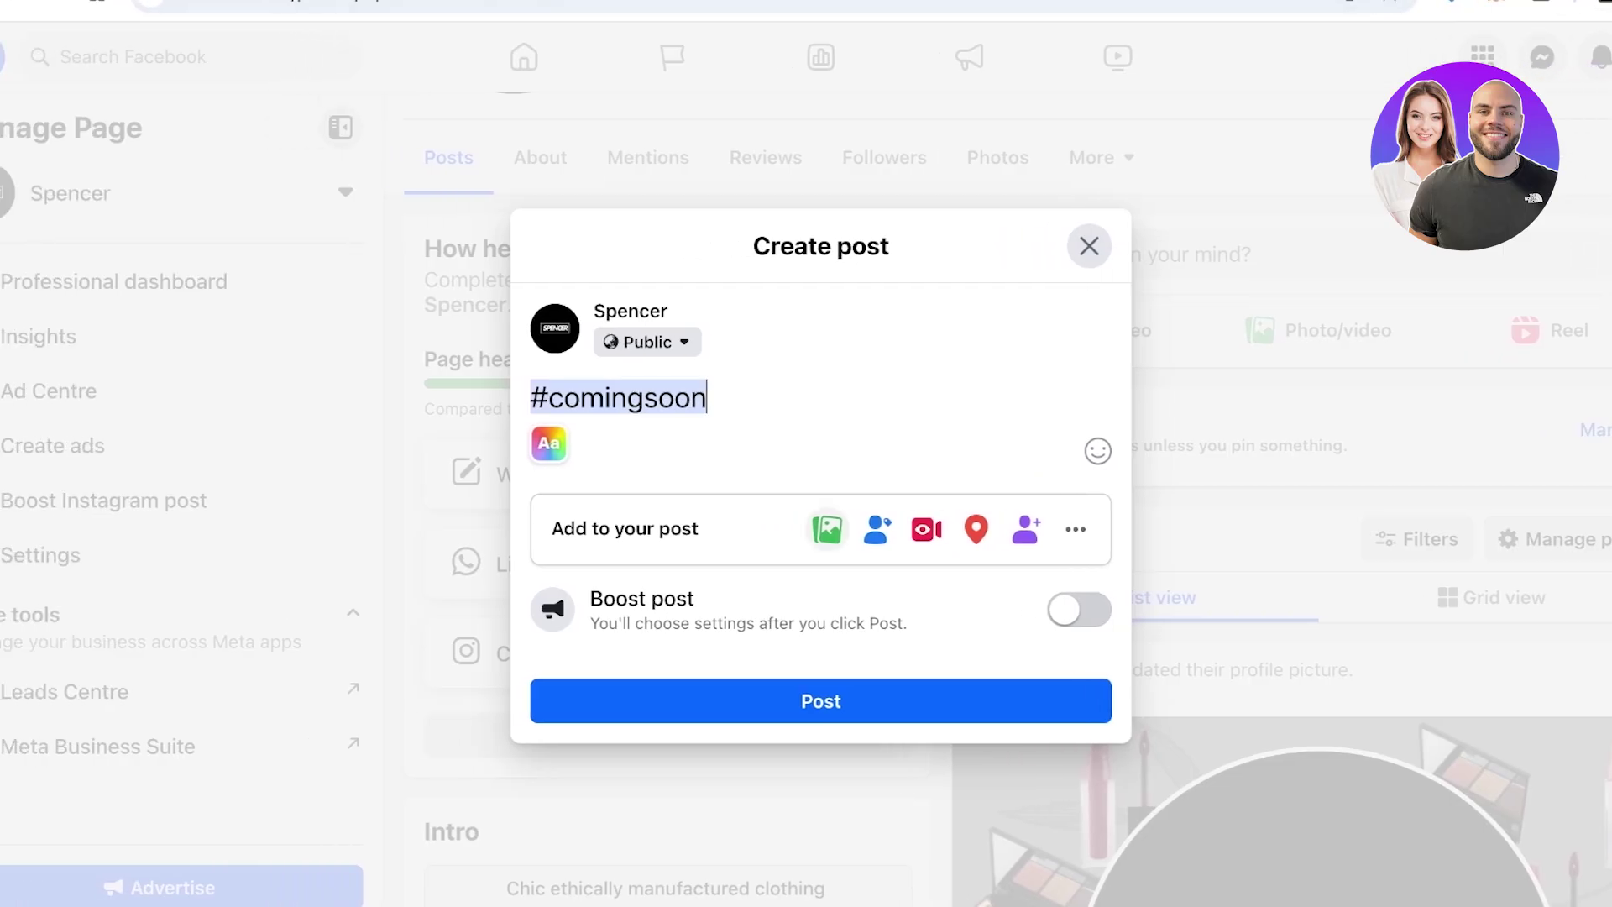
Attach the teaser video to the #comingsoon post, skip the reel editor, and switch back to the post
click(827, 528)
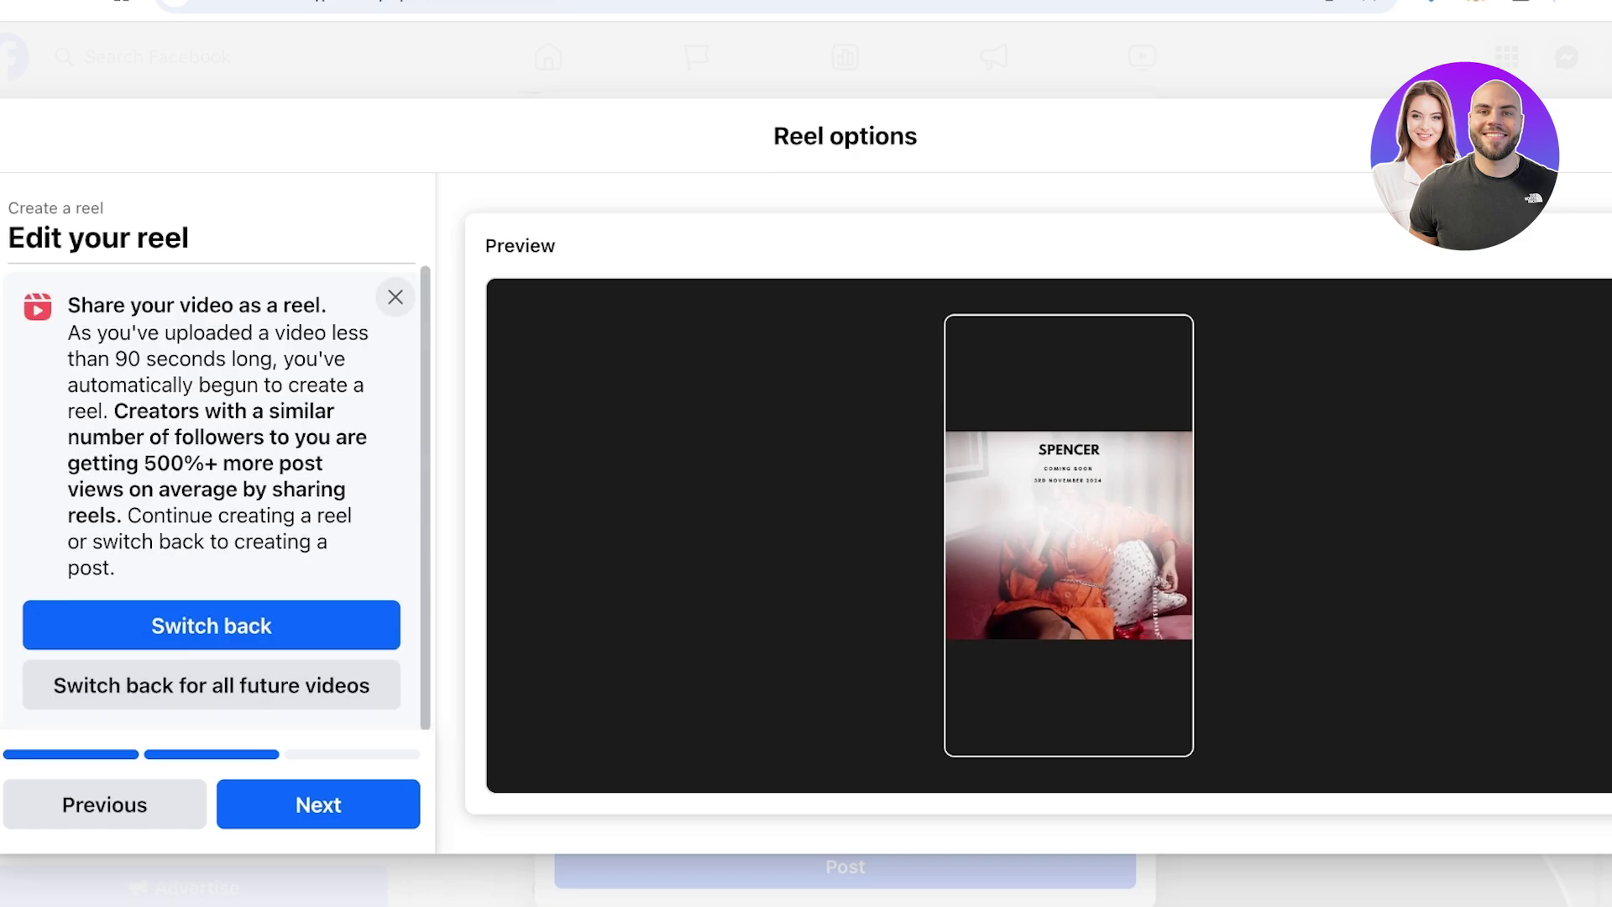
click(394, 296)
key(Escape)
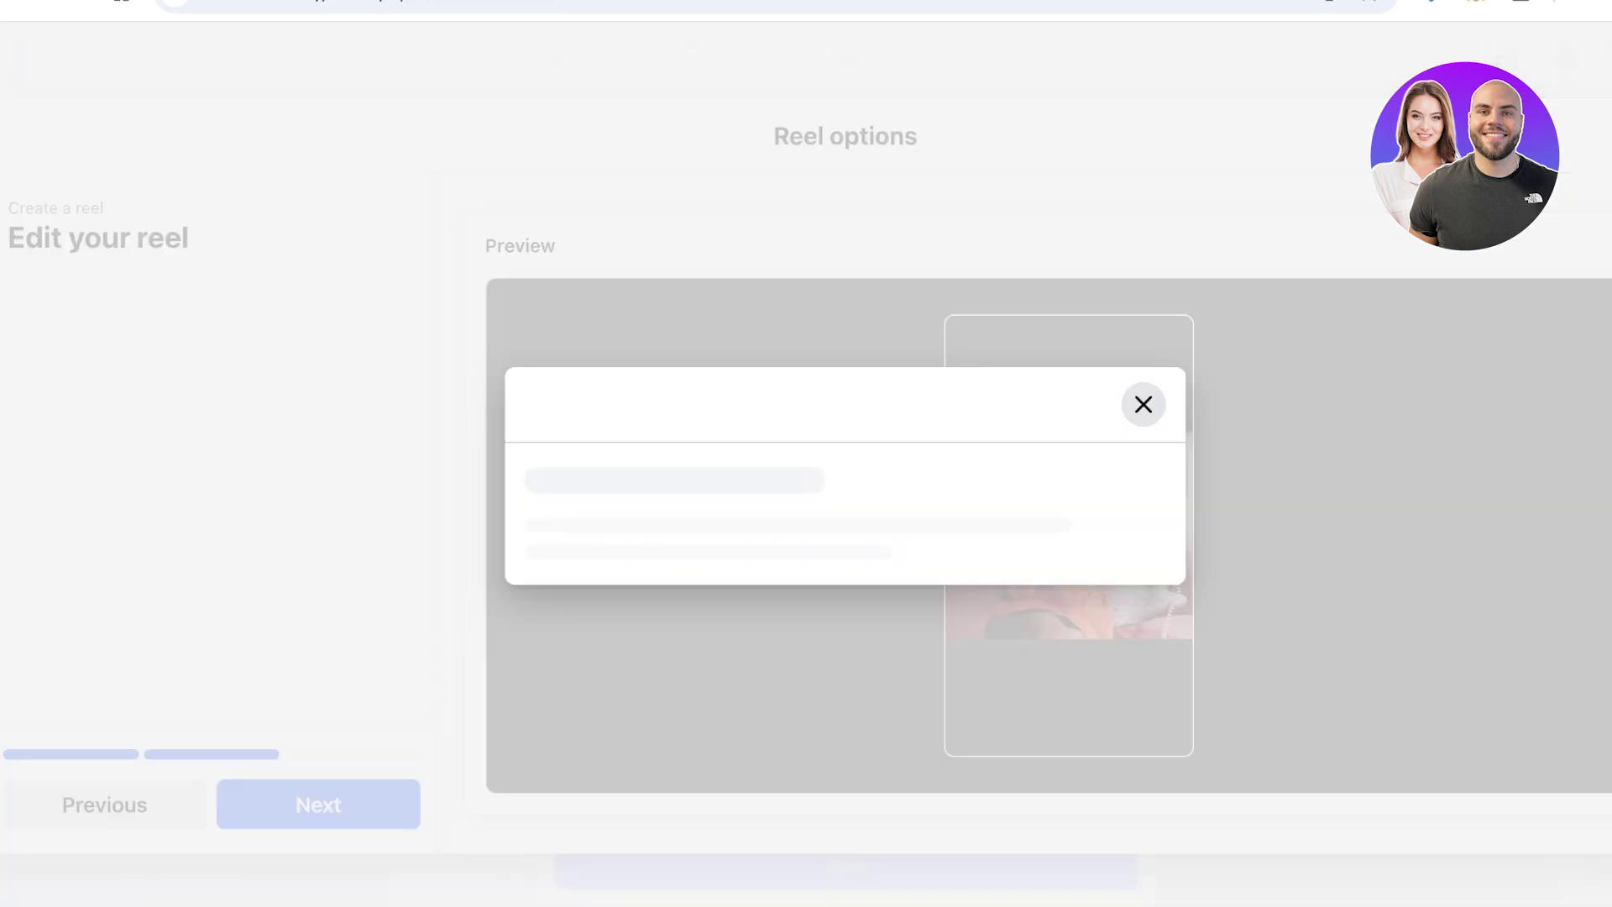
click(1007, 584)
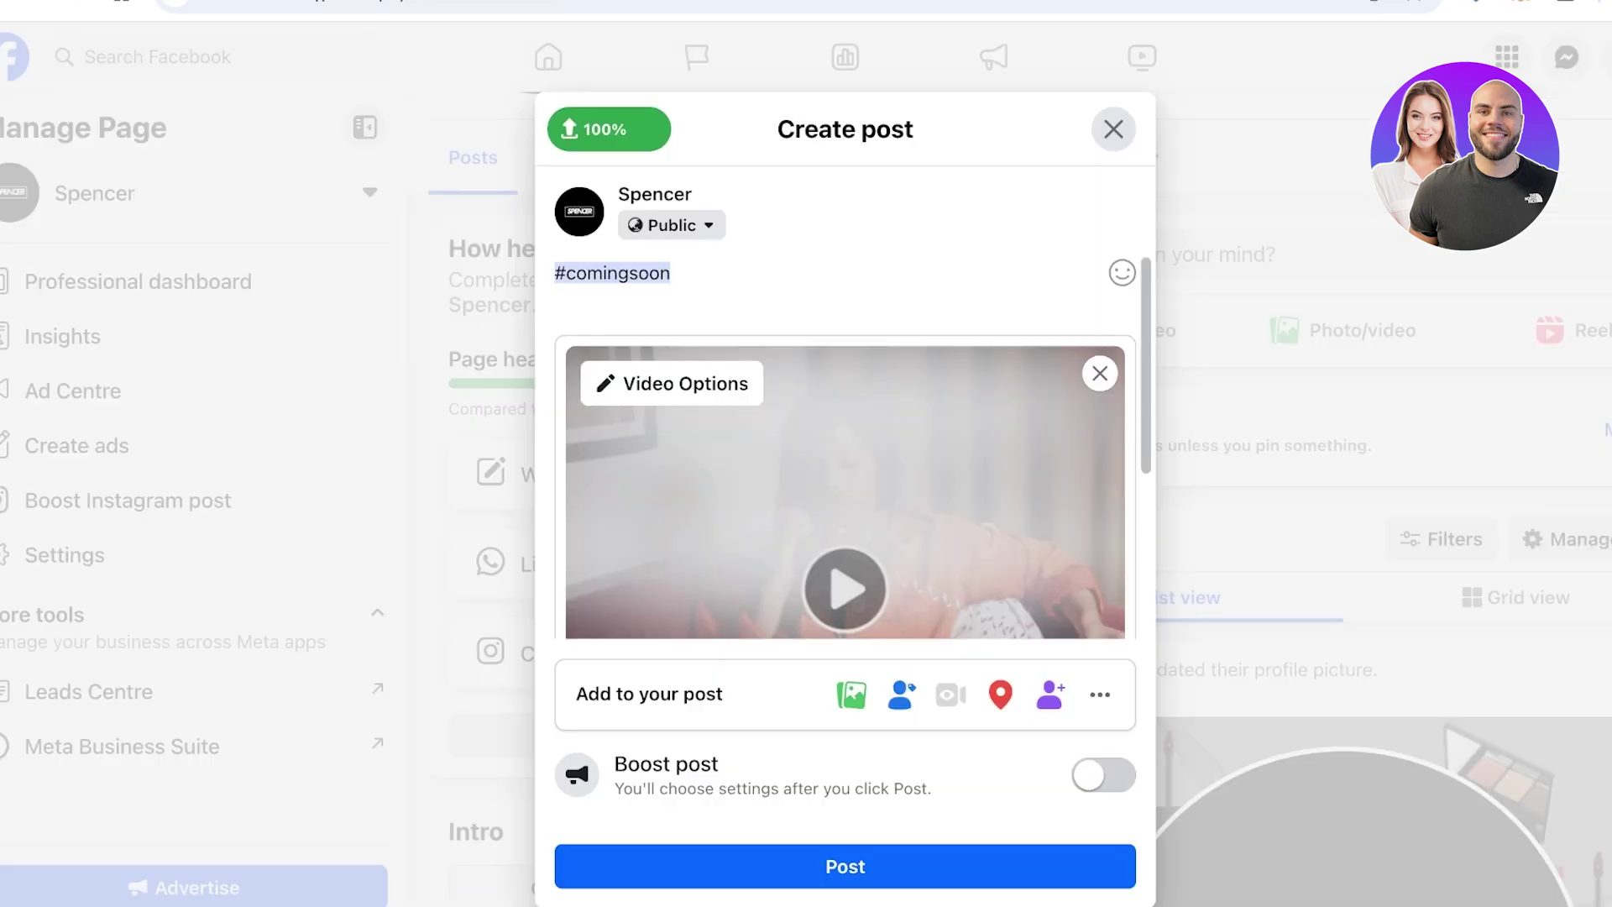
scroll(839, 445, down, 3)
scroll(839, 445, up, 1)
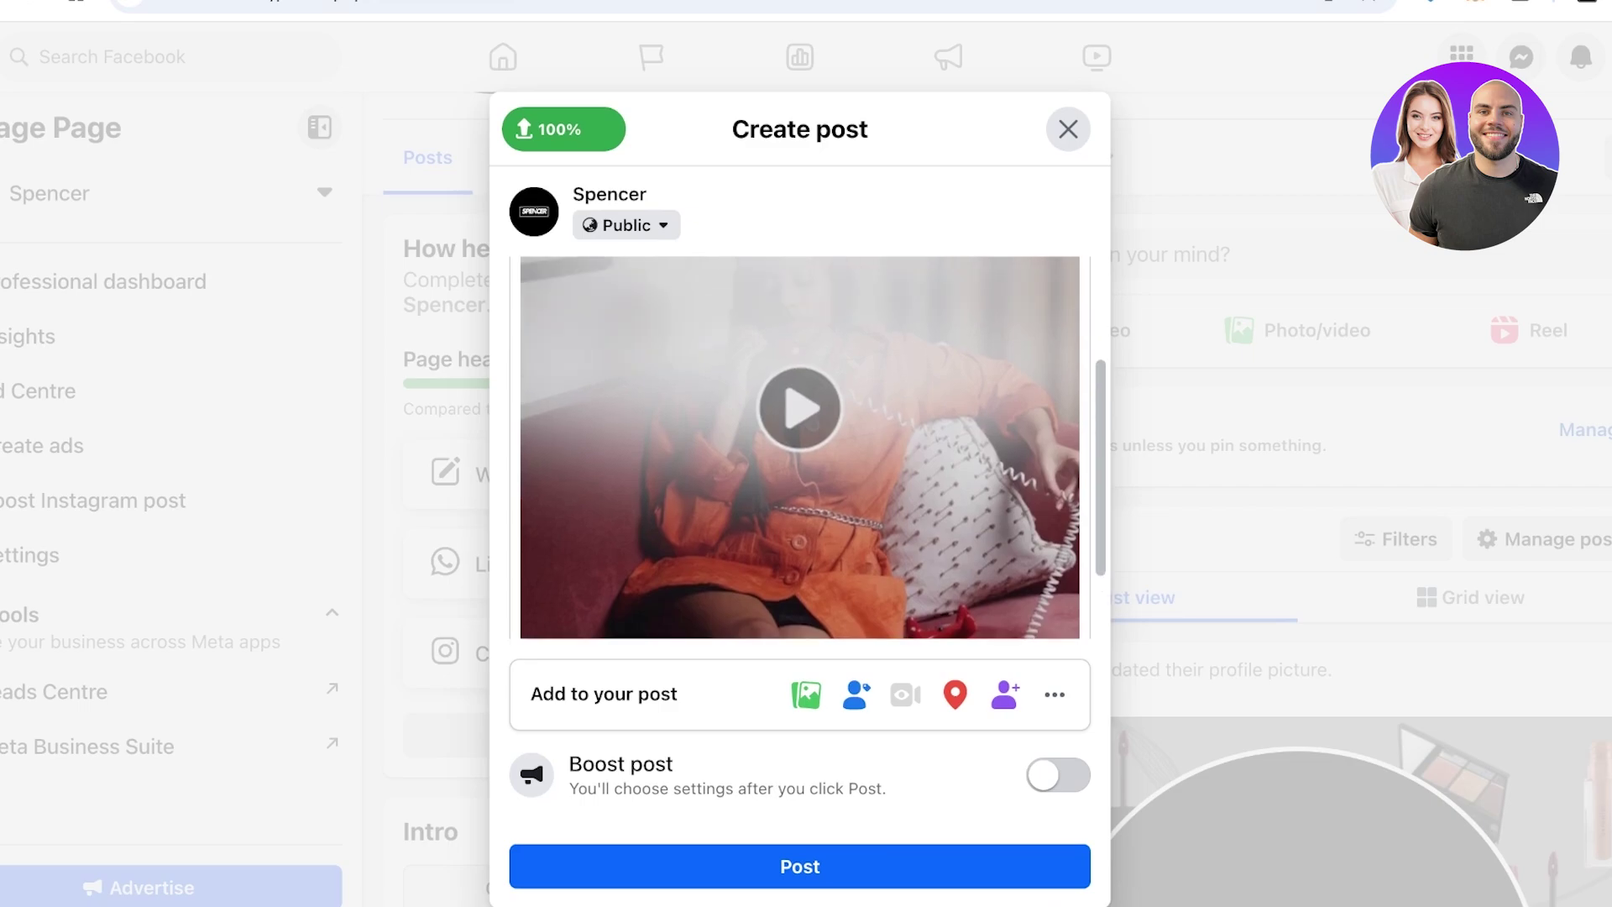
scroll(799, 445, up, 3)
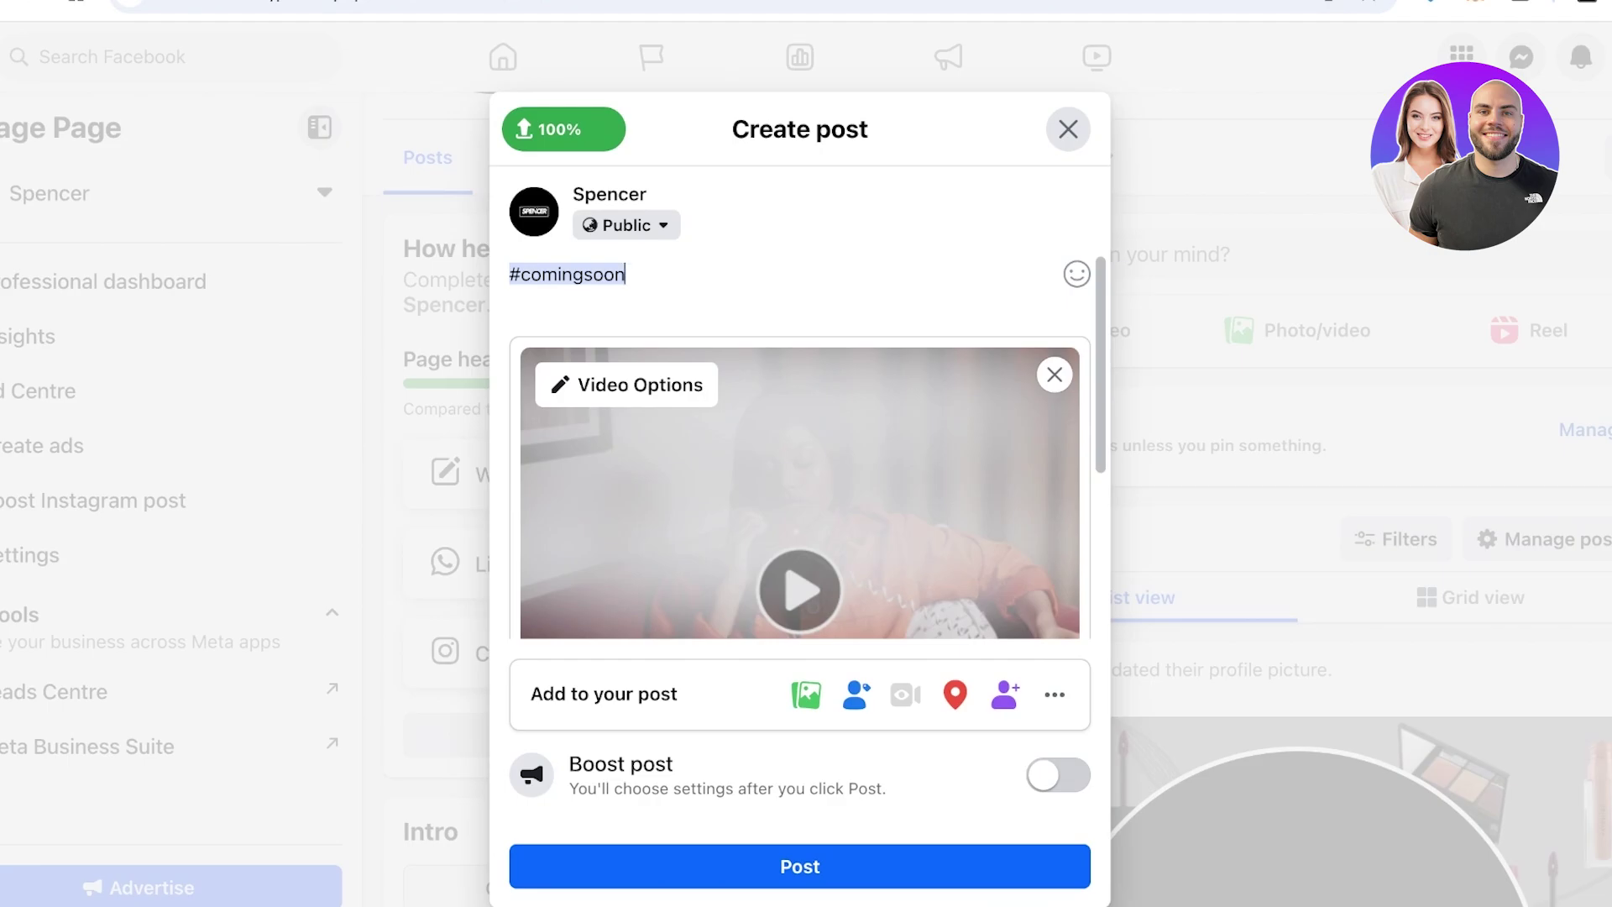
scroll(799, 445, down, 3)
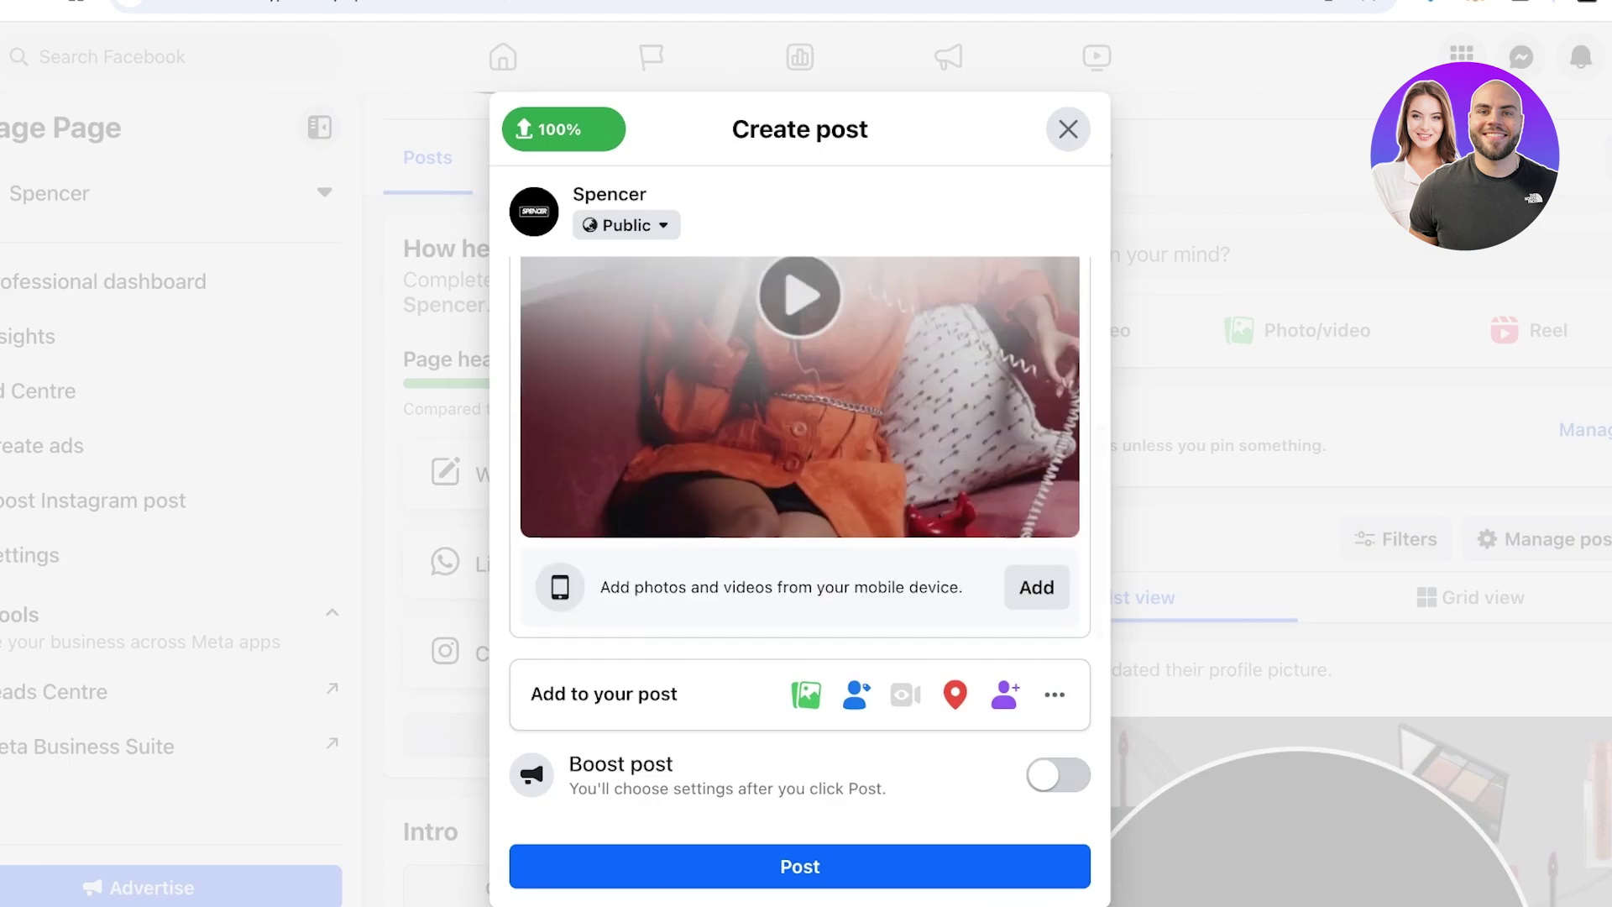
scroll(799, 445, up, 3)
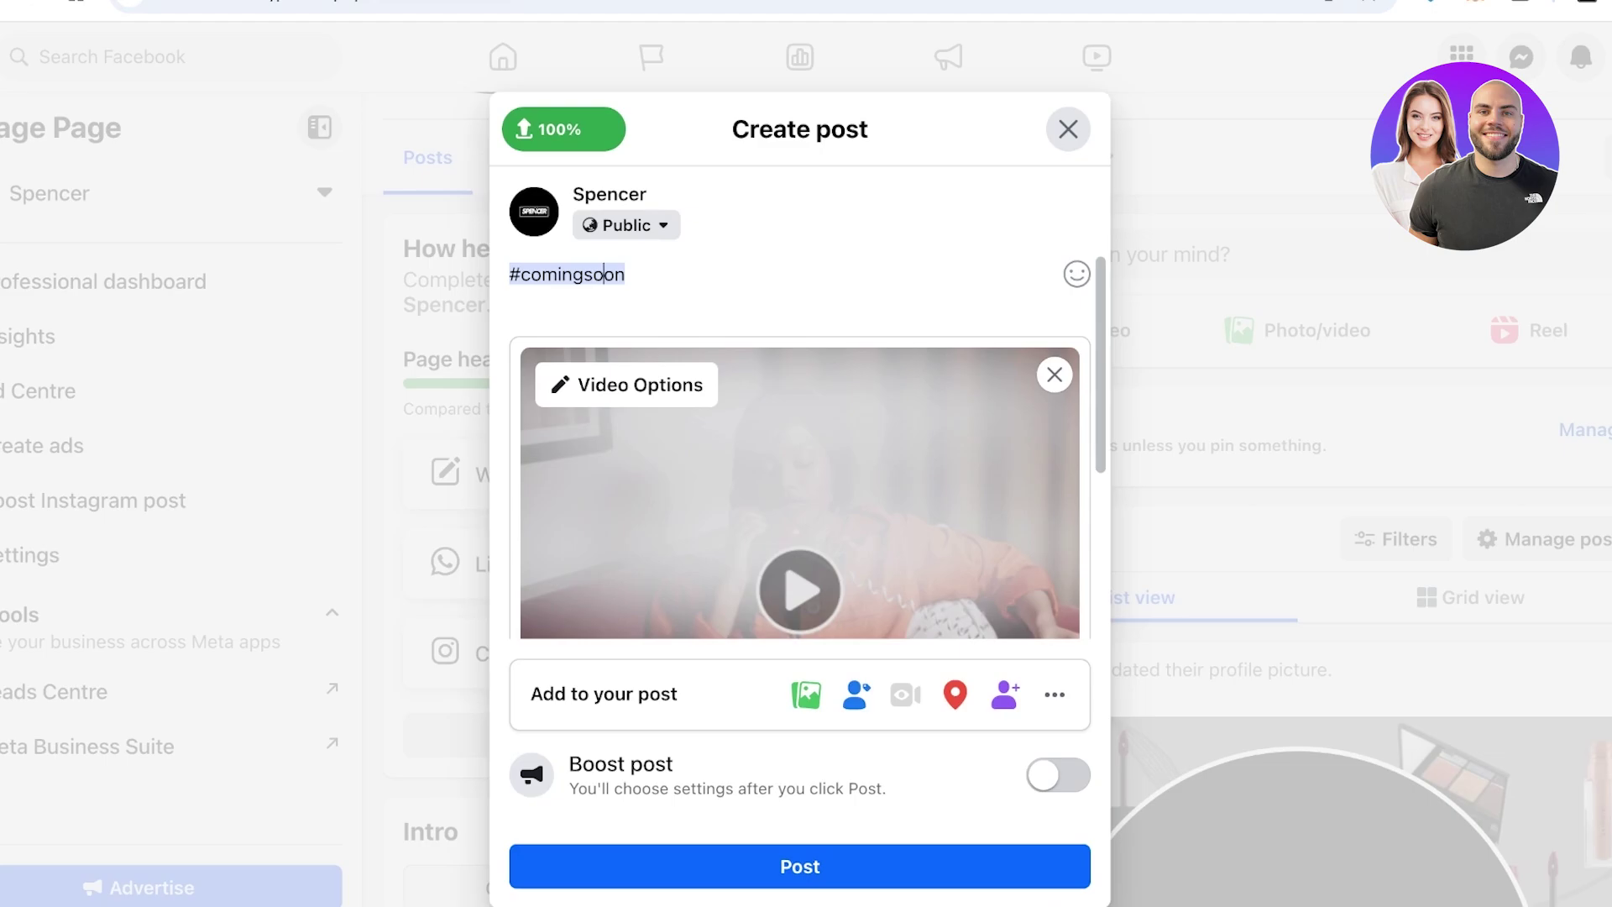
scroll(799, 445, down, 3)
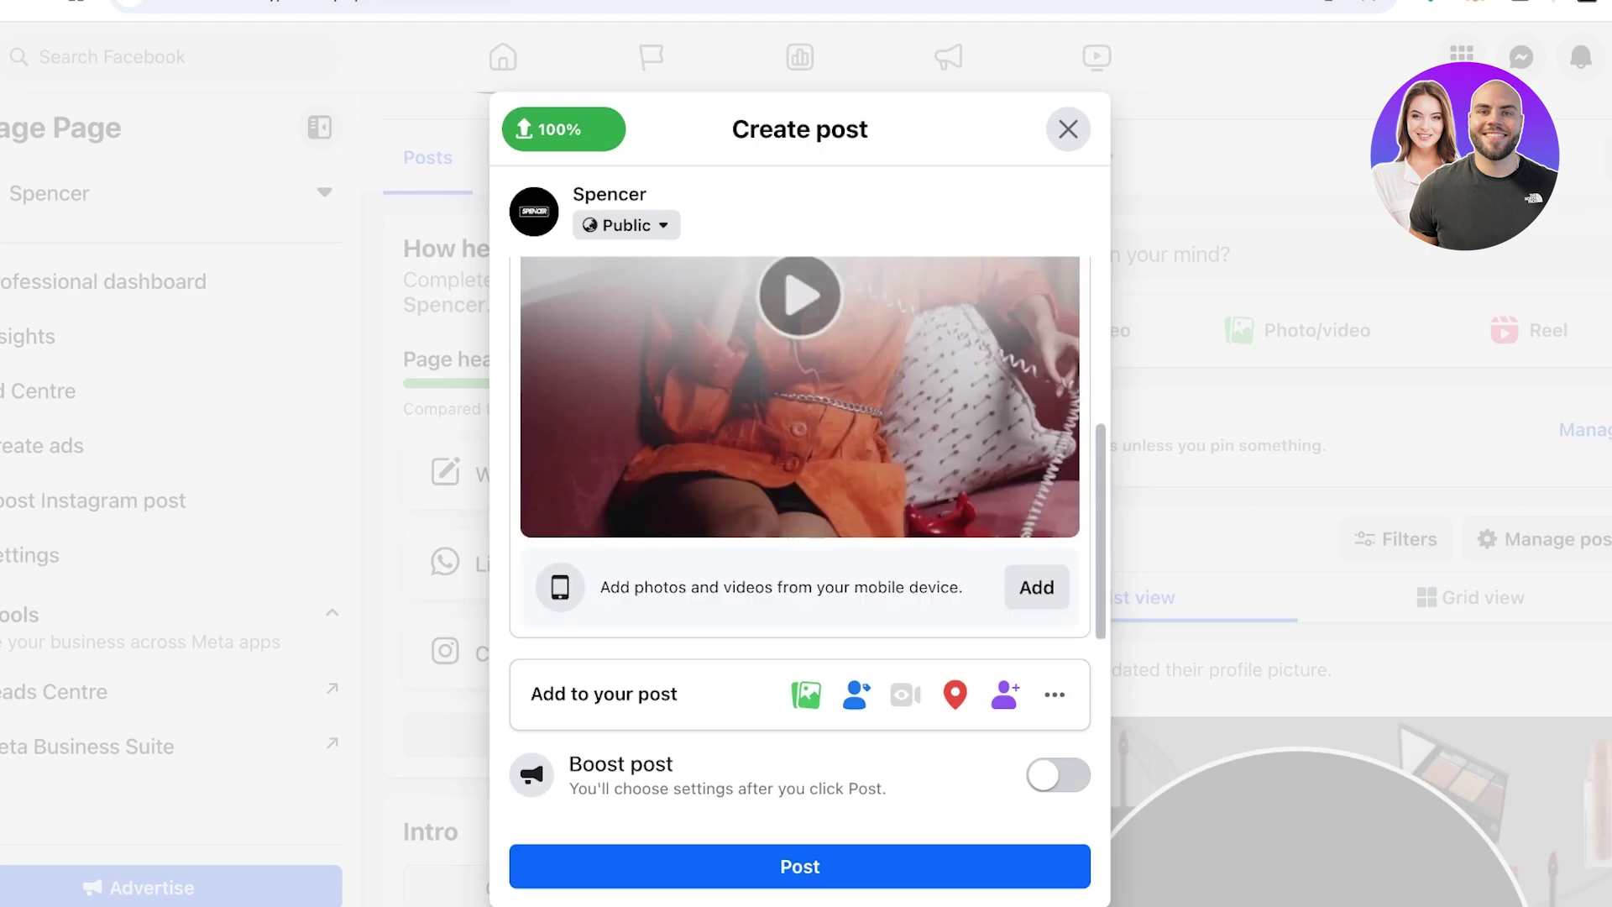
scroll(799, 445, up, 3)
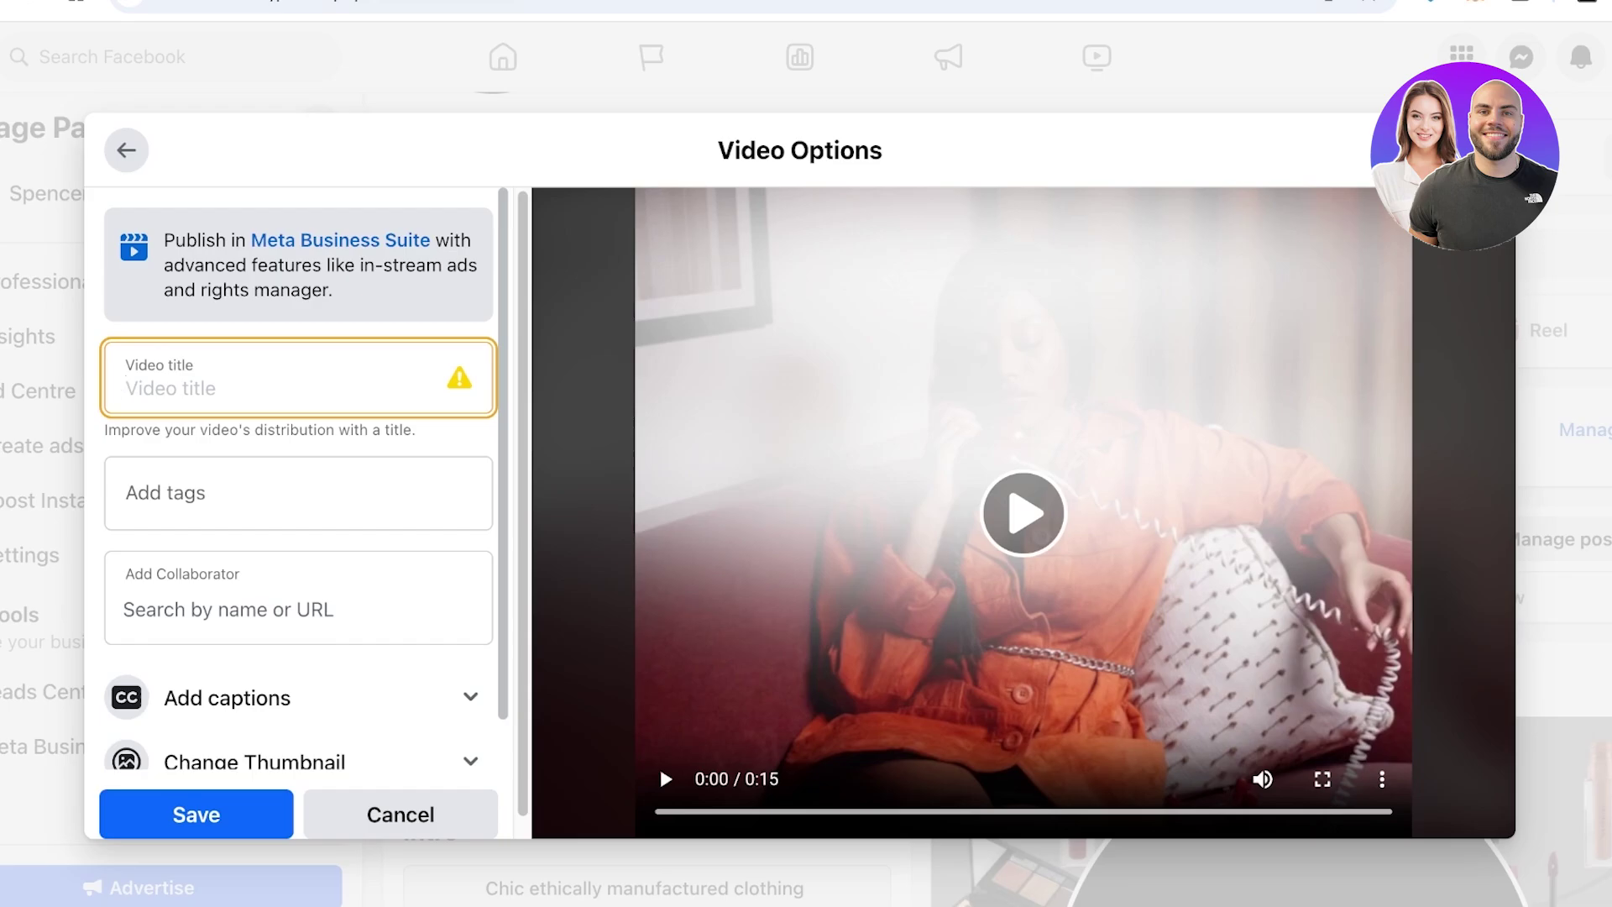
Title the video Fashion+chic+clothing and publish the #comingsoon post
text(F)
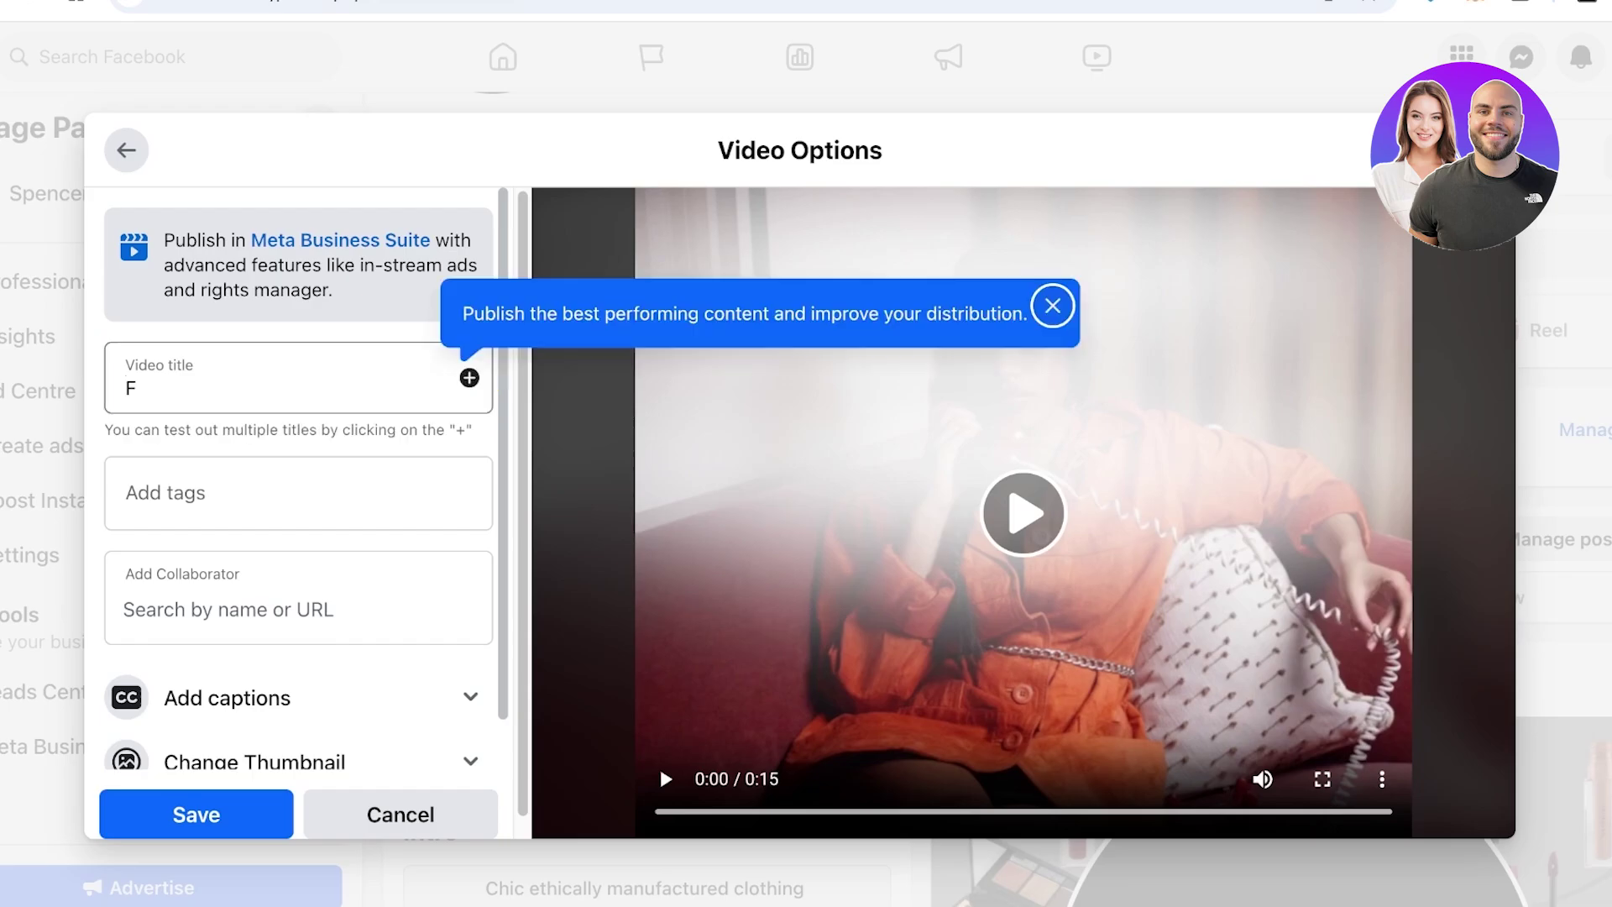
key(BackSpace)
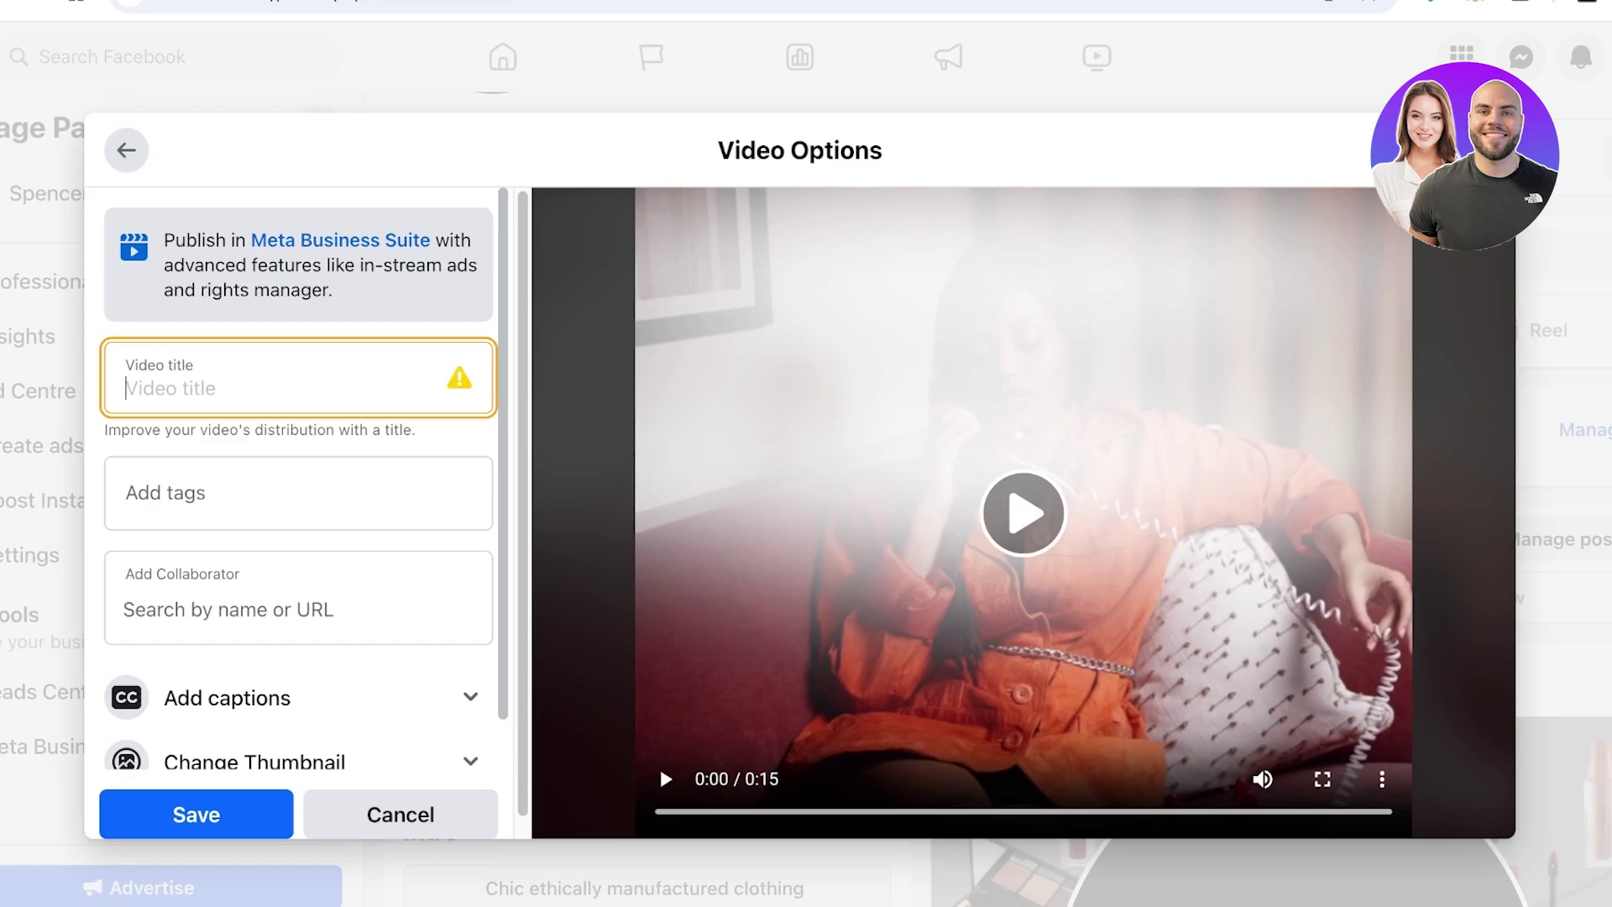
text(Fashion+chic+clothing_)
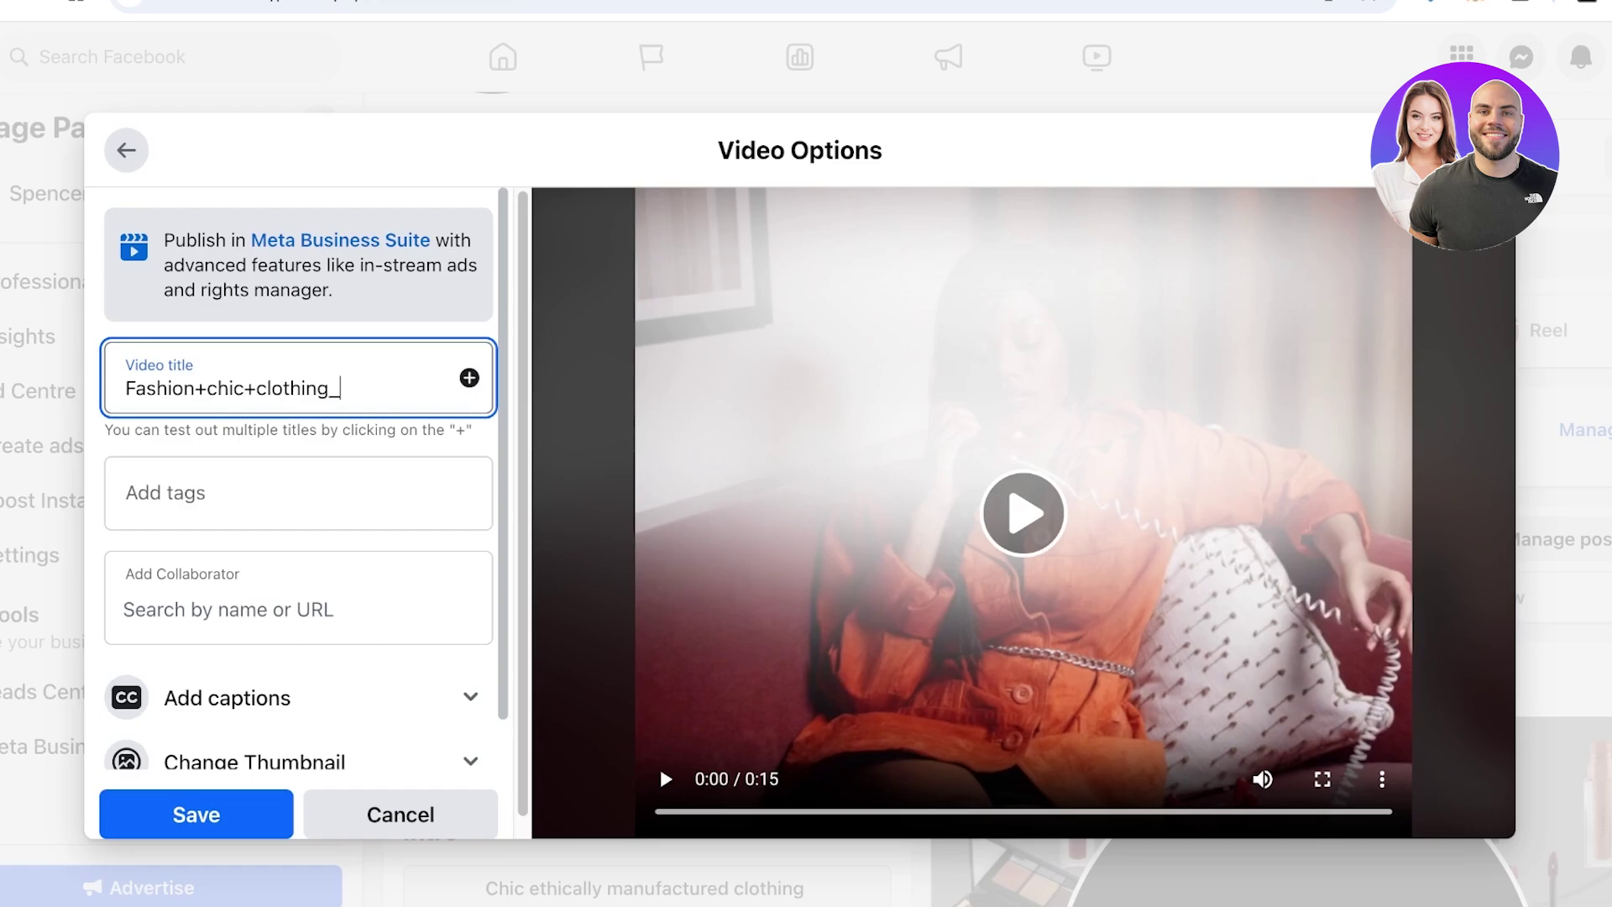
key(Return)
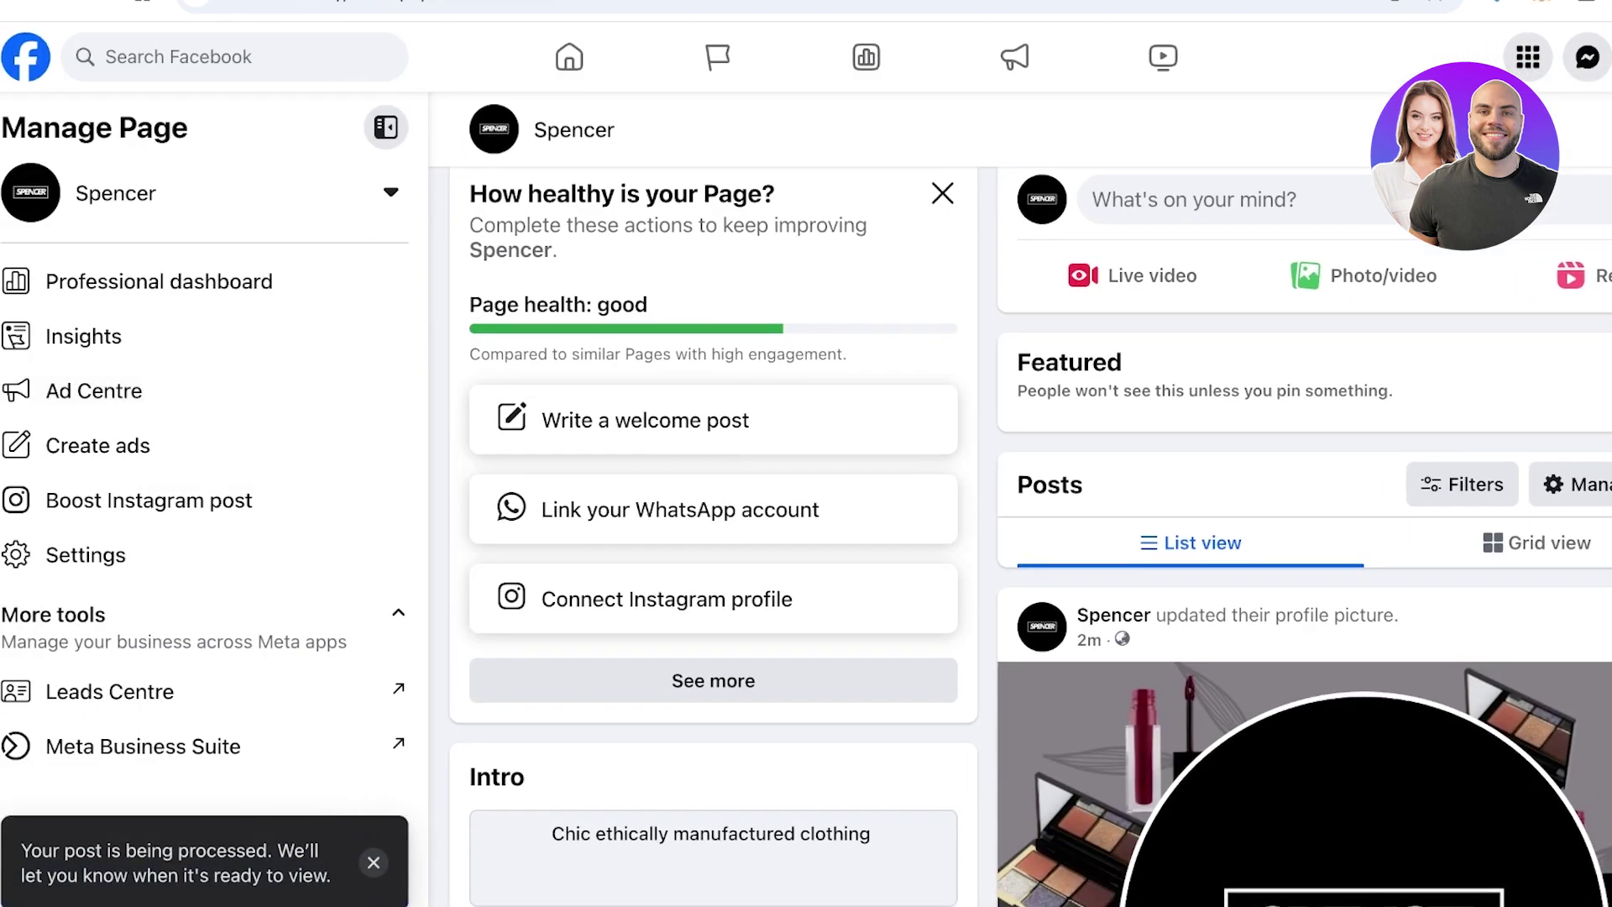
scroll(1020, 537, down, 8)
Dismiss the 'How healthy is your Page?' card and check the new #comingsoon post on the page
scroll(1020, 538, up, 15)
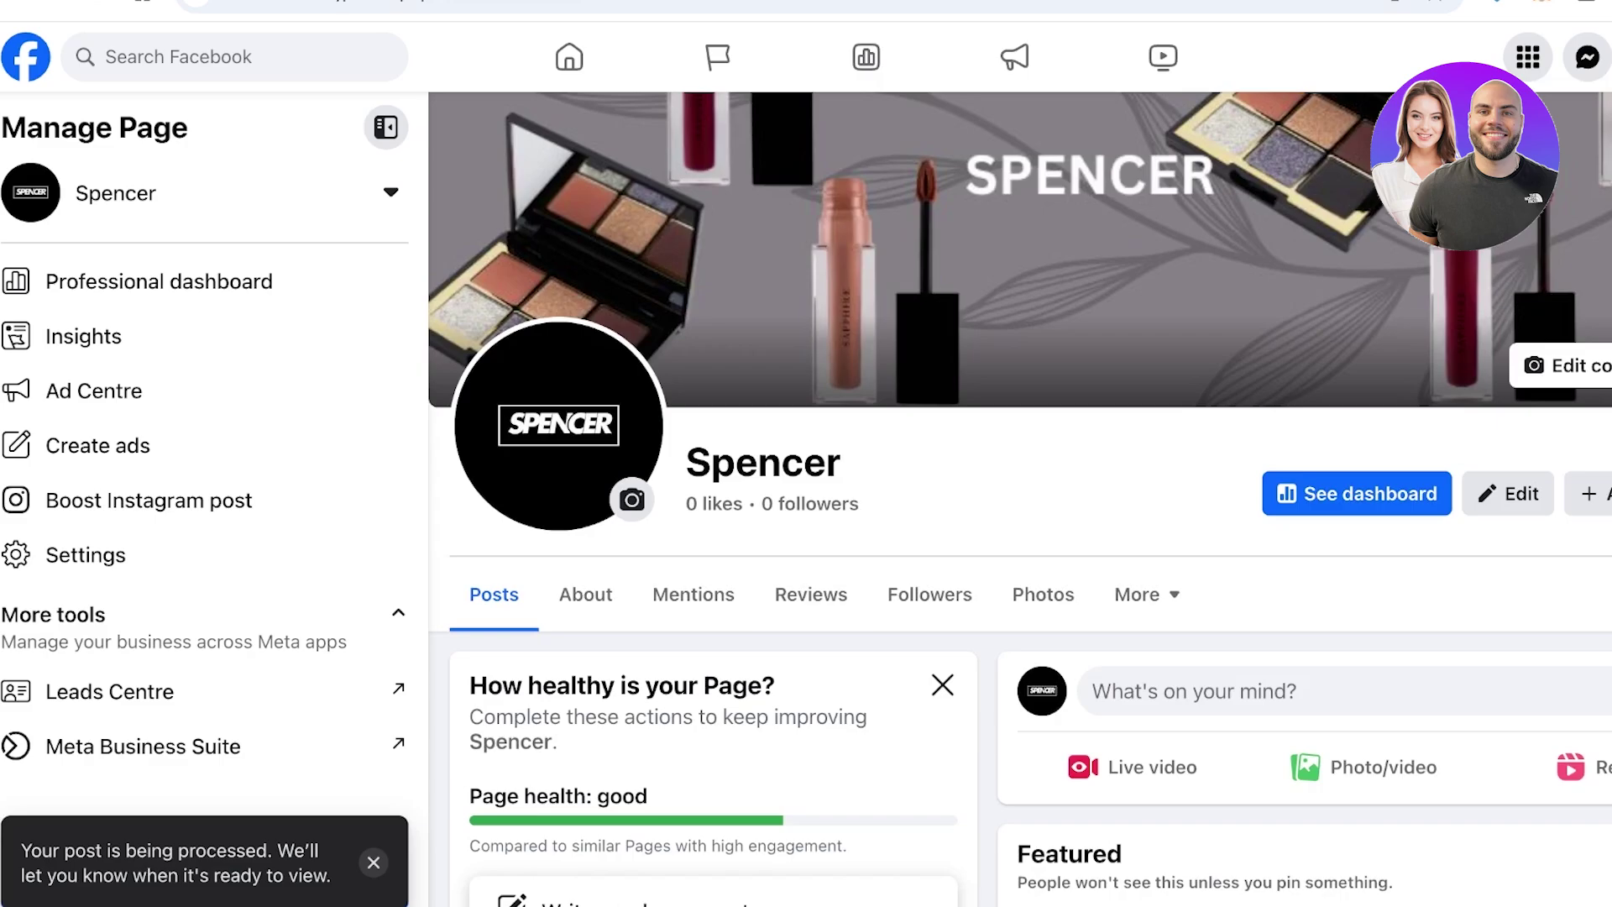
scroll(942, 448, down, 10)
scroll(942, 447, up, 7)
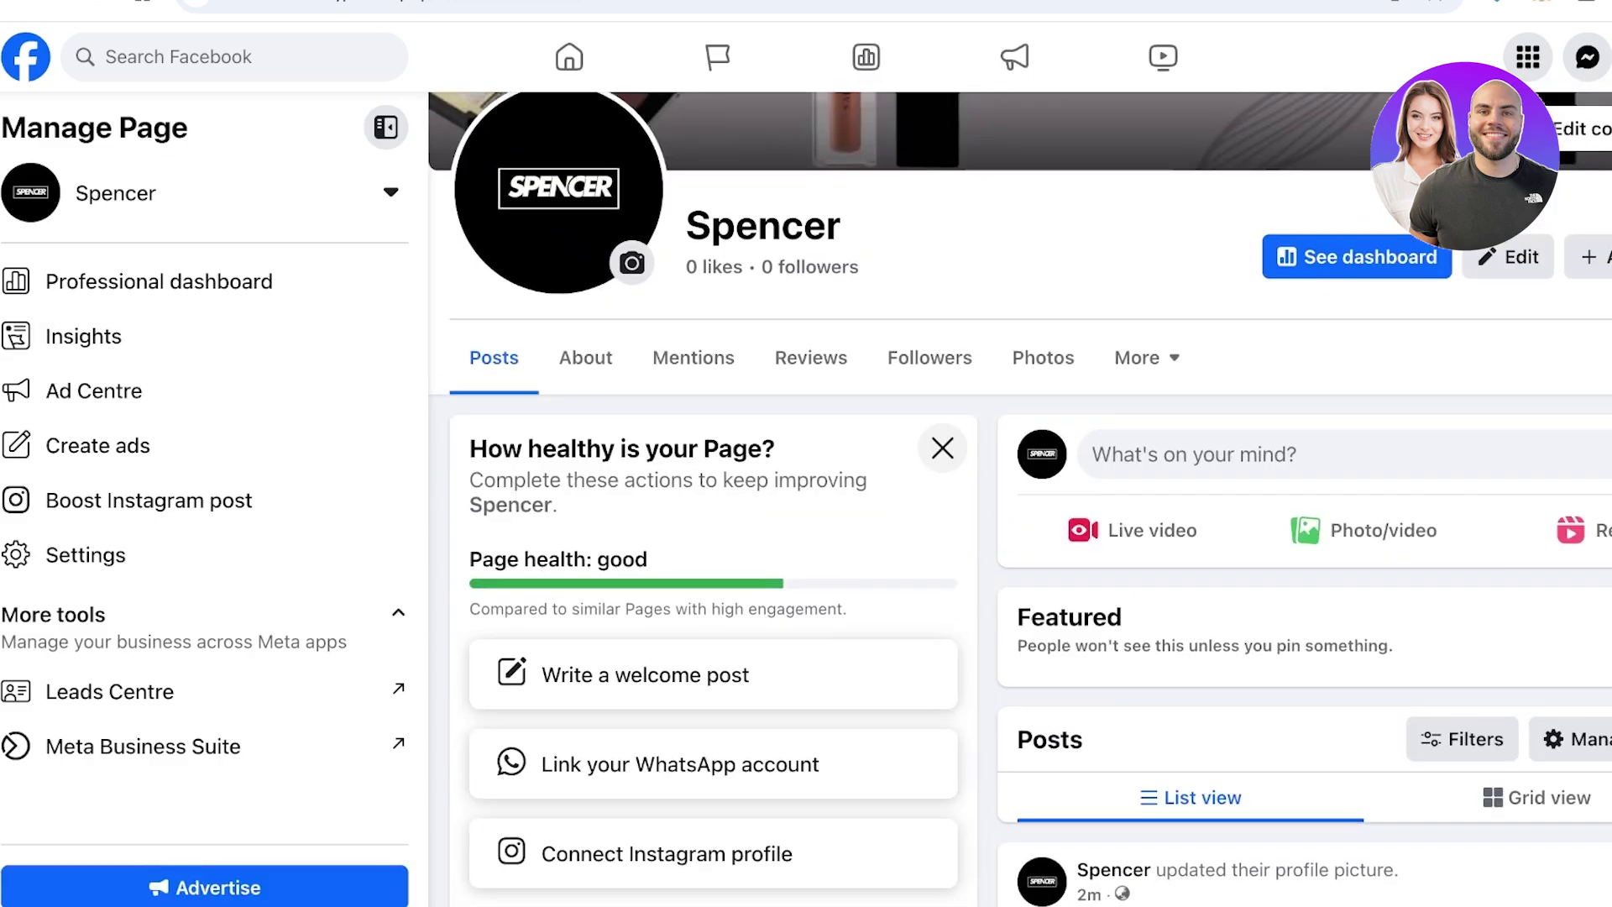
click(941, 447)
scroll(942, 448, down, 8)
scroll(942, 447, up, 5)
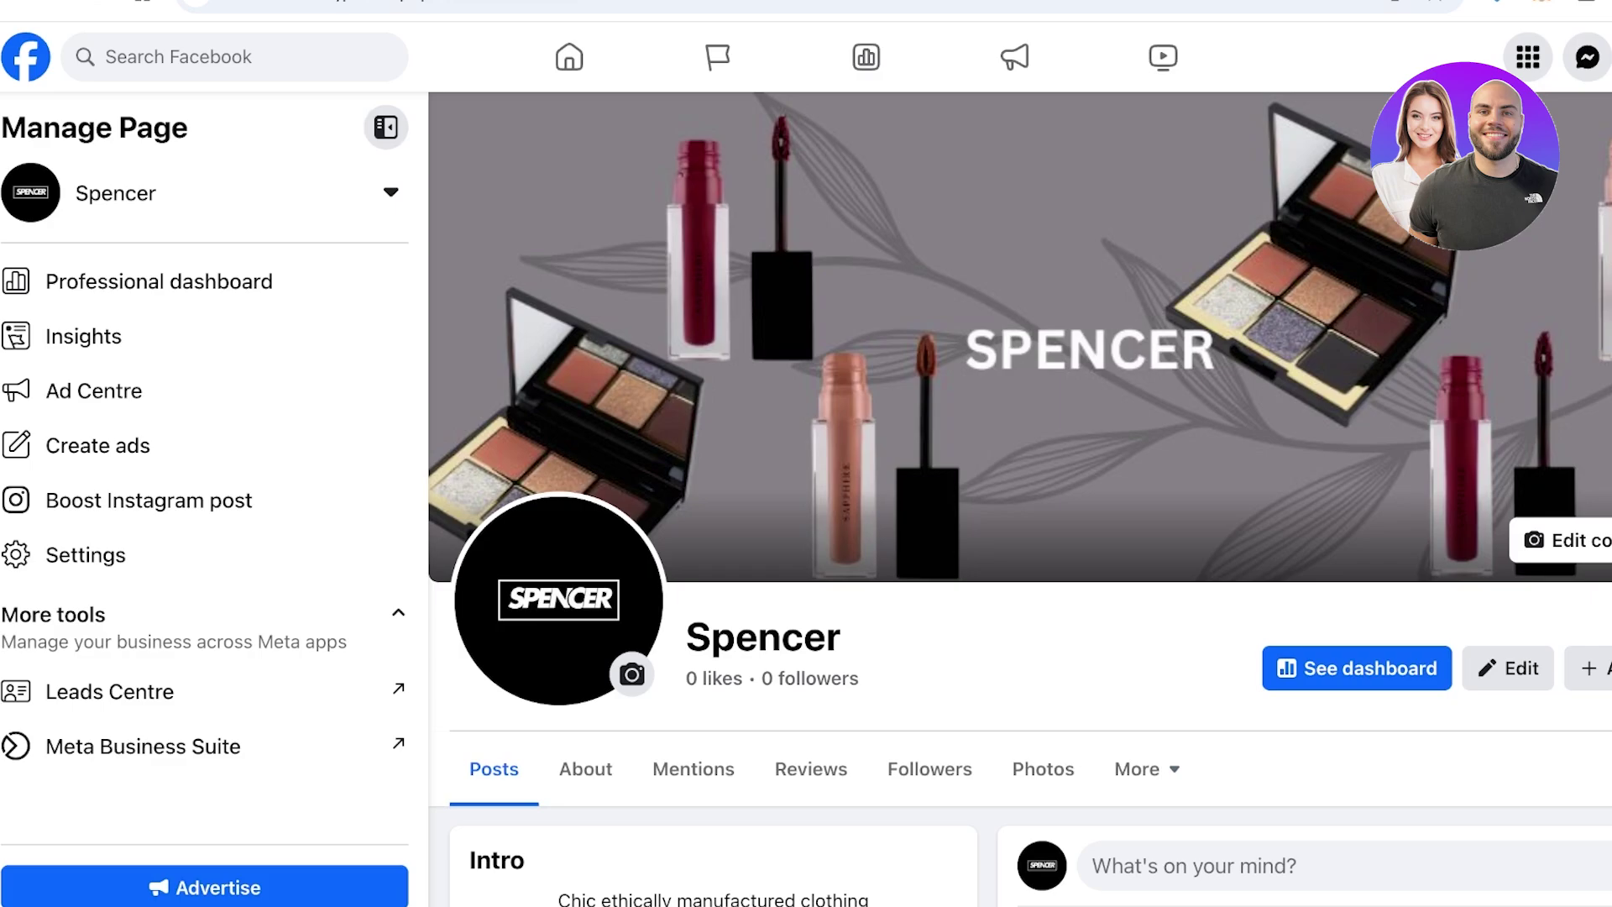
scroll(1020, 503, down, 10)
scroll(1020, 504, up, 3)
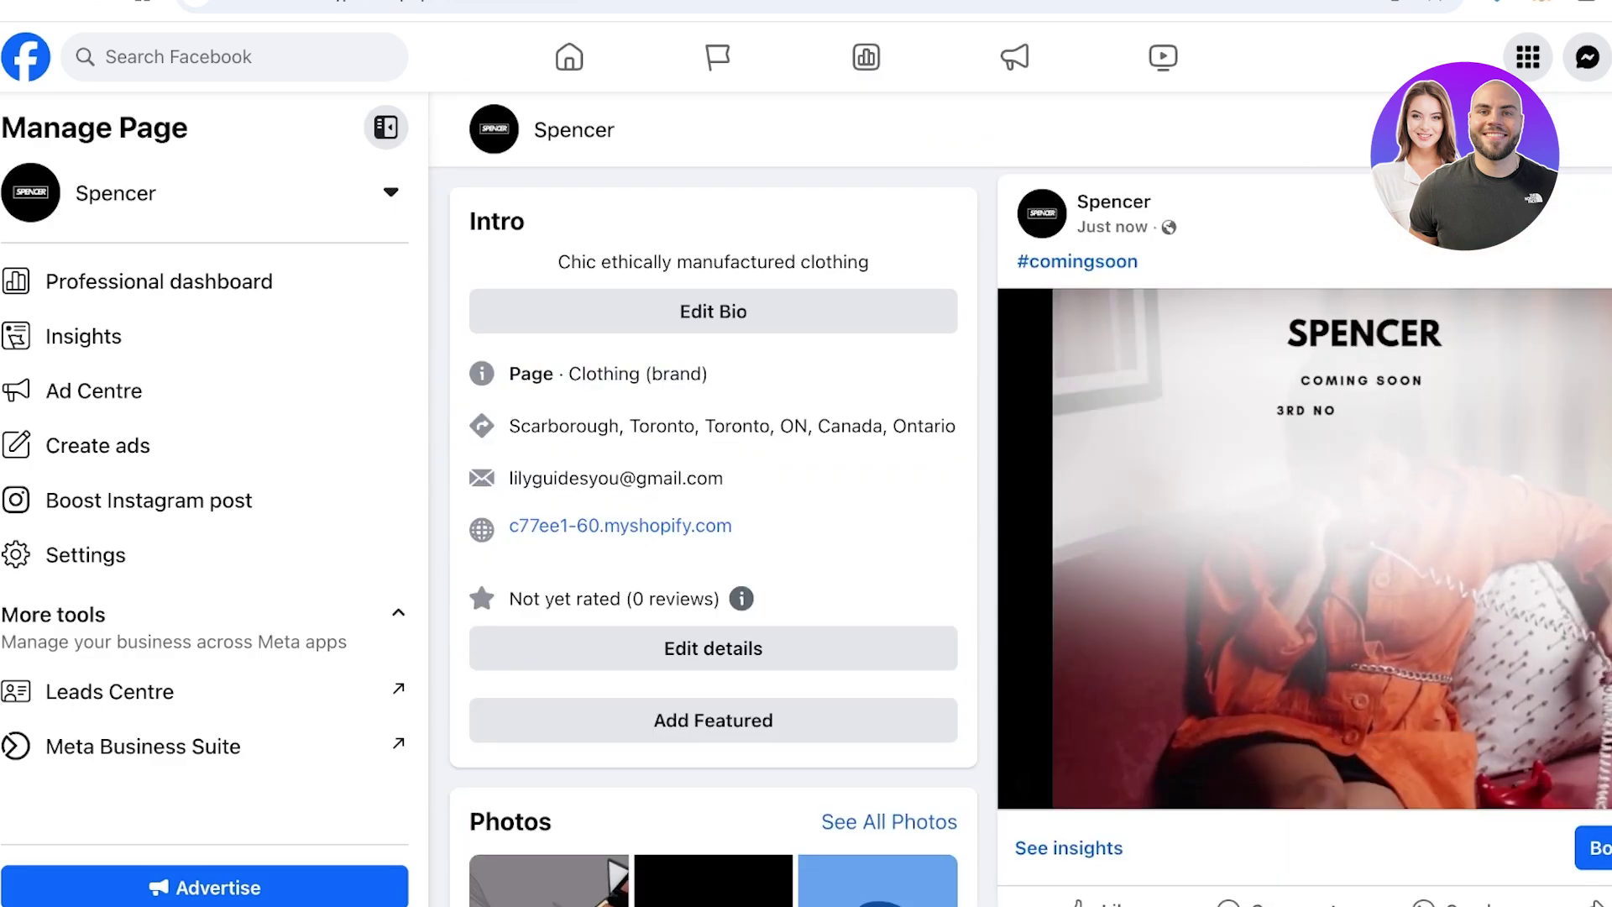
scroll(1020, 503, down, 2)
scroll(1301, 504, down, 6)
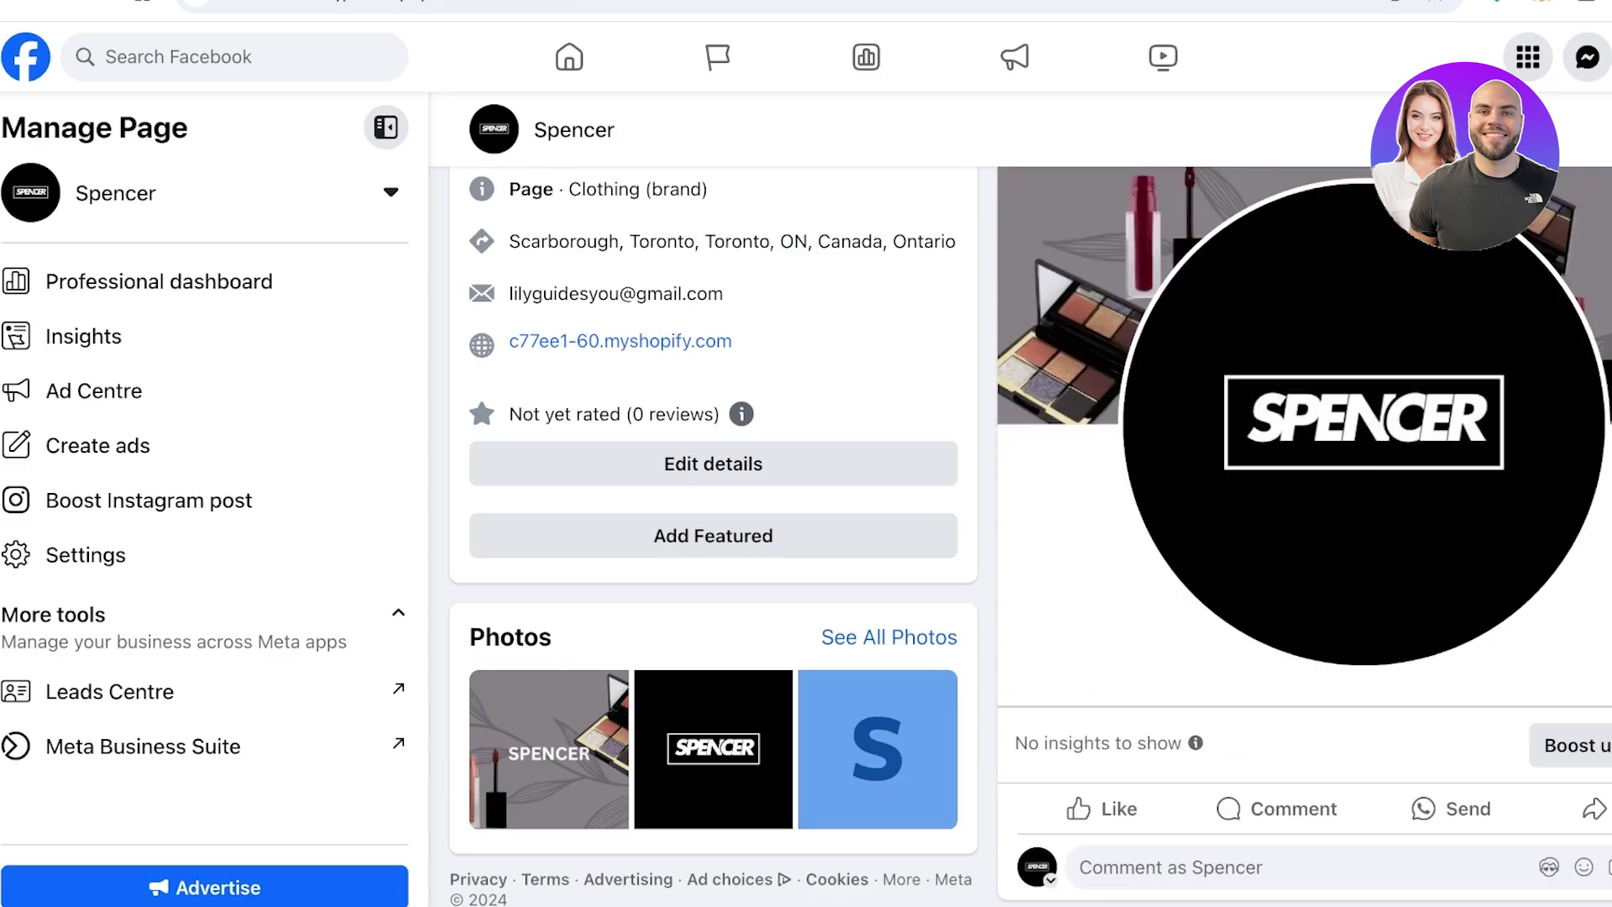
scroll(1301, 504, up, 10)
scroll(811, 768, up, 5)
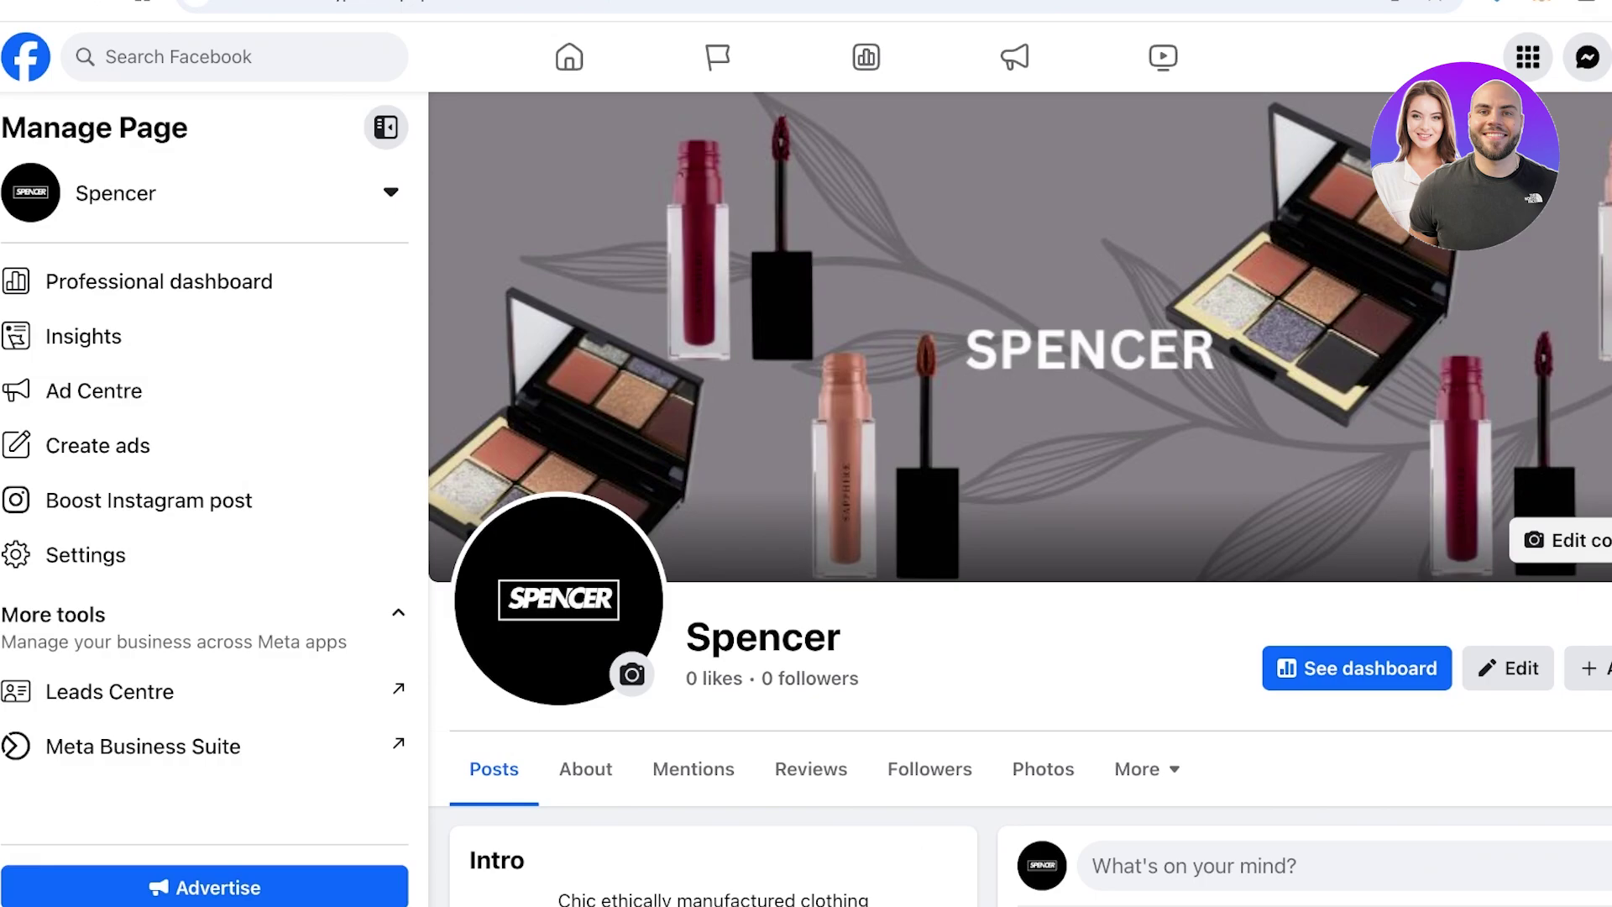
Review the #comingsoon post under Professional dashboard's Recent content, then go to Meta Business Suite
click(159, 281)
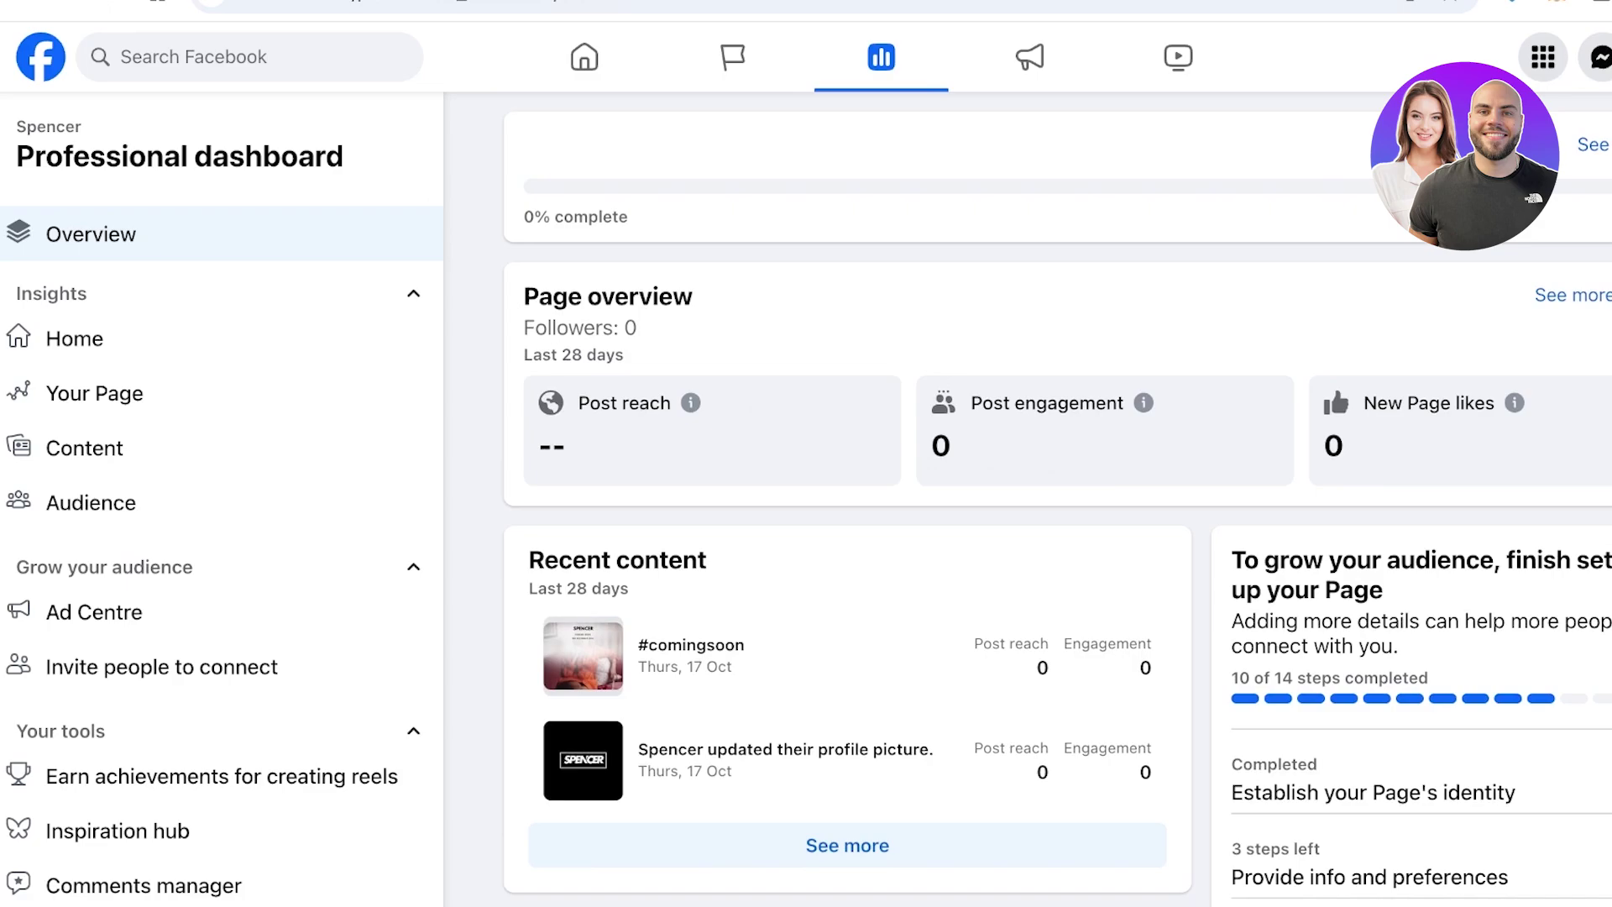
scroll(1056, 498, down, 8)
scroll(848, 498, down, 2)
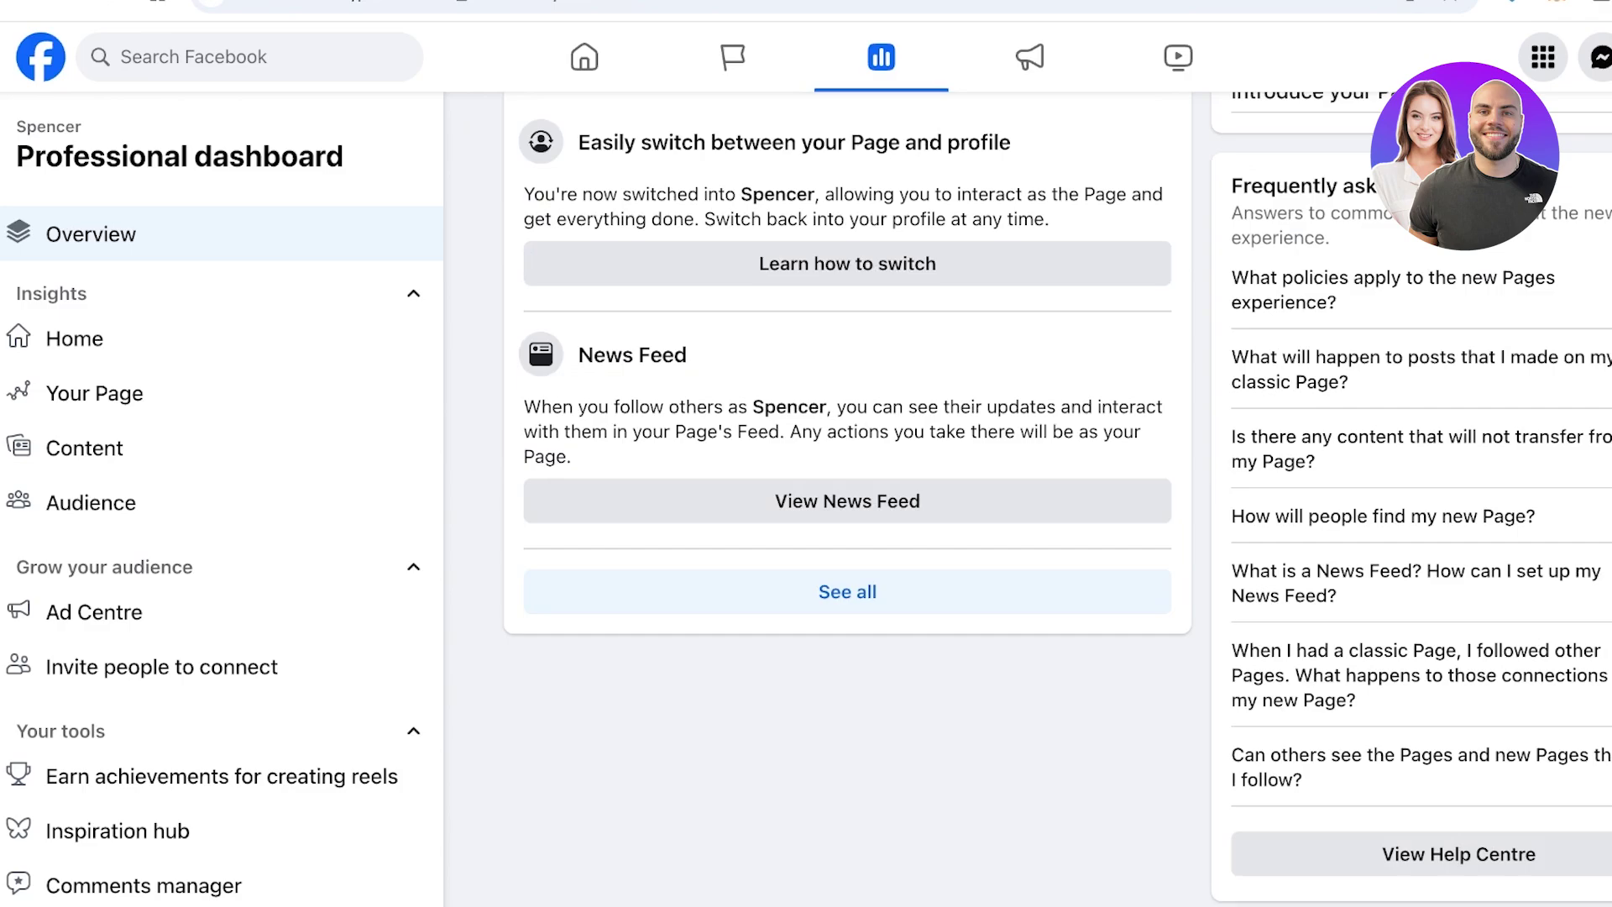
scroll(848, 499, up, 9)
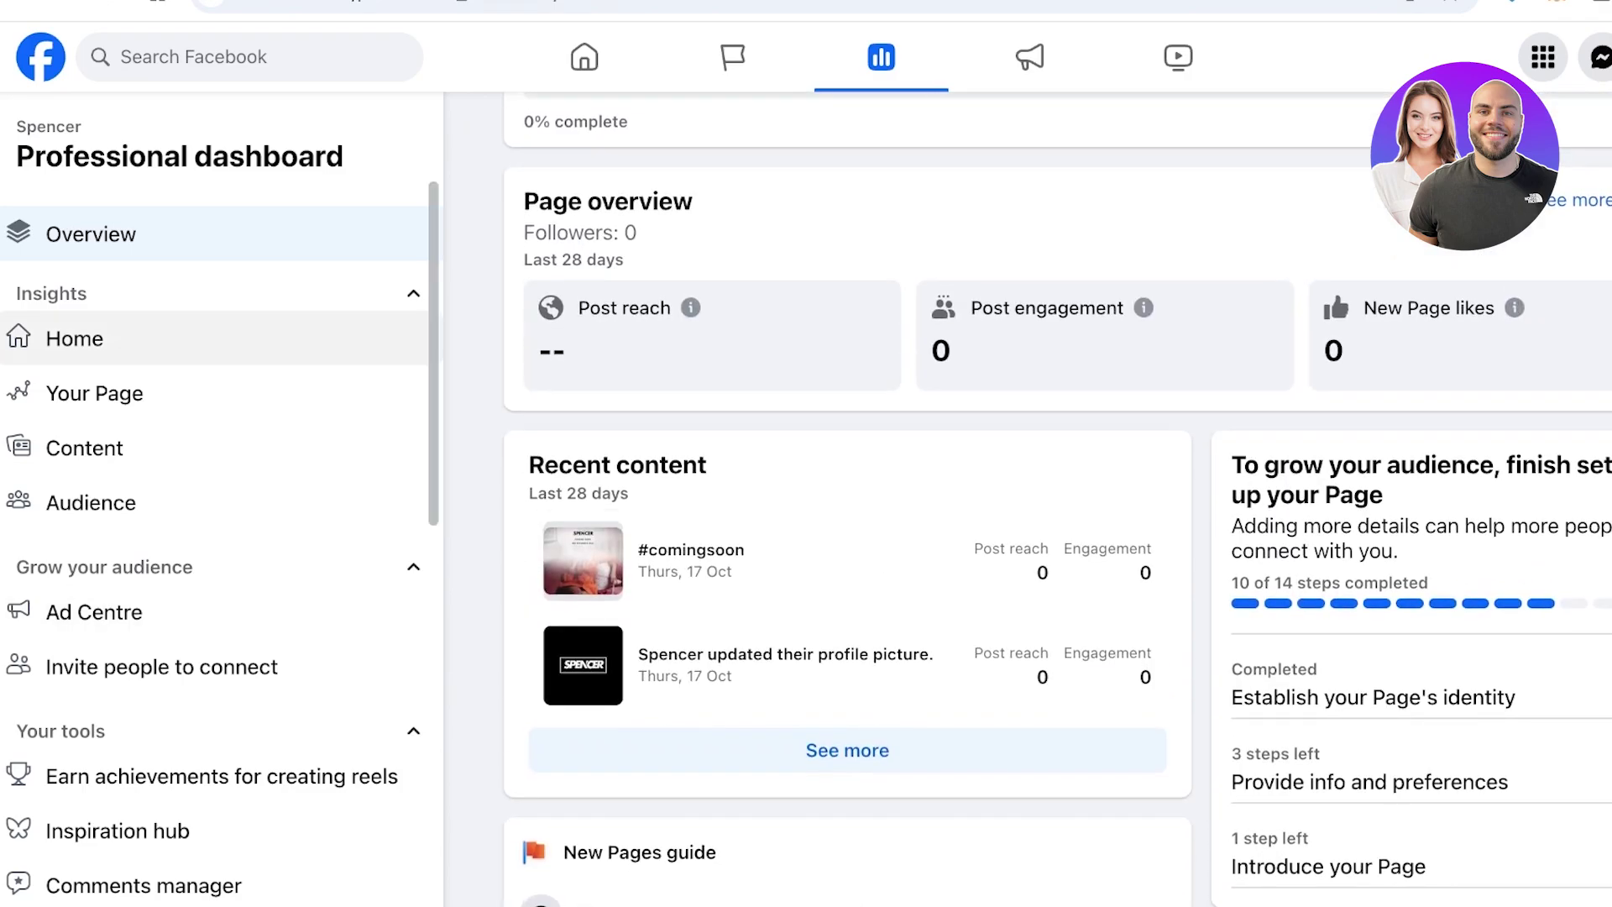
scroll(219, 447, down, 10)
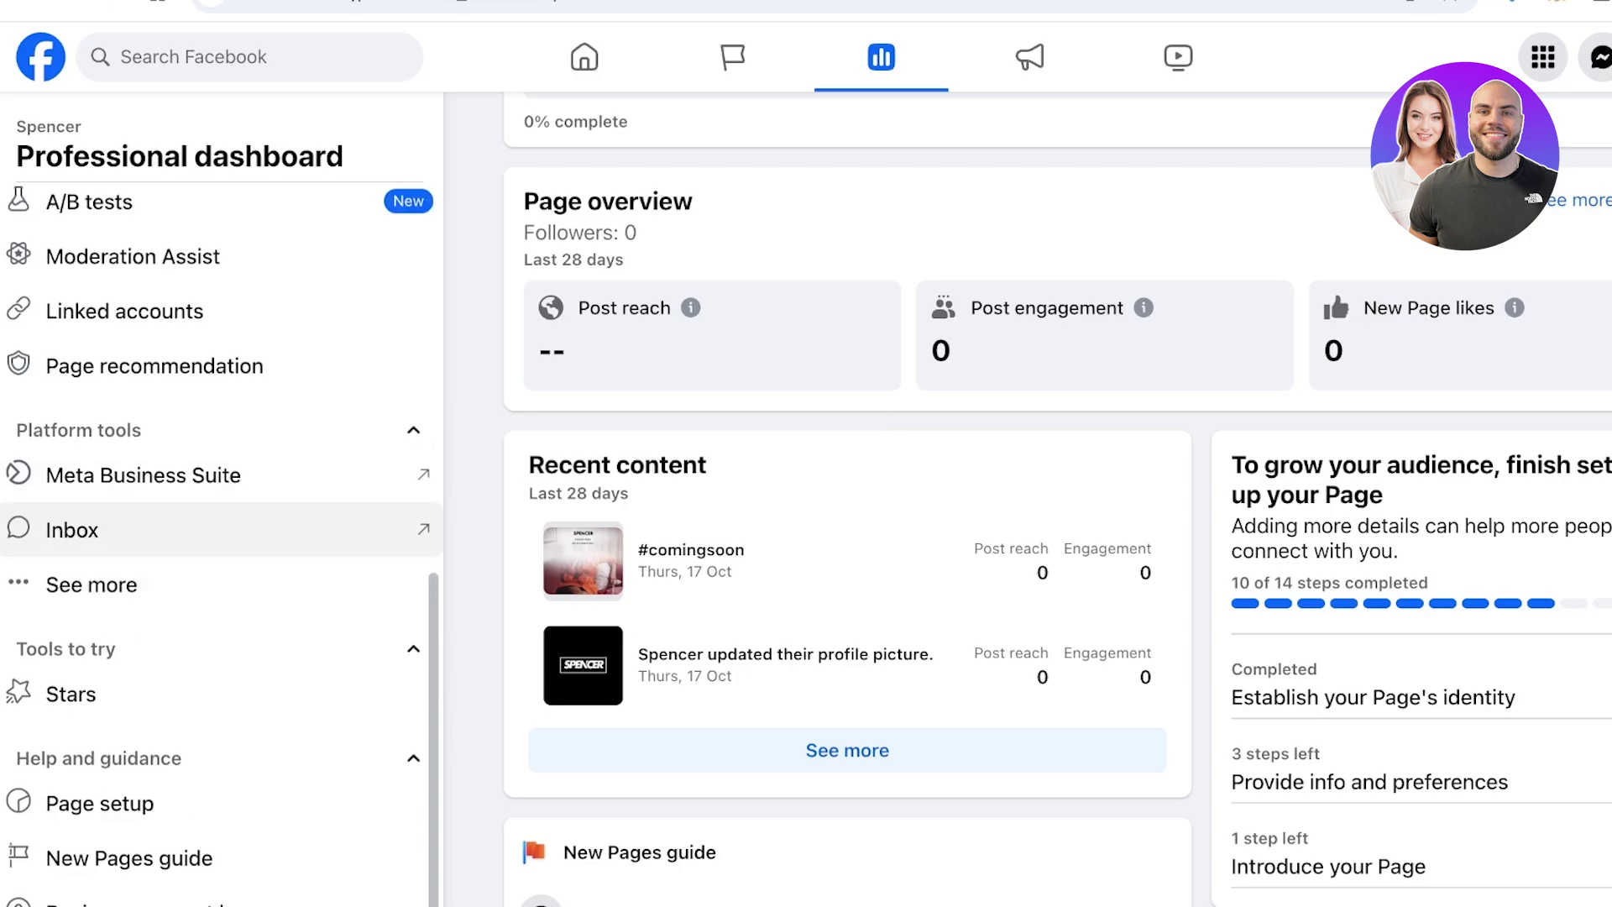
scroll(218, 521, up, 1)
click(218, 510)
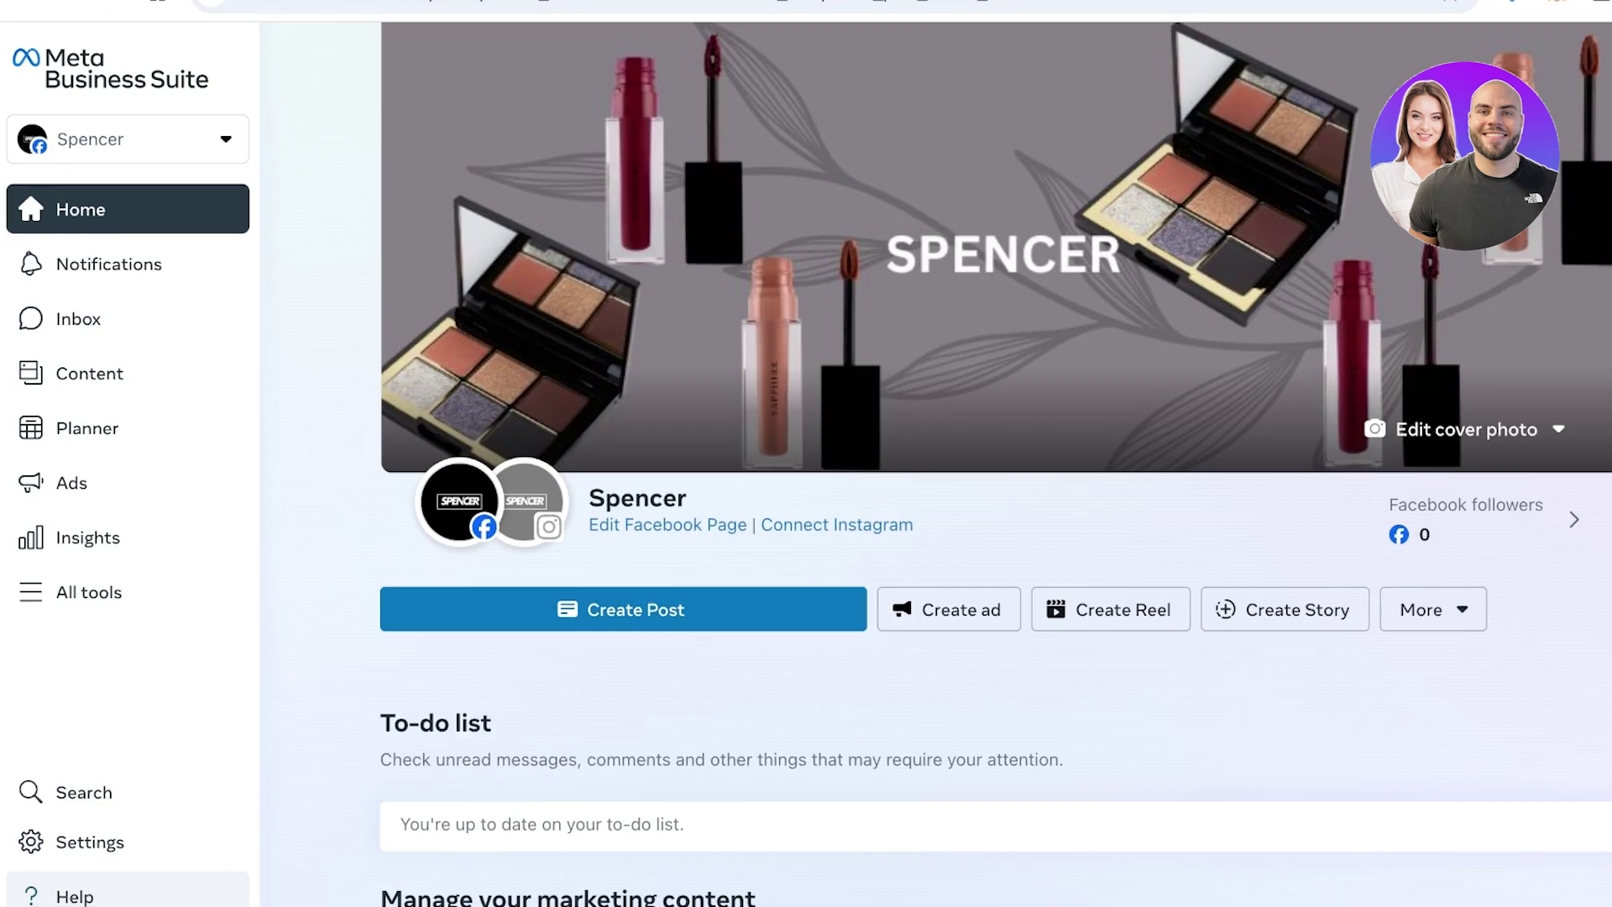
Look over the #comingsoon post's options menu on Home, then start a new Spencer post
scroll(936, 462, down, 3)
scroll(936, 462, down, 8)
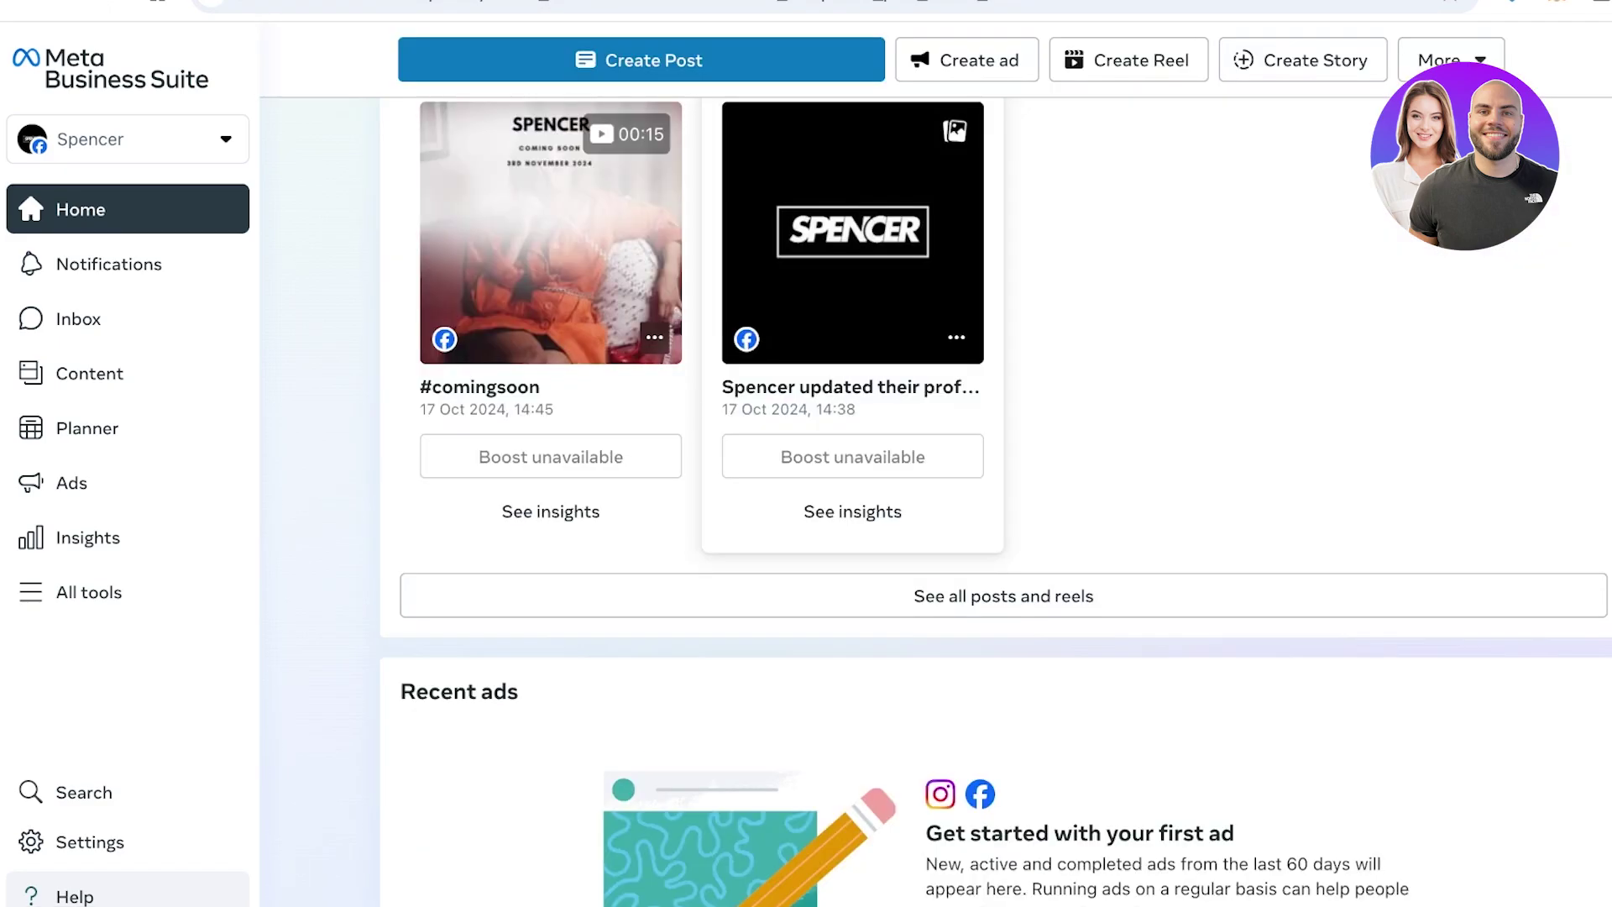
scroll(852, 457, up, 1)
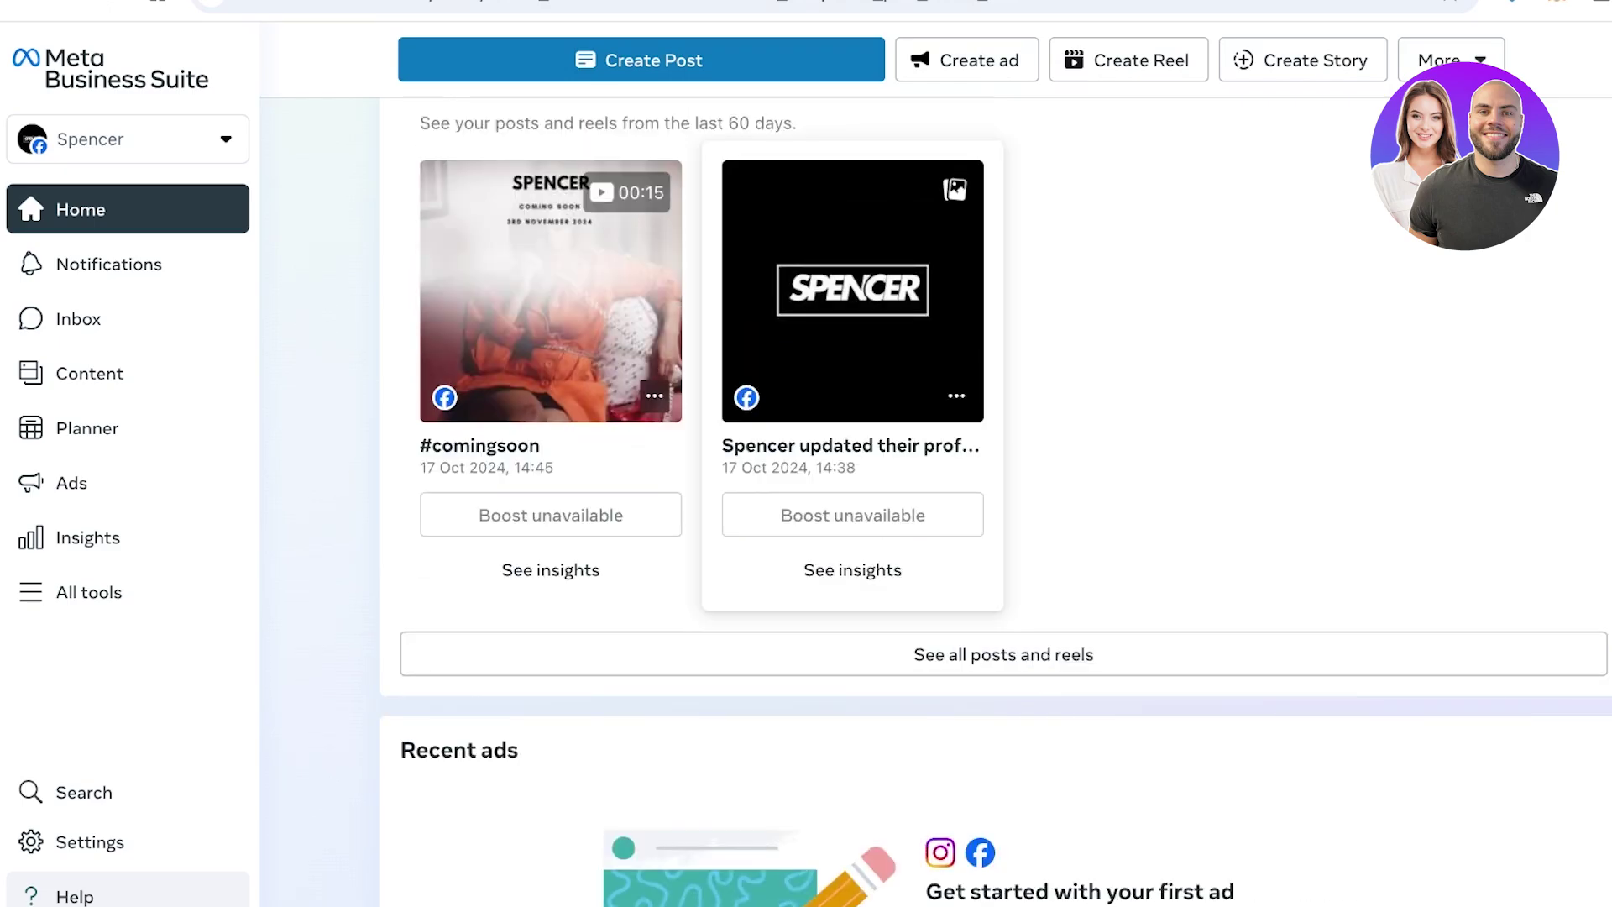
mouse_move(551, 514)
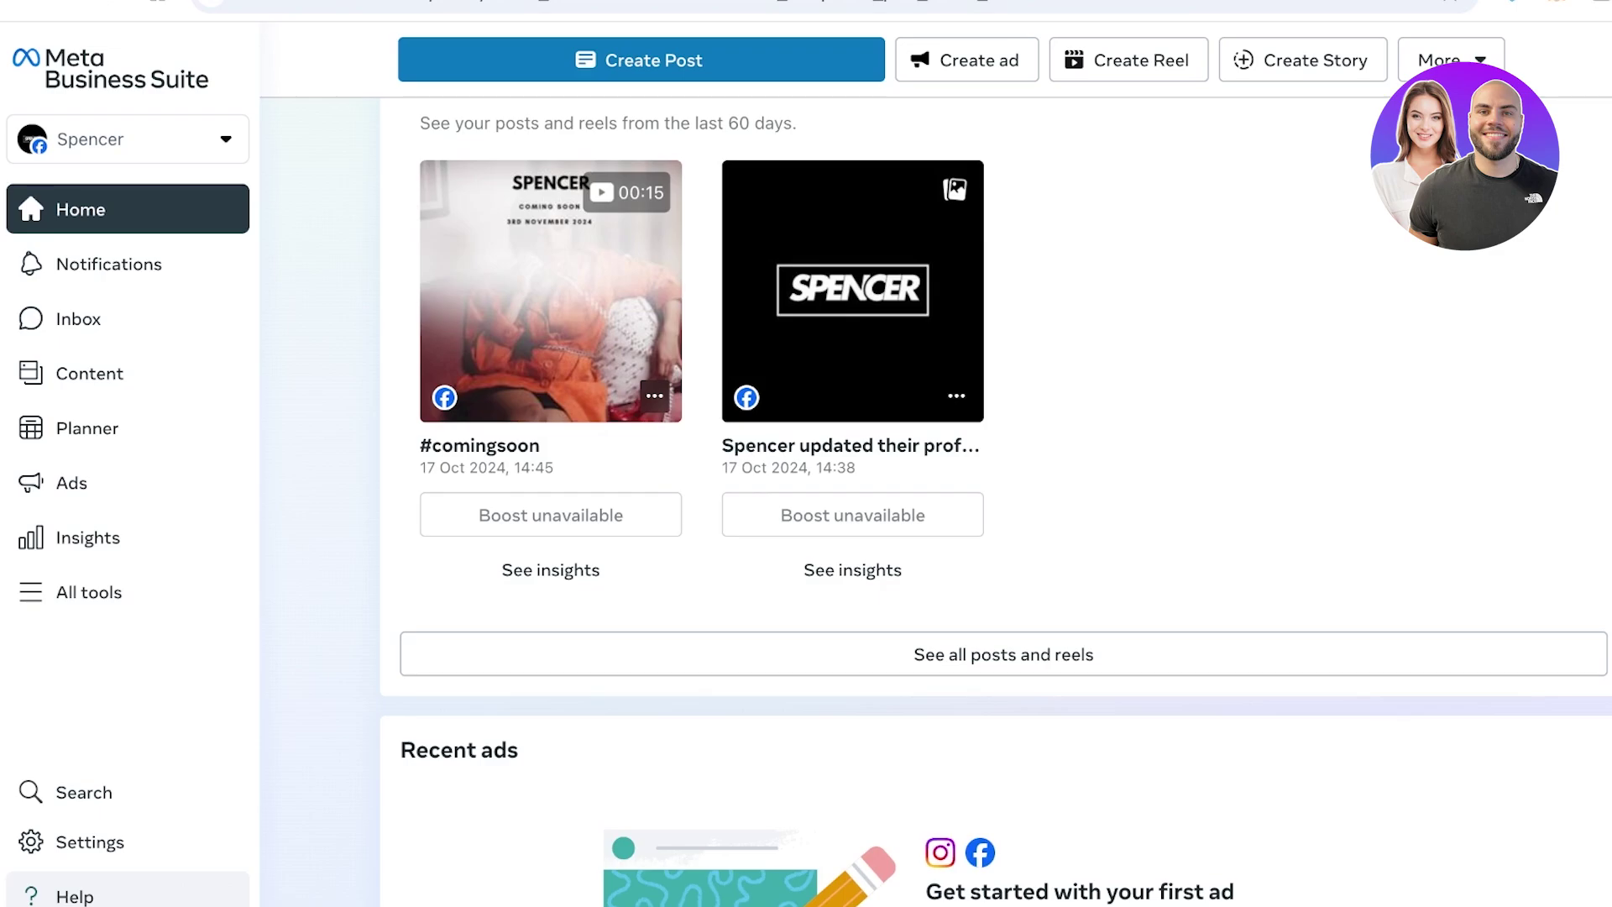
scroll(550, 403, up, 1)
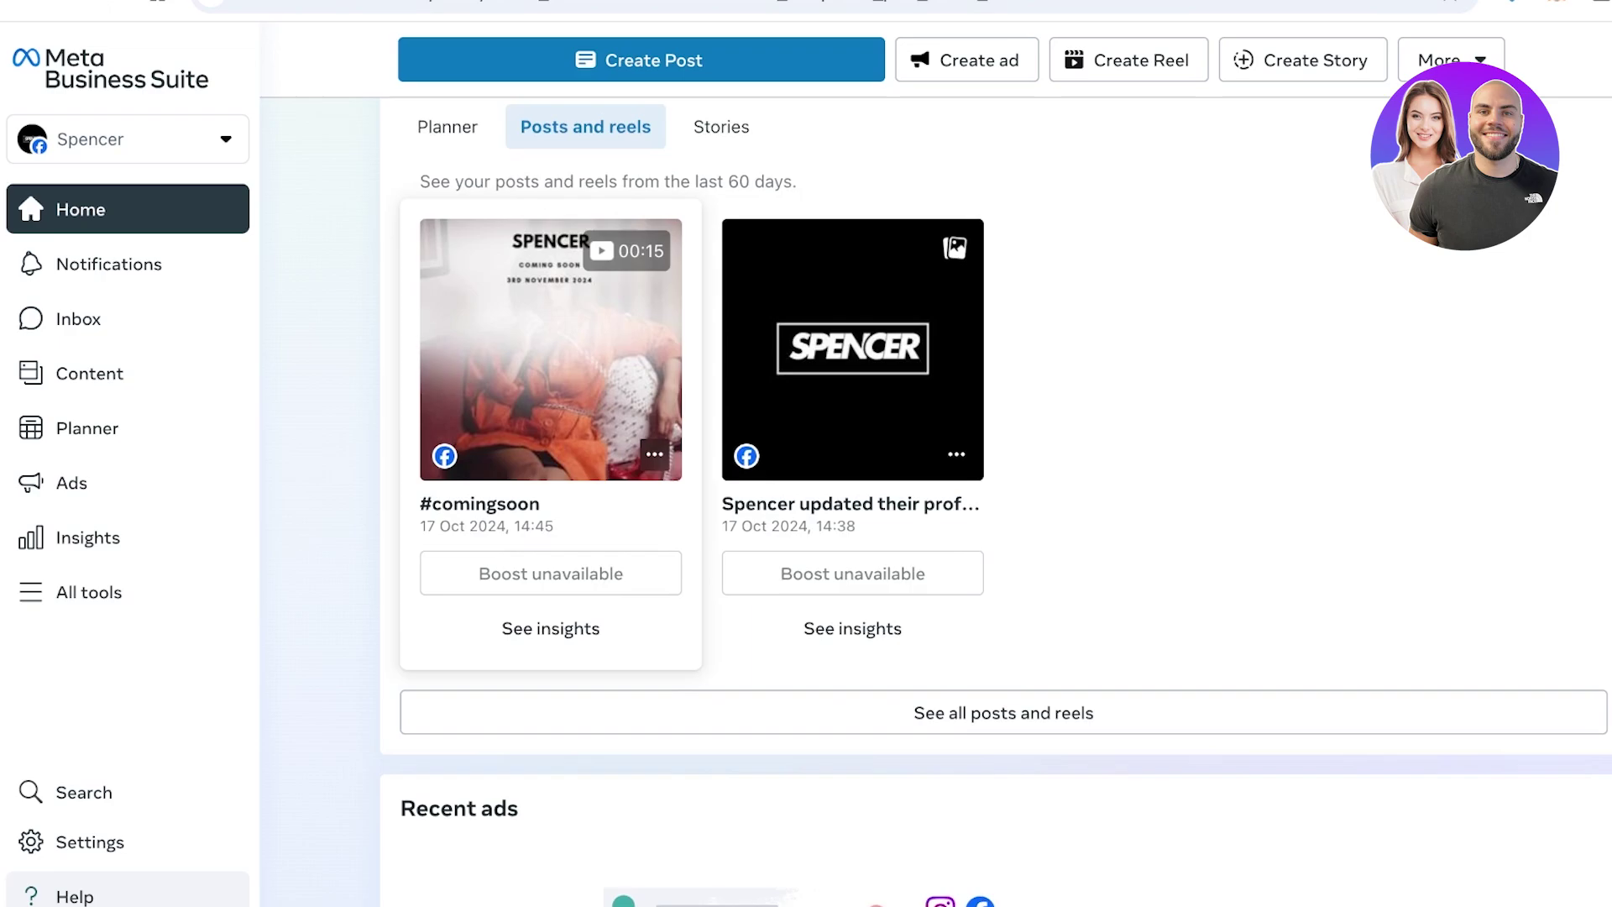
click(653, 453)
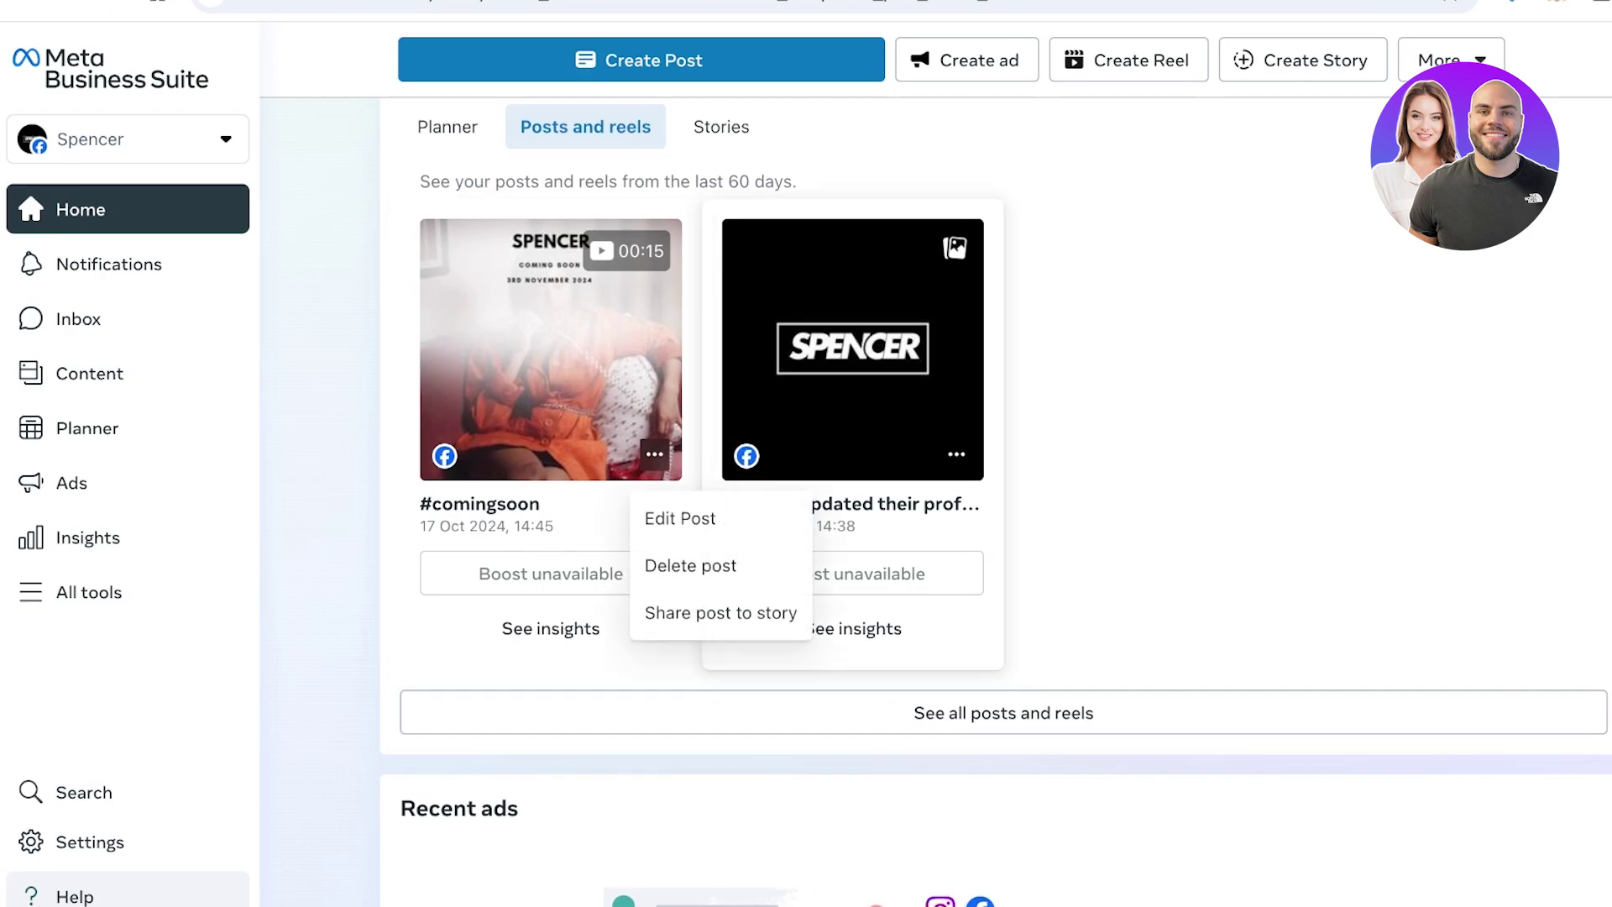
key(Escape)
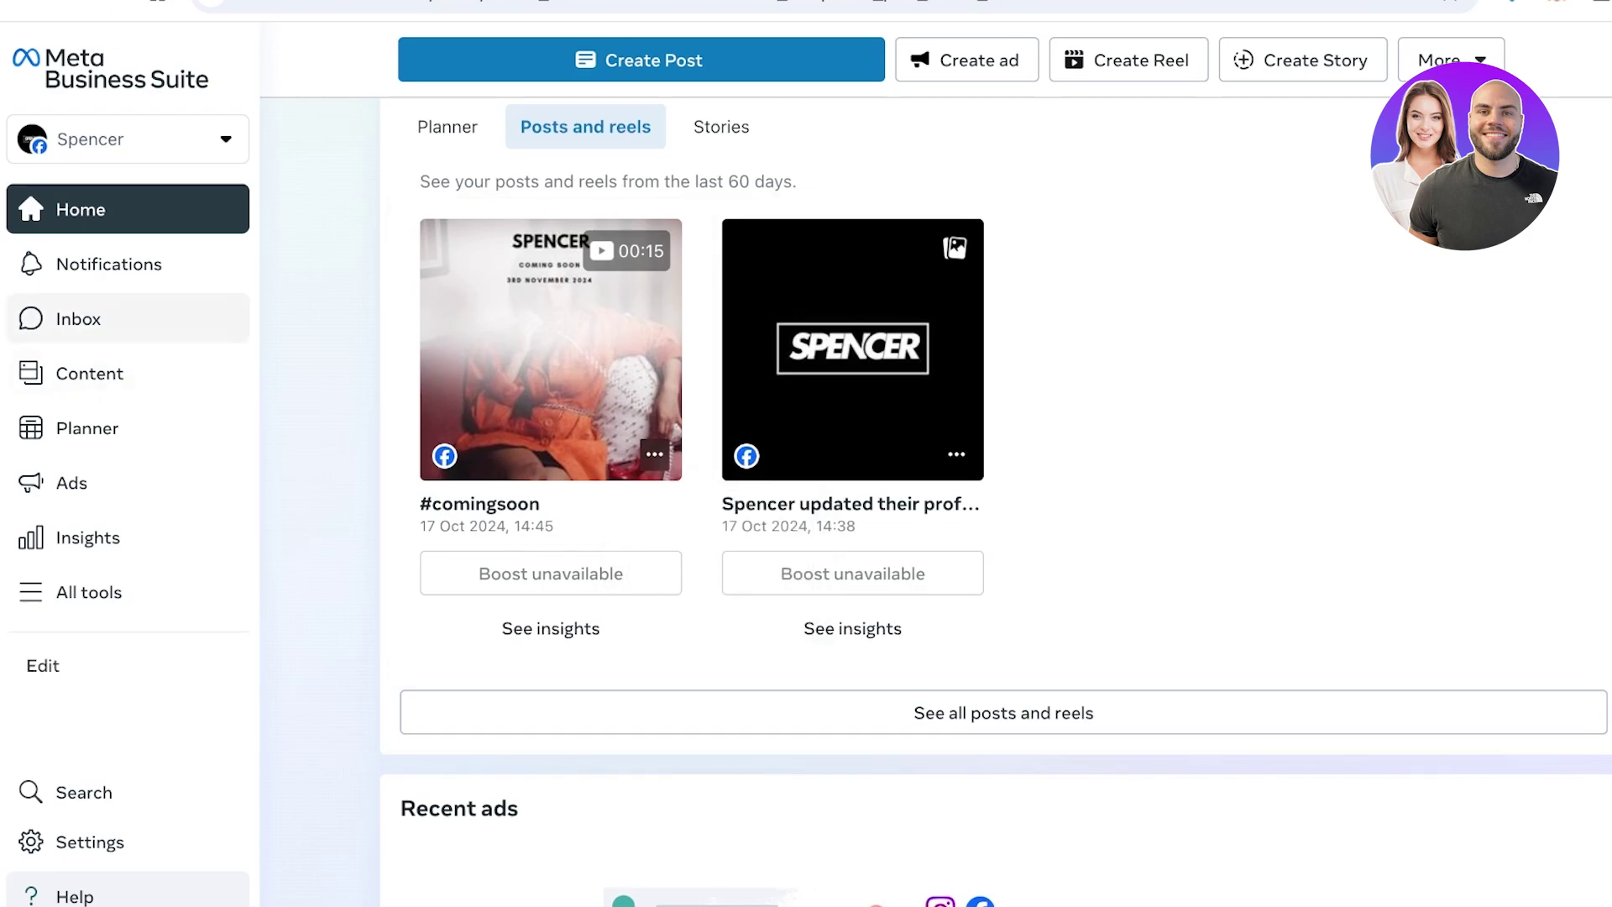
scroll(935, 461, up, 5)
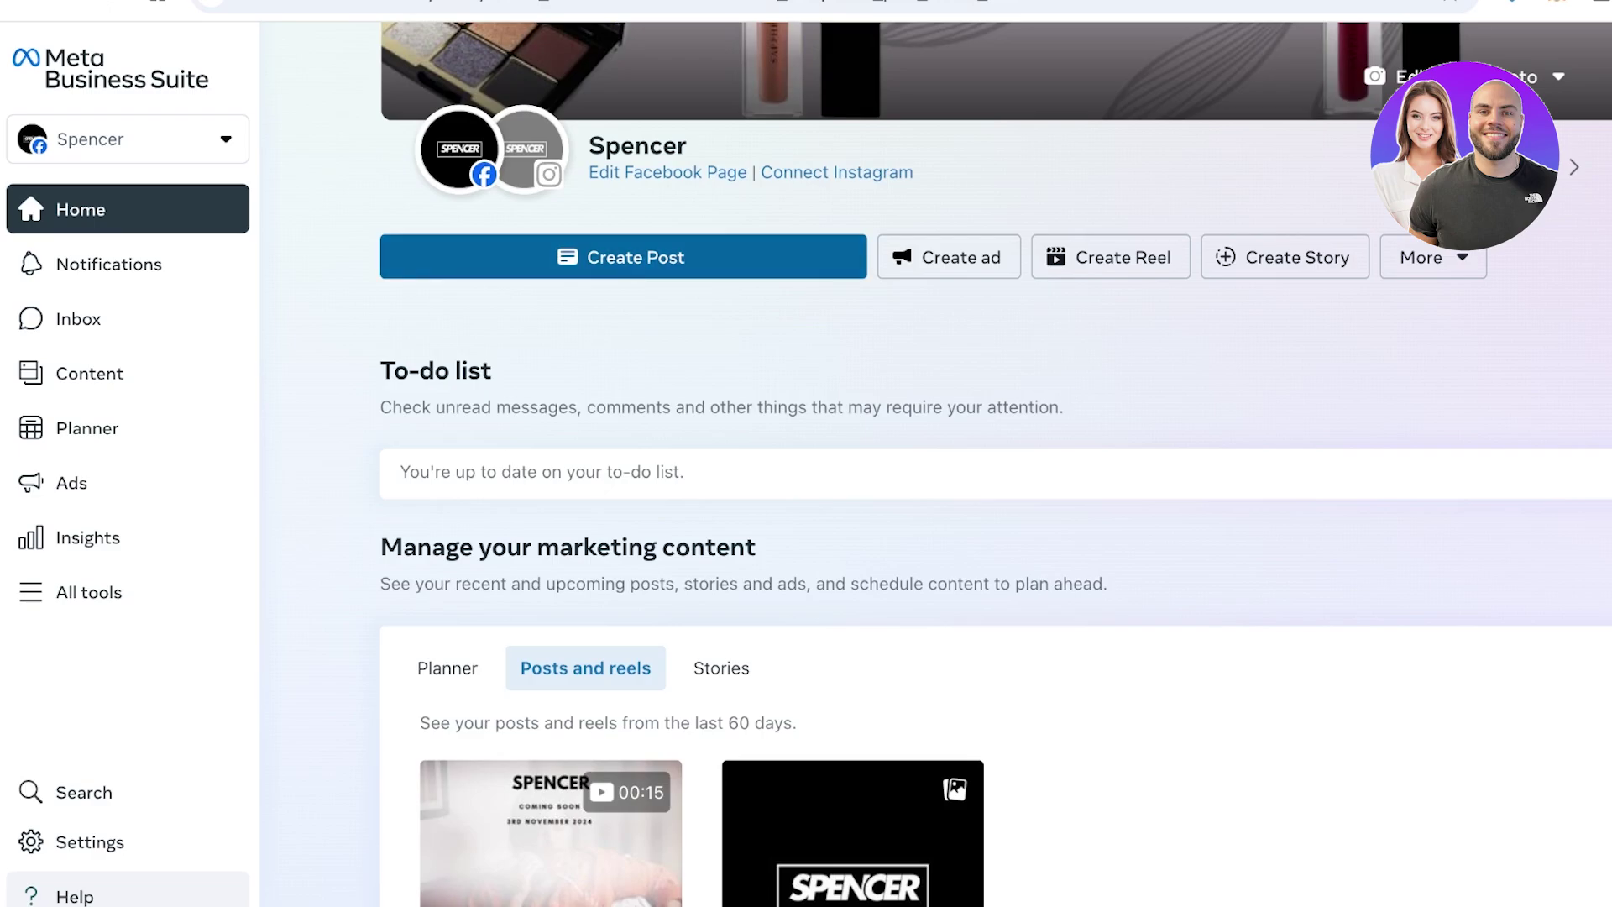
click(623, 257)
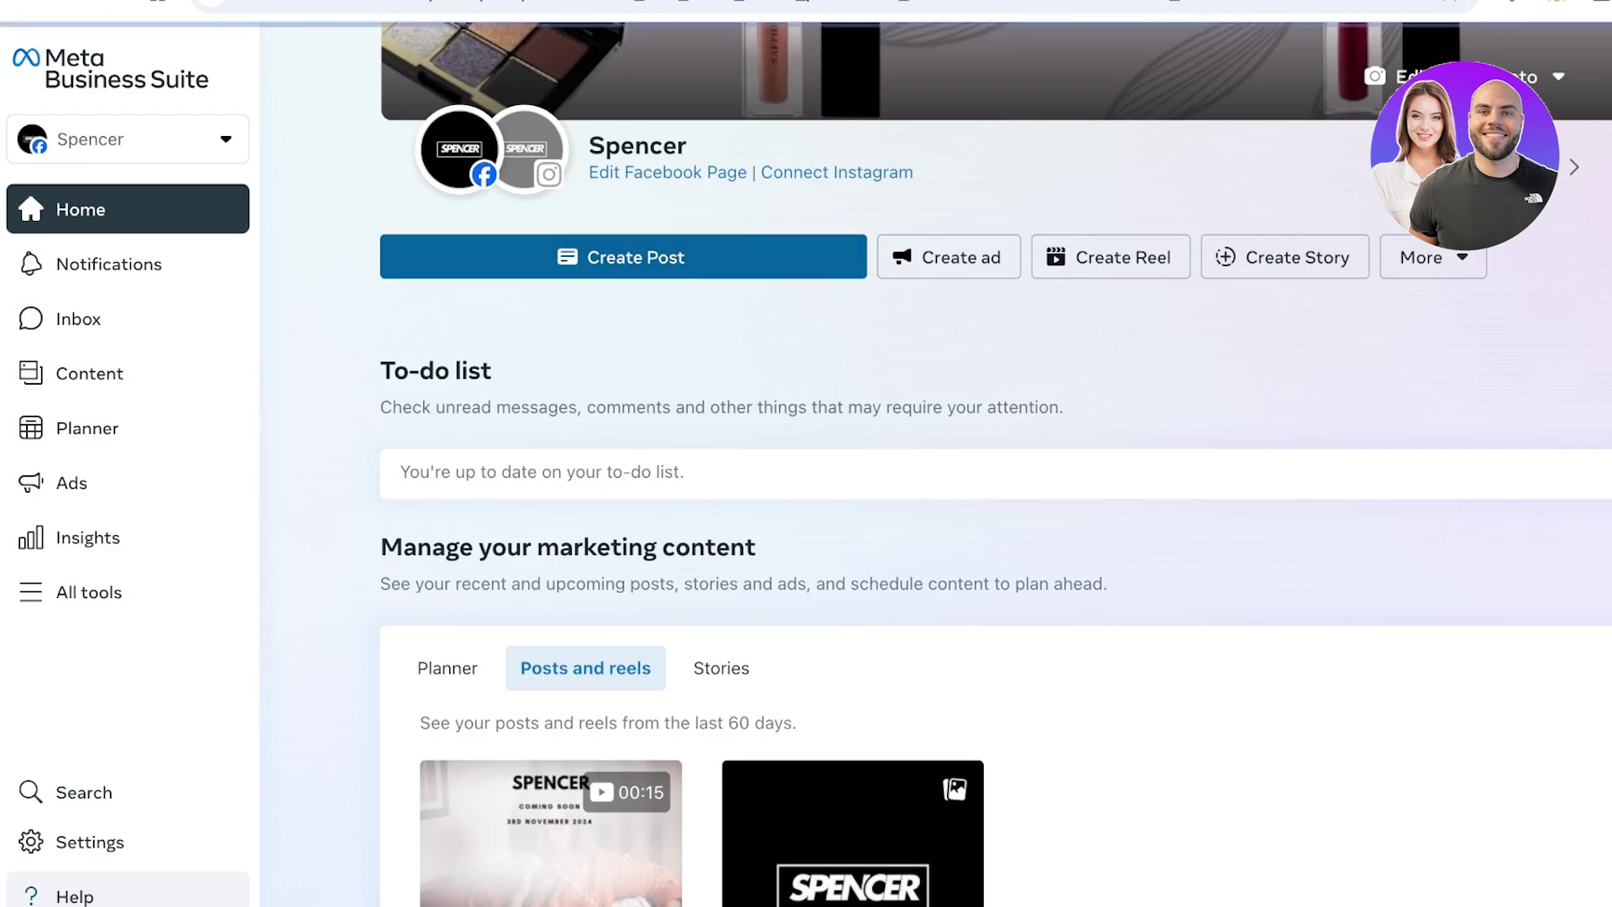
Open the Planner to see the Spencer posts at 14:38 and 14:45 on Thursday 17 October 2024
scroll(470, 672, down, 5)
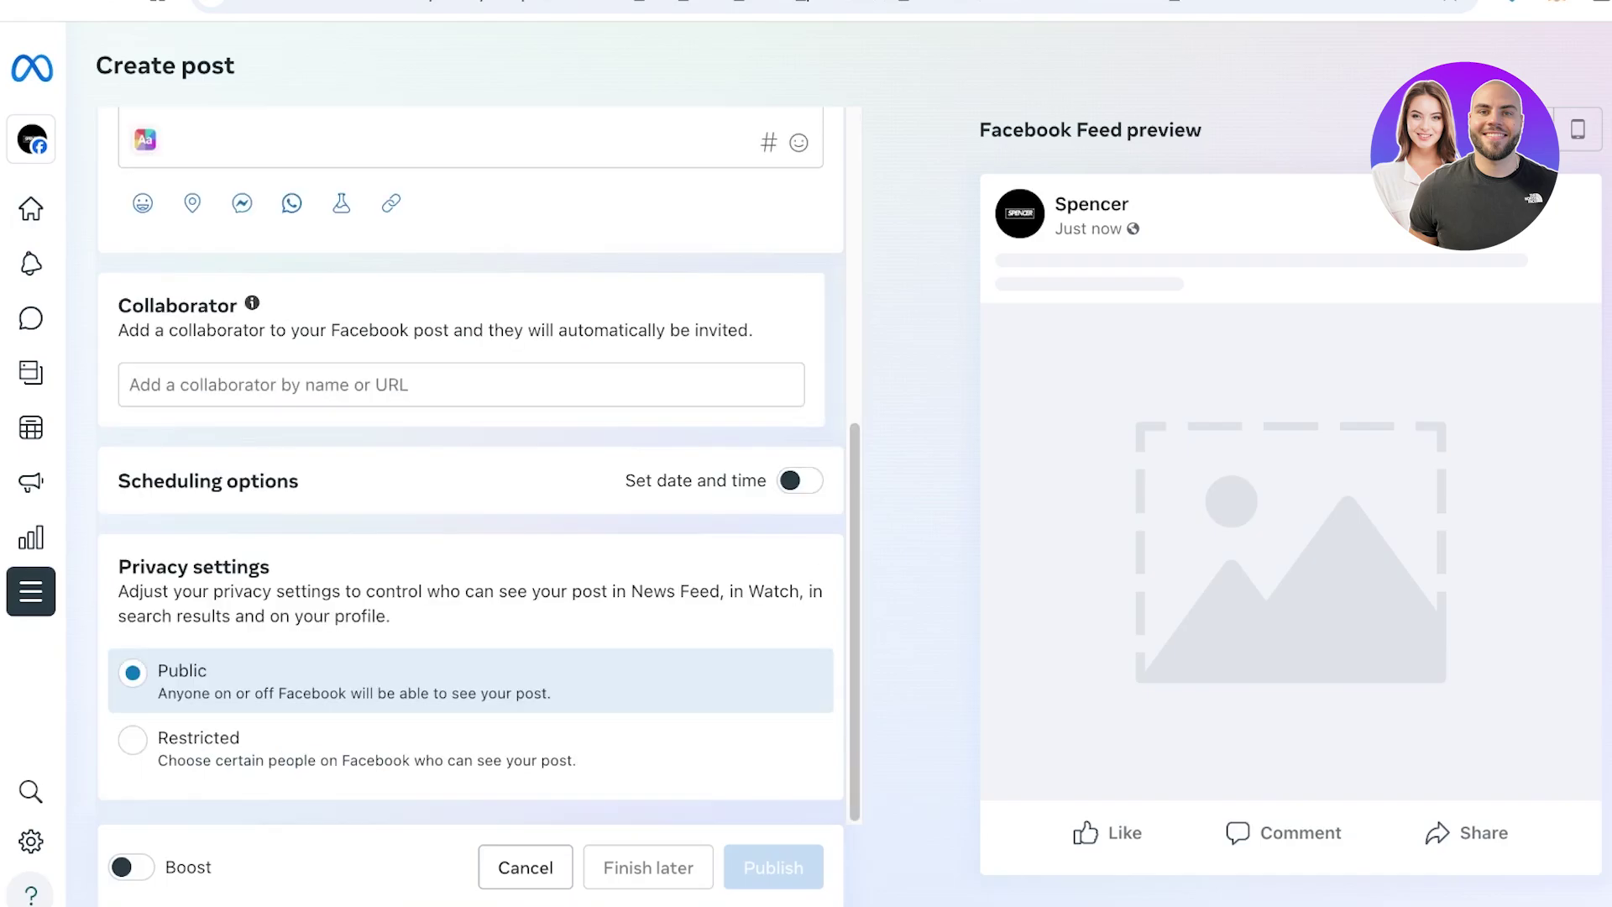
scroll(470, 504, up, 5)
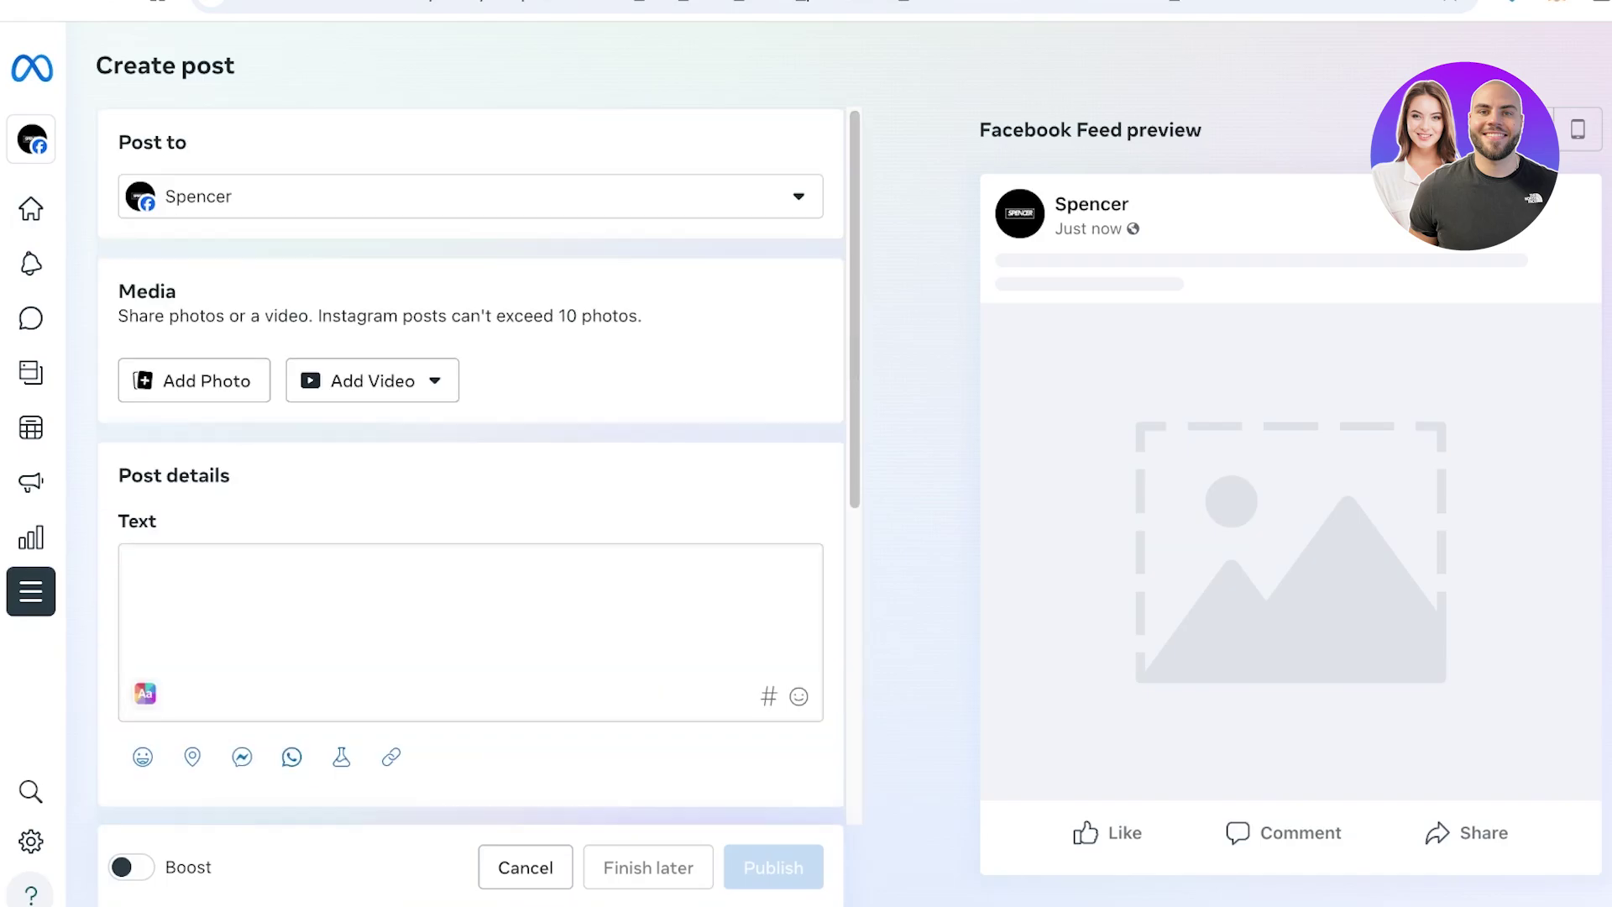
mouse_move(32, 373)
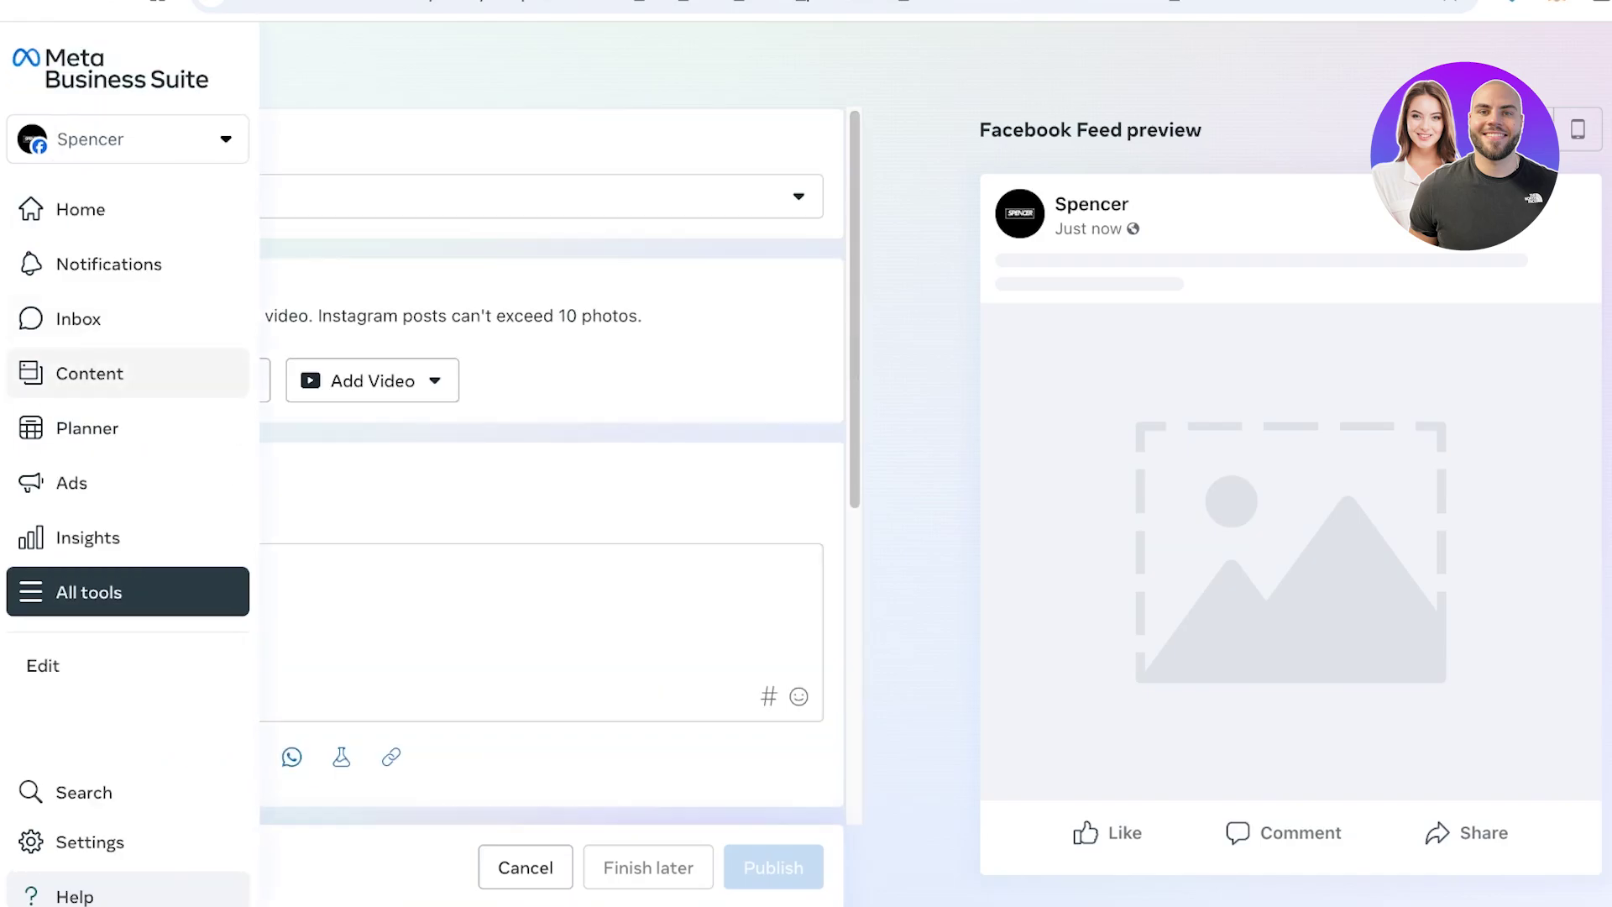
click(87, 427)
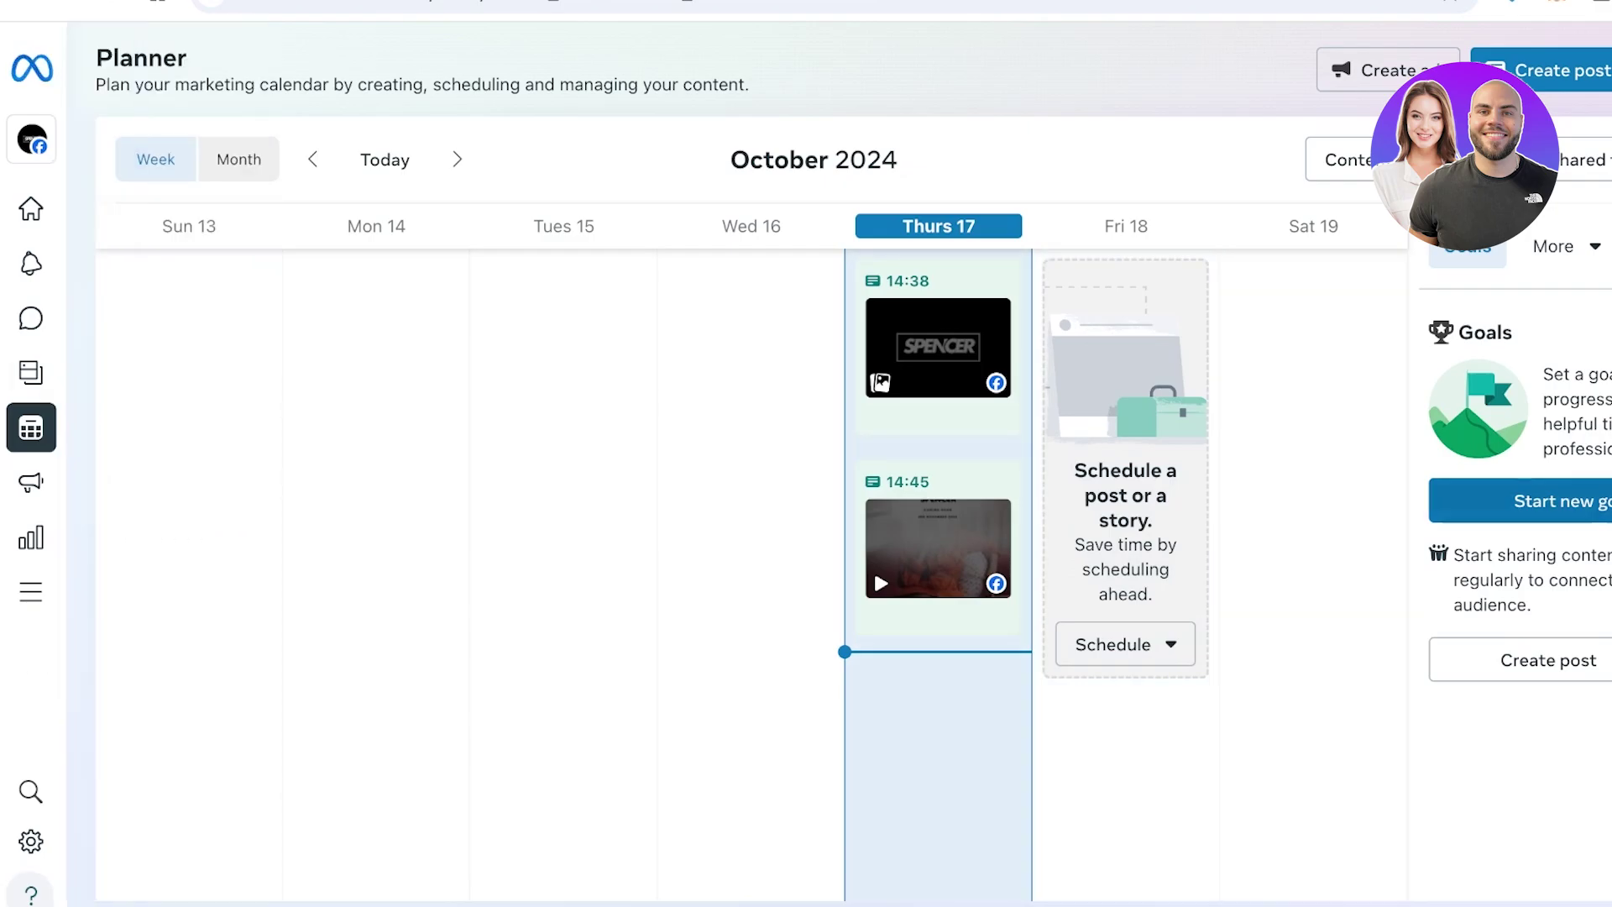
Preview the new-goal platform options, then open the Content list of published posts and reels
click(1520, 501)
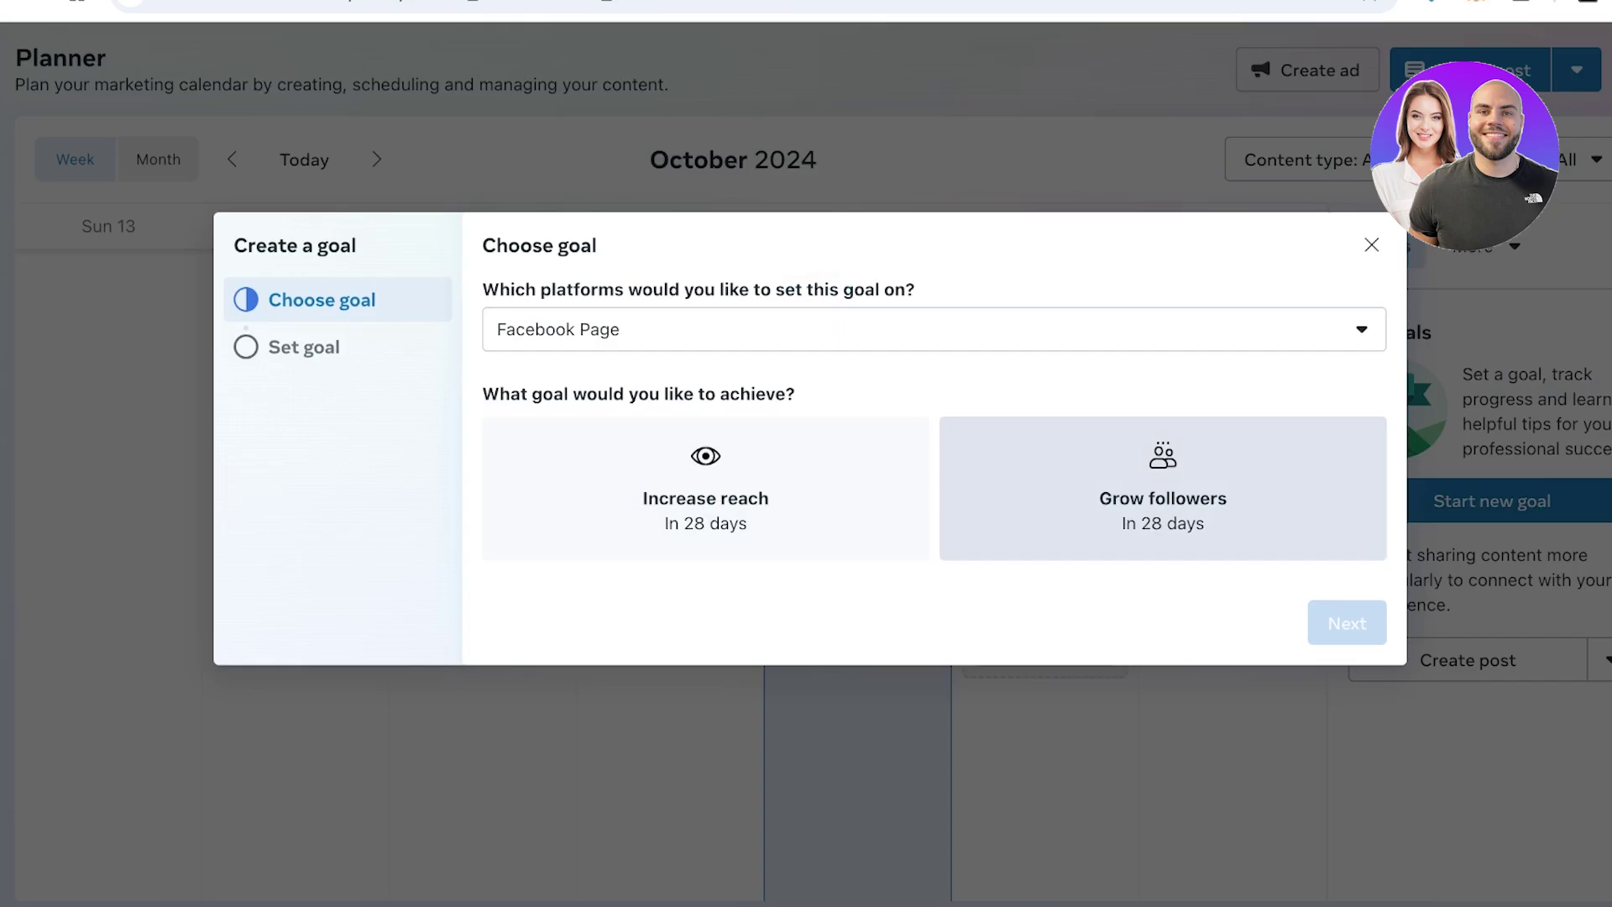
click(932, 329)
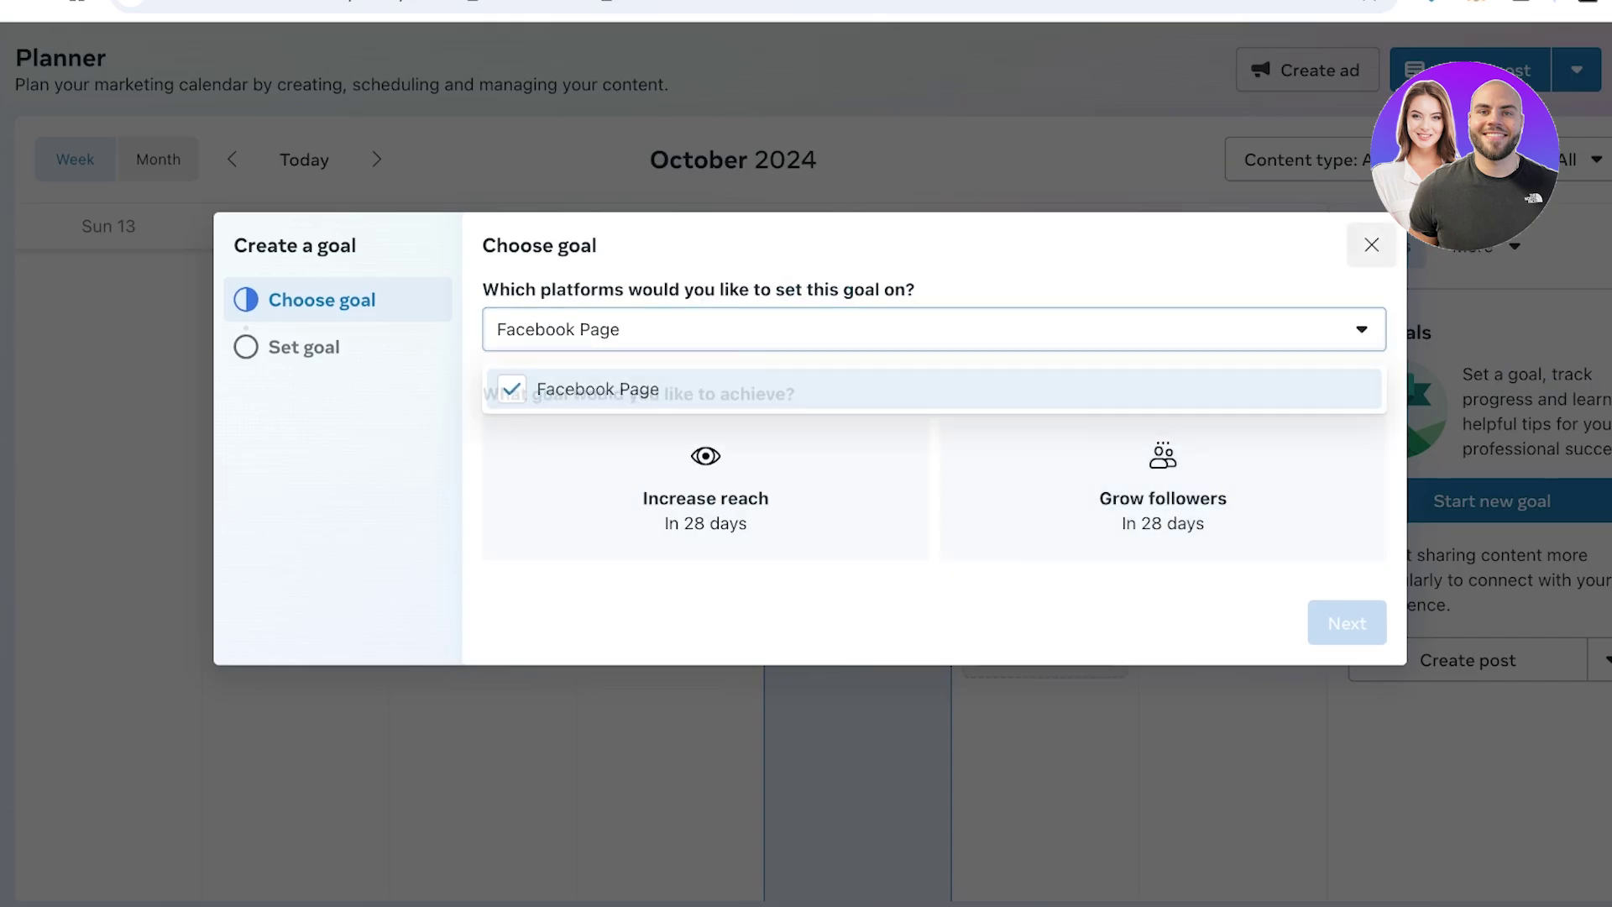
key(Escape)
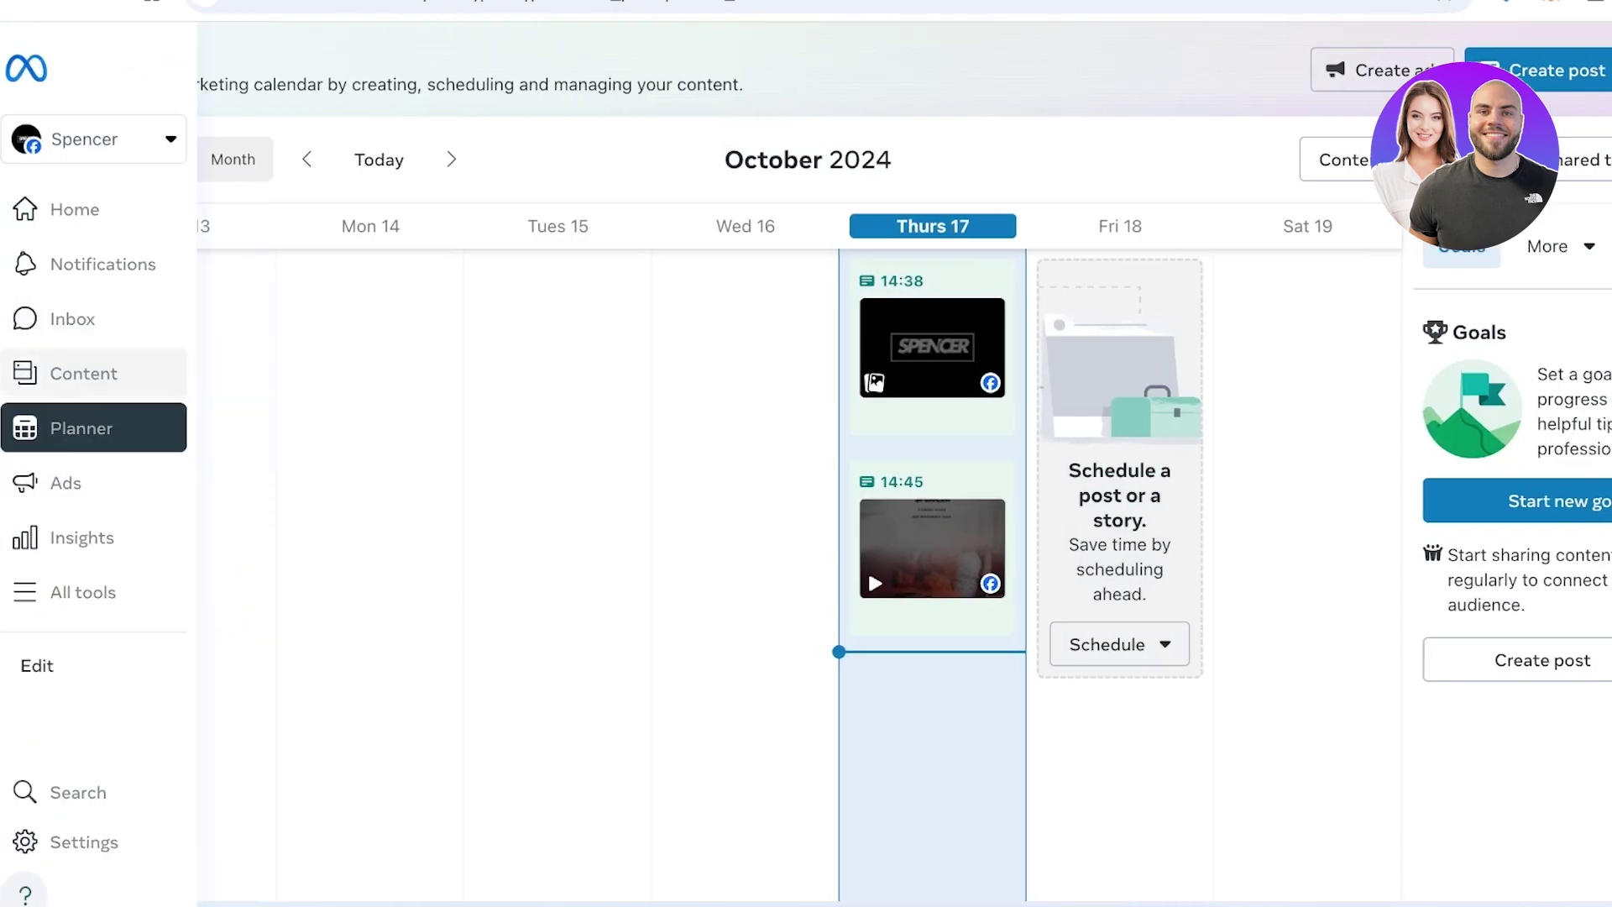
click(83, 373)
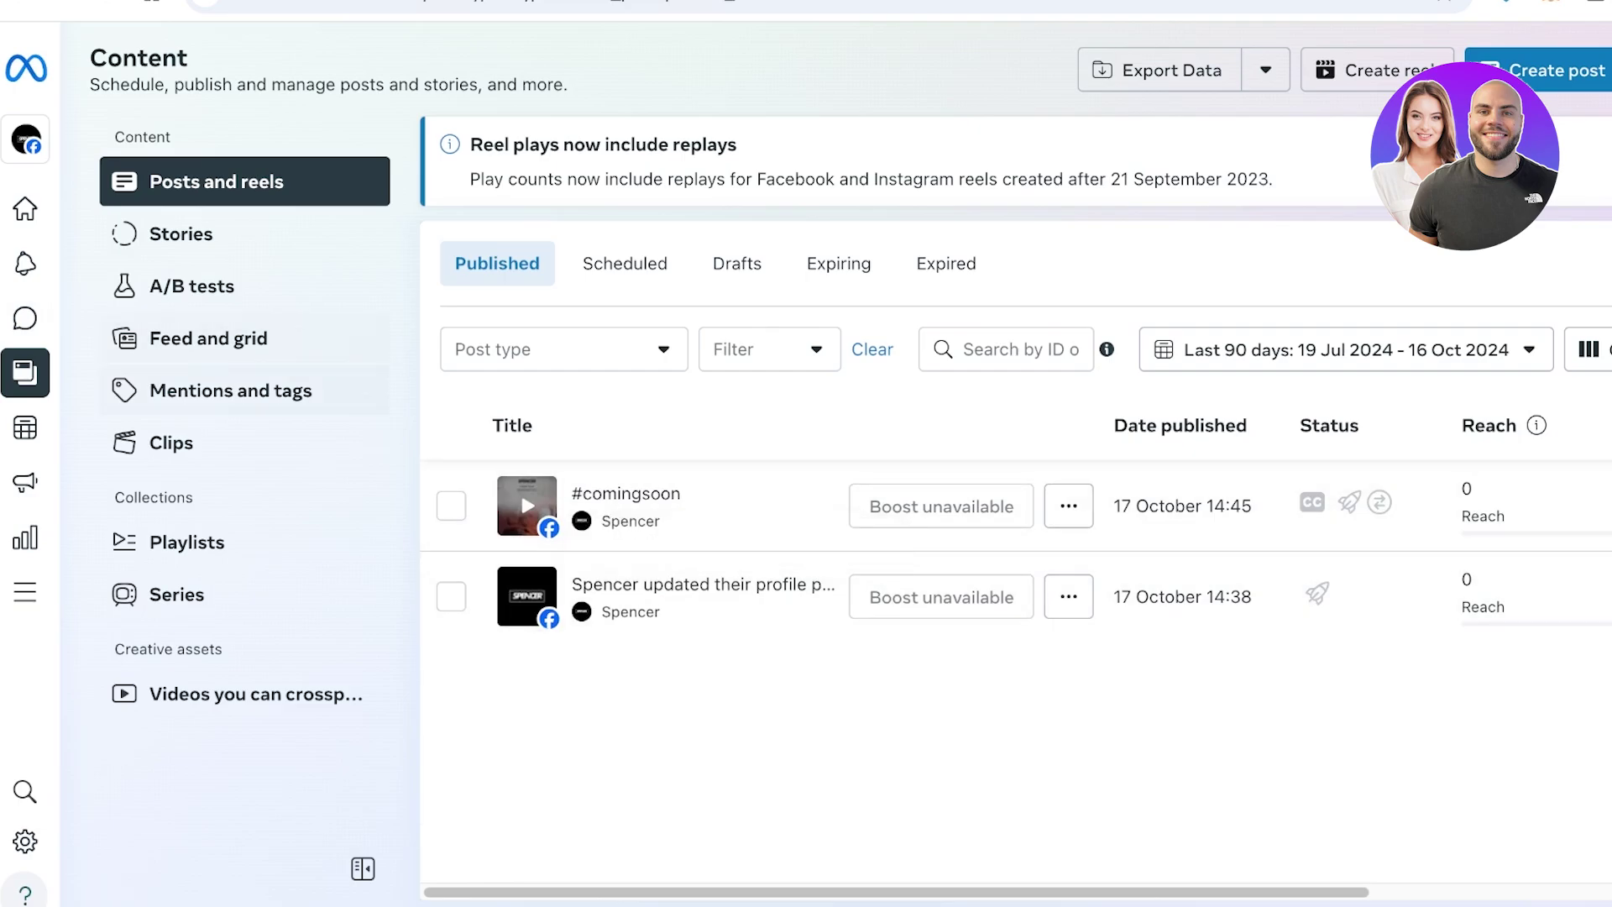
Check Insights showing 0 reach, interactions, followers and link clicks, then move to Ads
mouse_move(25, 264)
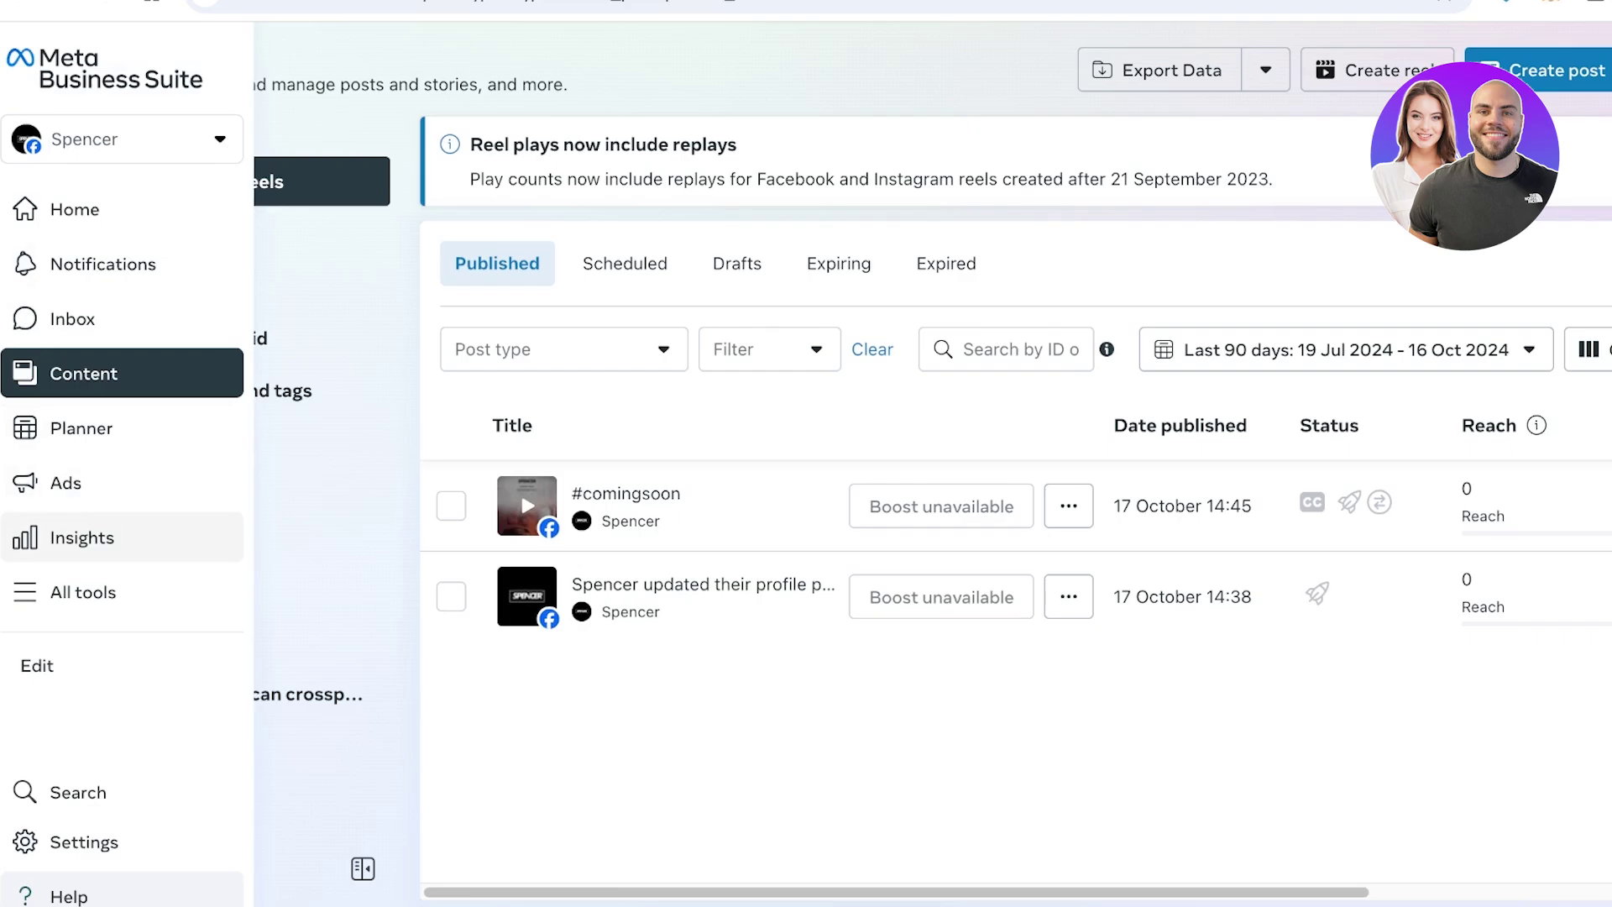
click(82, 537)
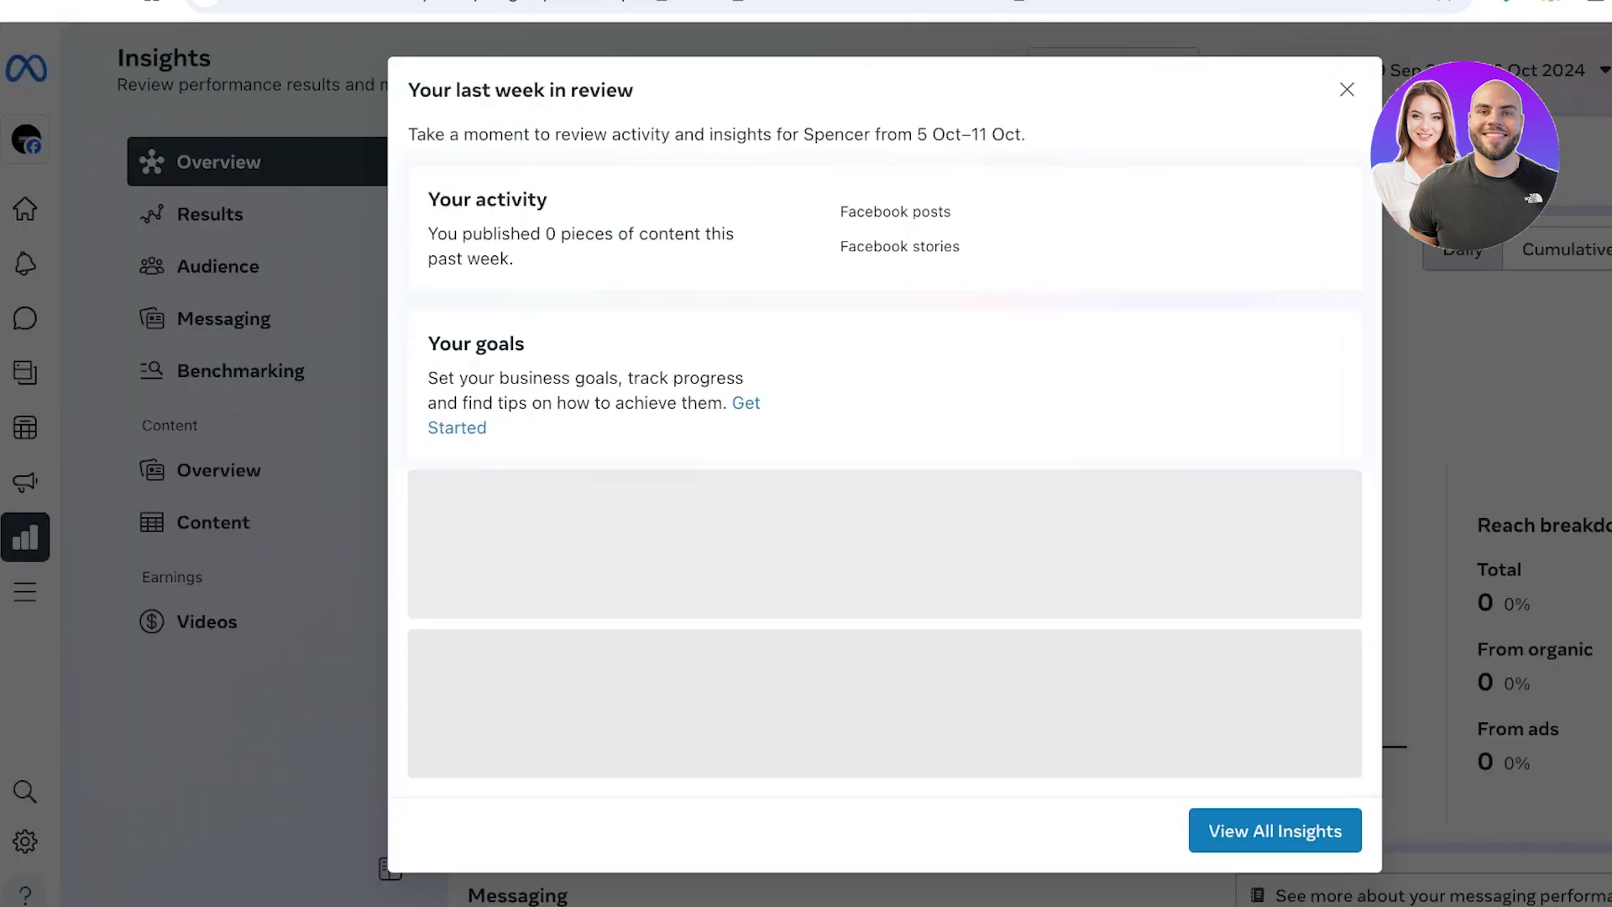
key(Escape)
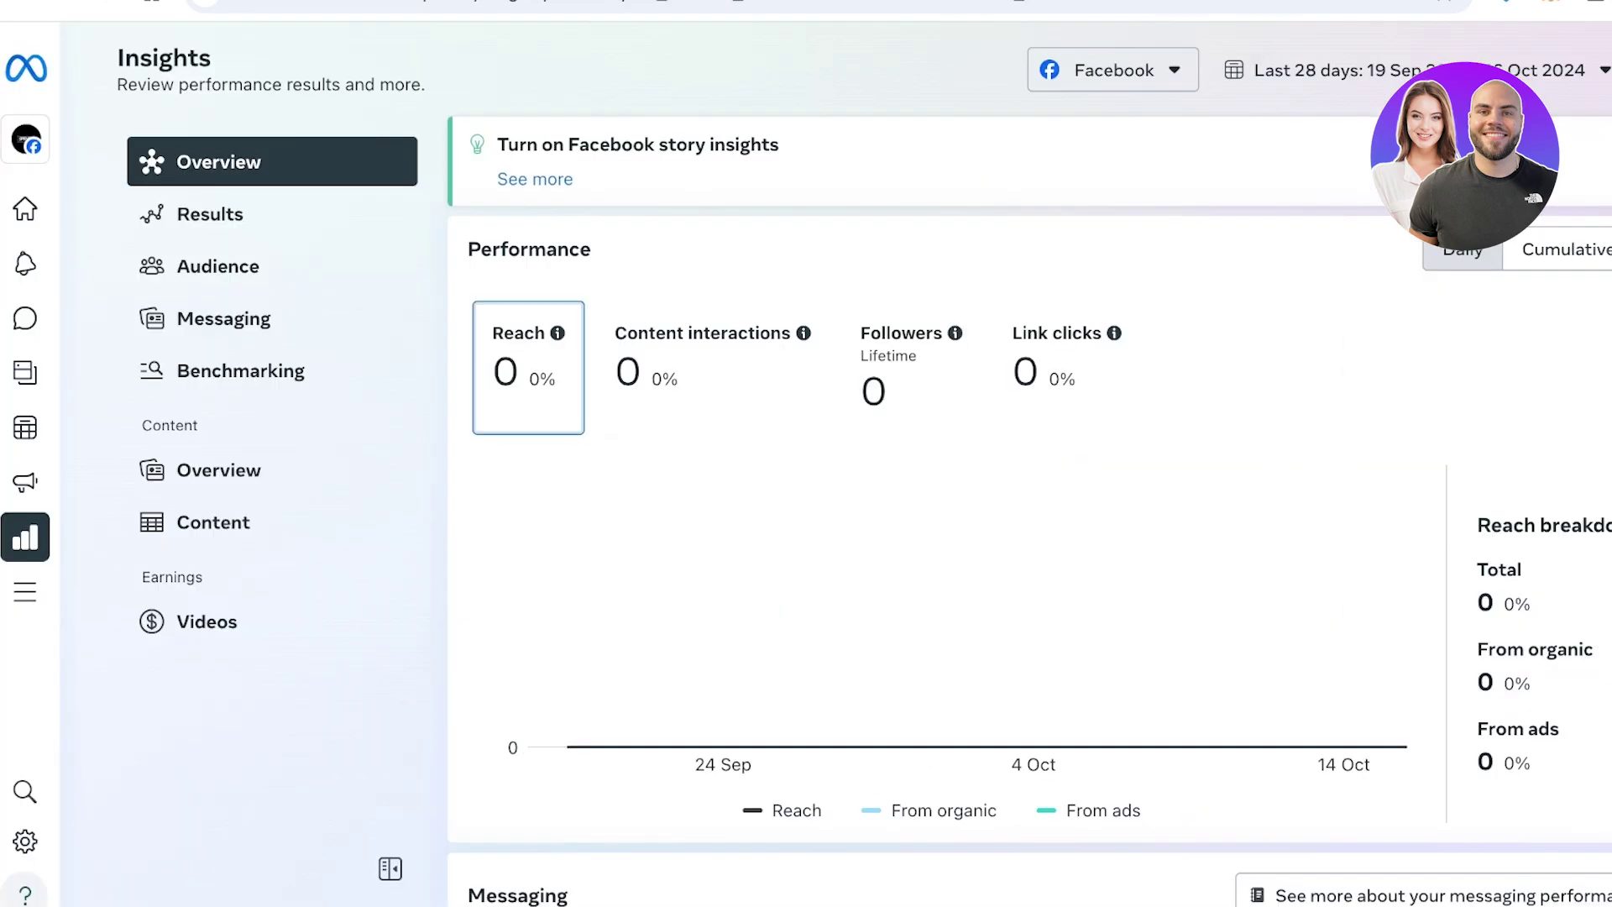
click(59, 478)
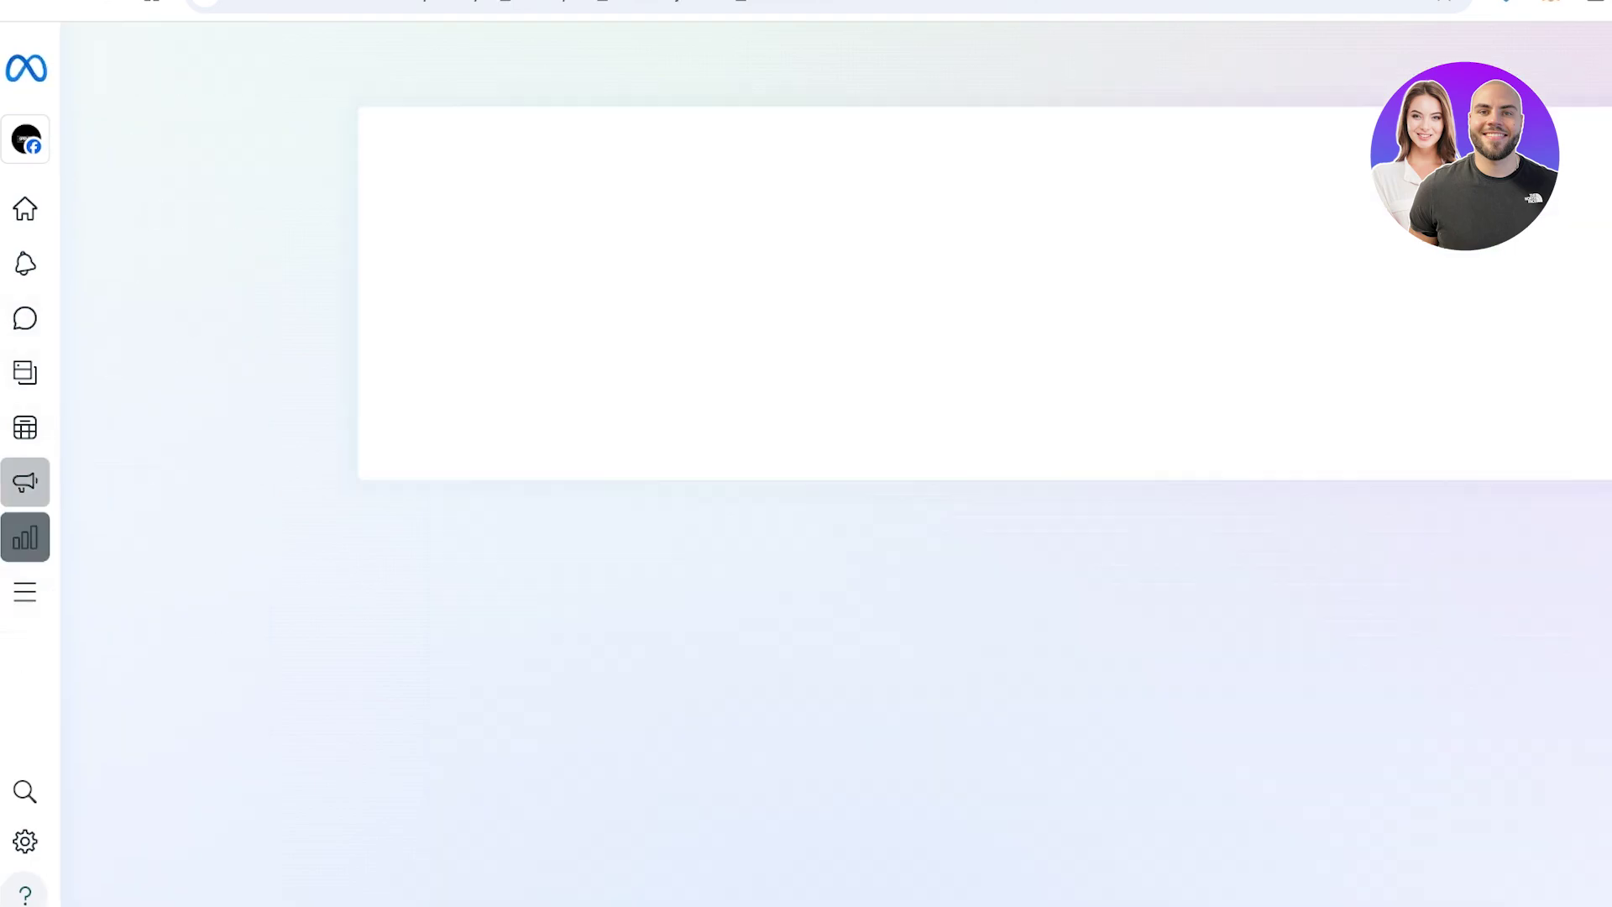
Read the Ads account-disabled notice, then dismiss the business account list on the Spencer home page
mouse_move(59, 479)
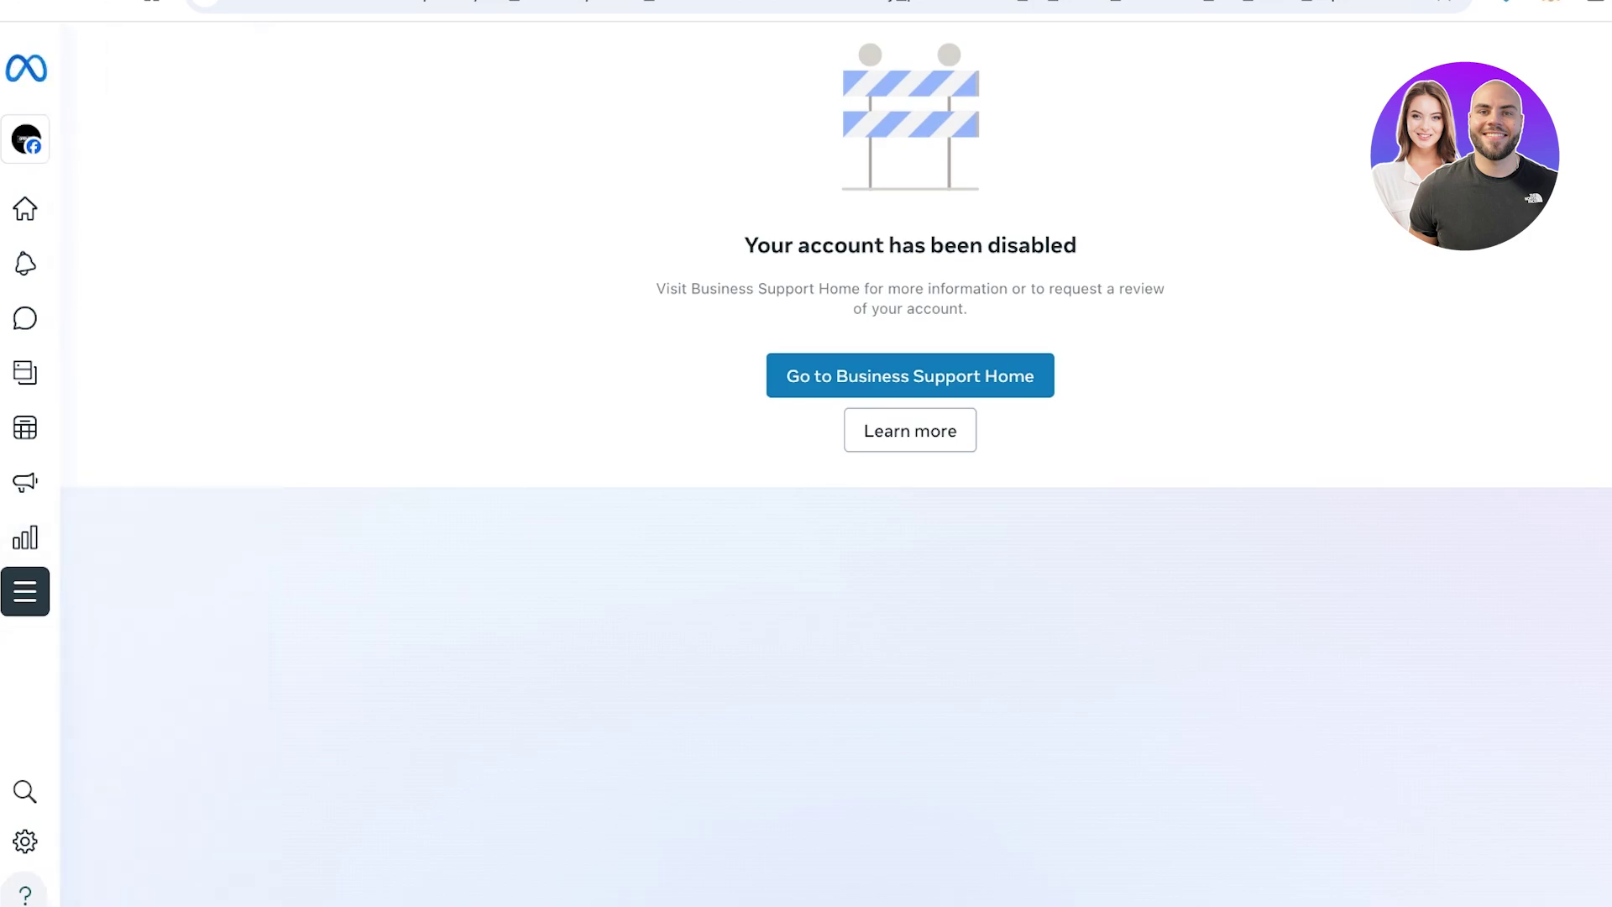
drag(743, 245, 1165, 290)
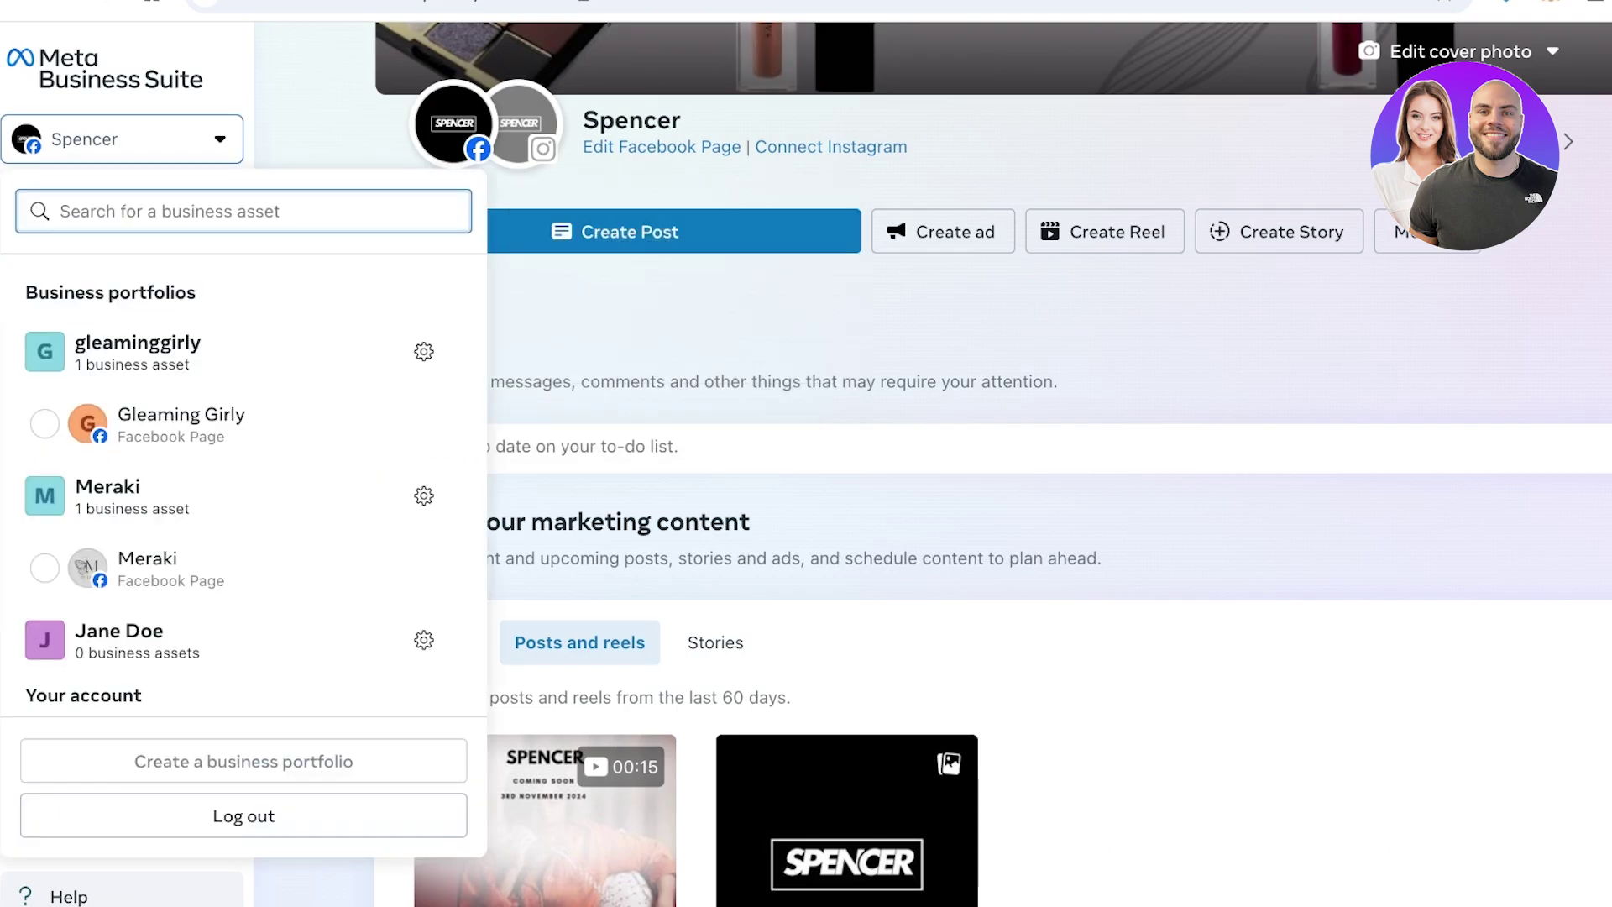
scroll(244, 483, down, 1)
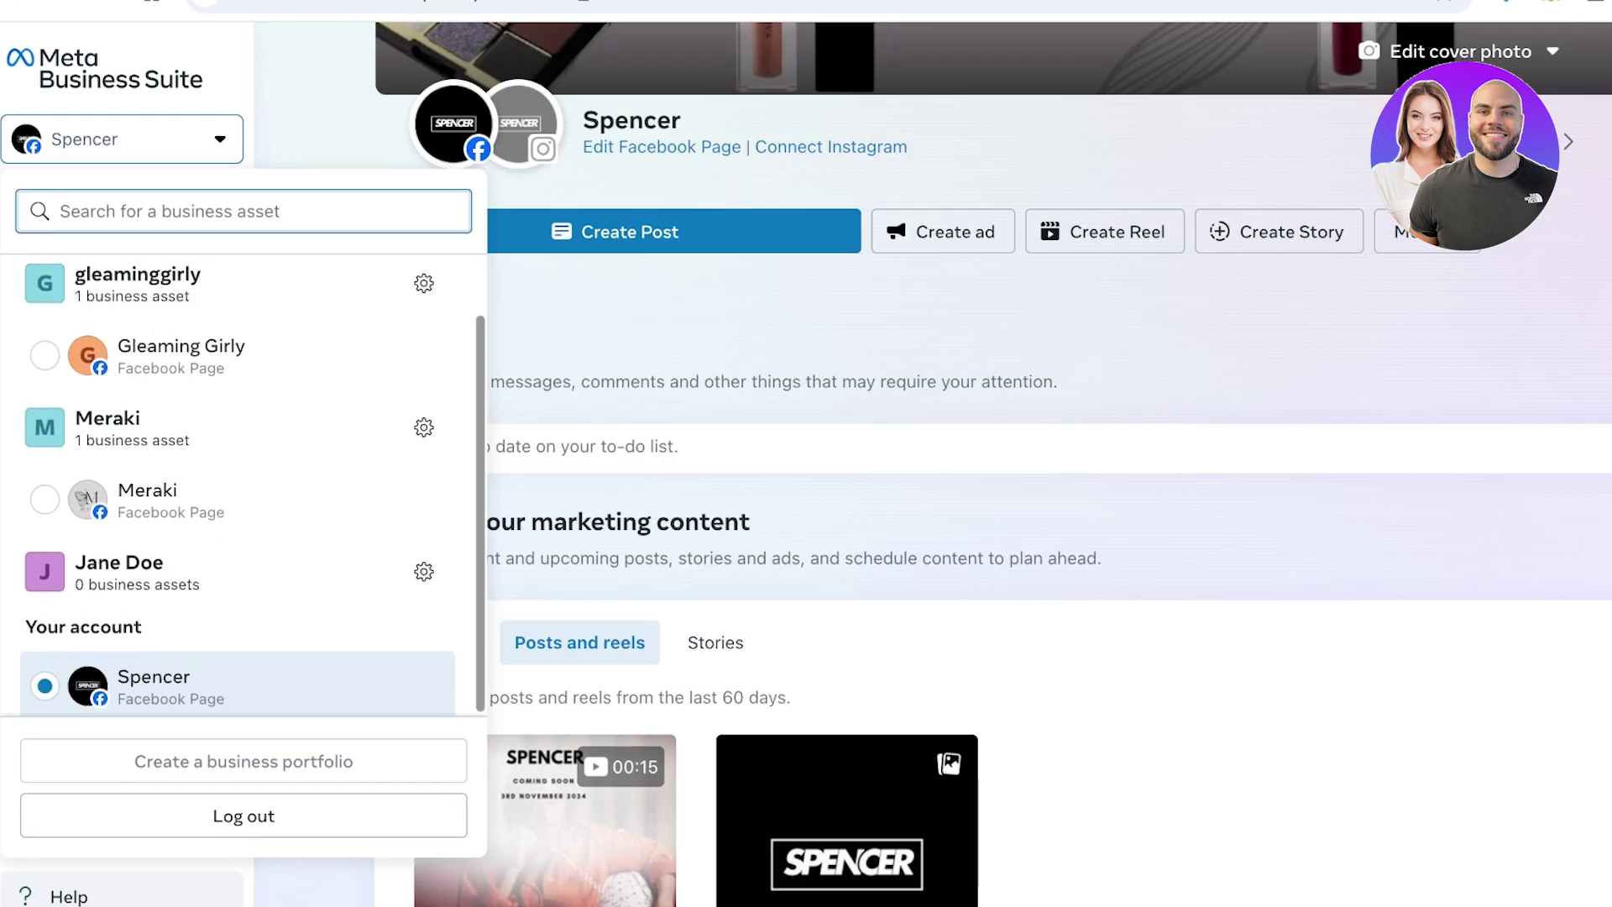
key(Escape)
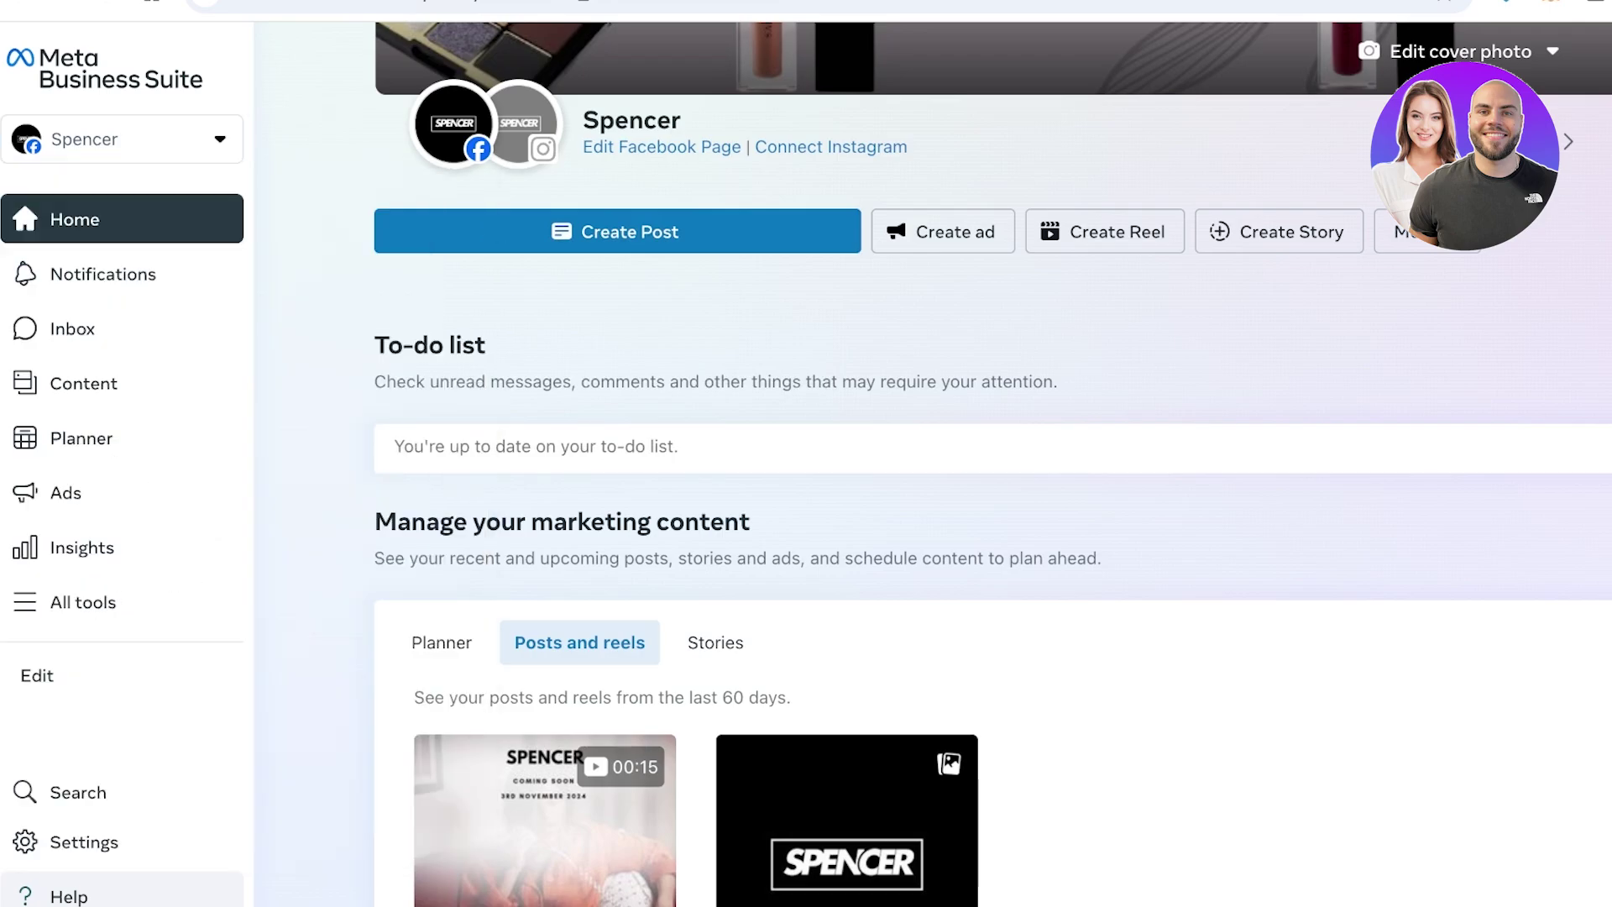